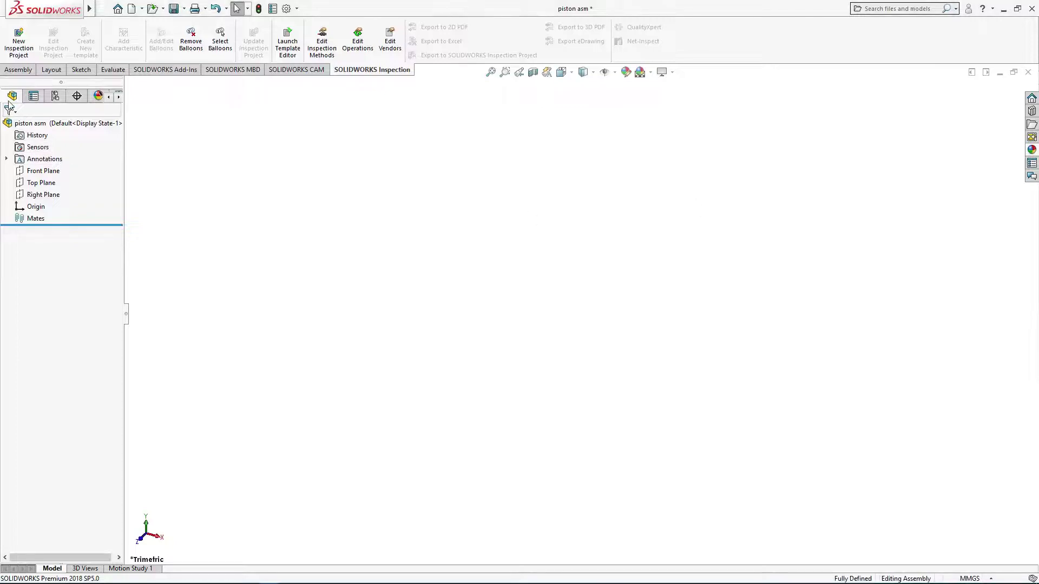
Step: Insert the piston part into the empty piston asm assembly as its first, fixed component
click(18, 69)
click(60, 38)
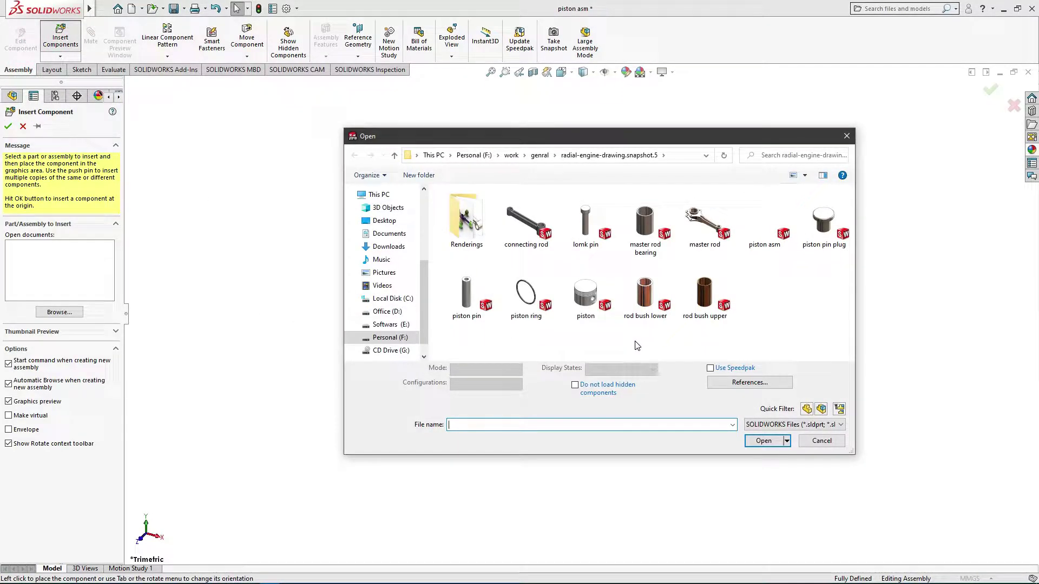
click(588, 295)
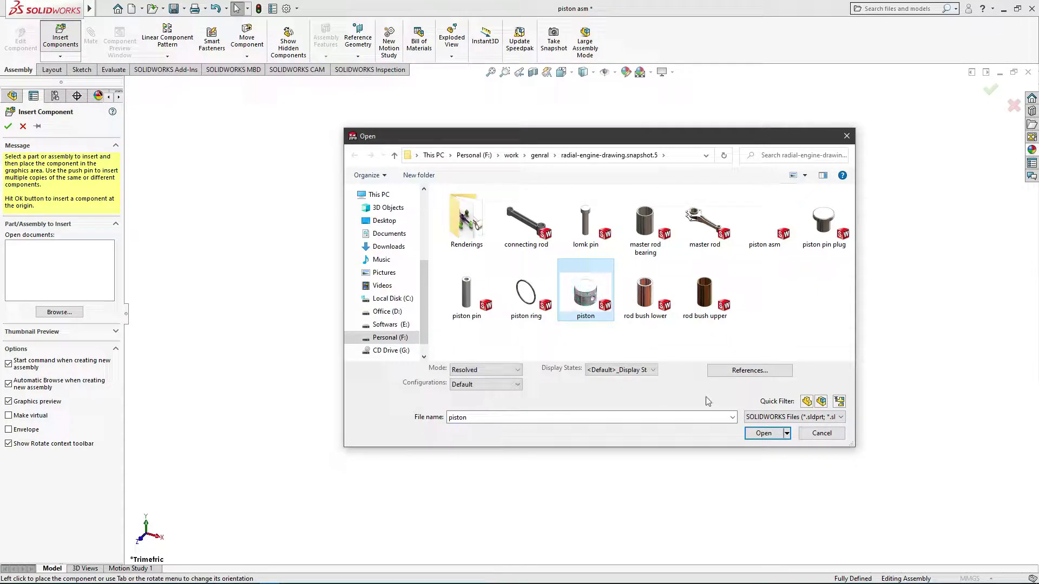
click(760, 436)
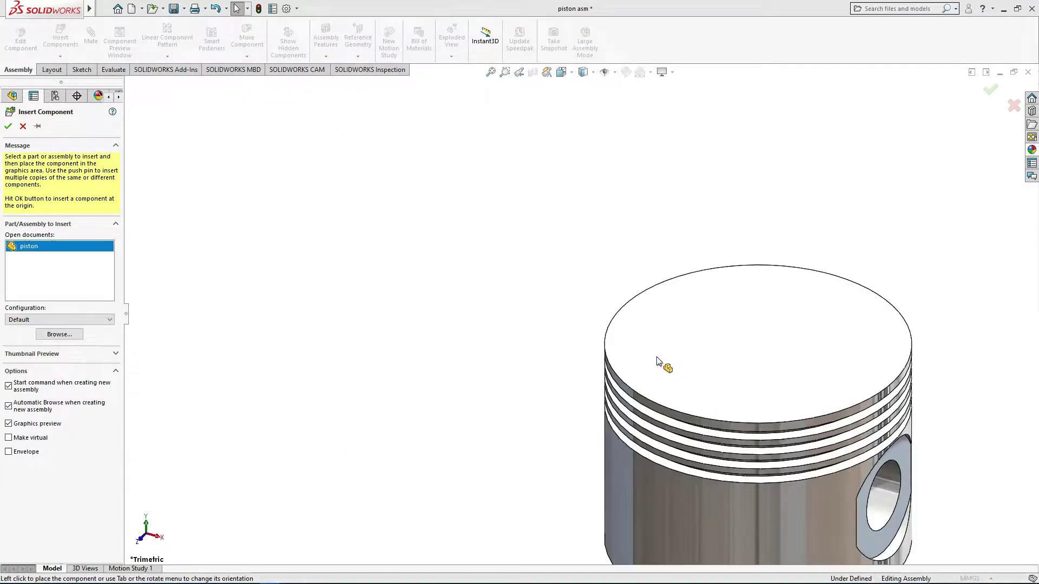
click(607, 306)
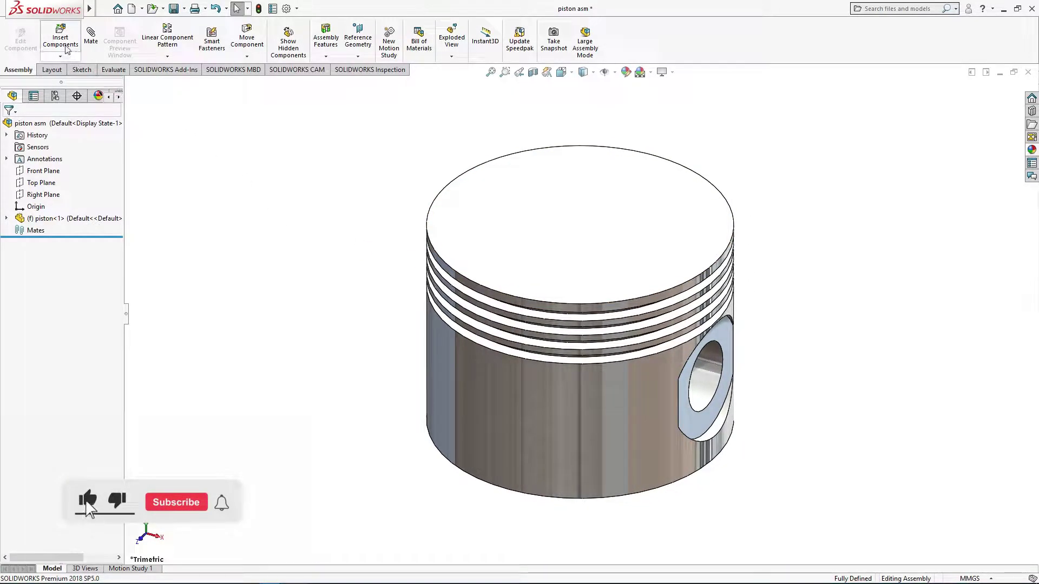
click(66, 47)
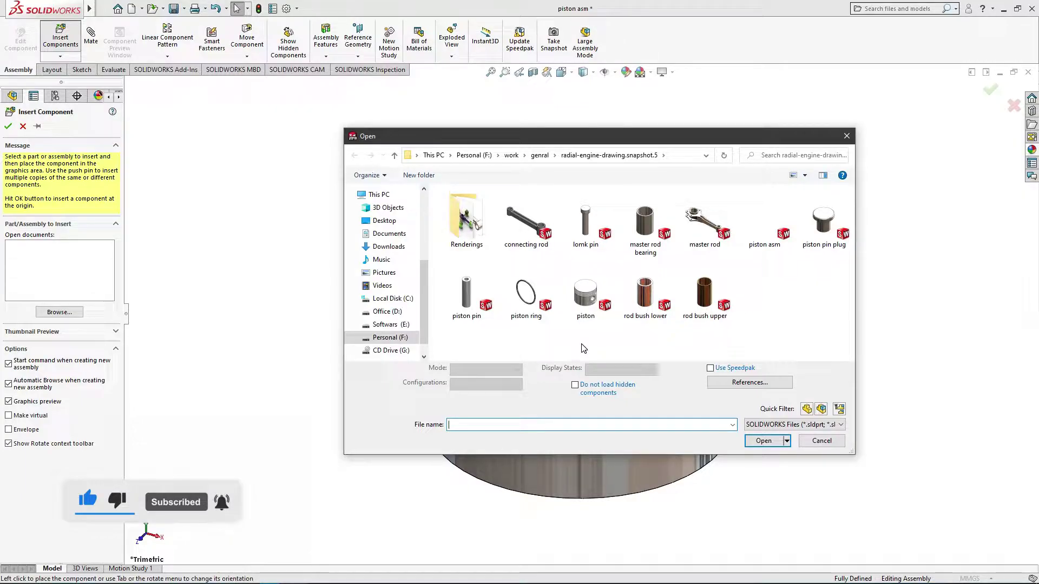
Step: Insert the piston pin, piston ring and piston pin plug together, placing each around the piston
click(470, 297)
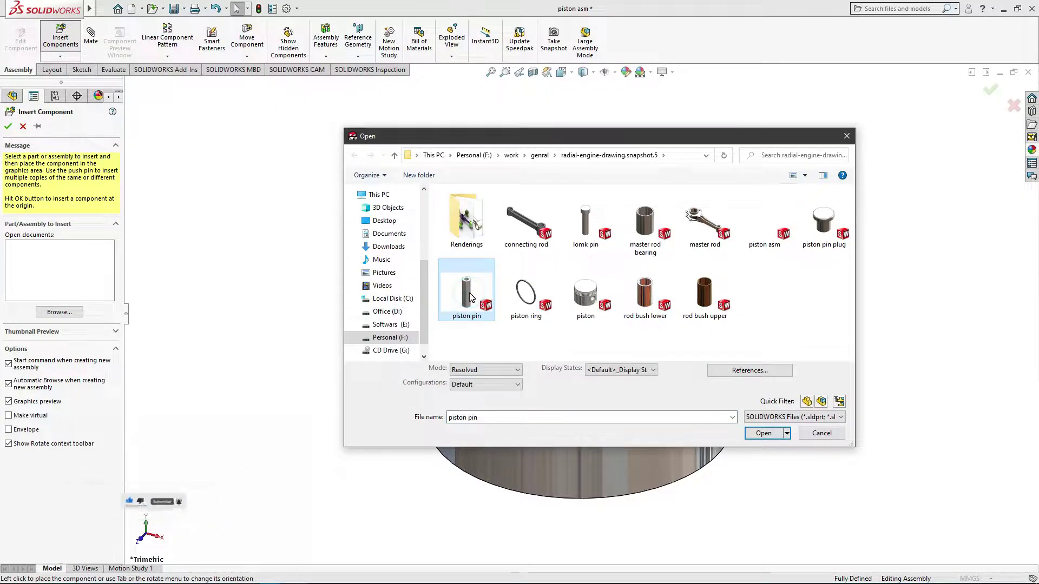
ctrl+click(514, 302)
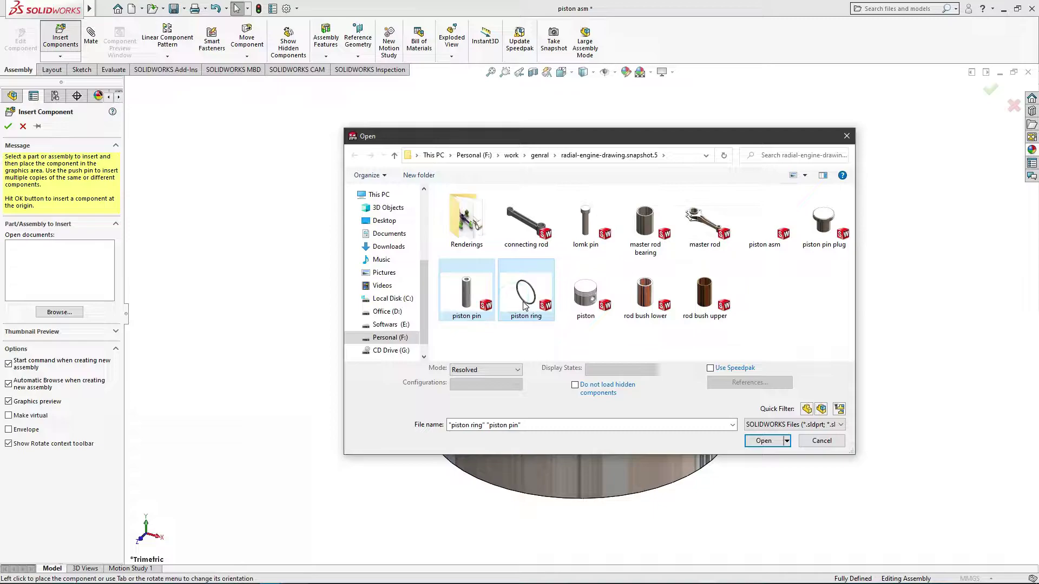
ctrl+click(824, 234)
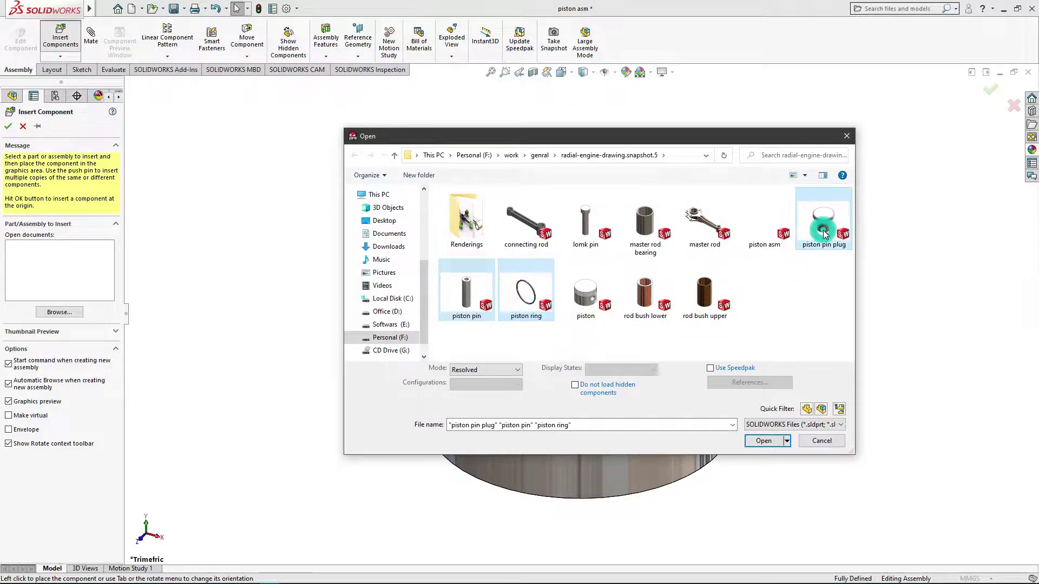
click(763, 440)
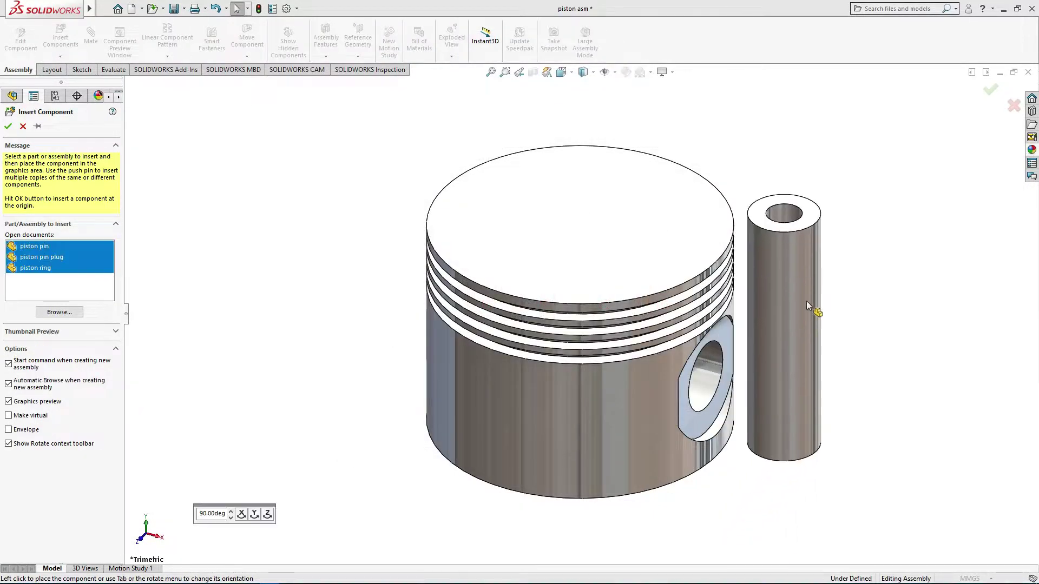
click(822, 290)
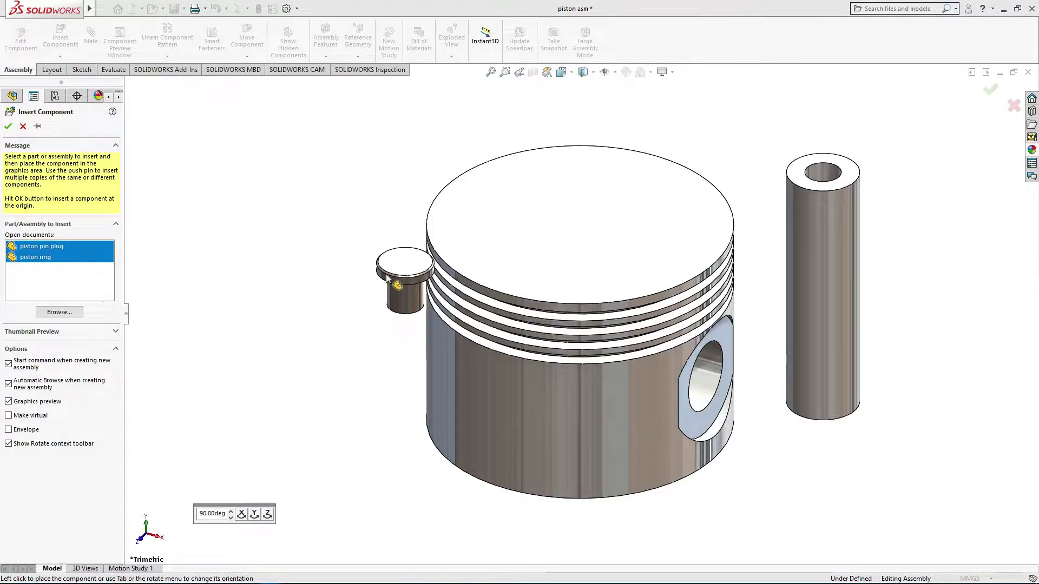
click(356, 204)
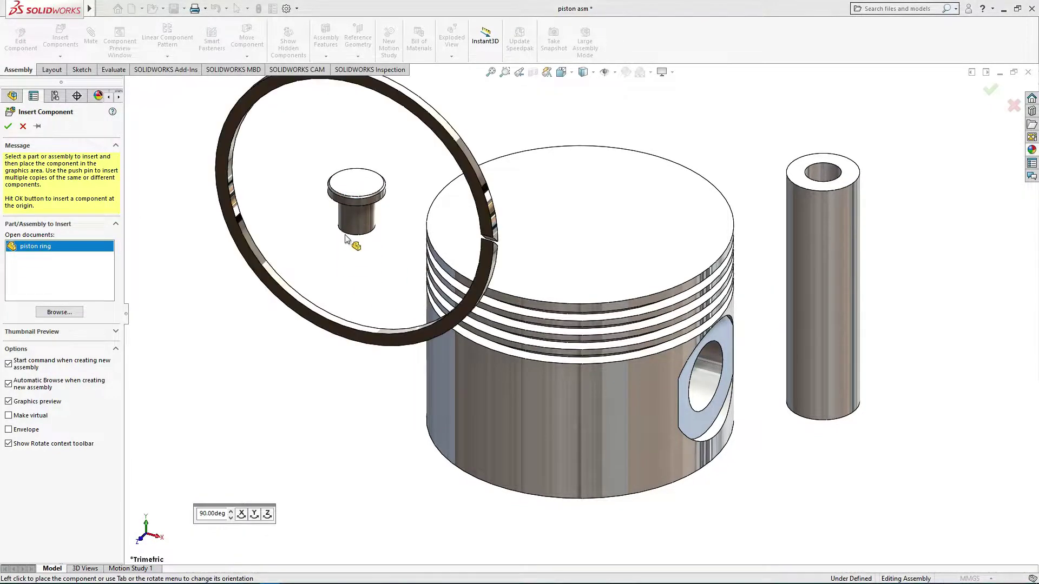
click(291, 386)
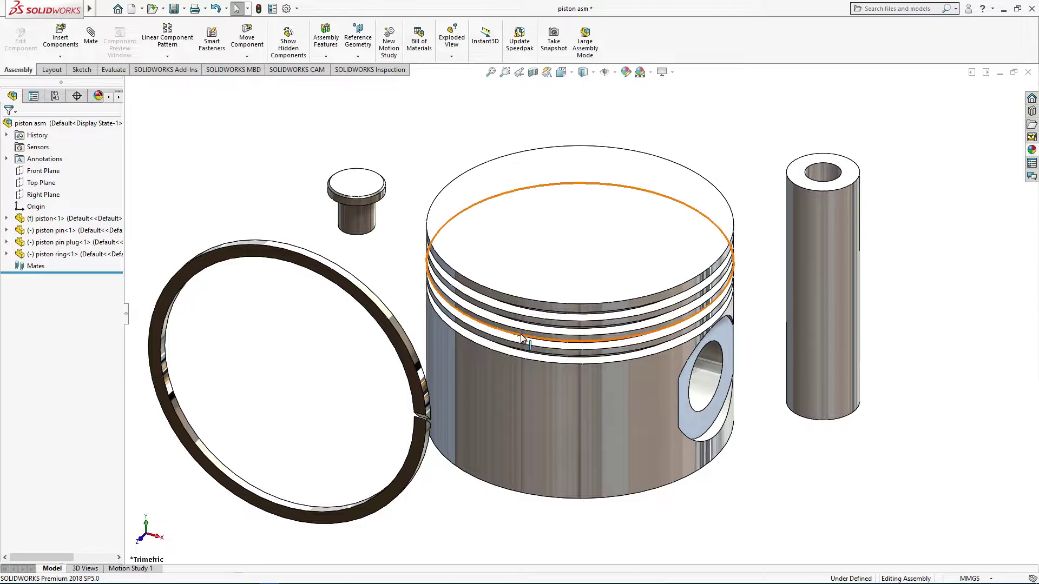
Step: Select the piston pin and open its part-level appearance for editing
key(z)
mouse_move(551, 363)
middle_down()
mouse_move(561, 304)
mouse_move(424, 319)
middle_up()
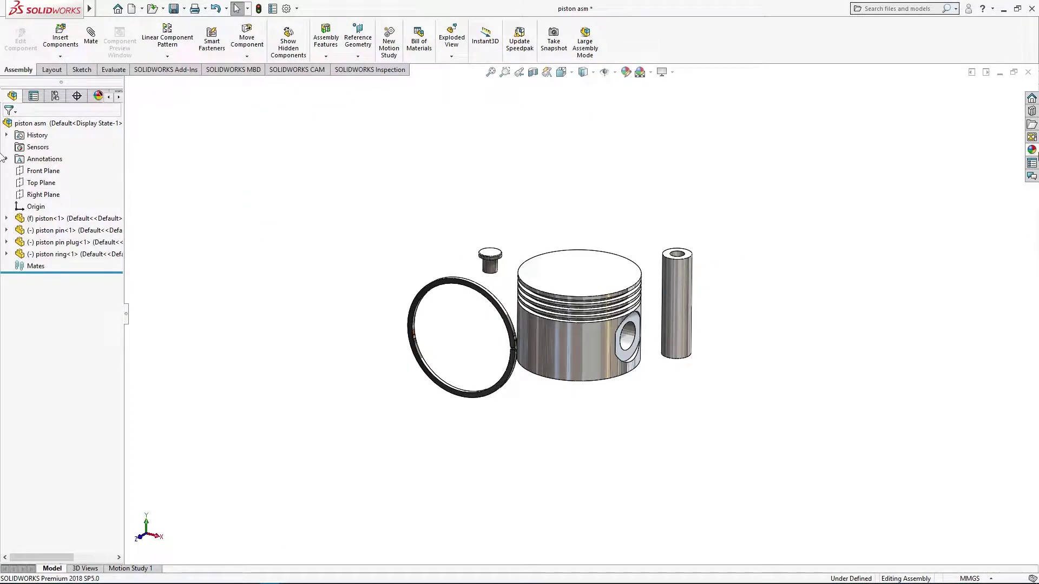
click(1030, 150)
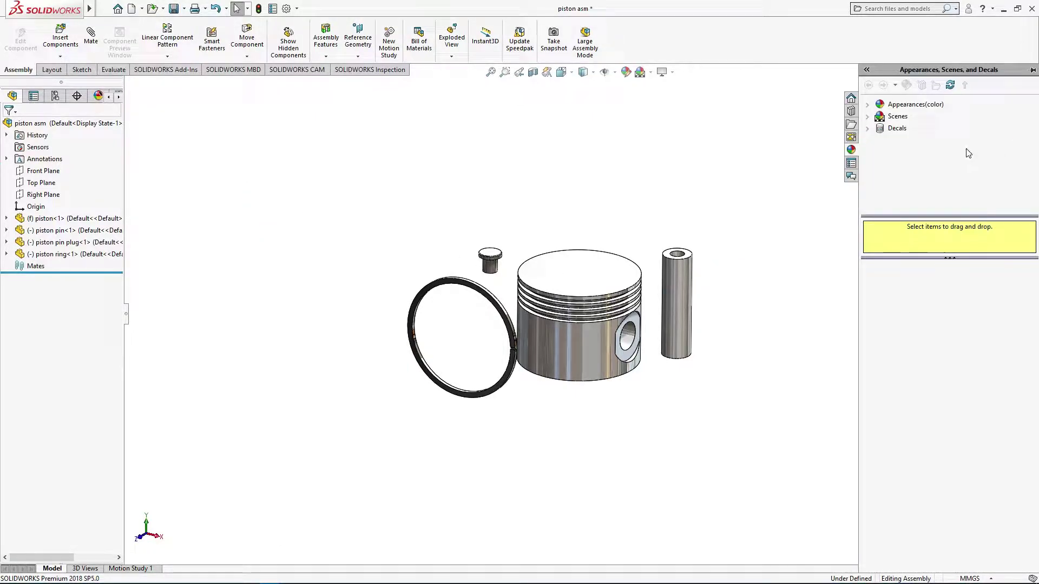
click(684, 284)
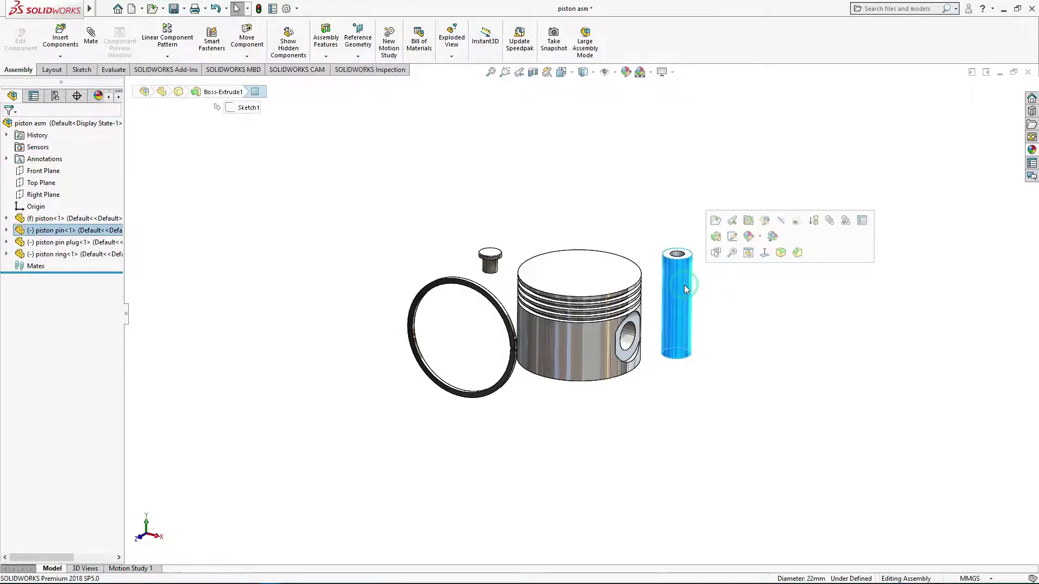
click(749, 237)
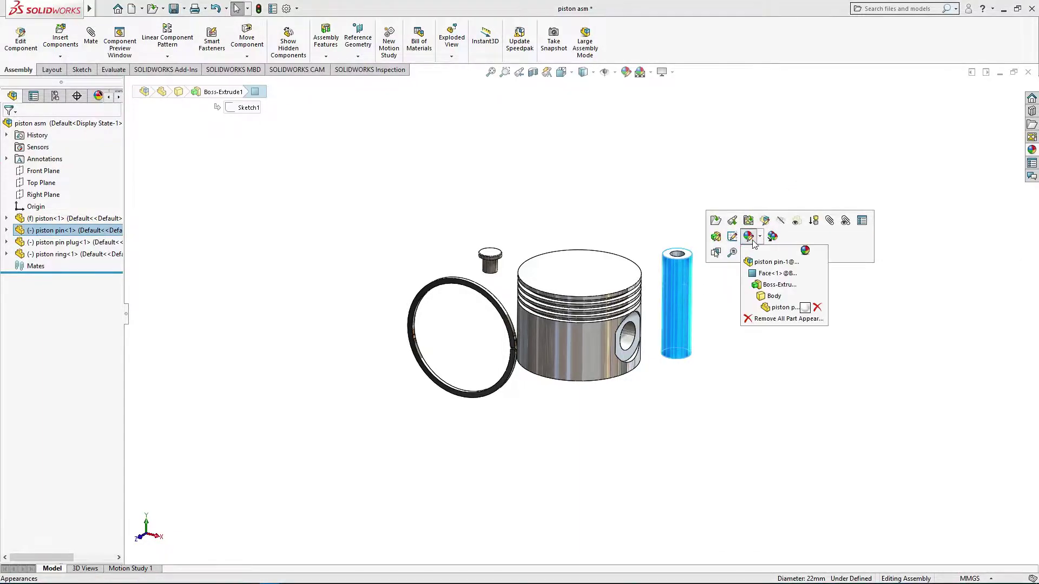
click(770, 308)
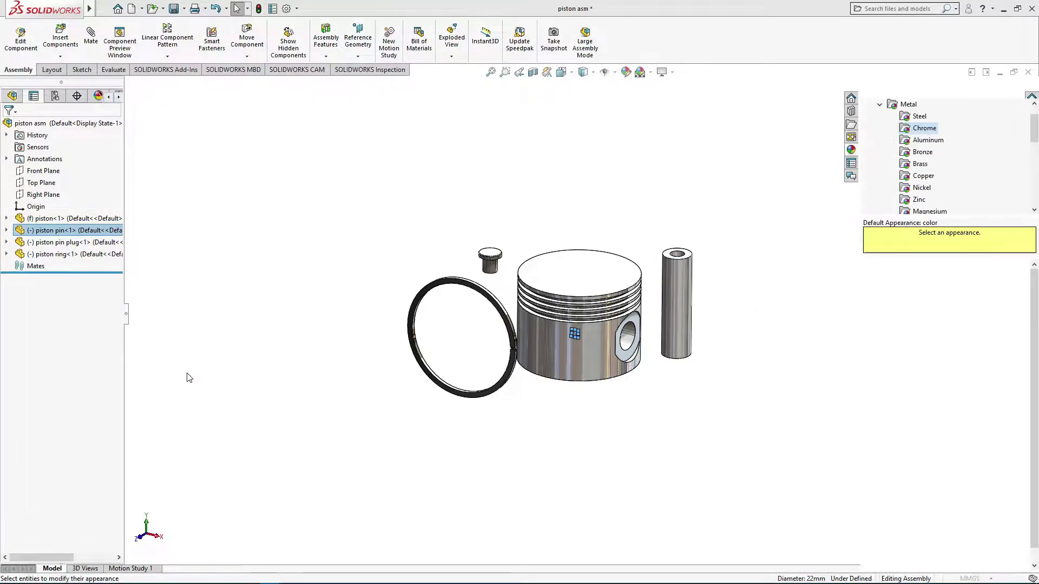
Step: Set the piston pin's colour to olive yellow, RGB 192, 192, 0
click(24, 433)
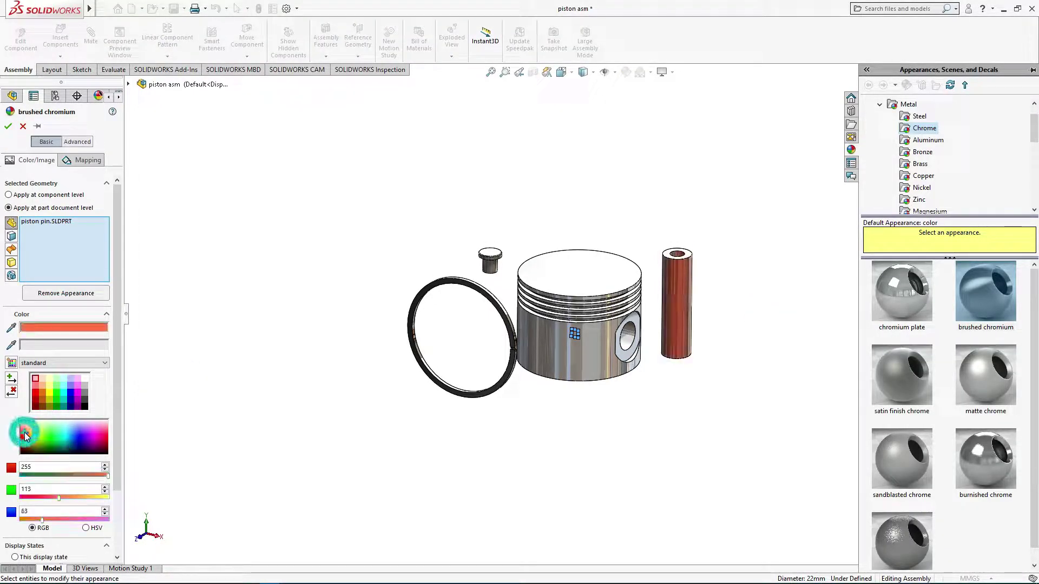
click(28, 431)
drag(30, 430, 36, 429)
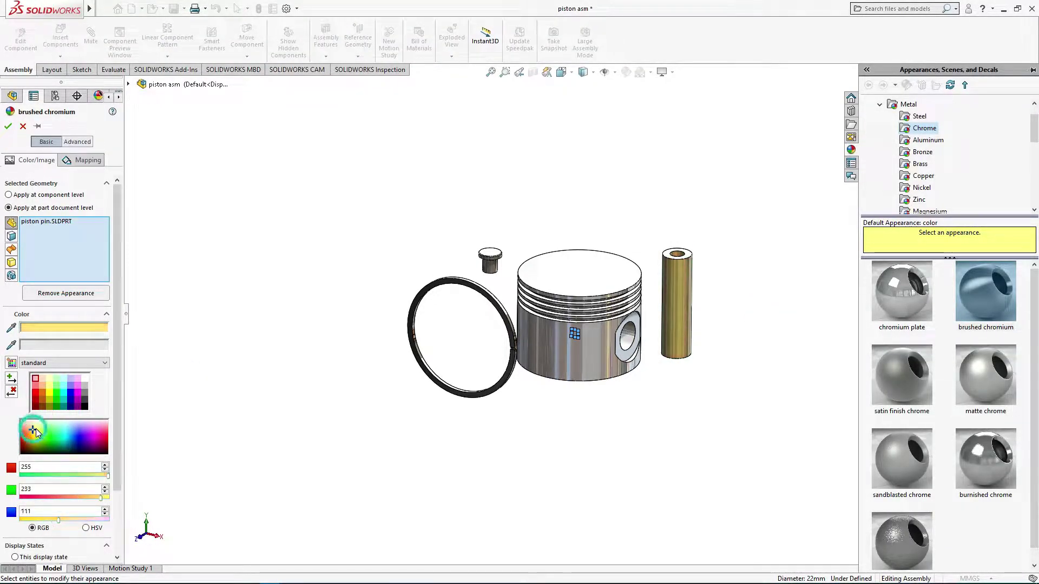
click(50, 384)
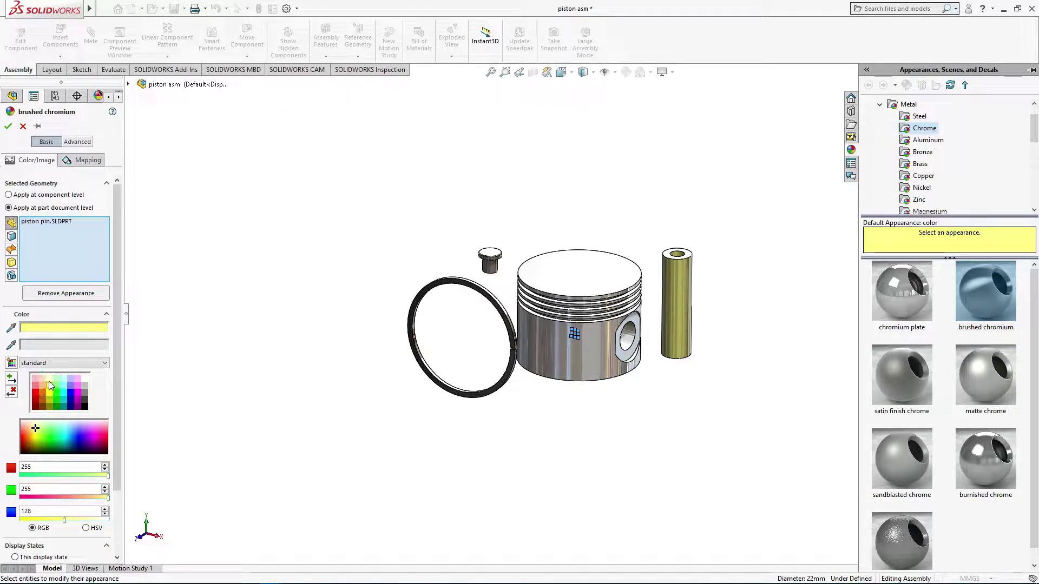
click(48, 394)
click(50, 400)
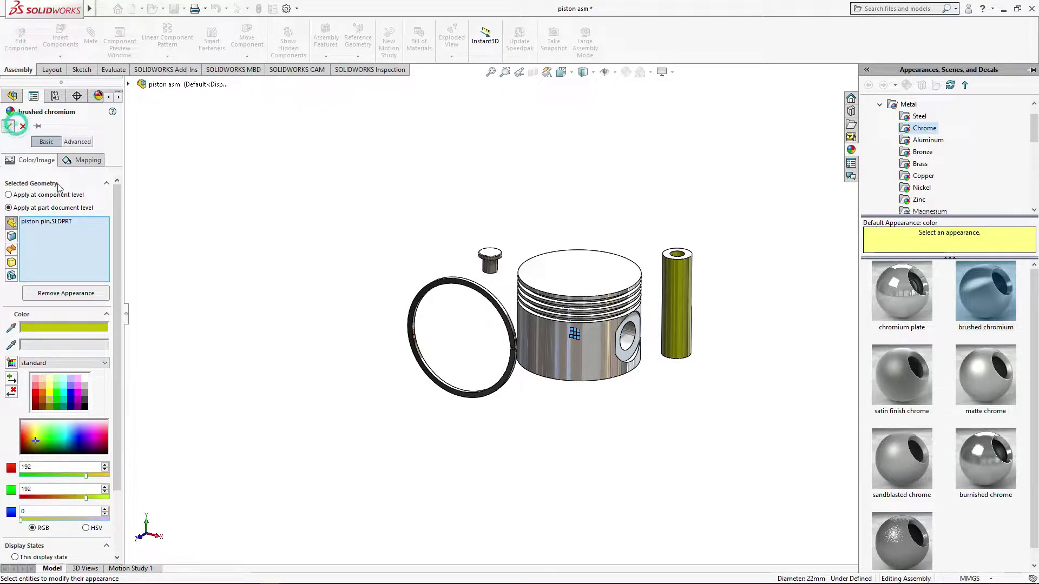
mouse_move(376, 294)
middle_down()
mouse_move(381, 278)
mouse_move(384, 286)
middle_up()
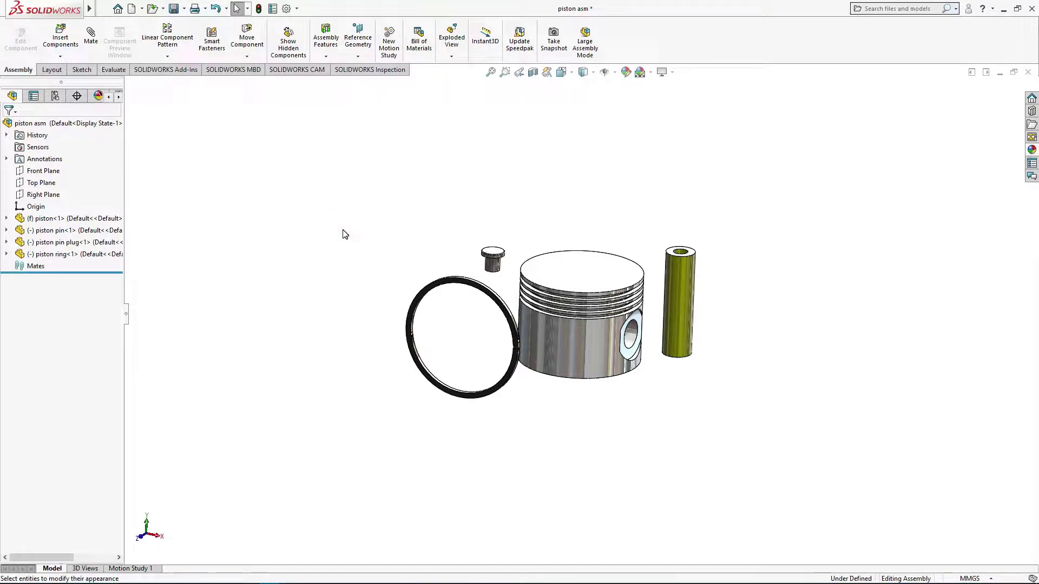
Step: Give the piston pin plug a pure red part-level appearance, RGB 255, 0, 0
click(492, 265)
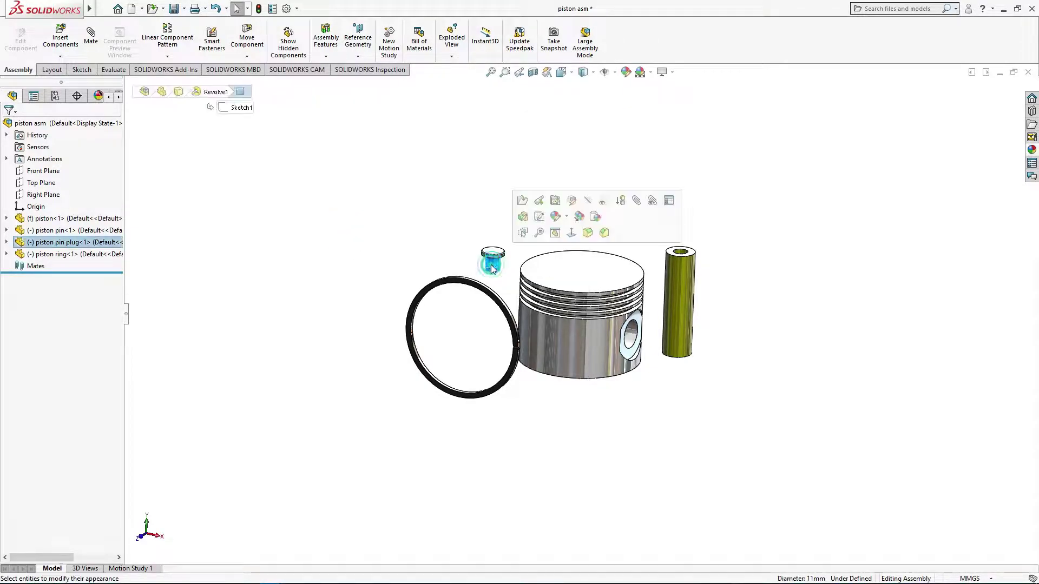
click(555, 217)
click(583, 288)
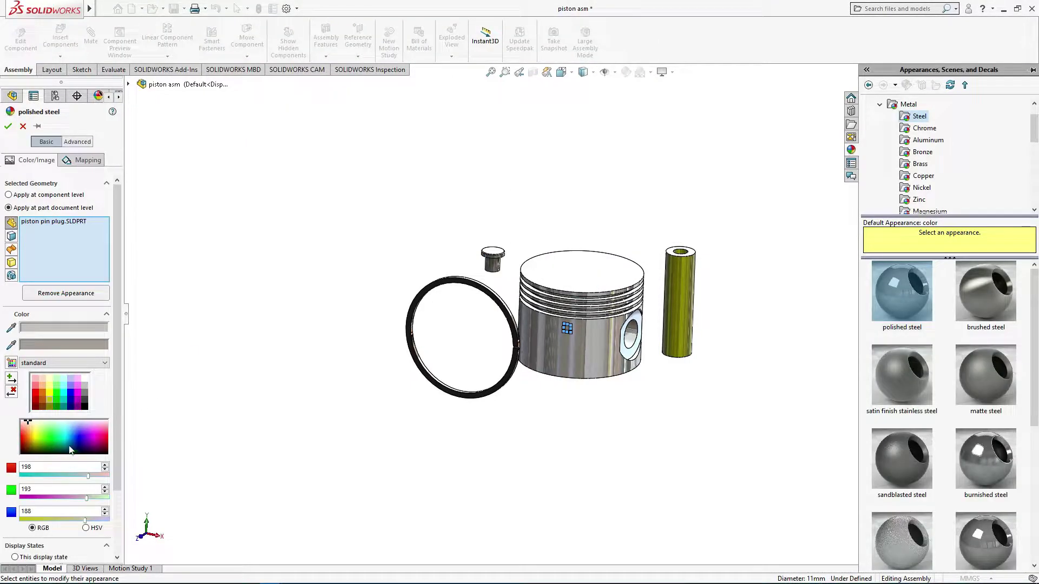
click(99, 438)
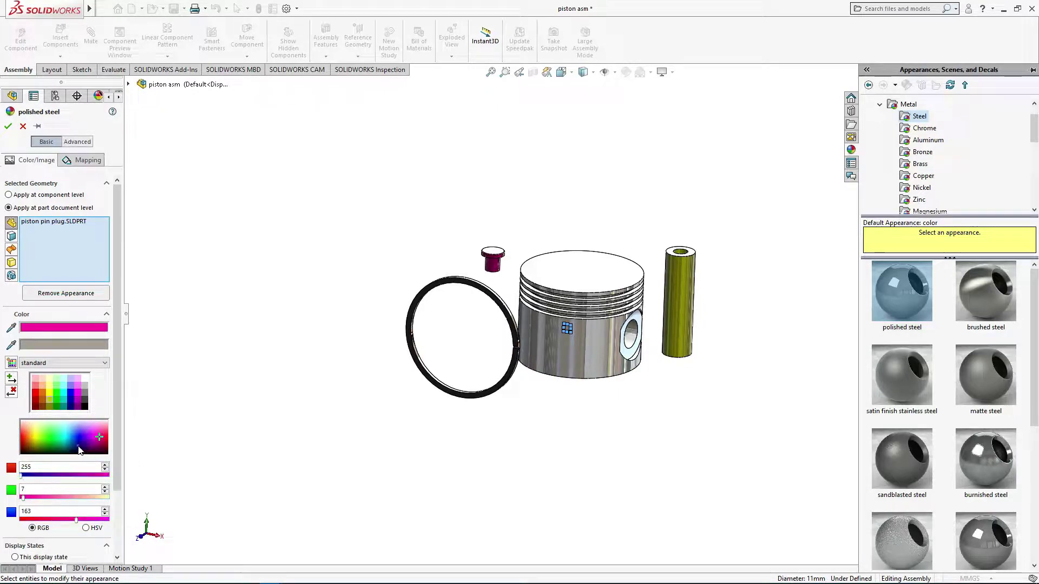
click(78, 446)
drag(67, 440, 34, 427)
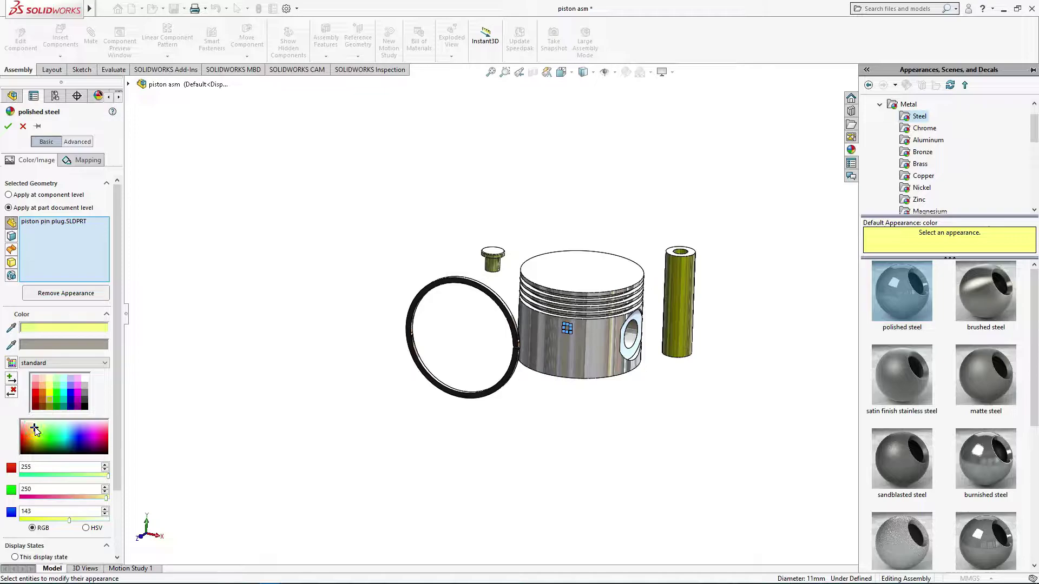
click(71, 498)
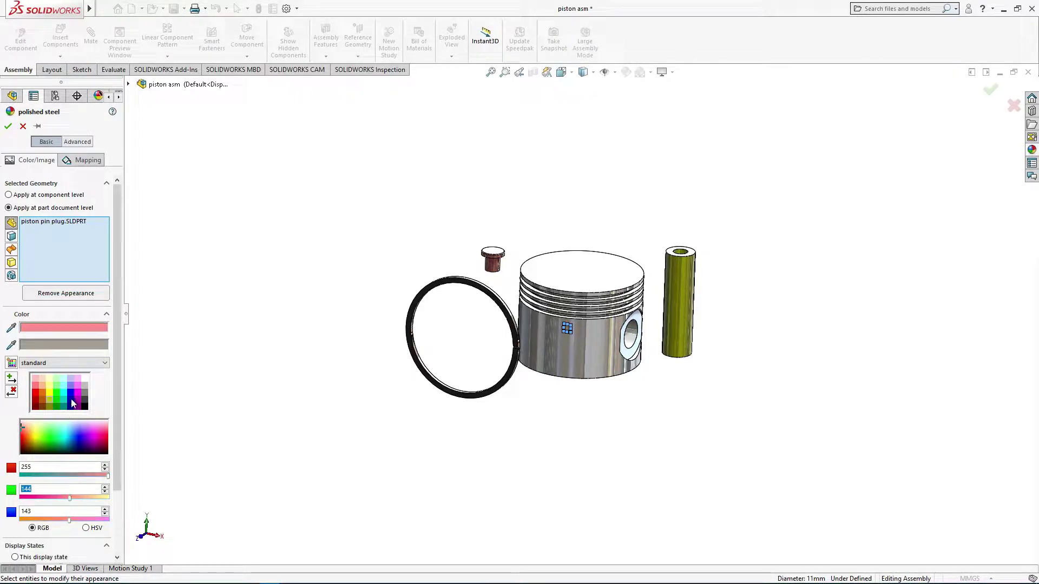
click(41, 395)
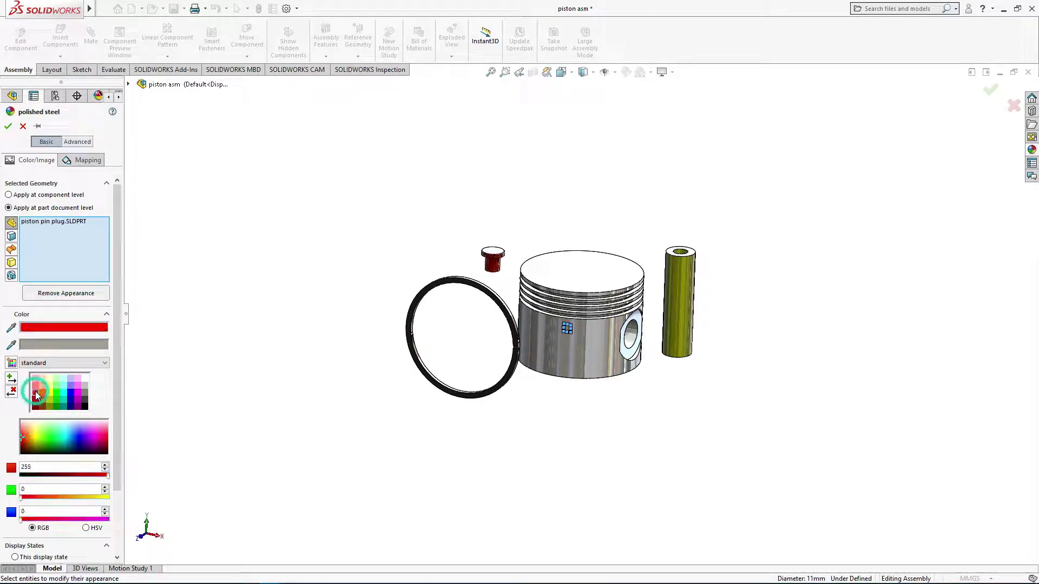
click(8, 128)
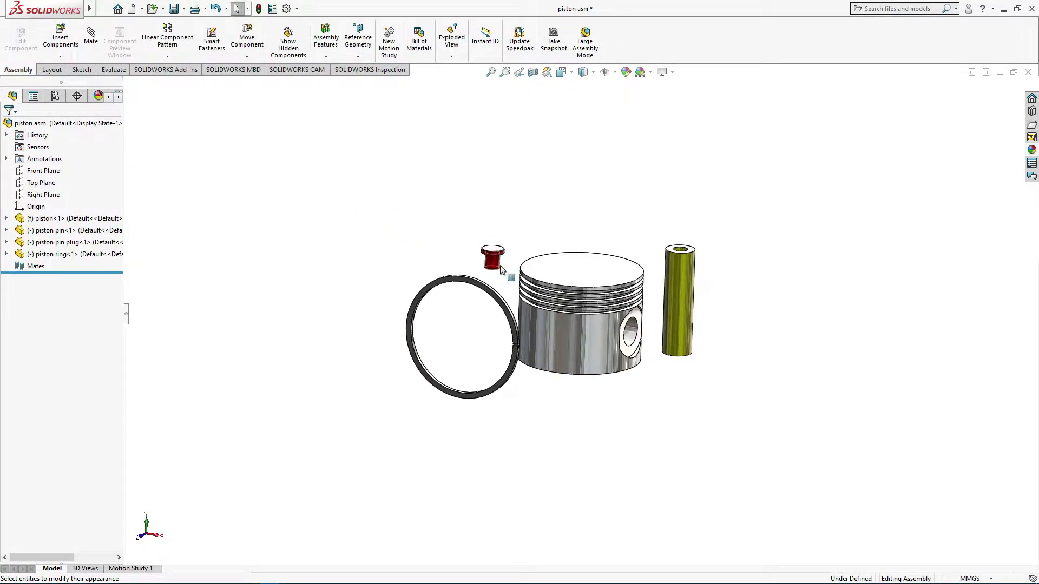
scroll(503, 271, down, 2)
middle_drag(503, 268, 502, 277)
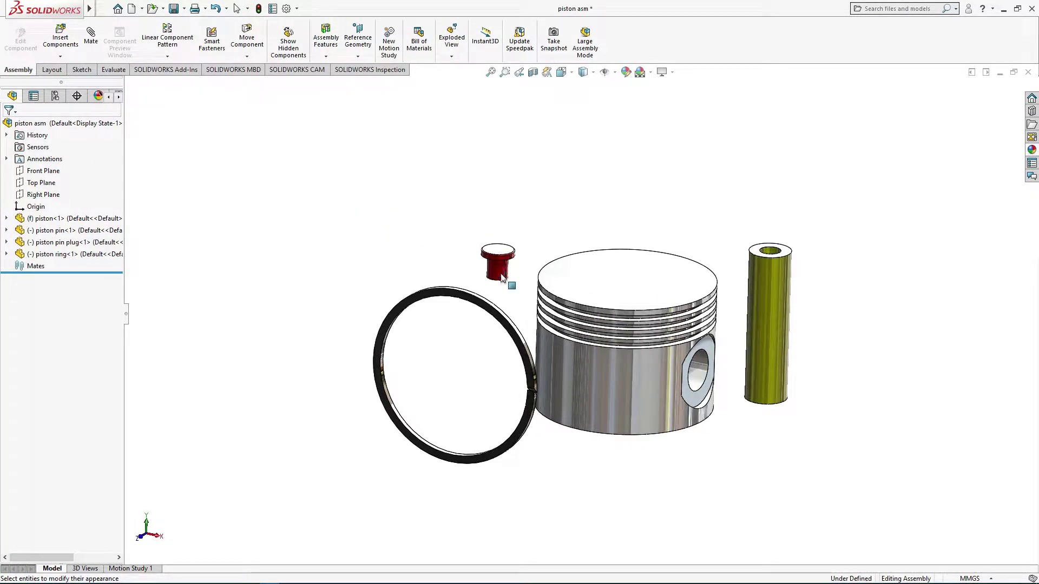
Step: Mate the piston pin concentric with the piston bore
click(91, 33)
click(759, 360)
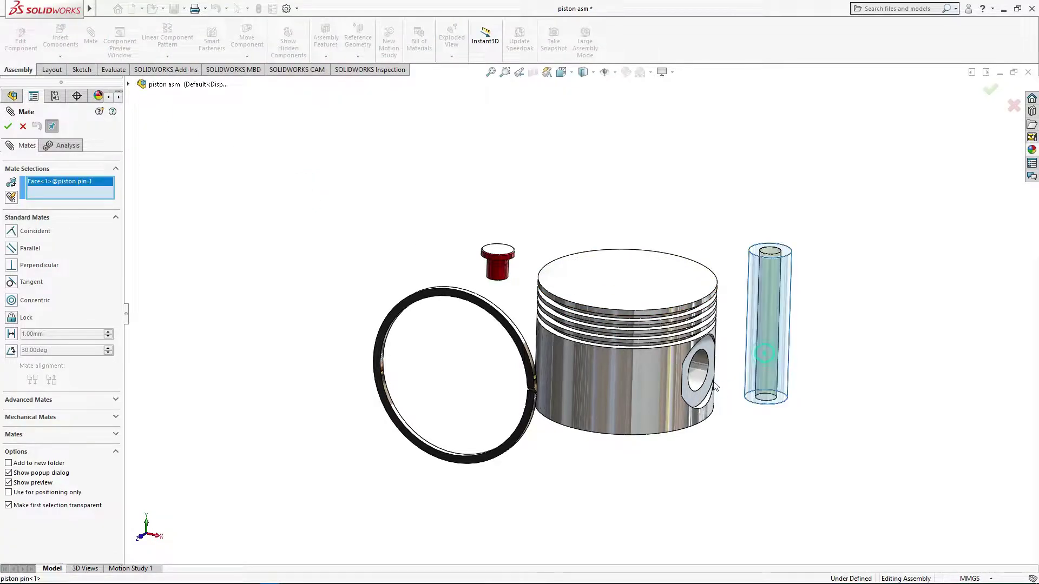
click(701, 375)
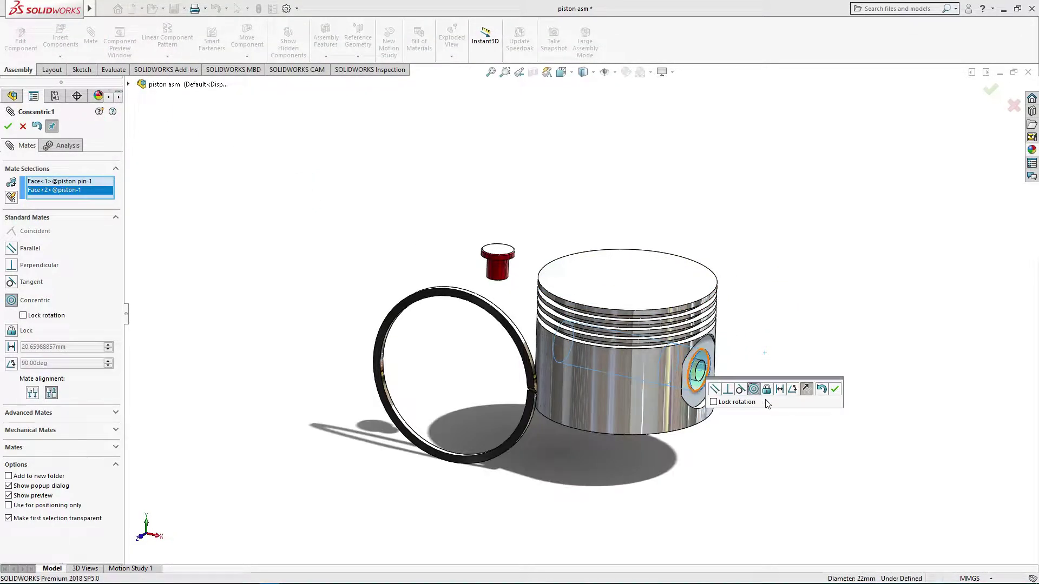
click(835, 389)
mouse_move(795, 394)
middle_down()
mouse_move(708, 368)
mouse_move(226, 333)
middle_up()
scroll(708, 368, down, 3)
Step: Add a flipped 2.50 mm distance mate between the piston face and pin end face
click(673, 360)
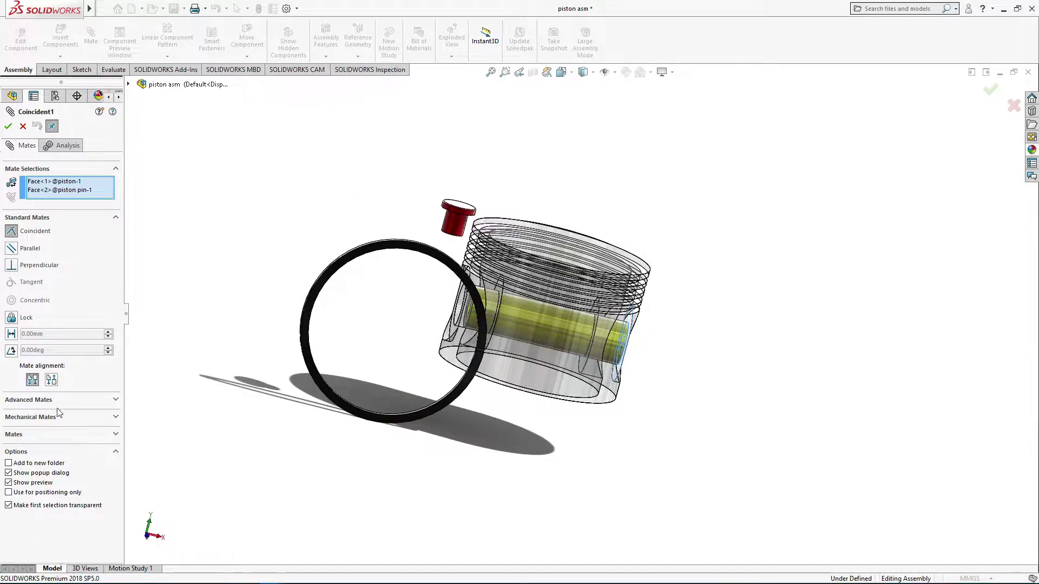
click(12, 335)
text(2.5)
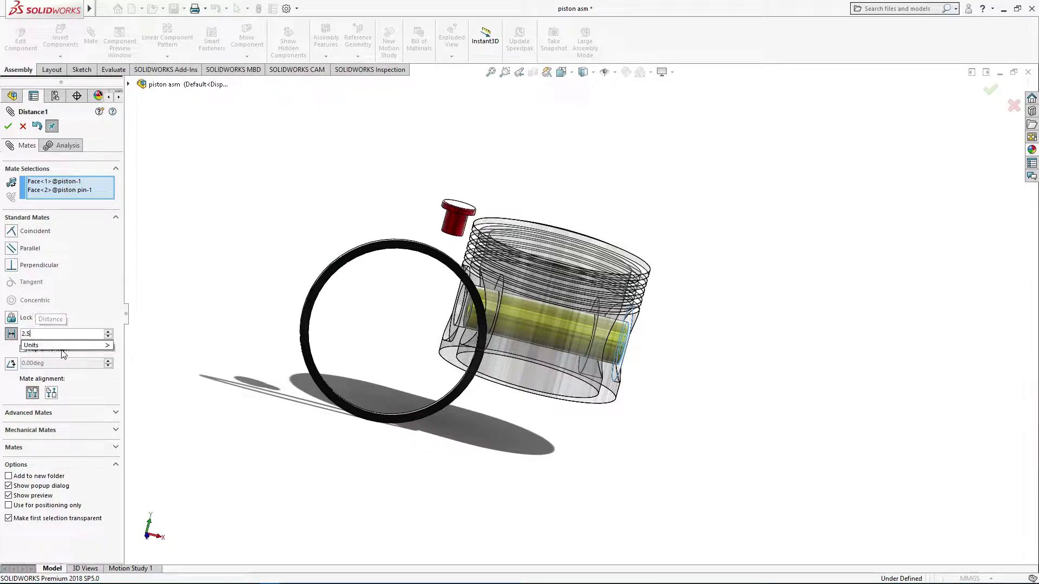
key(Return)
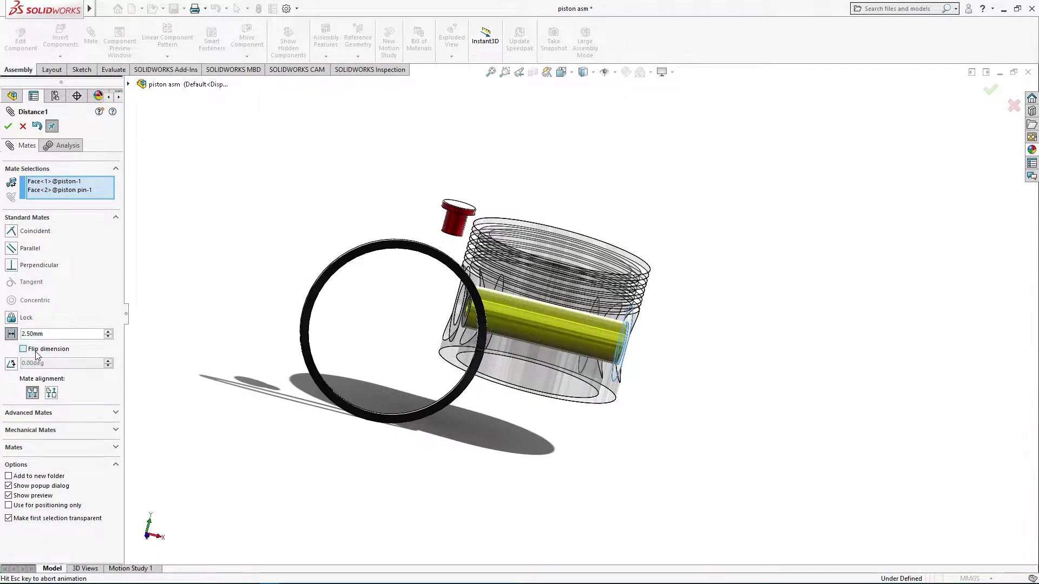
click(37, 352)
click(8, 126)
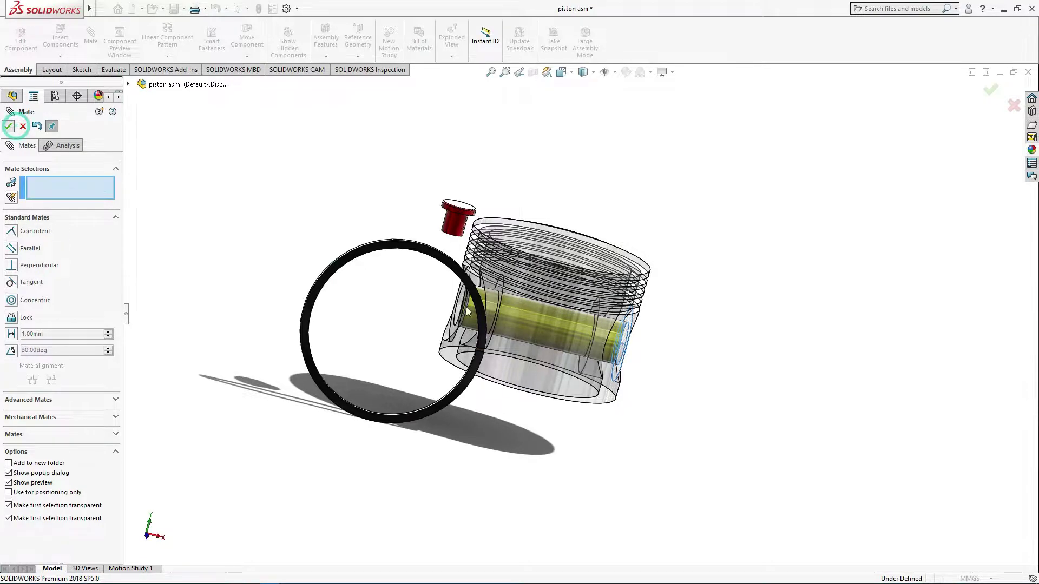
mouse_move(623, 403)
middle_down()
mouse_move(561, 384)
mouse_move(465, 379)
middle_up()
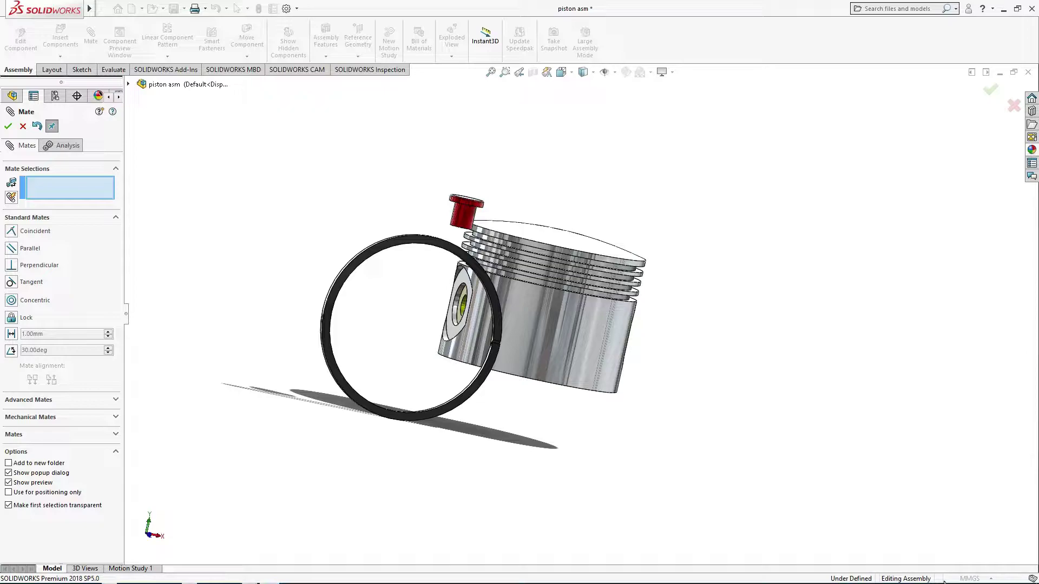
click(986, 92)
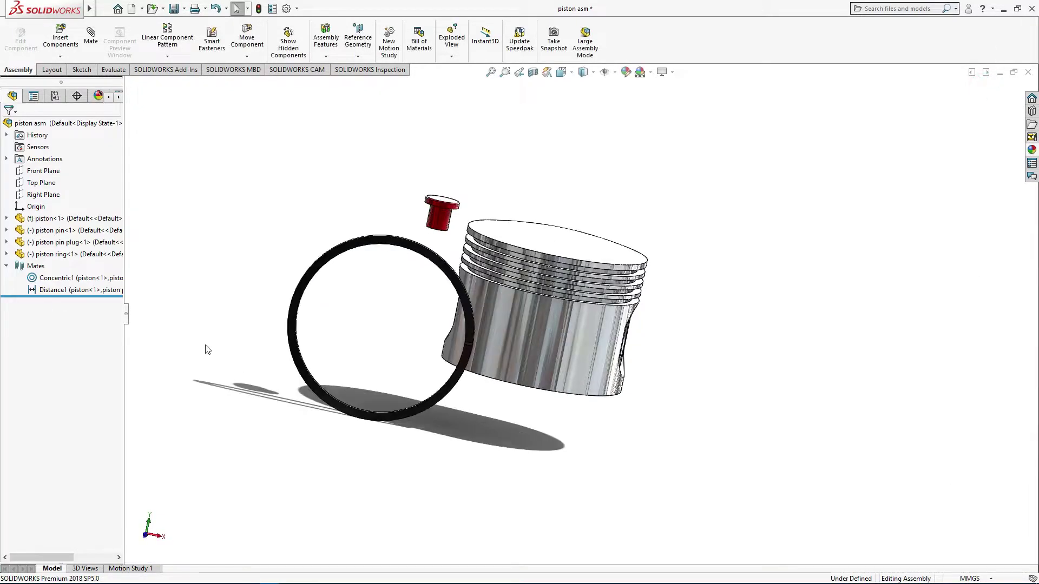
Step: Mate the piston pin plug concentric with the pin's bore
click(440, 216)
middle_drag(443, 227, 595, 325)
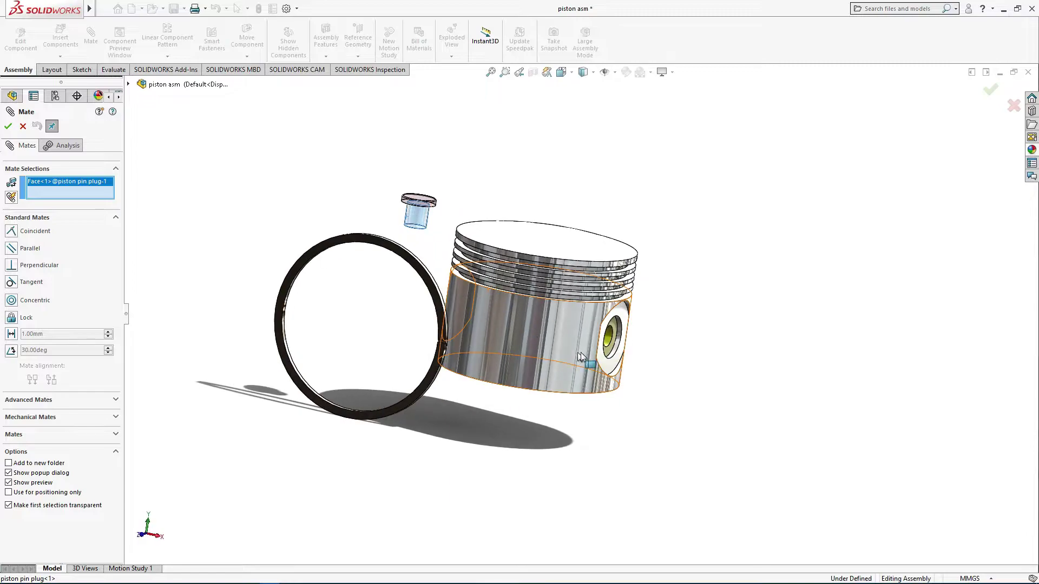
scroll(609, 339, down, 2)
click(609, 340)
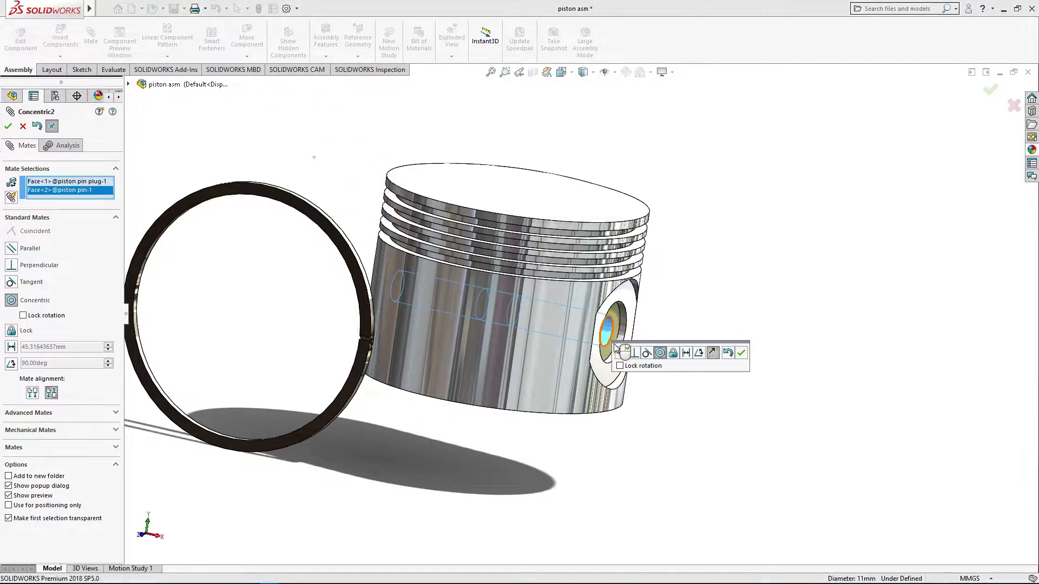
click(741, 354)
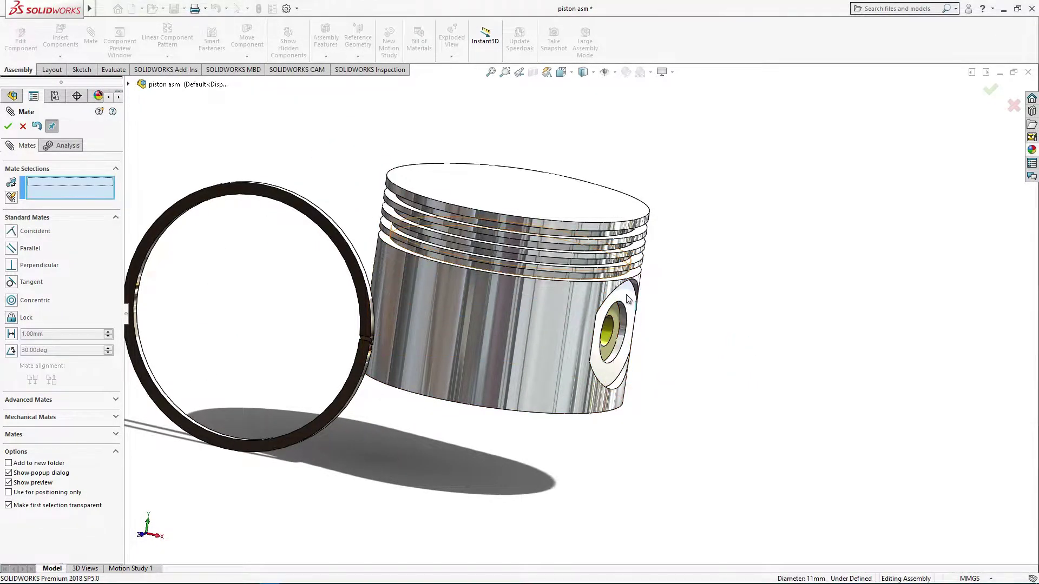
mouse_move(720, 336)
middle_down()
mouse_move(680, 308)
mouse_move(687, 312)
mouse_move(658, 265)
mouse_move(719, 274)
mouse_move(763, 258)
mouse_move(679, 269)
middle_up()
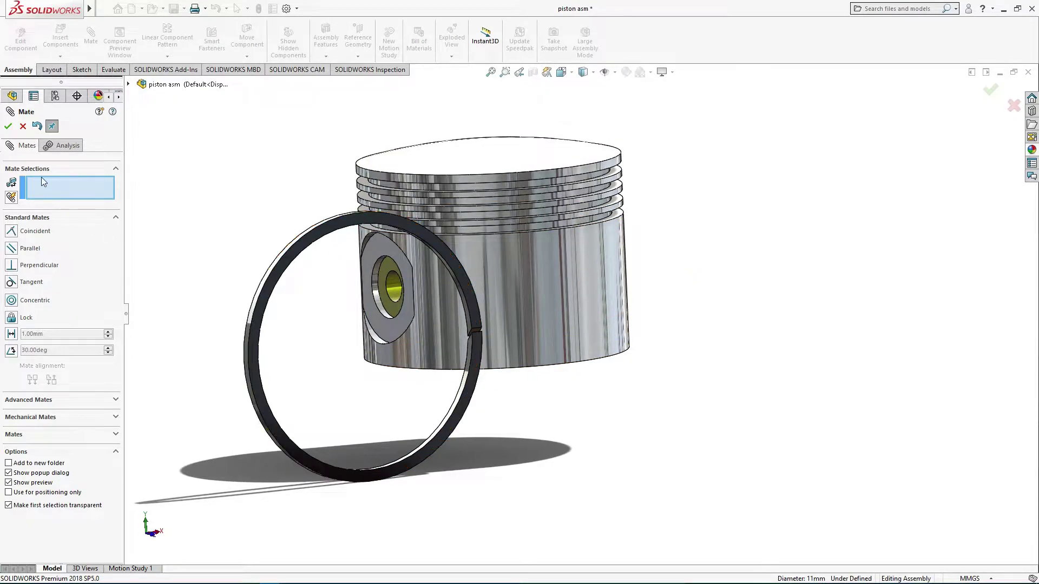
click(10, 126)
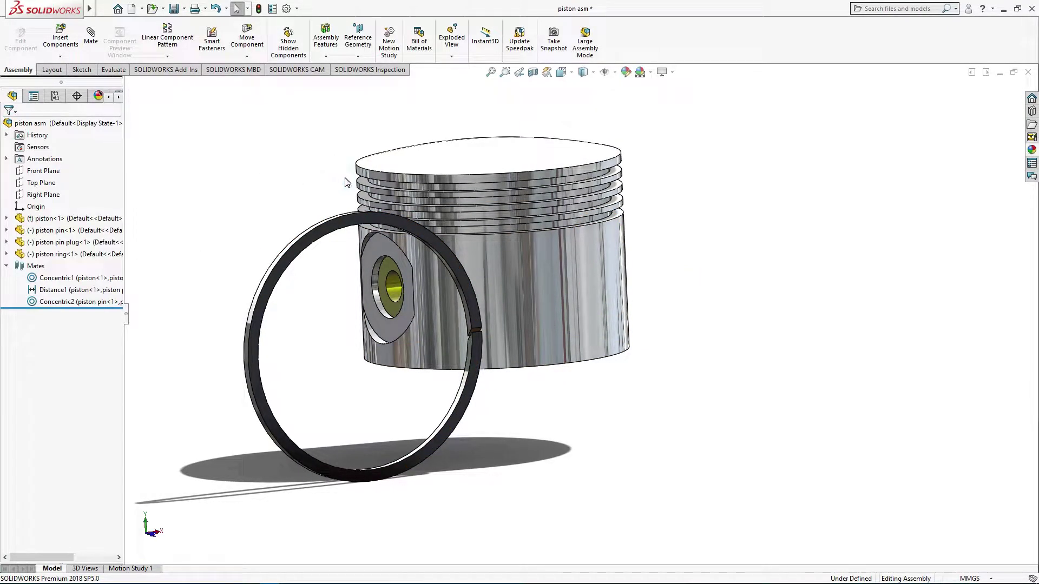
scroll(347, 183, up, 3)
Step: Free-drag the piston pin to test its movement, then select the pin end face for mating
click(247, 56)
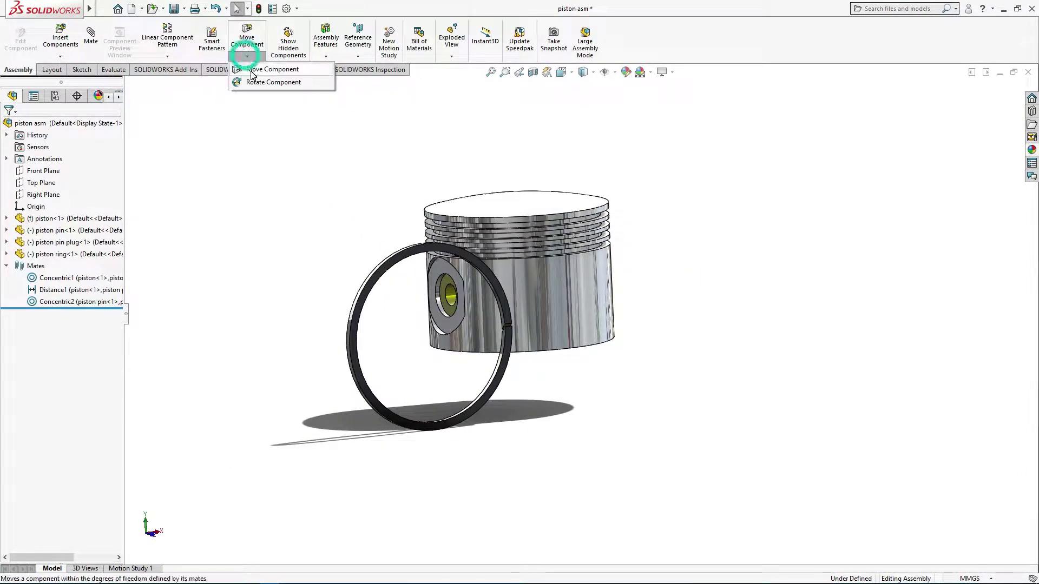
click(254, 70)
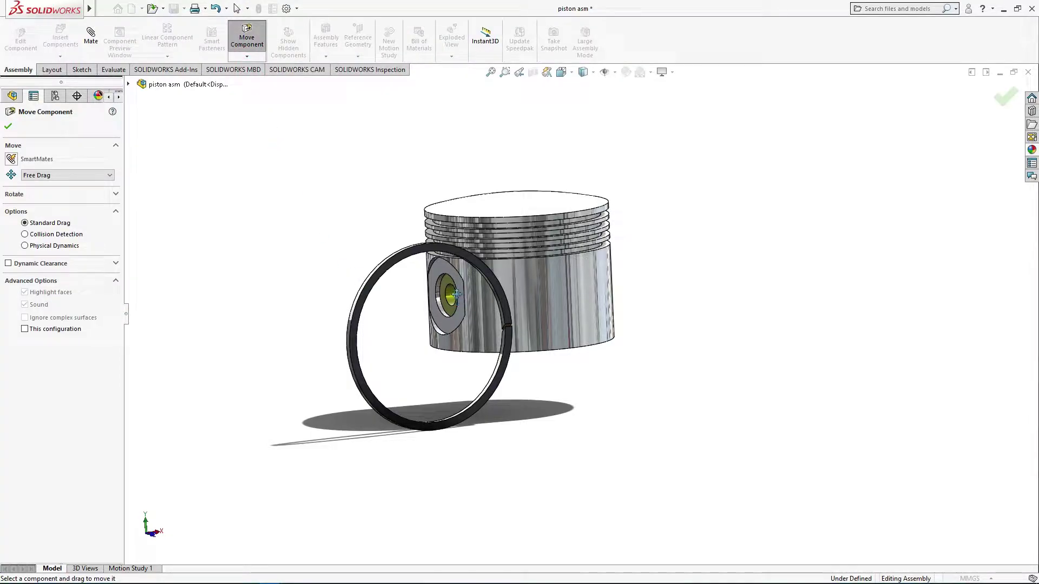
middle_drag(457, 294, 469, 297)
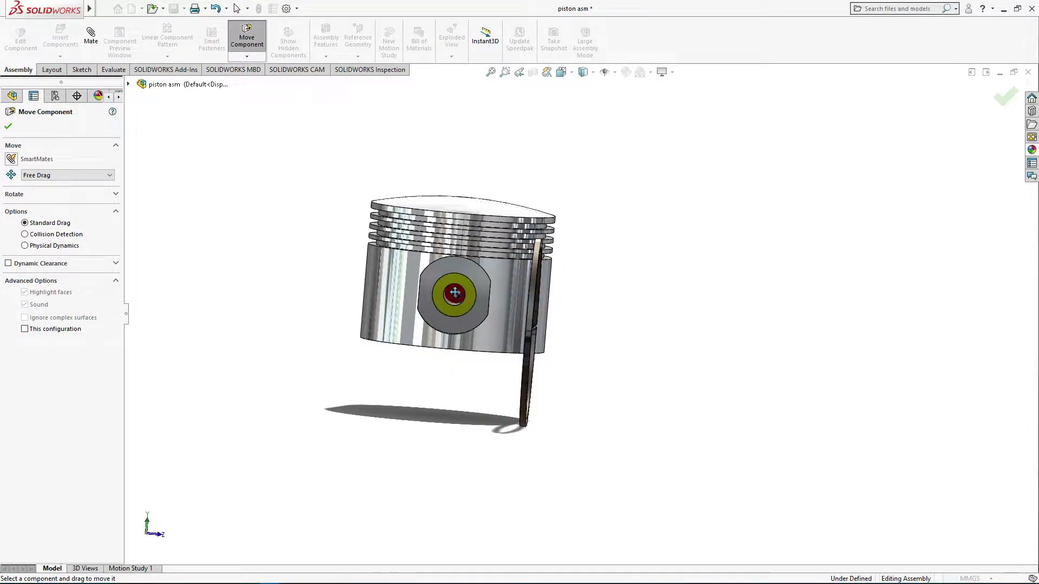
drag(455, 292, 444, 353)
middle_drag(445, 352, 454, 336)
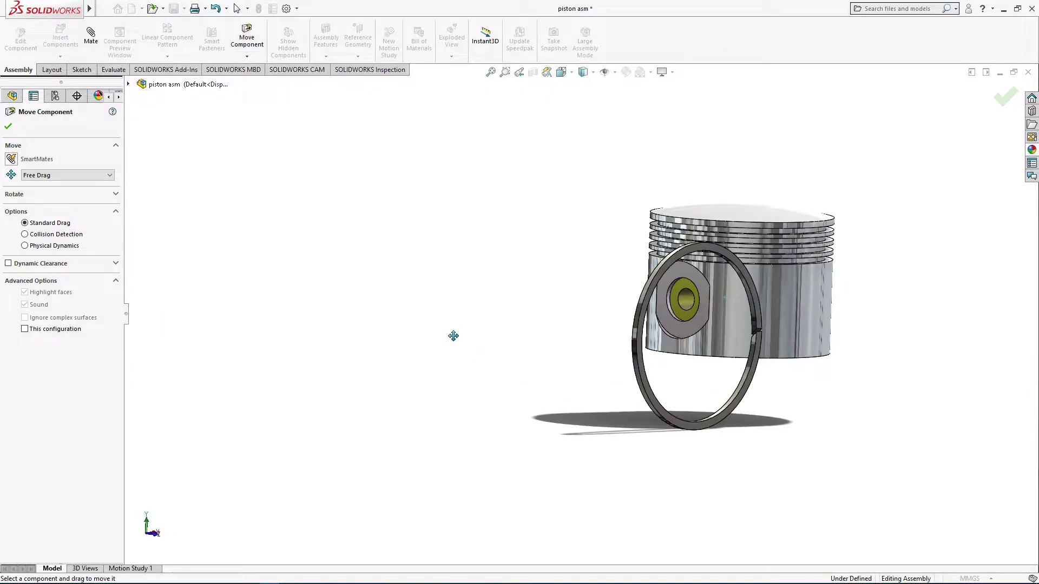
click(365, 313)
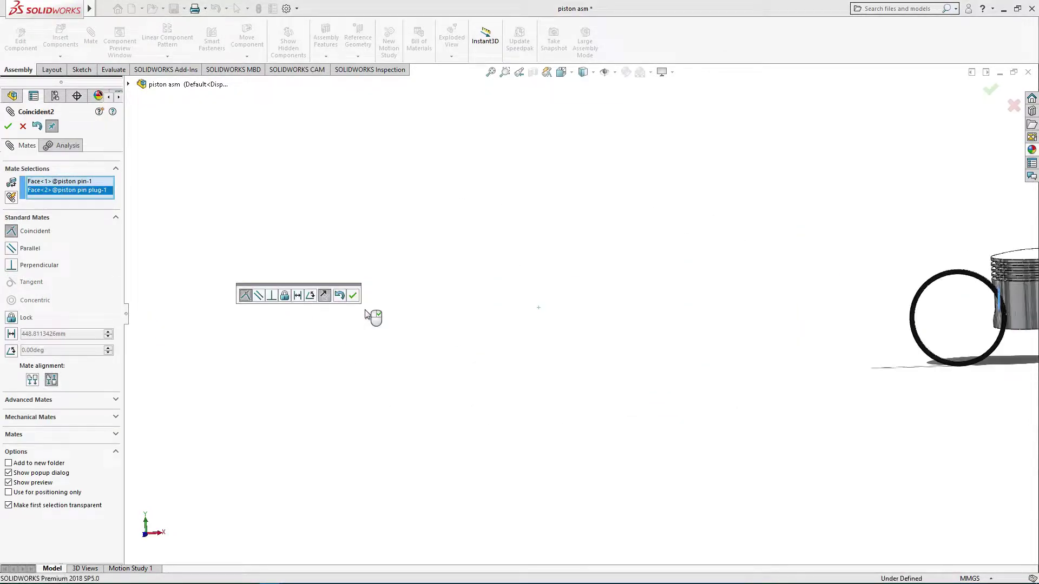
Step: Accept the coincident mate seating the pin plug flush on the piston pin end
scroll(378, 322, up, 3)
scroll(796, 307, down, 5)
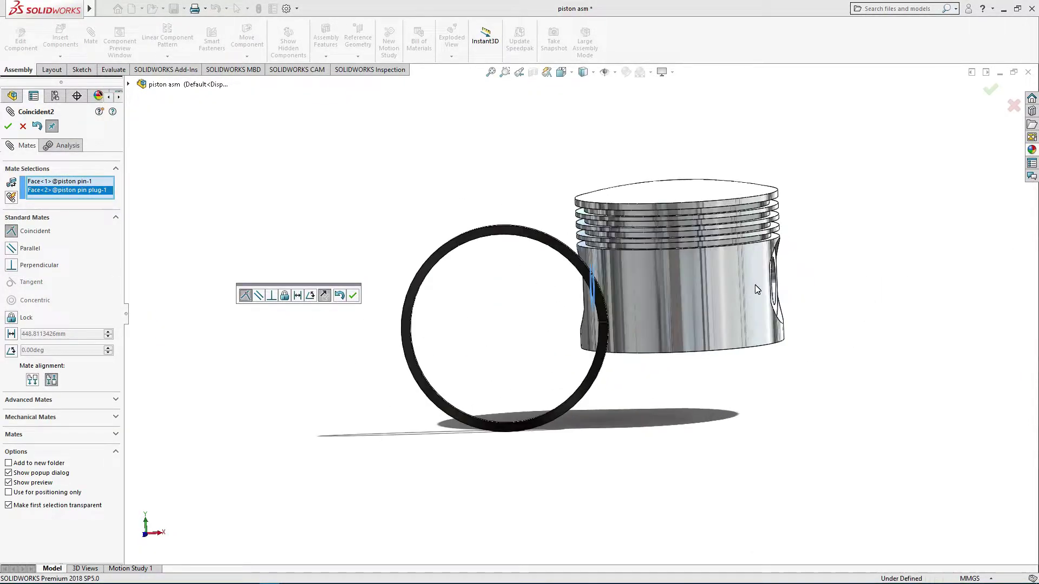
middle_drag(797, 306, 794, 286)
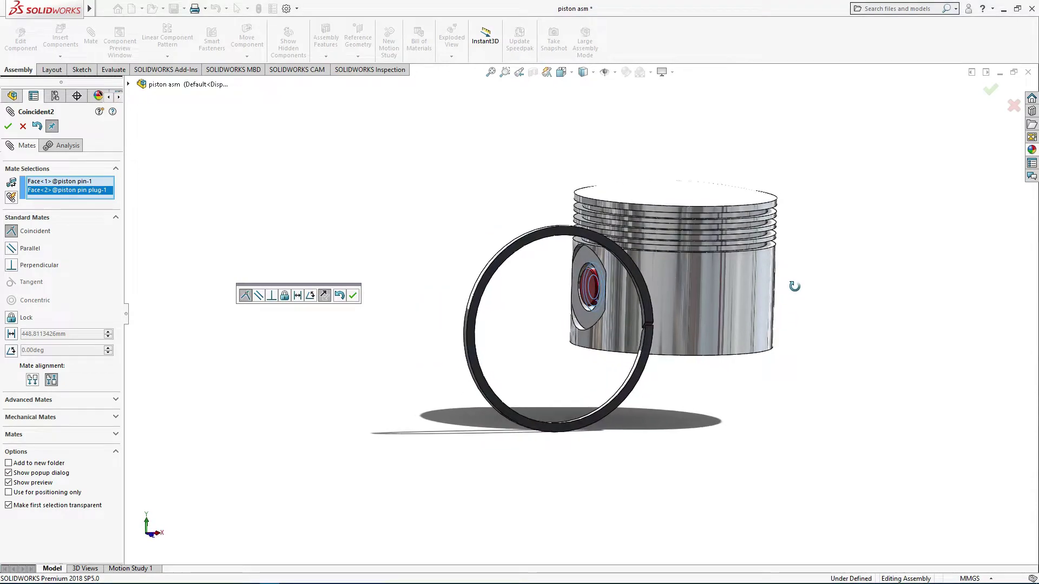
click(352, 296)
mouse_move(638, 394)
middle_down()
mouse_move(653, 340)
mouse_move(558, 363)
middle_up()
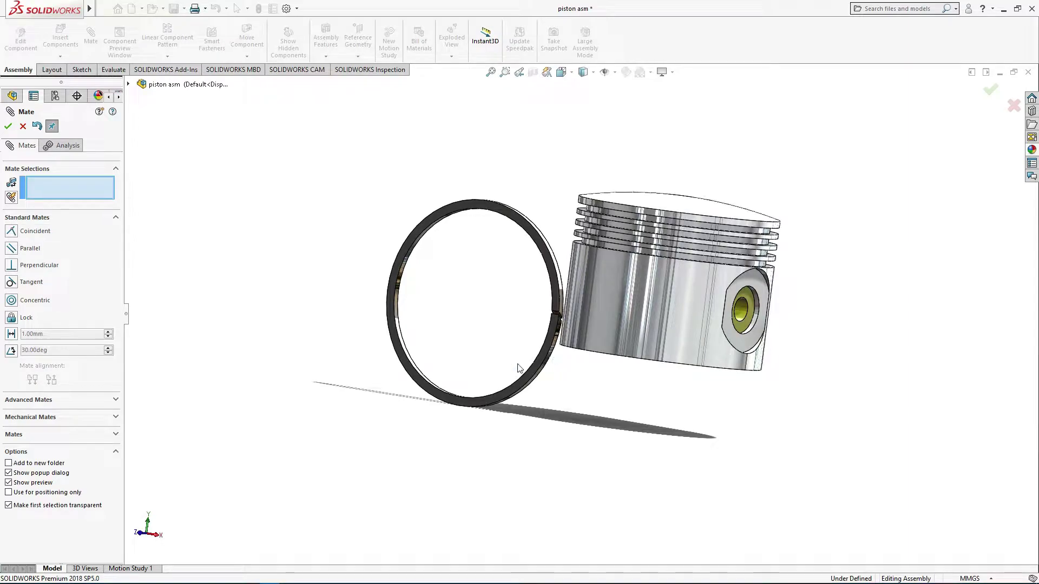
click(9, 128)
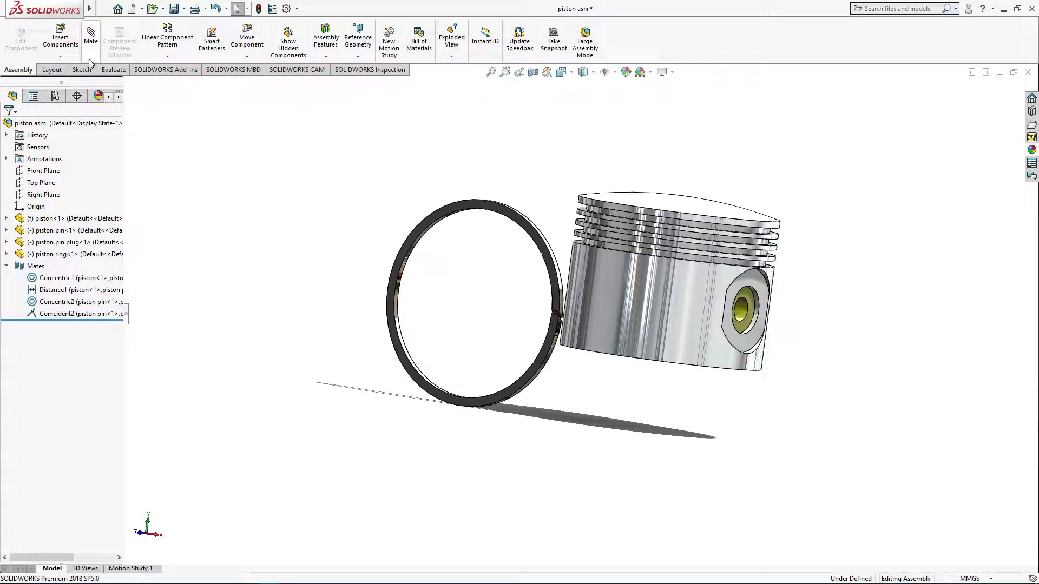
Step: Insert a second piston pin plug, placed beside the piston's pin bore
click(67, 44)
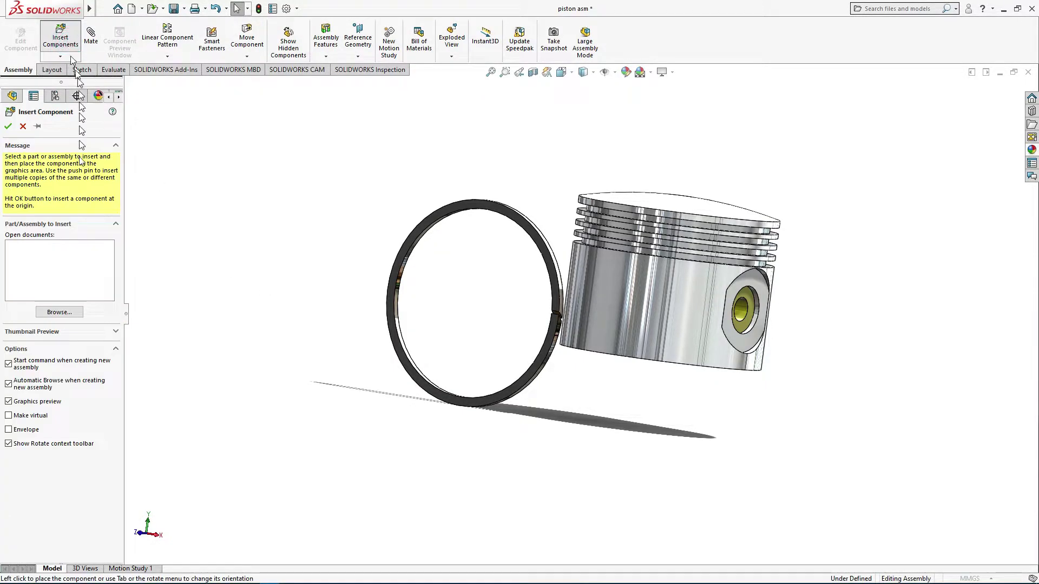
click(823, 221)
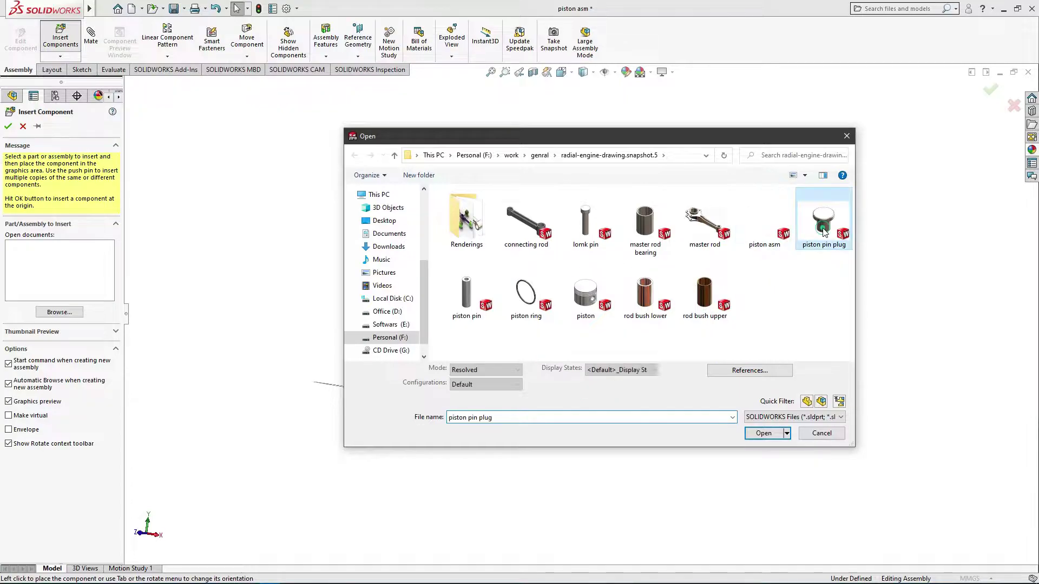
click(763, 433)
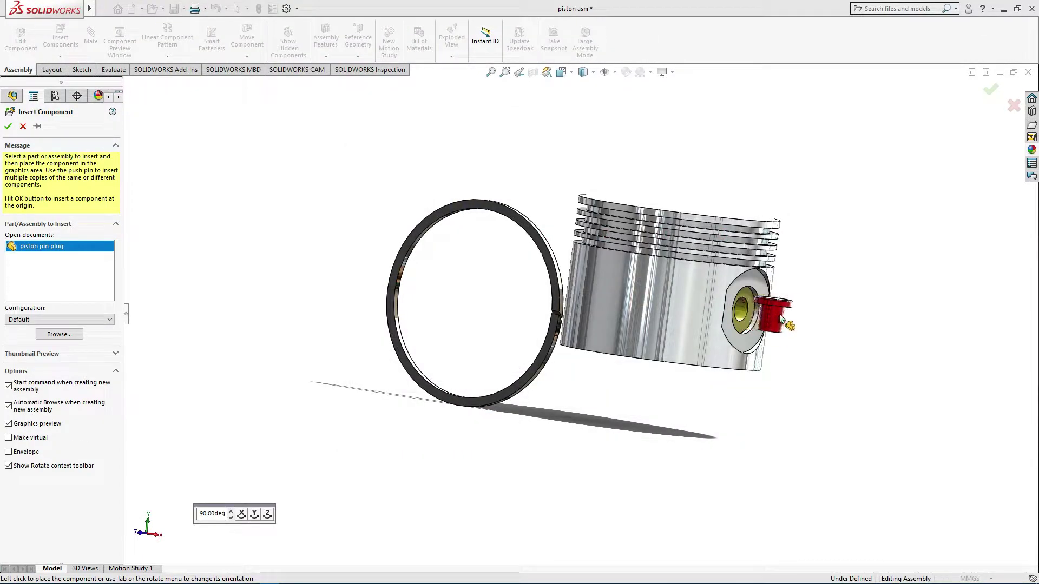
click(786, 314)
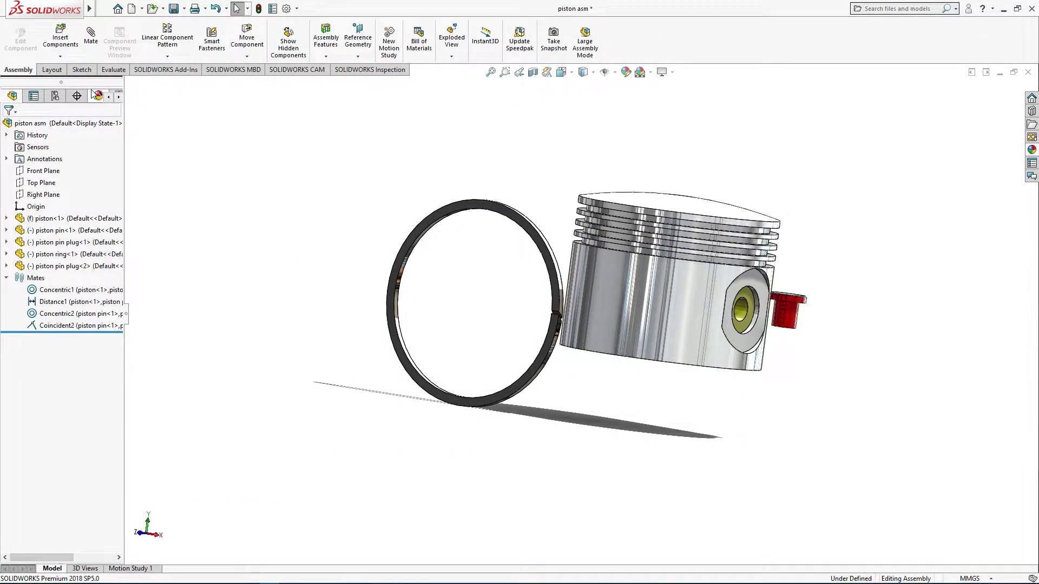
Step: Mate the second plug concentric with the piston pin, flipped to face outward
click(794, 322)
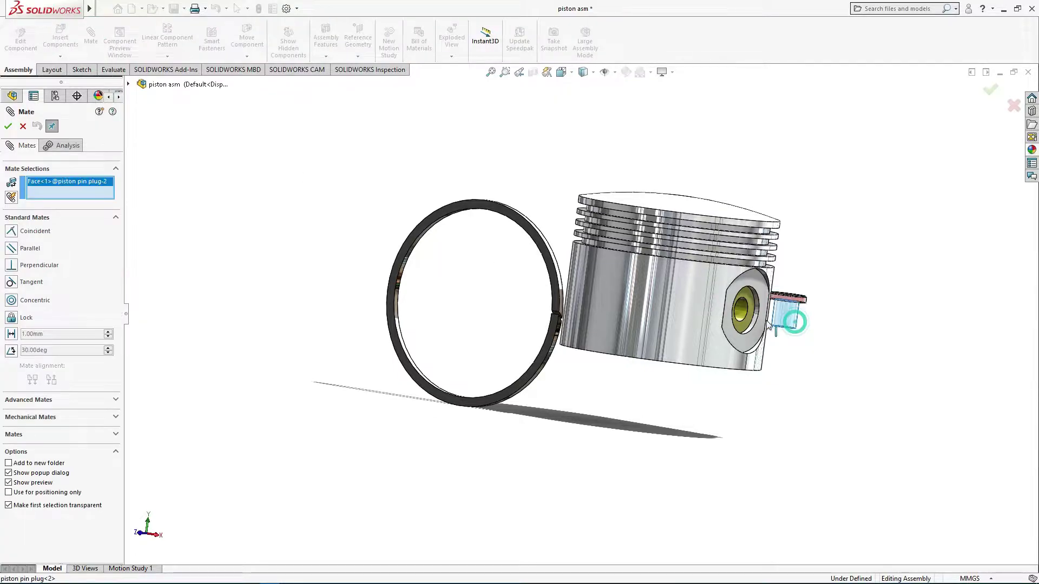
click(746, 314)
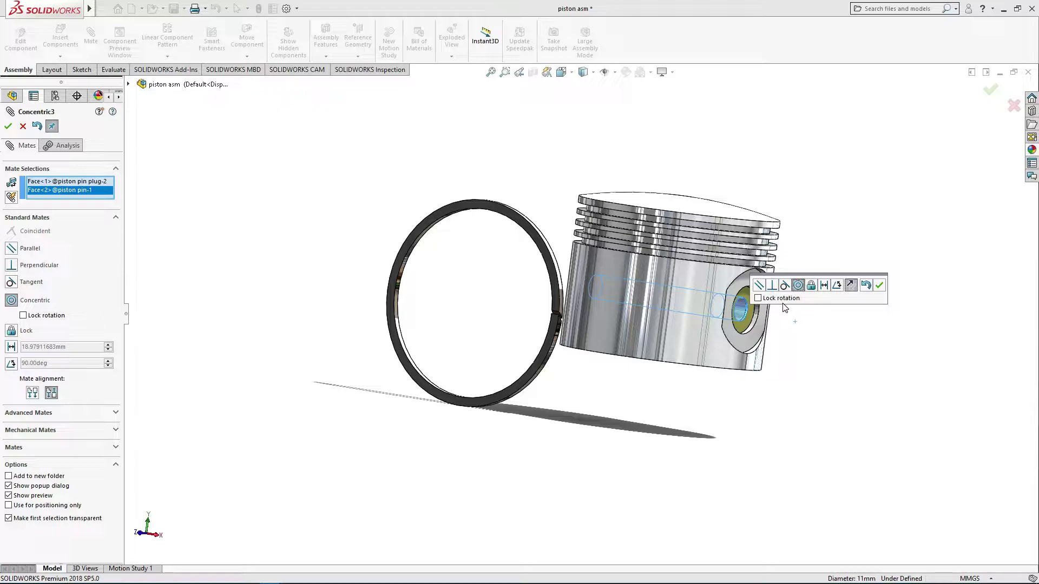
click(849, 286)
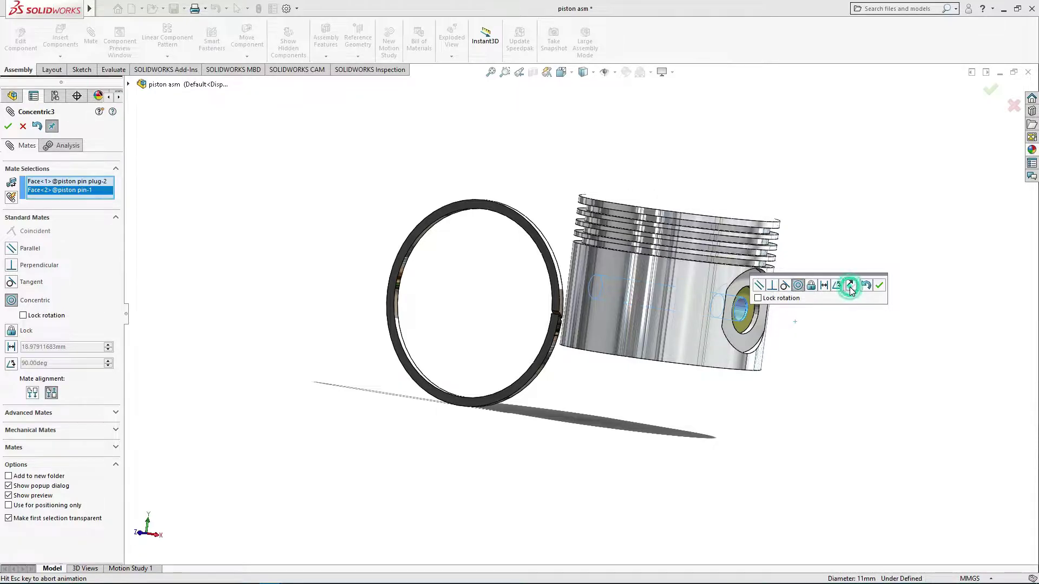
click(878, 285)
Step: Make the second plug face coincident with the piston pin's end face
click(748, 297)
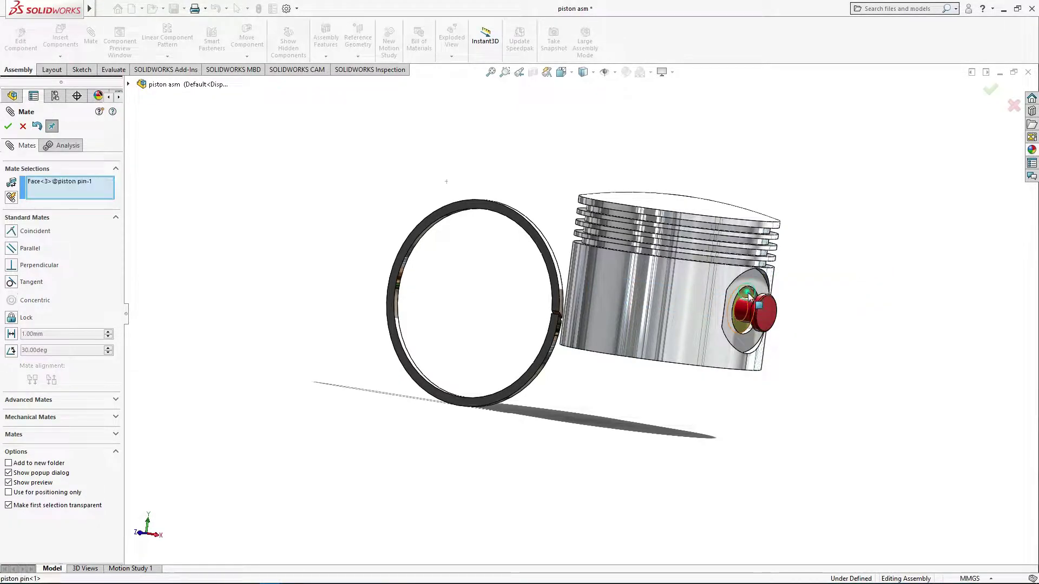
middle_drag(748, 297, 808, 336)
scroll(807, 336, down, 1)
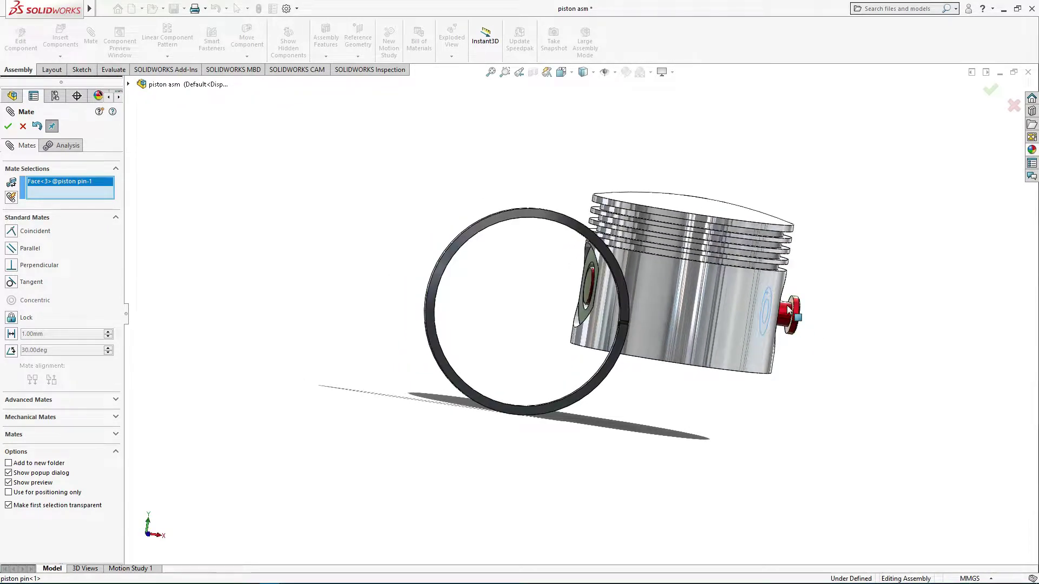
scroll(736, 308, down, 3)
click(704, 311)
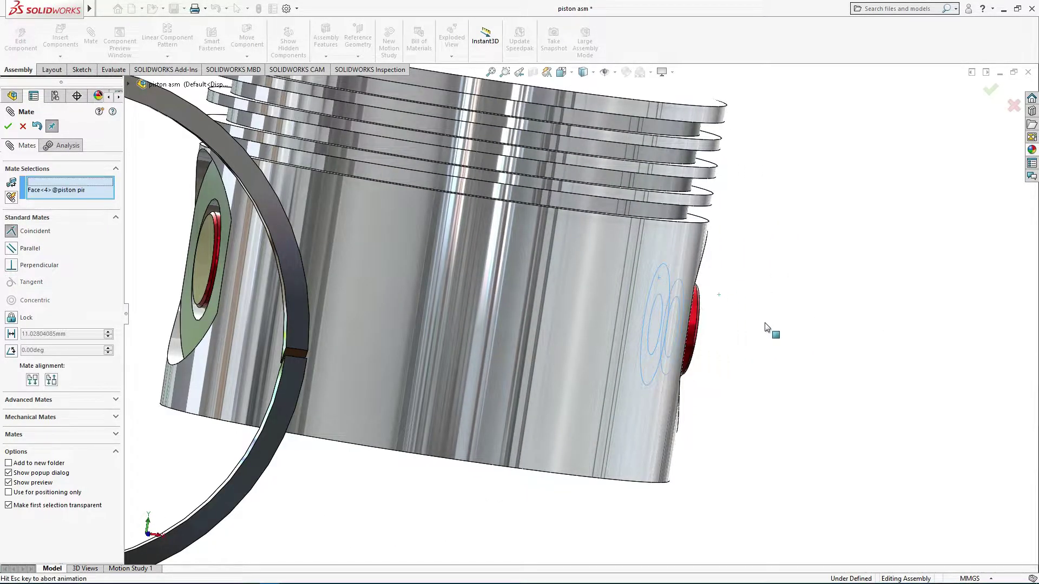
scroll(777, 331, up, 3)
scroll(811, 349, up, 2)
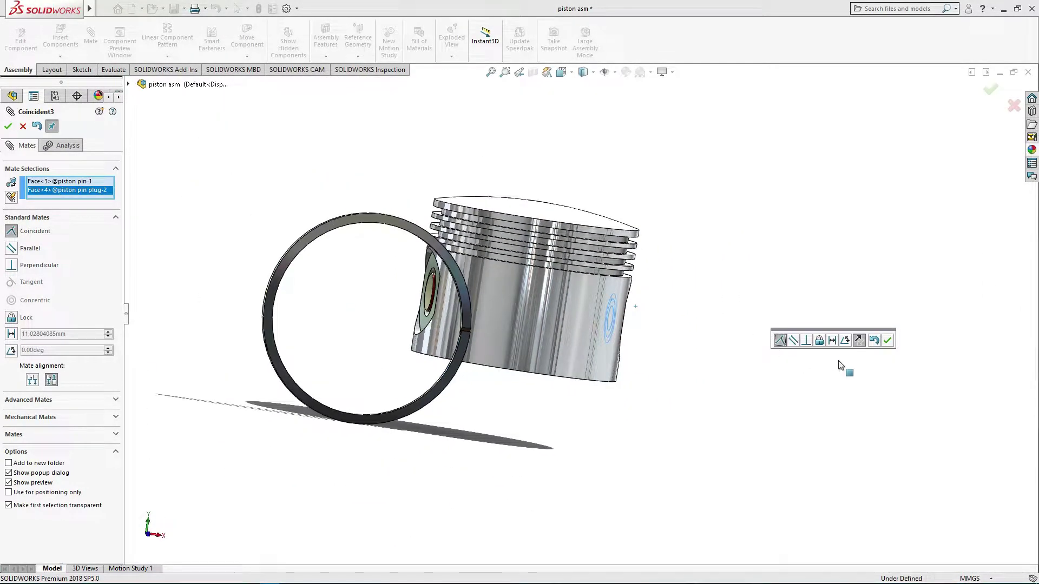
click(885, 345)
middle_drag(796, 357, 755, 351)
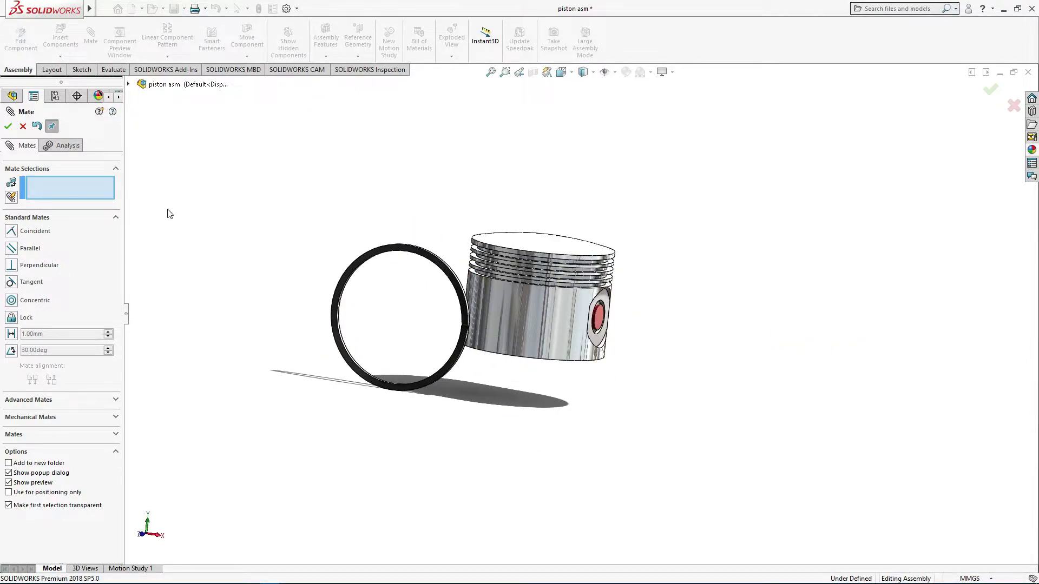
Step: Mate the piston ring's flat face coincident with the piston groove face
click(8, 128)
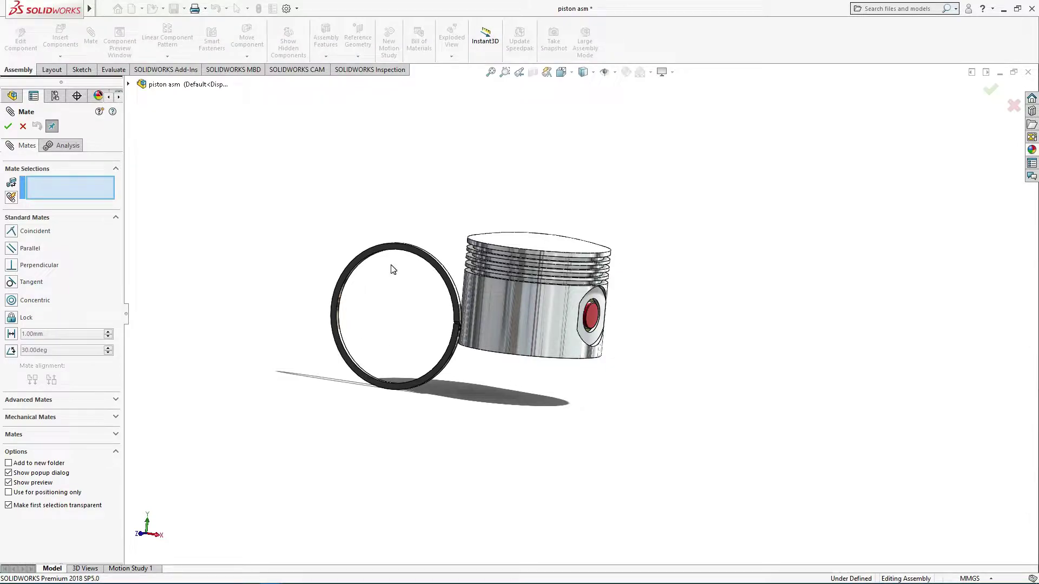
mouse_move(393, 269)
middle_down()
mouse_move(387, 302)
mouse_move(448, 290)
middle_up()
scroll(515, 310, down, 3)
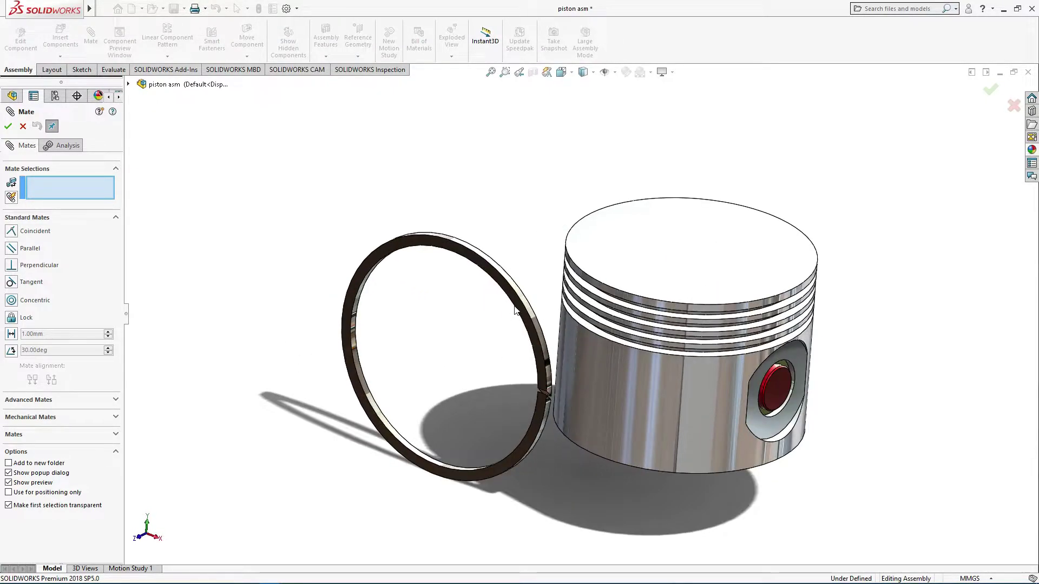
click(517, 316)
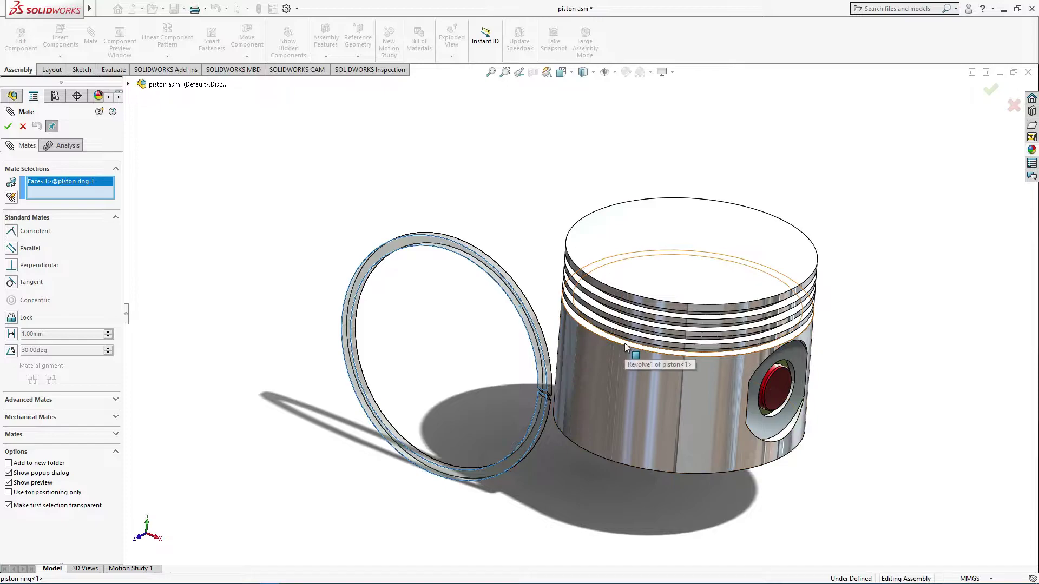
click(624, 343)
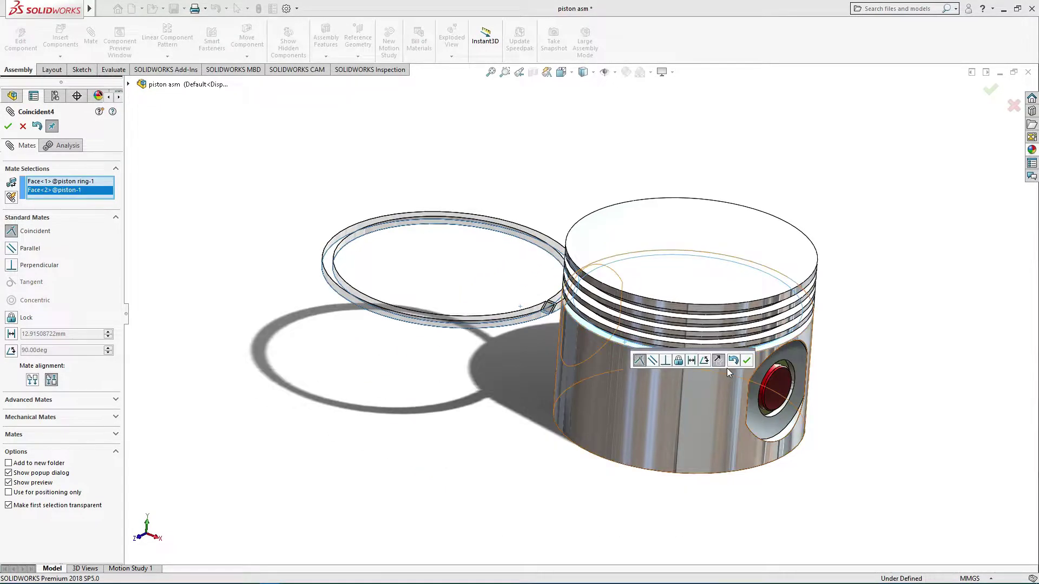
click(745, 361)
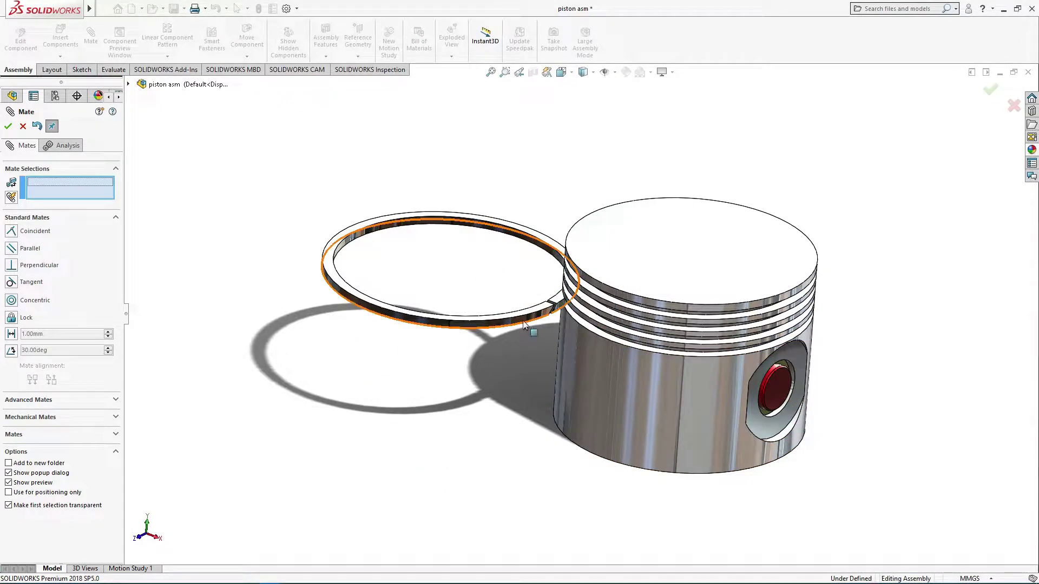
Step: Mate the ring's inner face concentric with the piston's cylindrical face
click(541, 318)
click(609, 366)
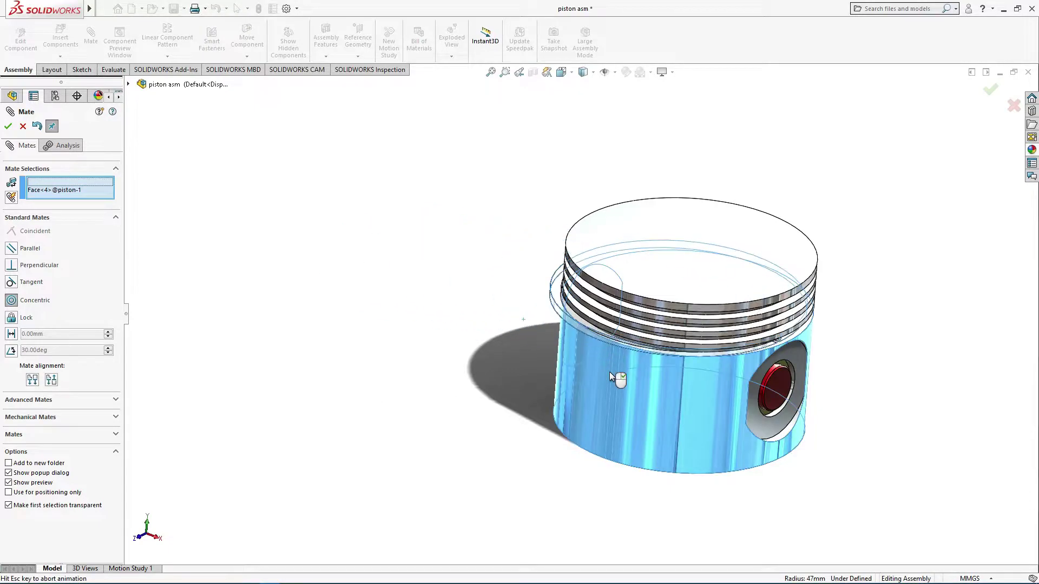
click(745, 390)
mouse_move(707, 368)
middle_down()
mouse_move(730, 297)
mouse_move(720, 378)
middle_up()
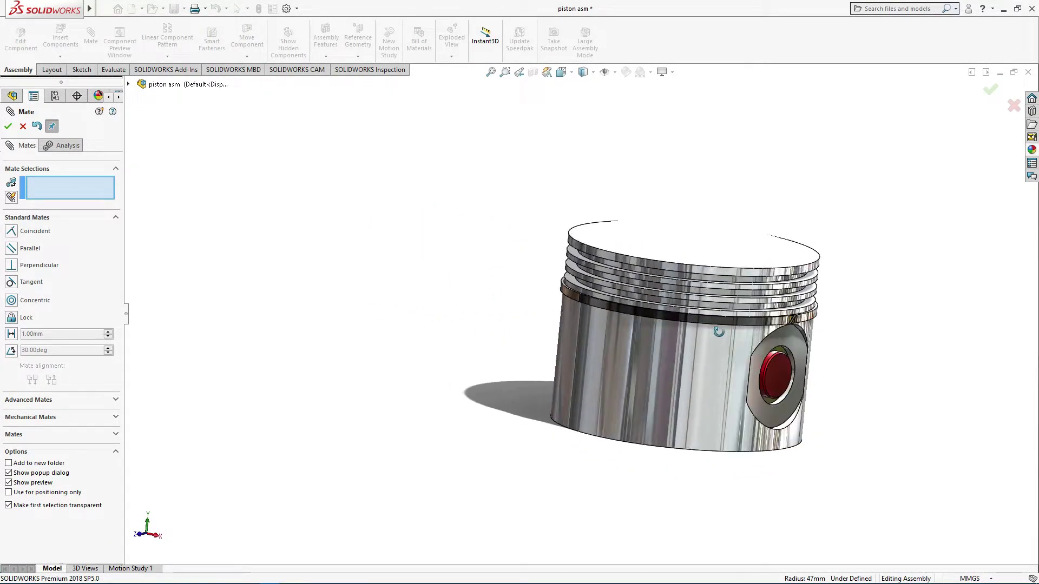
click(8, 126)
Step: Copy the piston ring out beside the piston as piston ring<2>, then start Mate
mouse_move(596, 294)
mouse_down()
mouse_move(428, 283)
mouse_move(427, 268)
mouse_up()
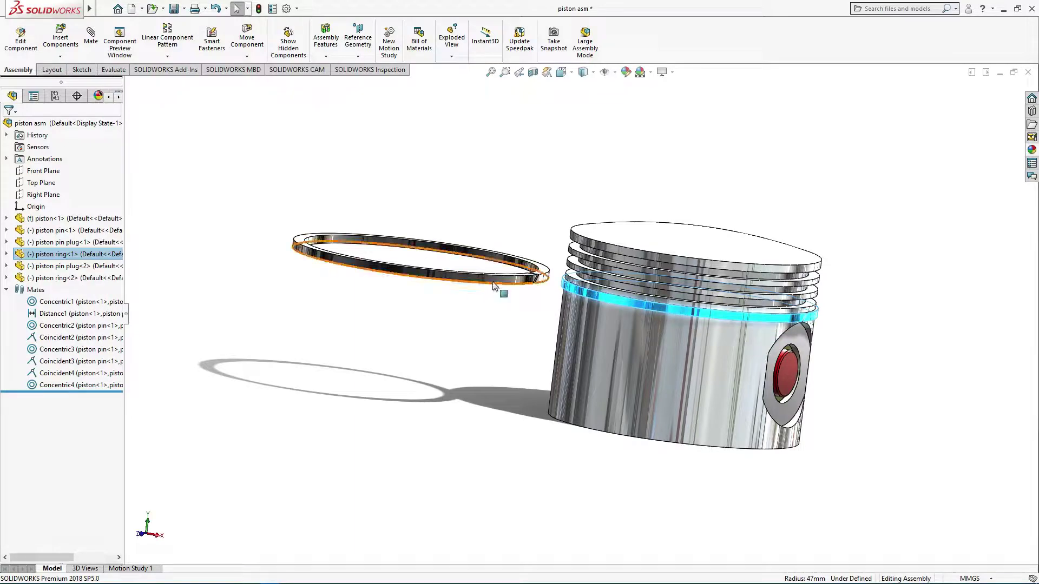
ctrl+drag(493, 287, 404, 350)
drag(398, 350, 382, 327)
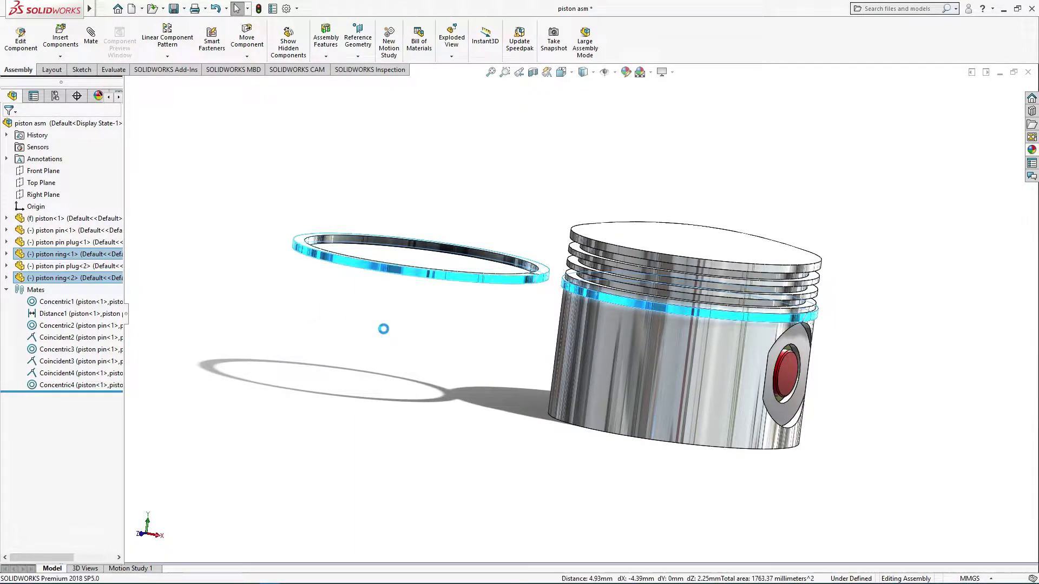
click(393, 320)
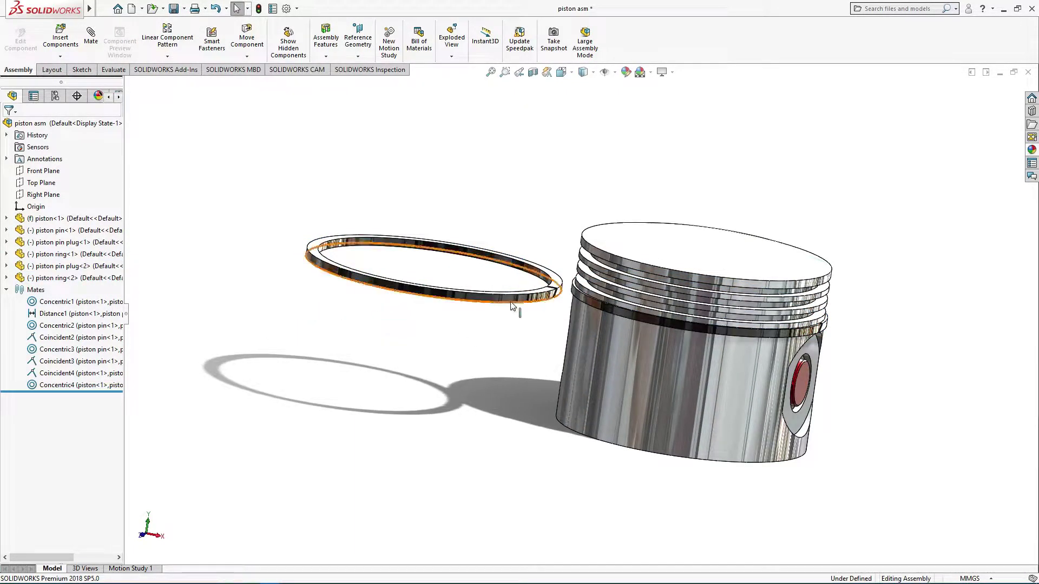
mouse_move(515, 241)
mouse_down()
mouse_move(403, 375)
mouse_move(401, 353)
mouse_up()
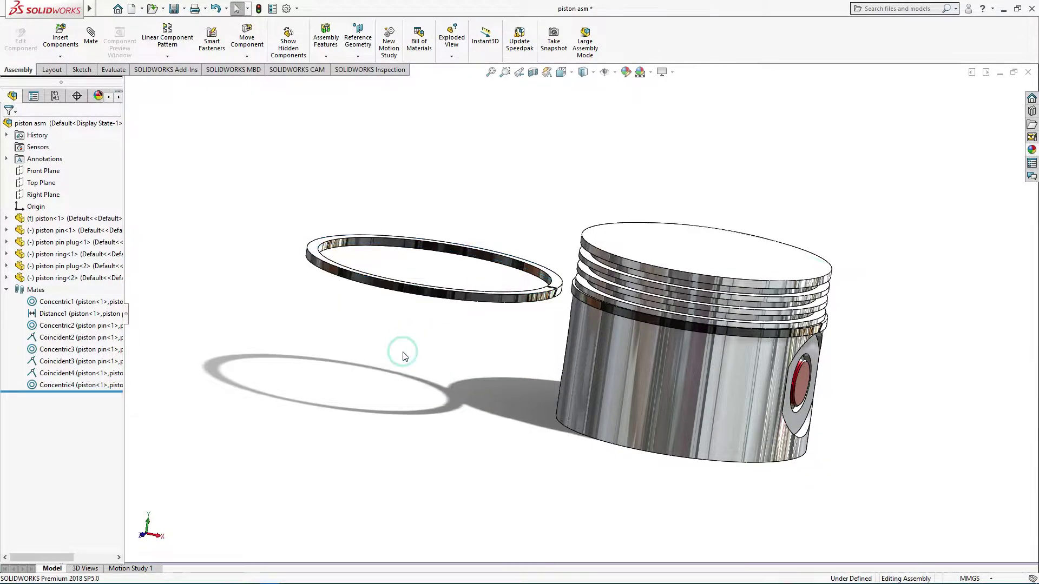
middle_drag(417, 336, 430, 338)
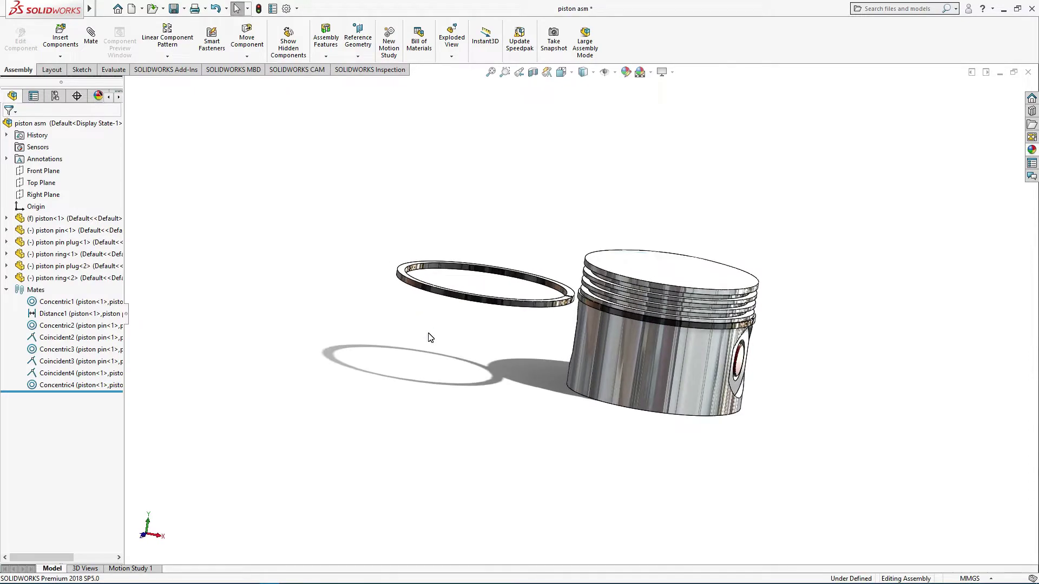
click(60, 57)
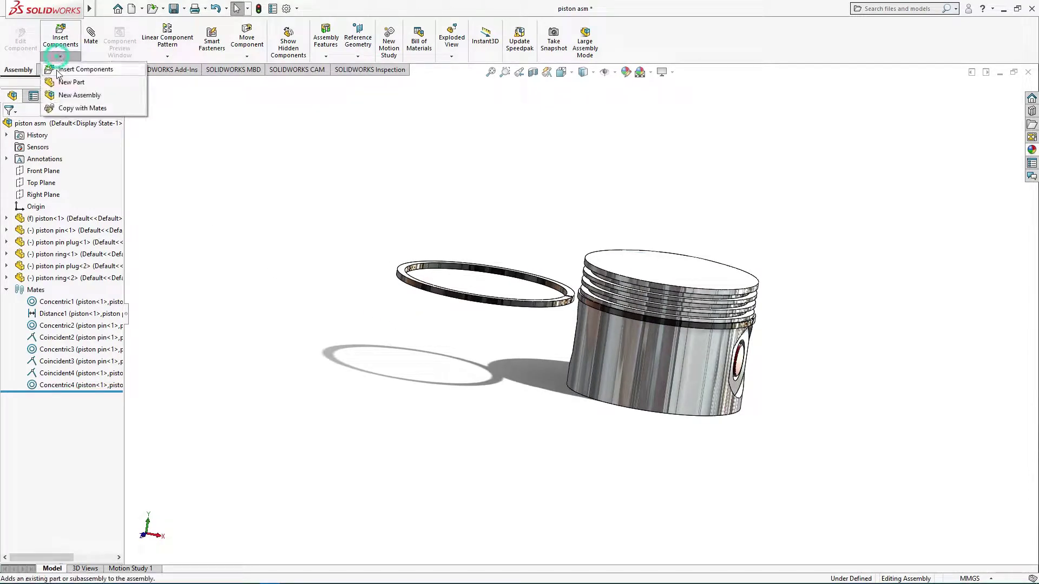
click(63, 81)
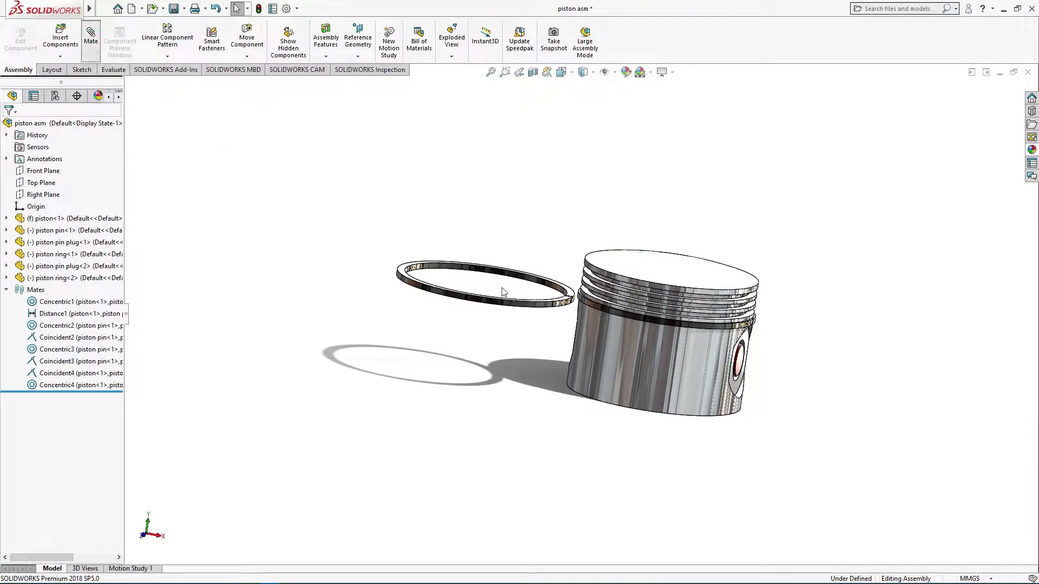
Step: Mate piston ring<2>'s inner face concentric to the piston's cylindrical face
click(524, 313)
click(609, 343)
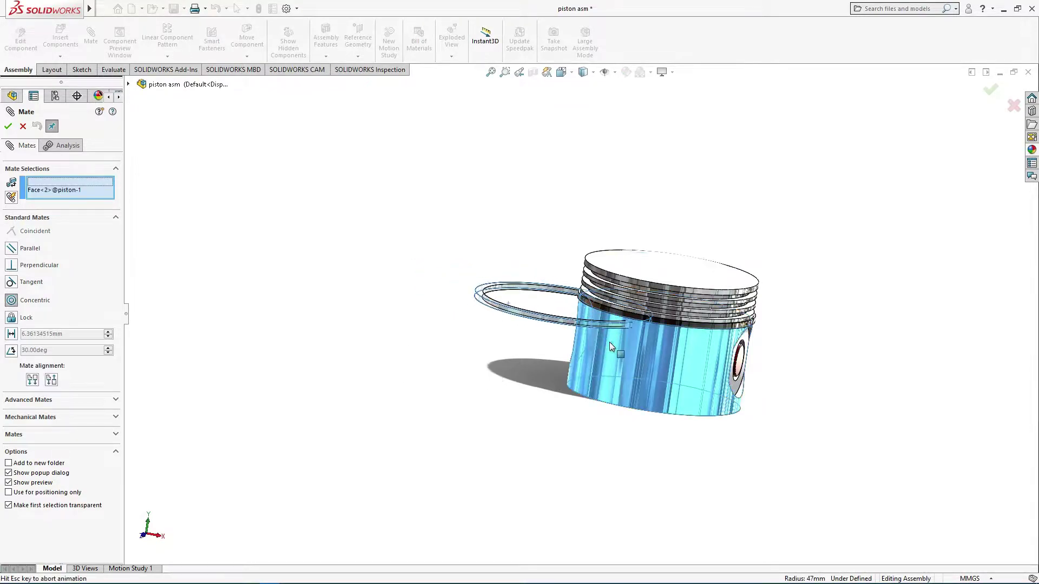
click(758, 368)
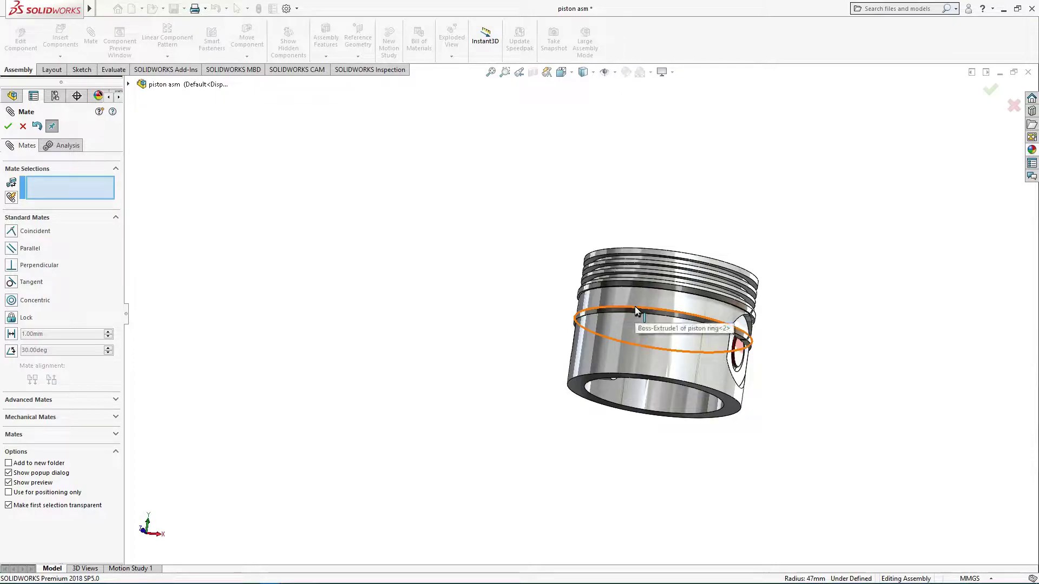
Step: Make ring<2>'s flat face coincident with the piston face, then close Mate
middle_drag(635, 306, 587, 349)
scroll(584, 341, down, 3)
scroll(584, 335, down, 3)
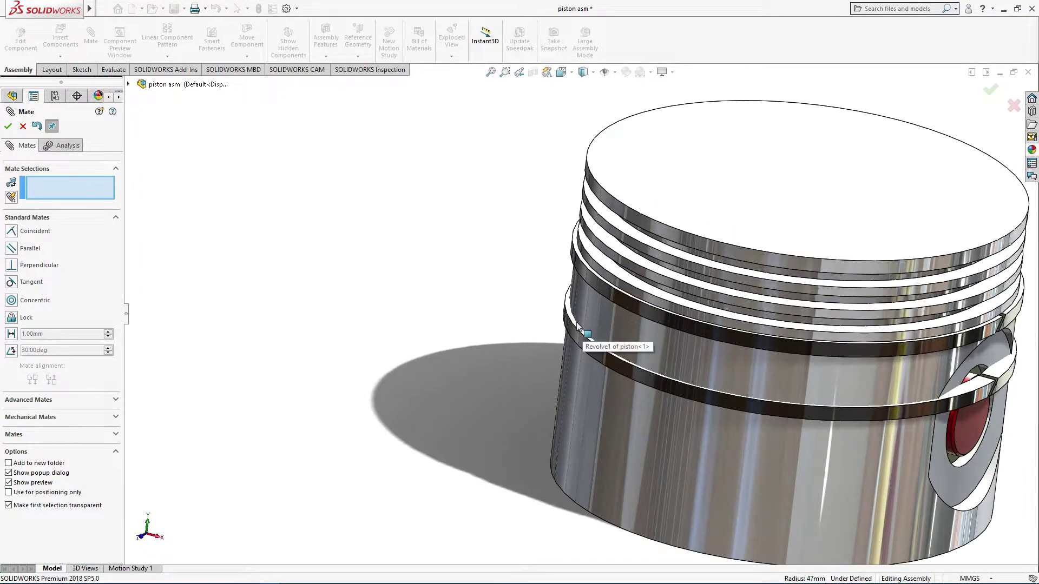
click(610, 342)
scroll(618, 312, down, 2)
middle_drag(618, 312, 593, 217)
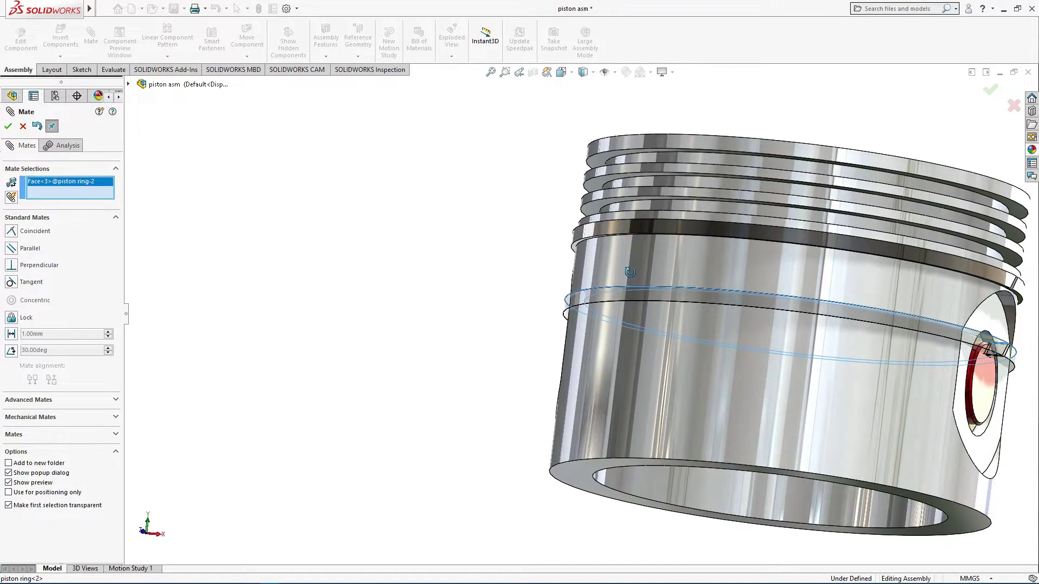
click(590, 210)
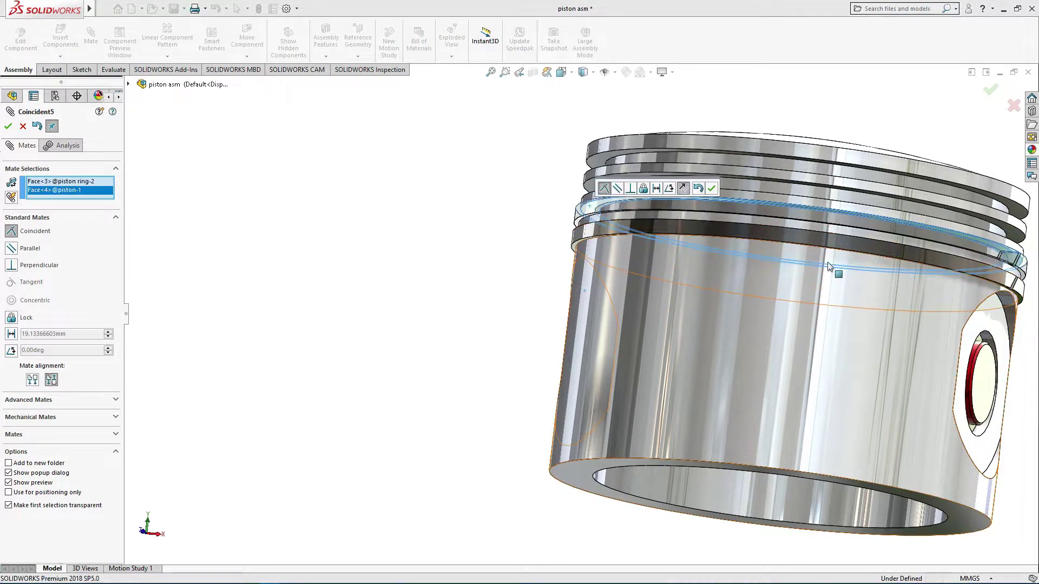
click(712, 189)
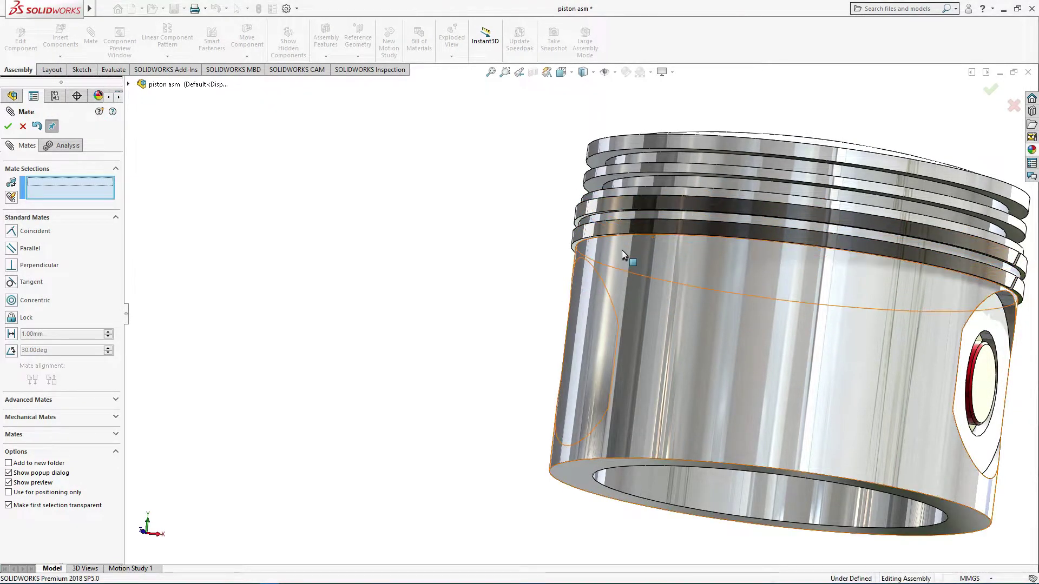
scroll(622, 250, up, 3)
middle_drag(621, 250, 615, 273)
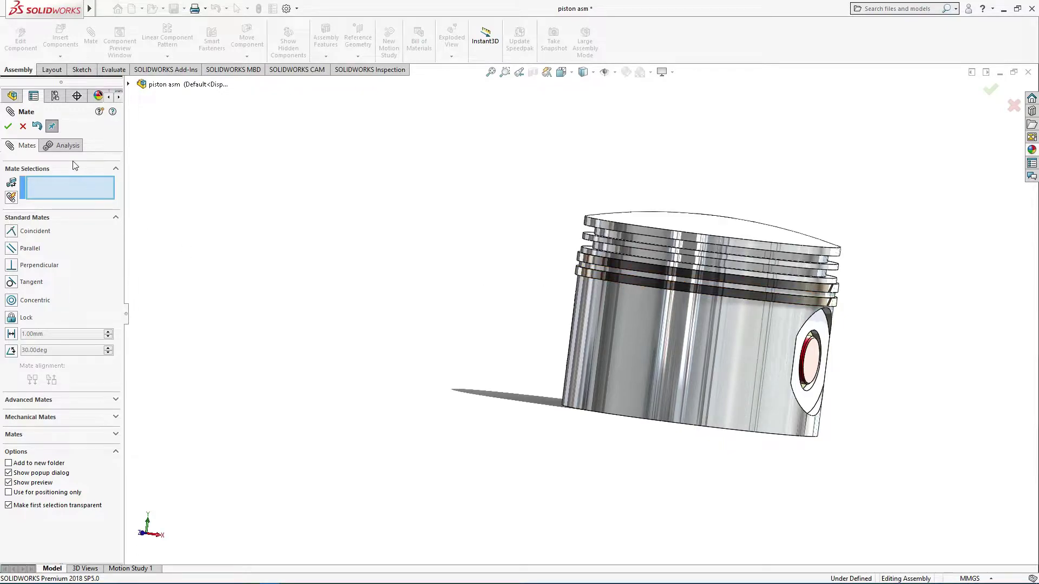
click(9, 126)
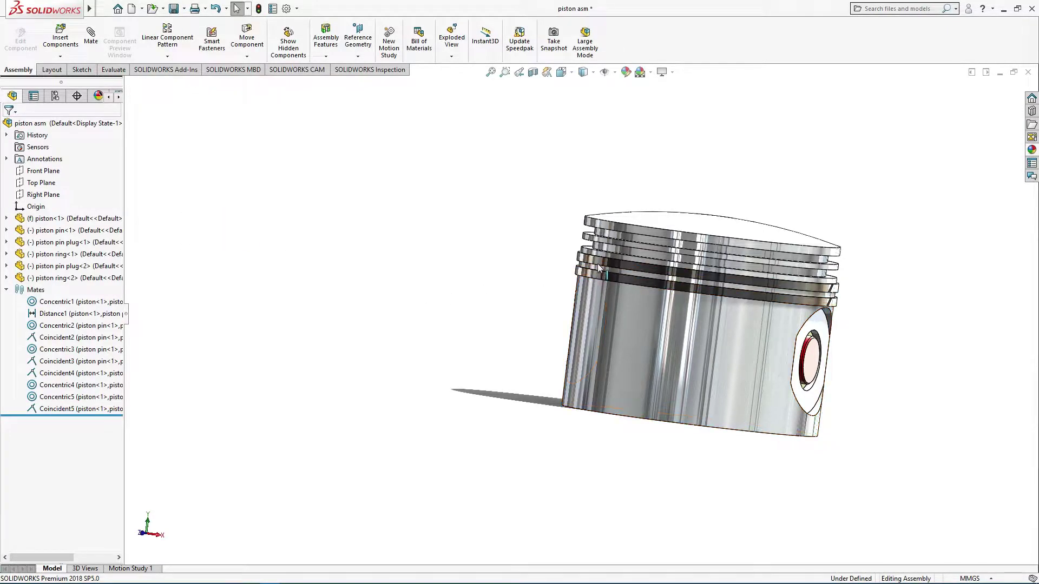
Step: Copy two more piston rings, ring<3> and ring<4>, out beside the piston
drag(595, 262, 401, 243)
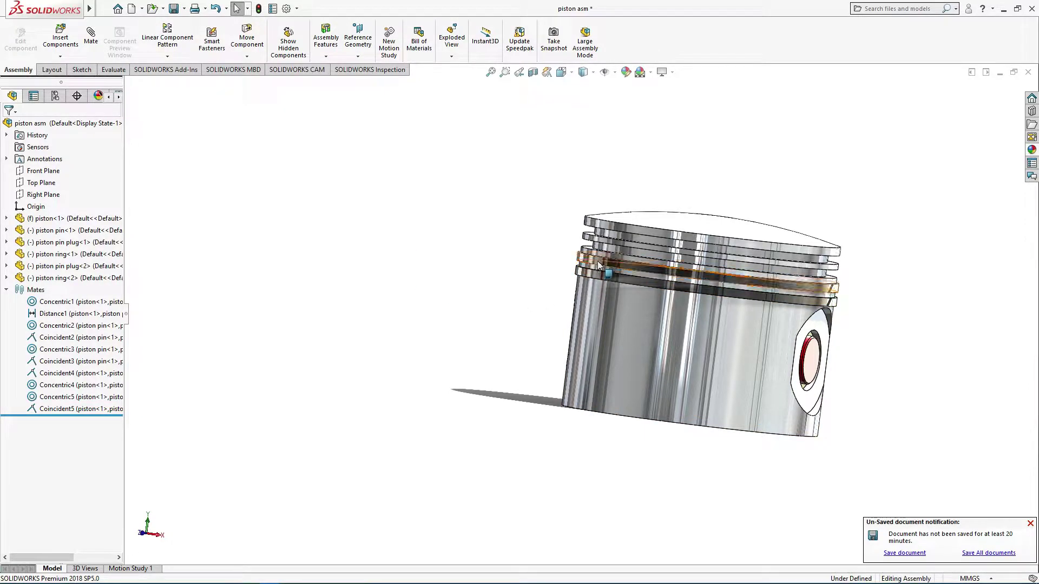
drag(589, 263, 417, 246)
click(427, 238)
mouse_move(427, 238)
middle_down()
mouse_move(452, 306)
mouse_move(619, 269)
middle_up()
click(455, 310)
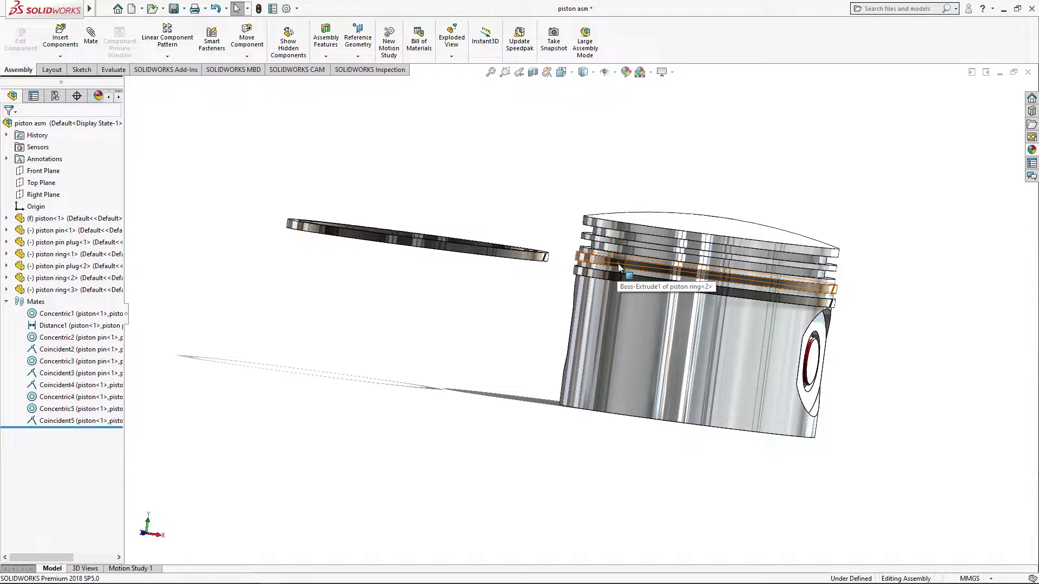
ctrl+drag(617, 264, 271, 329)
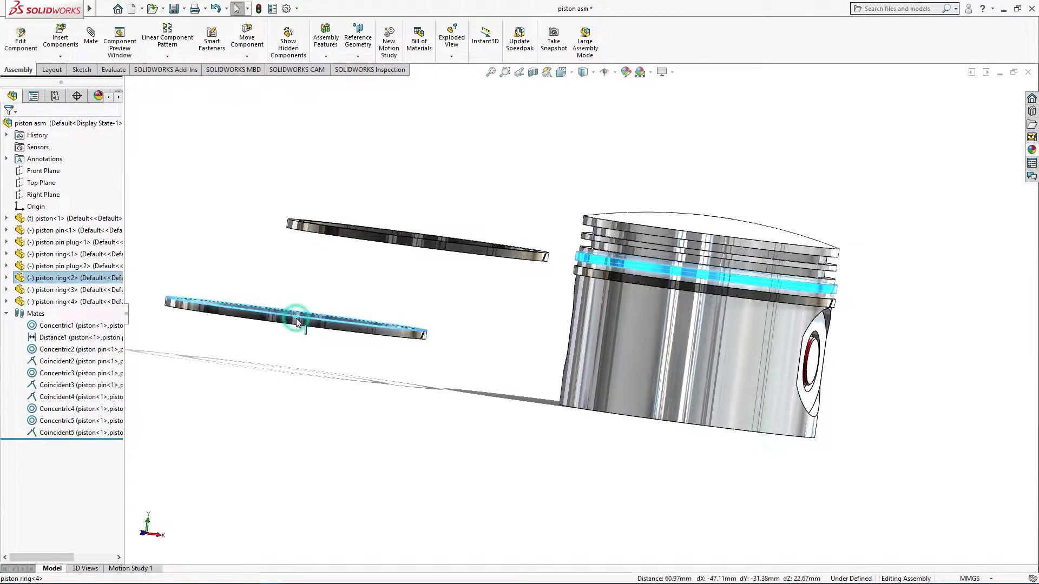
click(352, 360)
middle_drag(402, 364, 407, 382)
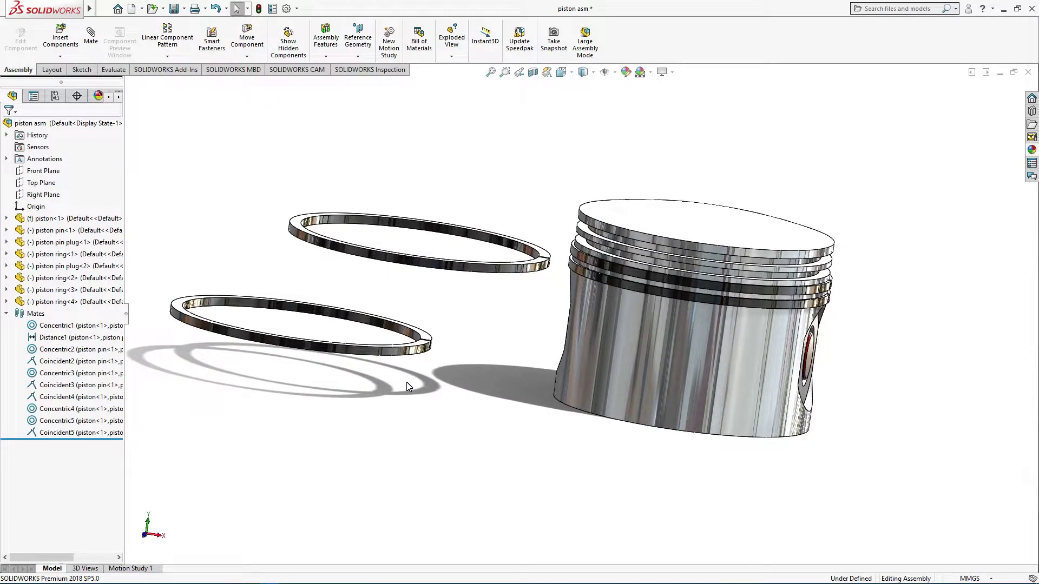
Step: Seat the upper ring with Concentric6 to the piston and Coincident6 to its groove face
click(93, 39)
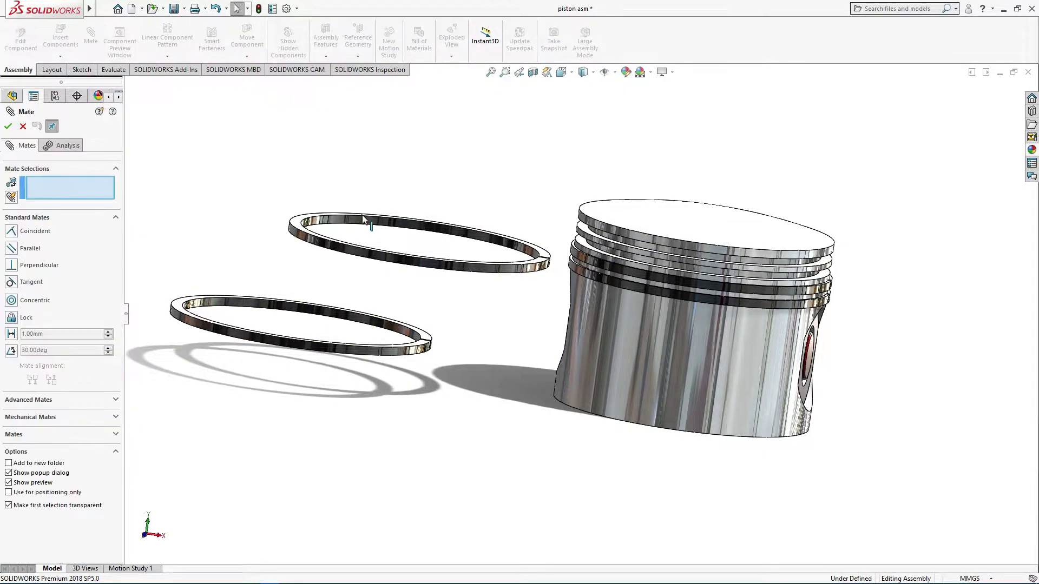
click(368, 223)
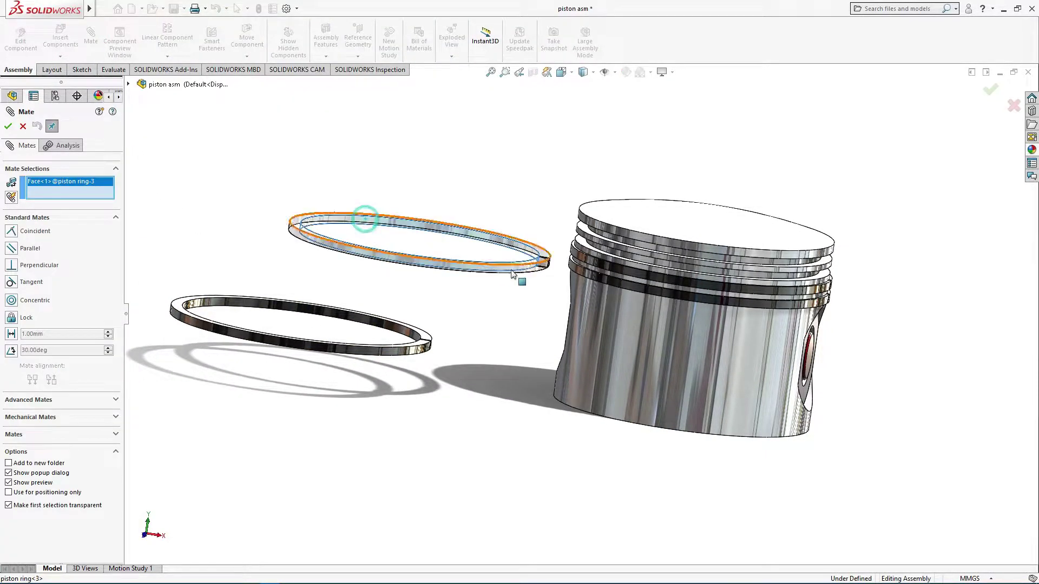
click(590, 304)
click(788, 343)
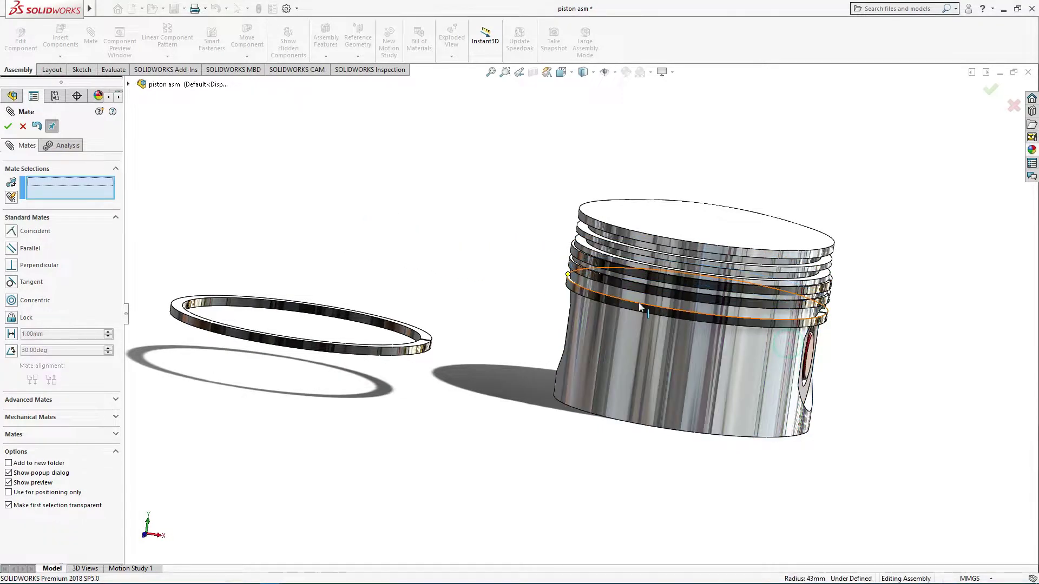
scroll(574, 280, down, 2)
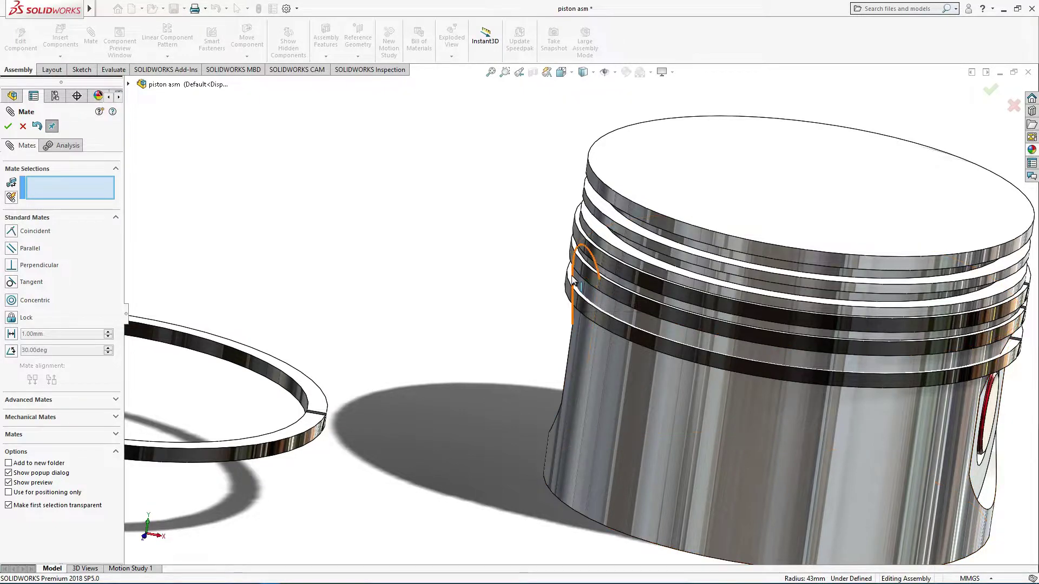
click(570, 273)
scroll(569, 274, up, 3)
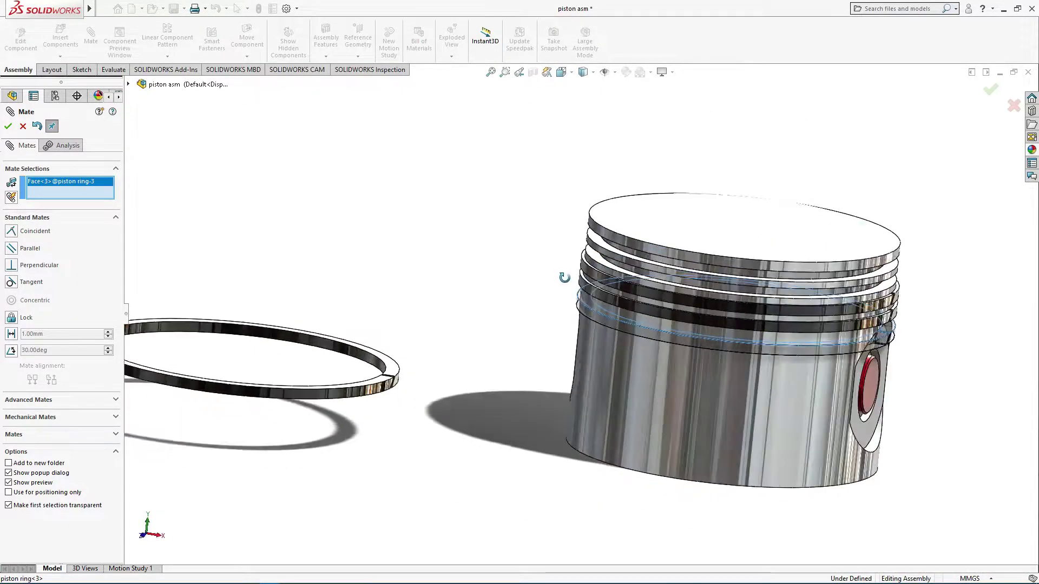
middle_drag(566, 273, 589, 258)
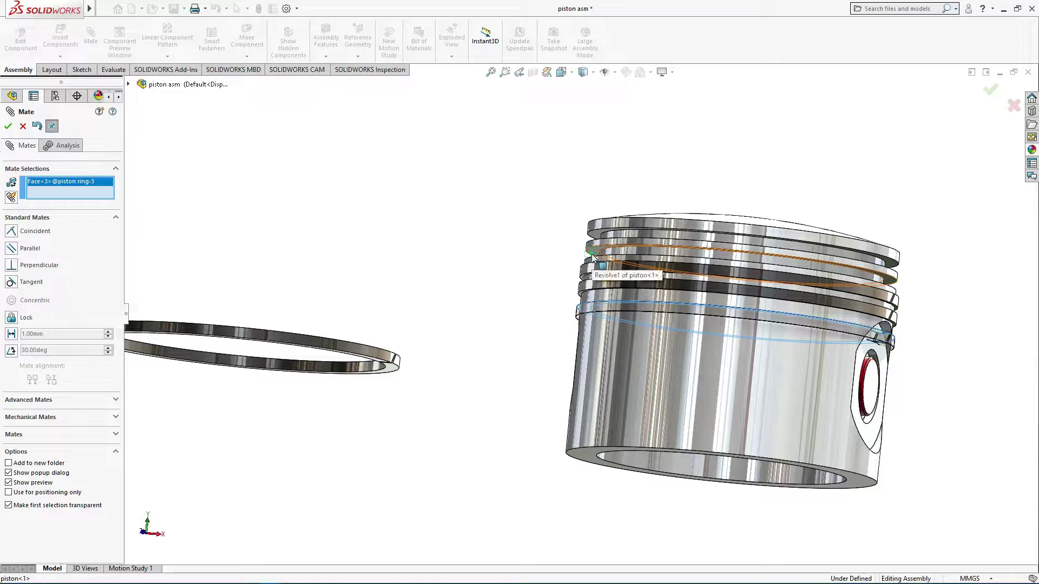
click(835, 307)
click(839, 269)
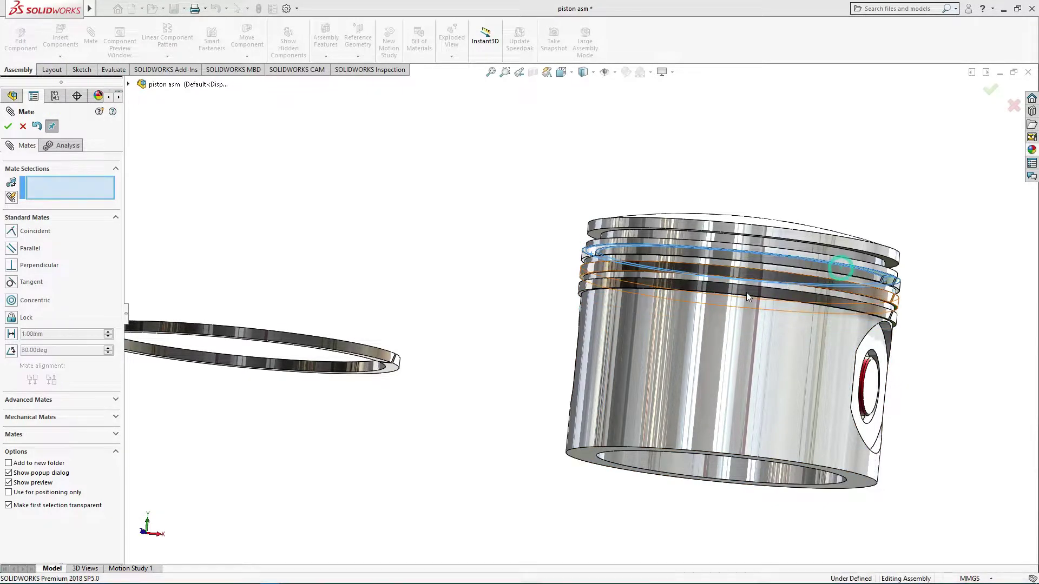
Step: Seat the second loose ring with Coincident7 and Concentric7, then close Mate
click(388, 367)
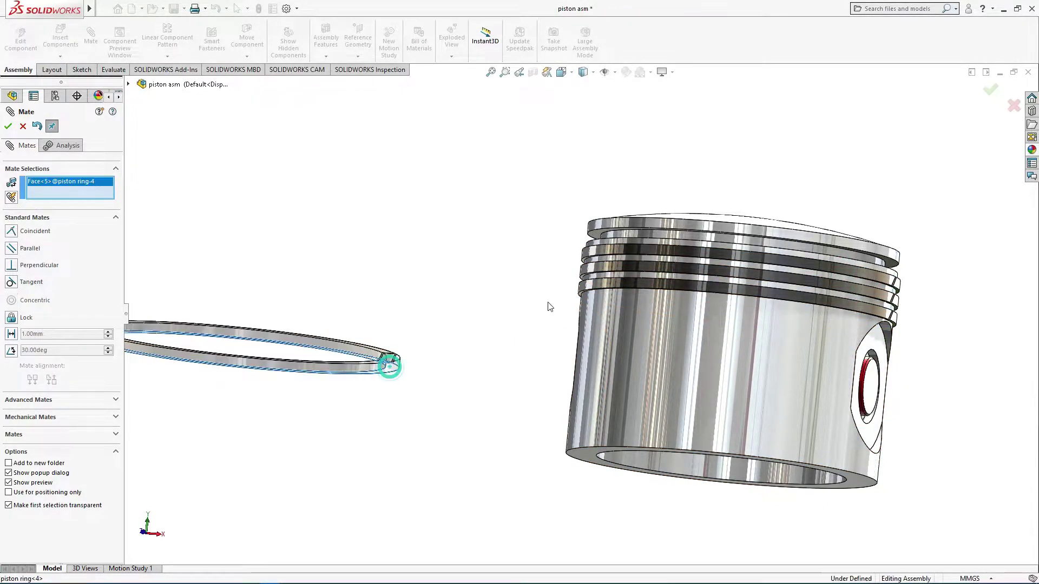
middle_drag(389, 365, 578, 331)
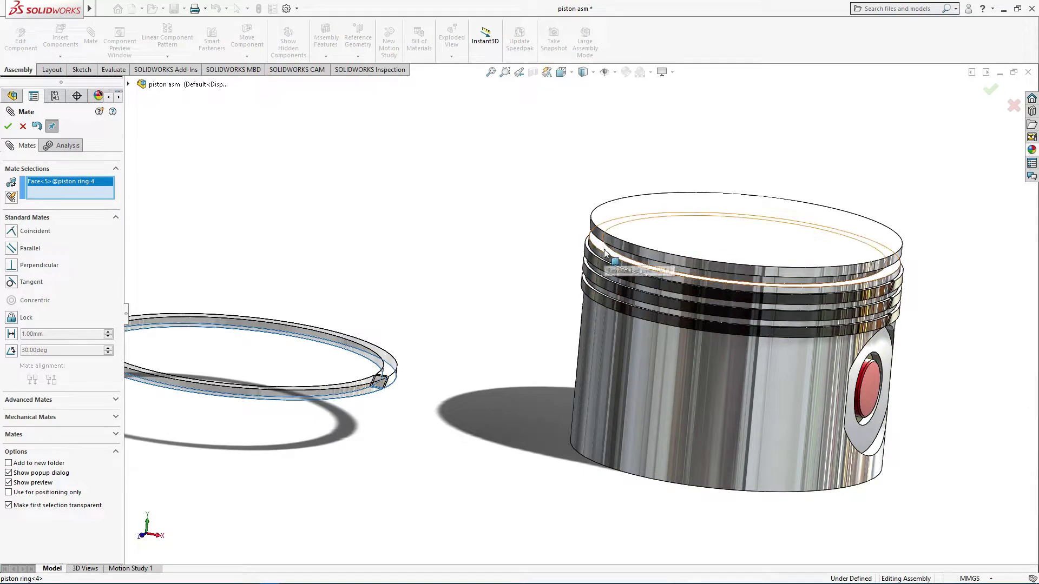
click(612, 260)
click(763, 273)
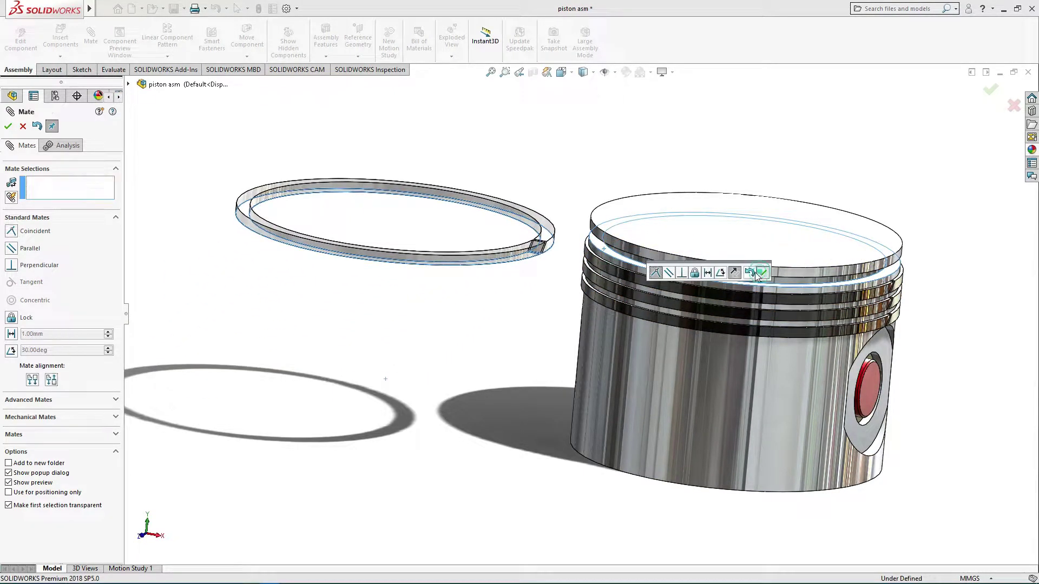
click(526, 254)
click(644, 359)
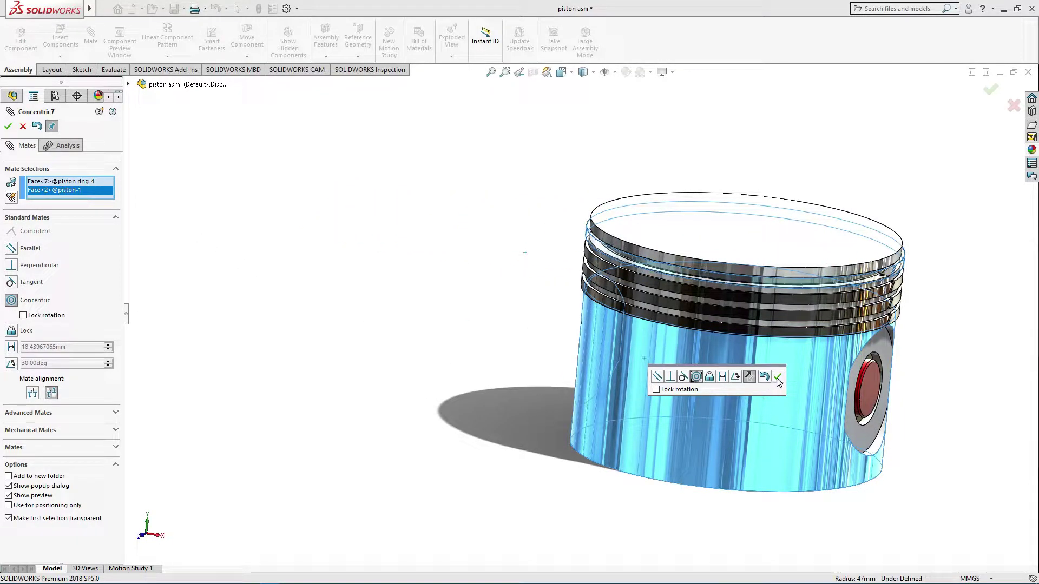
click(777, 377)
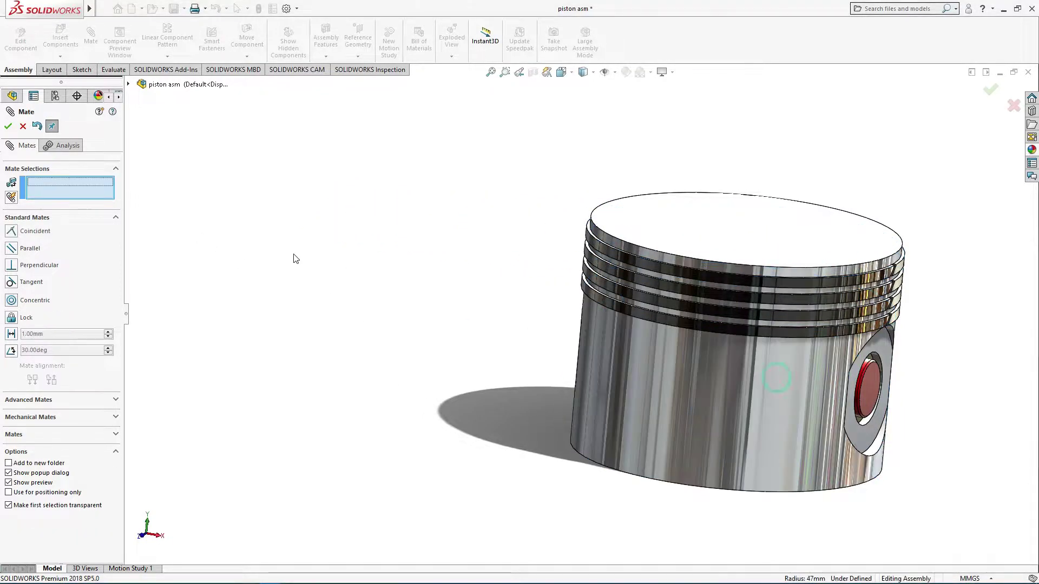
click(22, 126)
Step: Orbit the finished piston assembly upright and save piston asm
scroll(463, 313, up, 3)
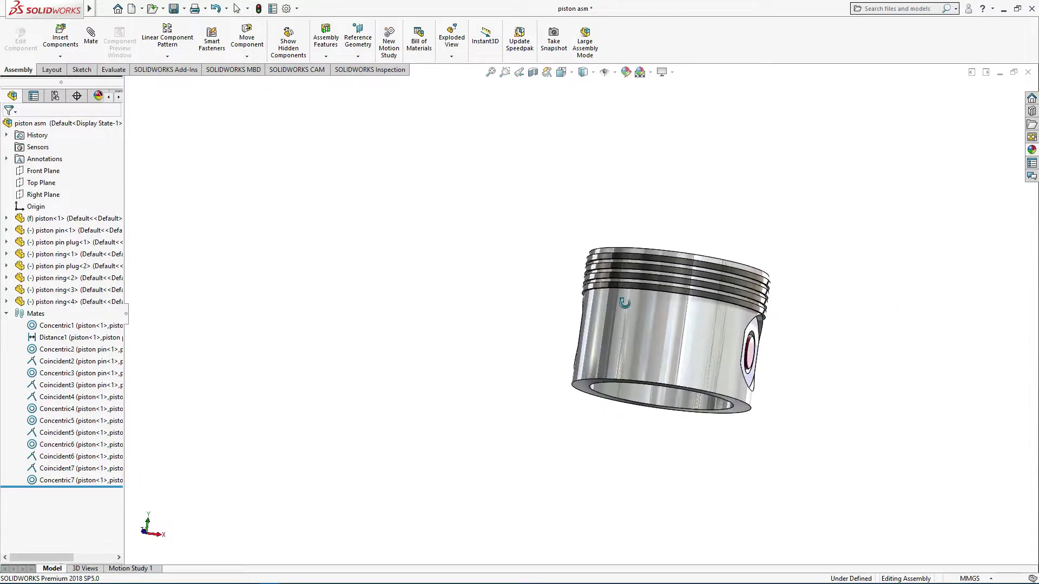
mouse_move(627, 309)
middle_down()
mouse_move(535, 273)
mouse_move(549, 170)
mouse_move(635, 318)
mouse_move(606, 266)
mouse_move(482, 259)
middle_up()
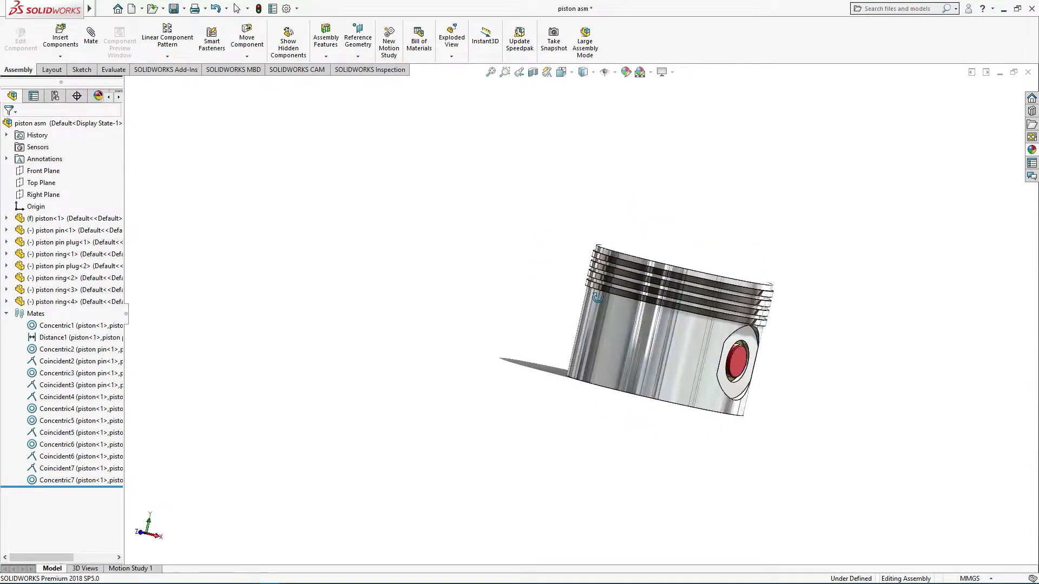
middle_drag(219, 162, 425, 390)
key(ctrl+s)
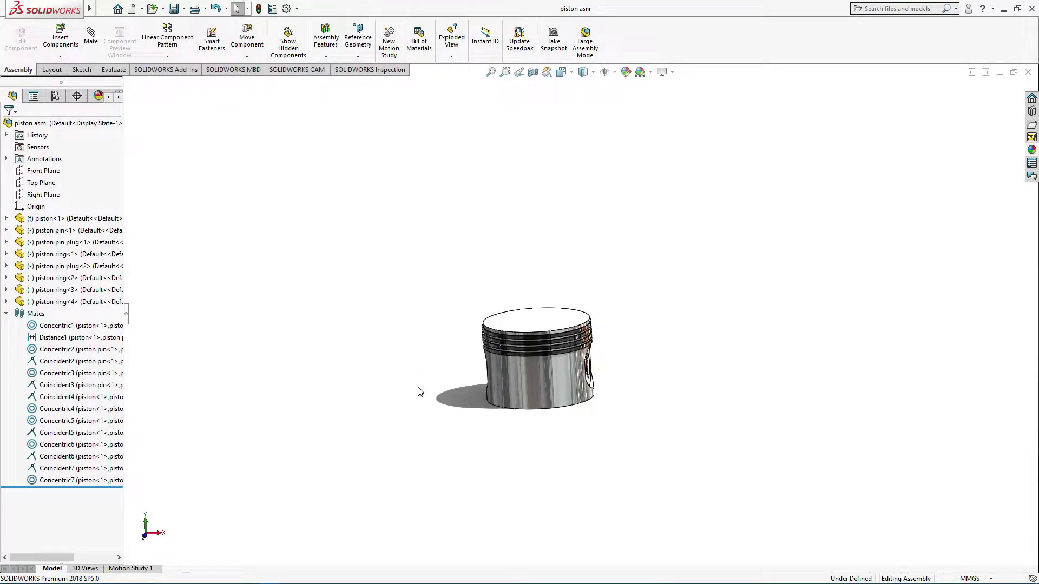
Step: Create a new empty assembly and save it as 'connecting rod asm'
click(139, 10)
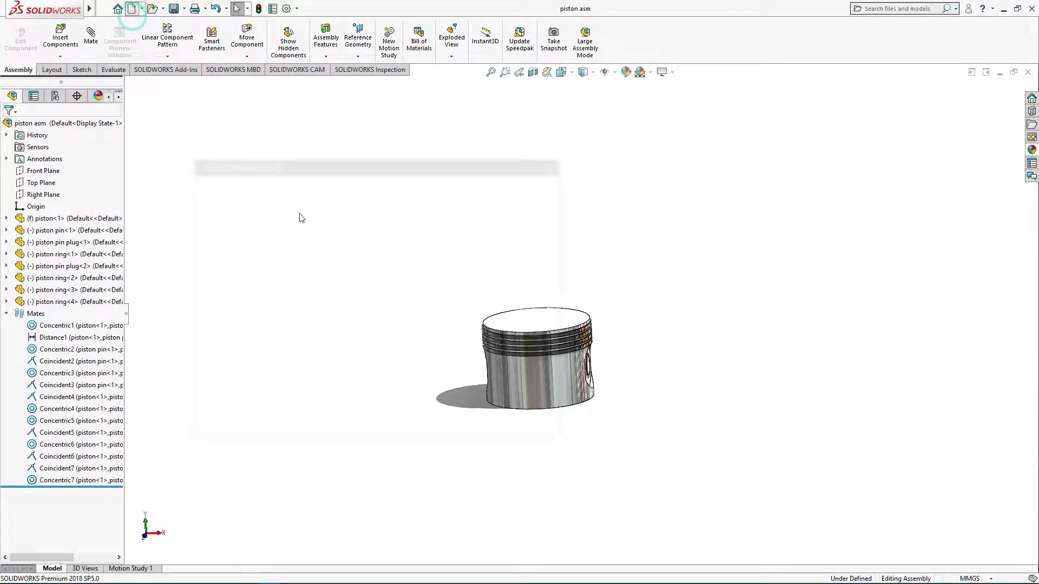
click(429, 418)
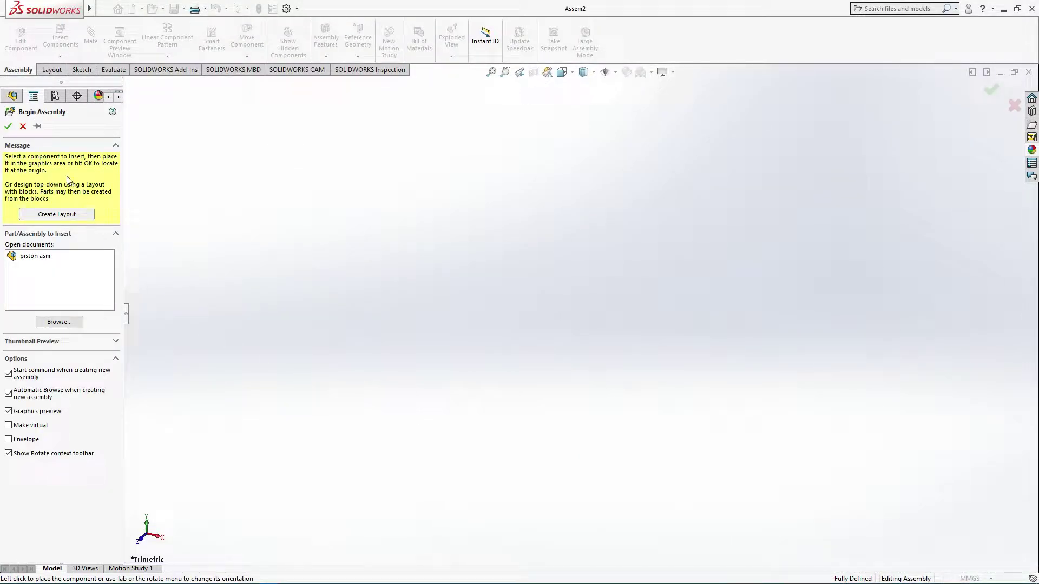
click(24, 127)
key(ctrl+s)
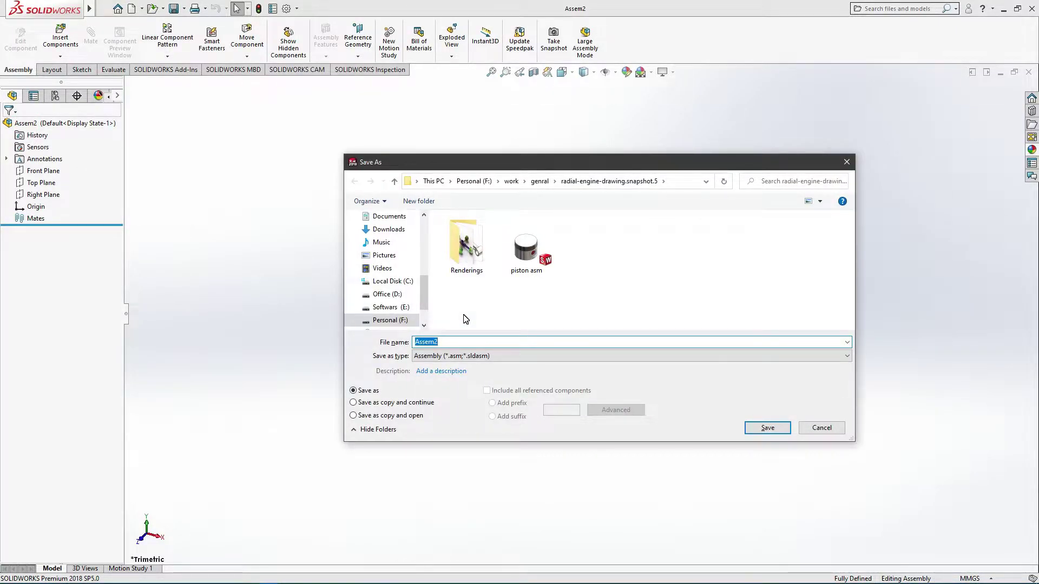
text(connecting ro)
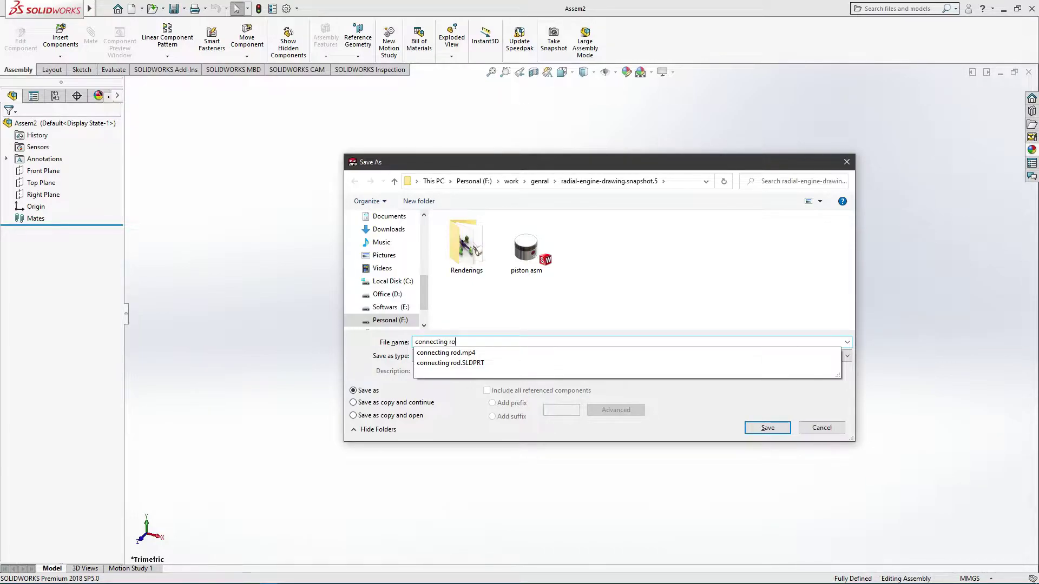
text(d asm)
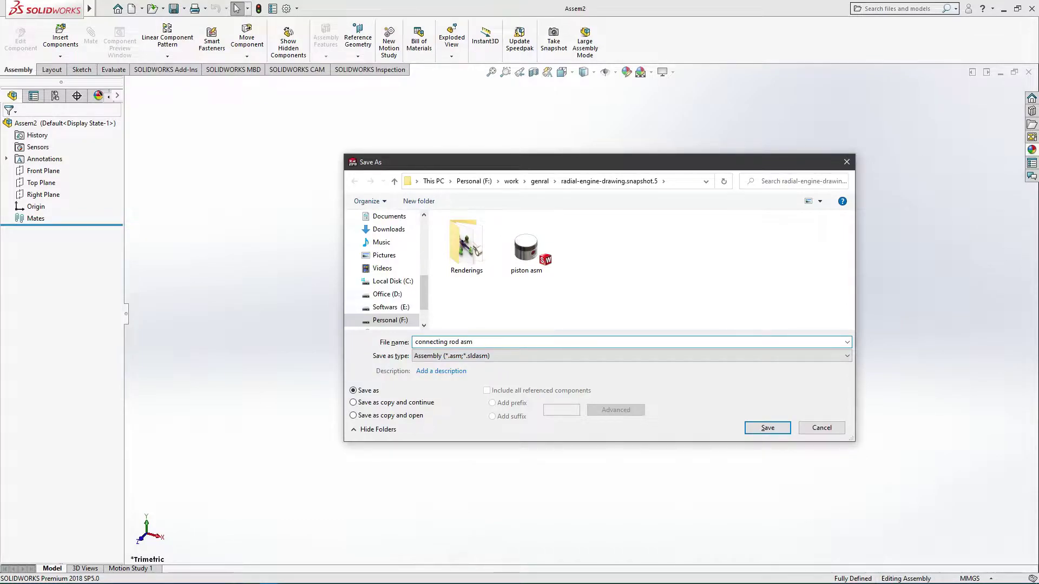
click(774, 426)
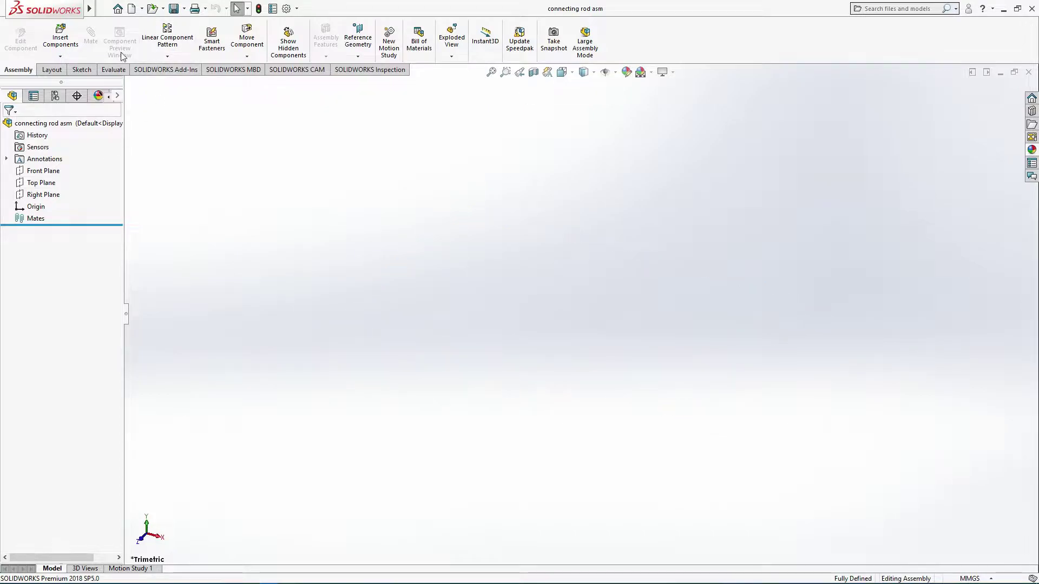
Step: Insert the connecting rod part into the assembly
click(60, 38)
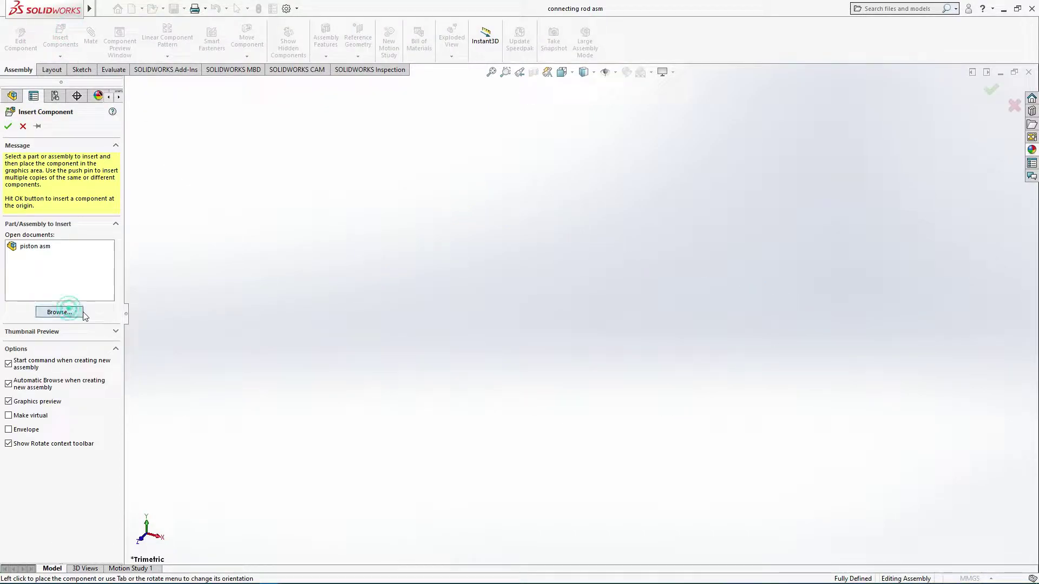
click(60, 313)
click(586, 219)
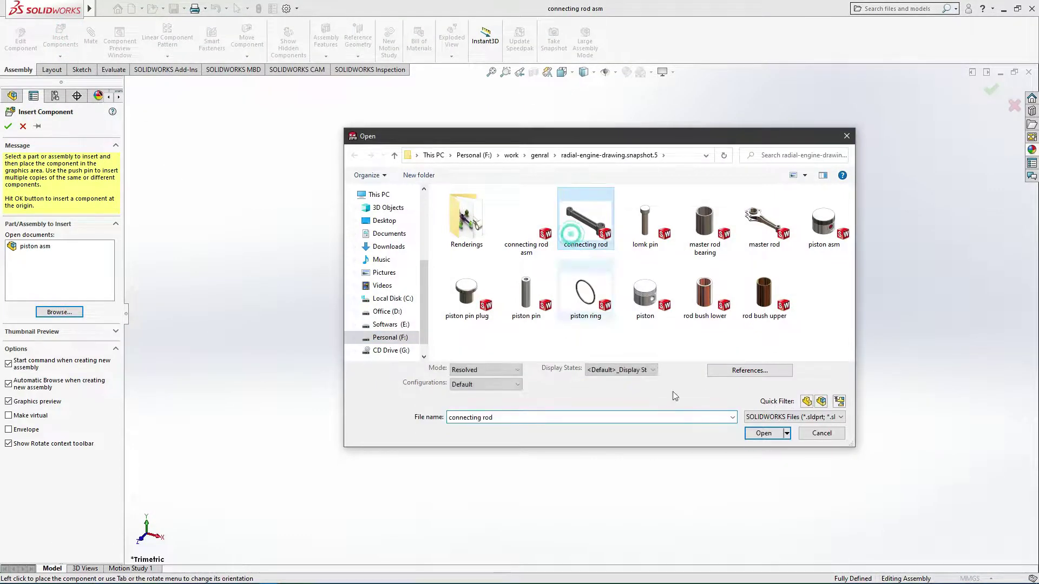
click(764, 433)
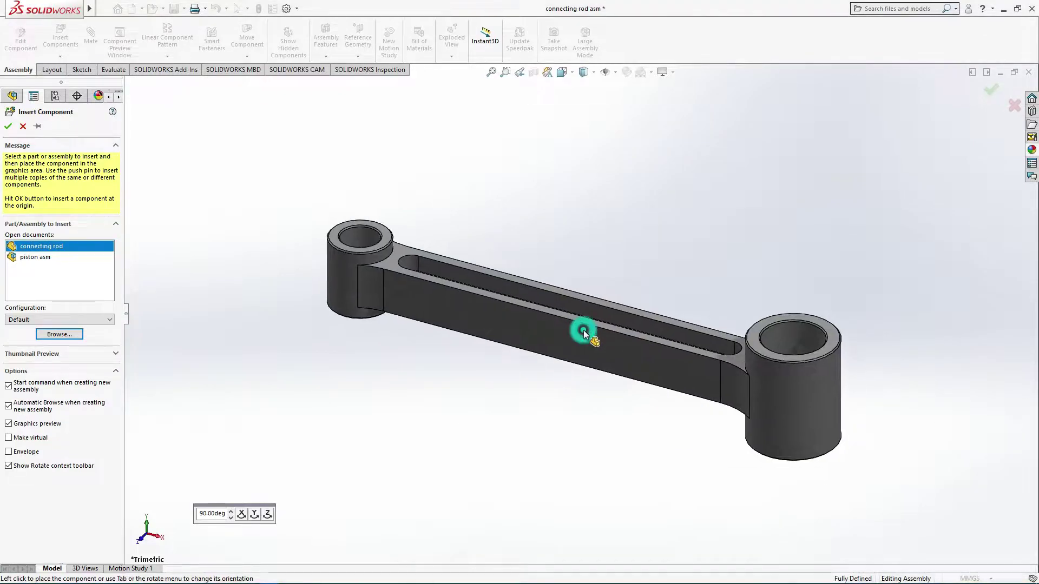
click(583, 331)
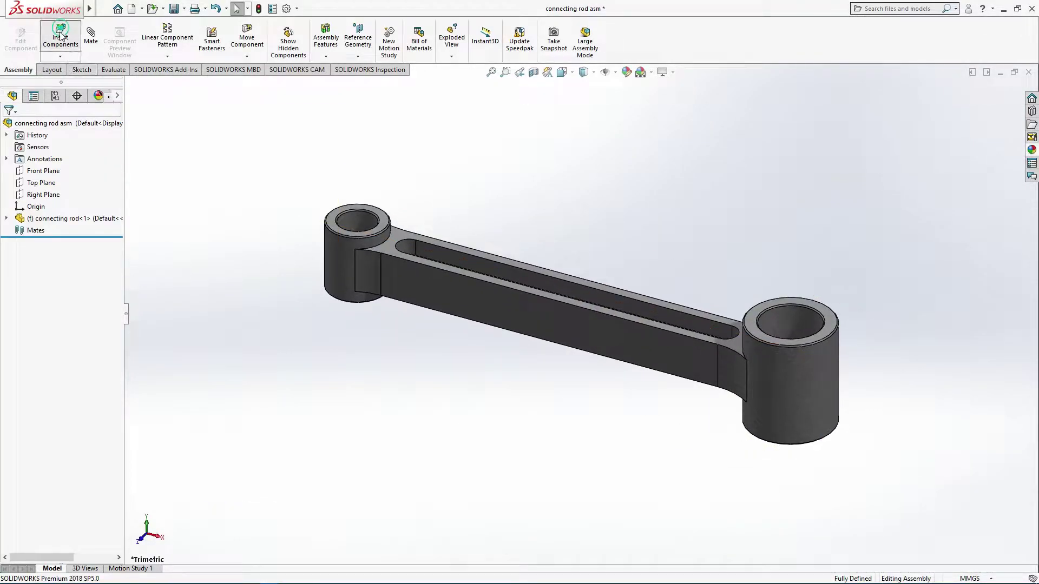
Step: Insert rod bush lower and rod bush upper, placing each above a rod end
click(60, 33)
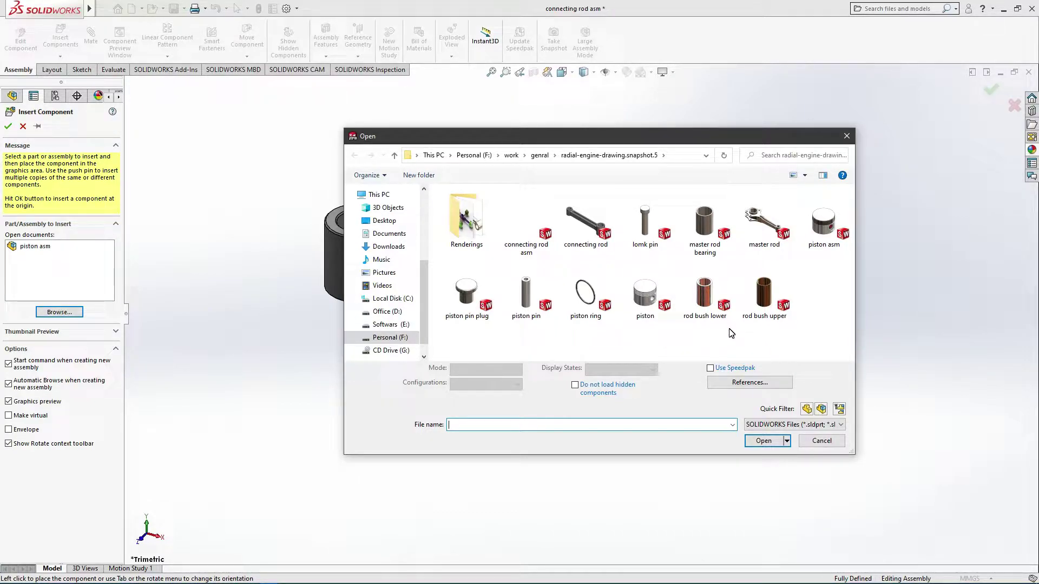
click(714, 307)
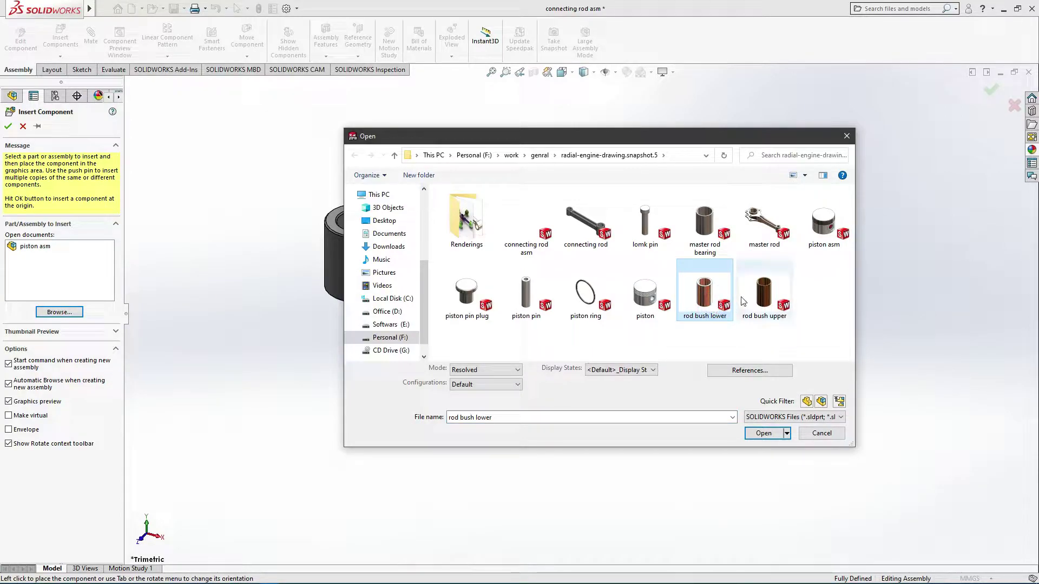
ctrl+click(763, 295)
click(763, 441)
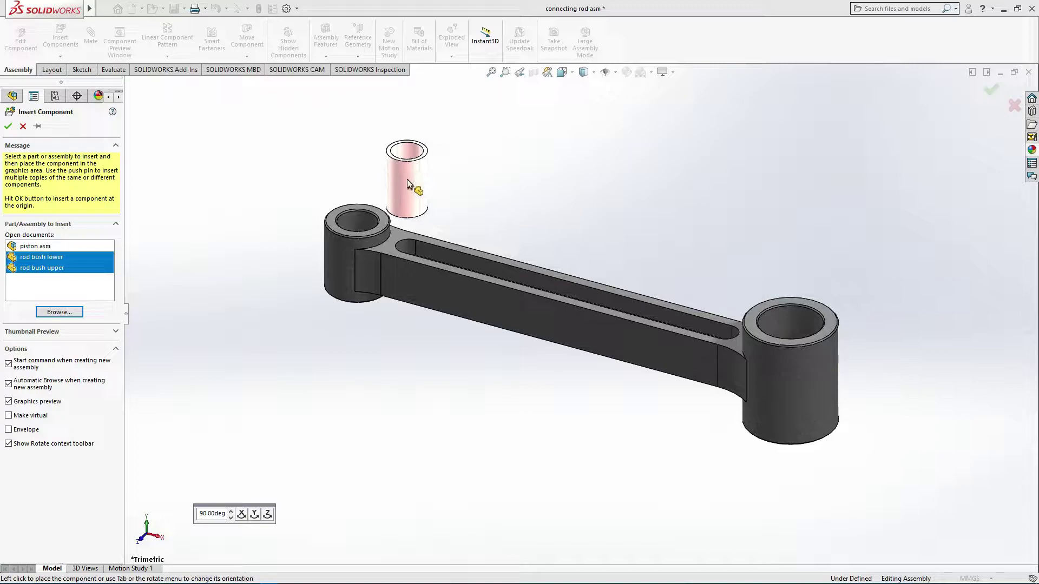
click(407, 177)
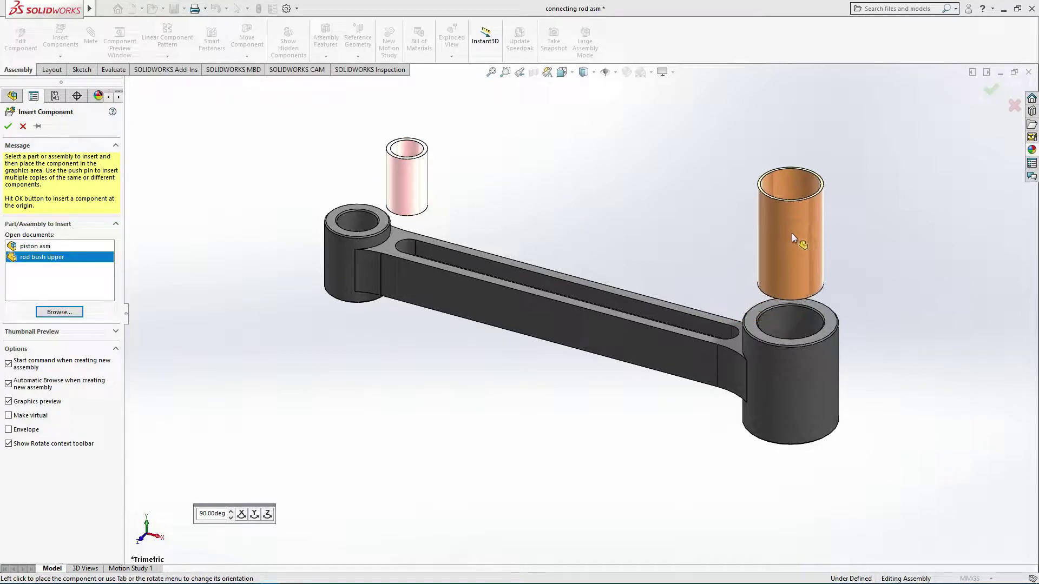
click(791, 232)
middle_drag(668, 314, 685, 358)
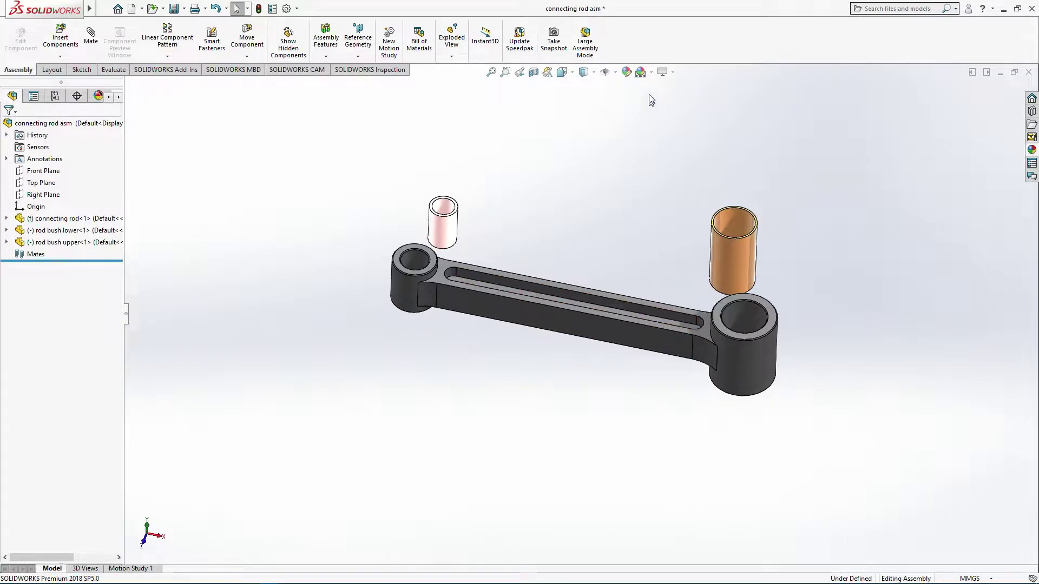
Step: Apply the Plain White scene to the view
click(652, 72)
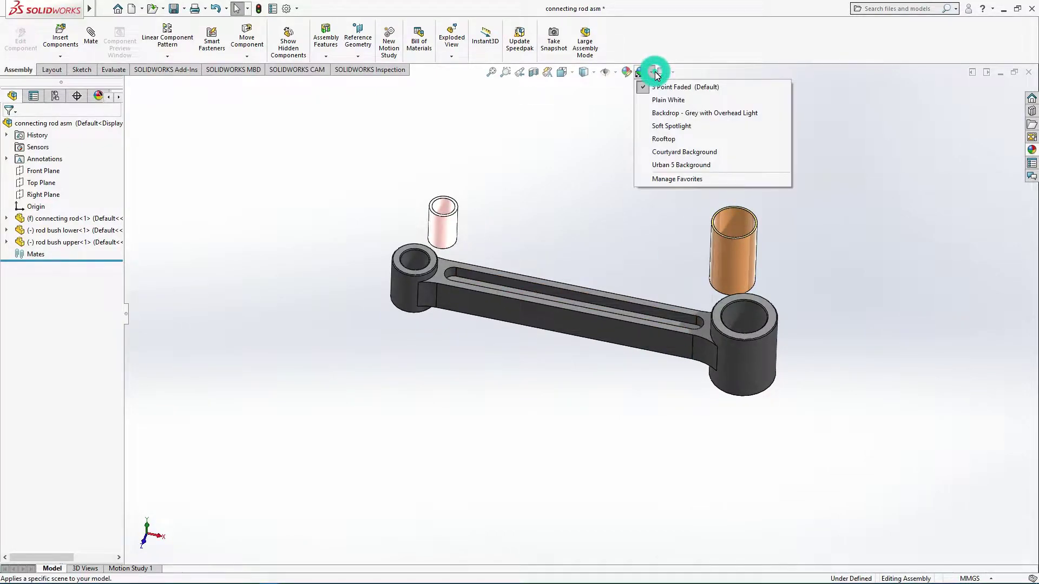
click(658, 100)
mouse_move(633, 170)
middle_down()
mouse_move(635, 155)
mouse_move(638, 167)
middle_up()
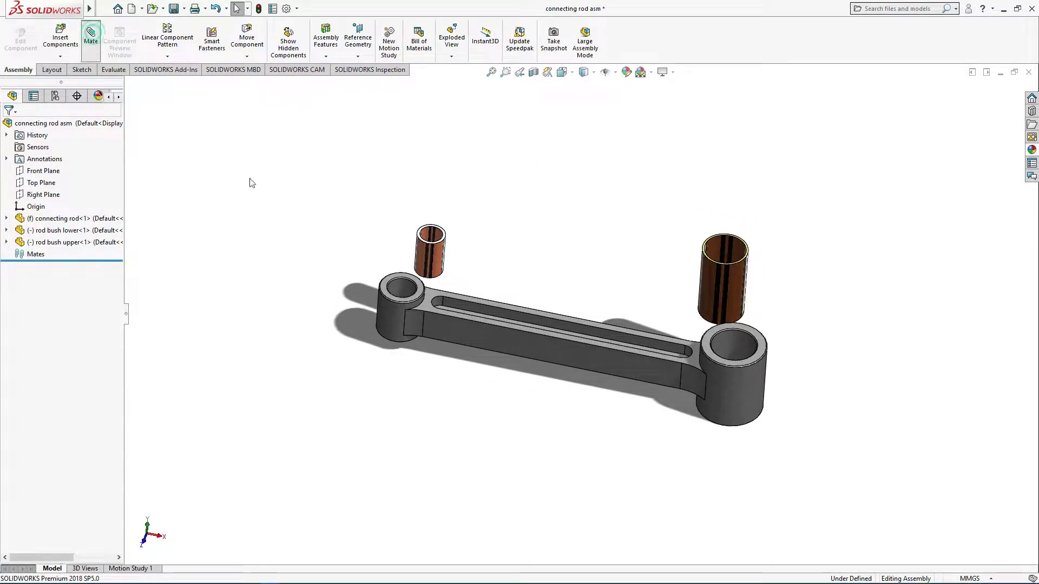
Step: Seat the lower bush in the rod's left-end hole with concentric and coincident mates
click(429, 254)
click(417, 292)
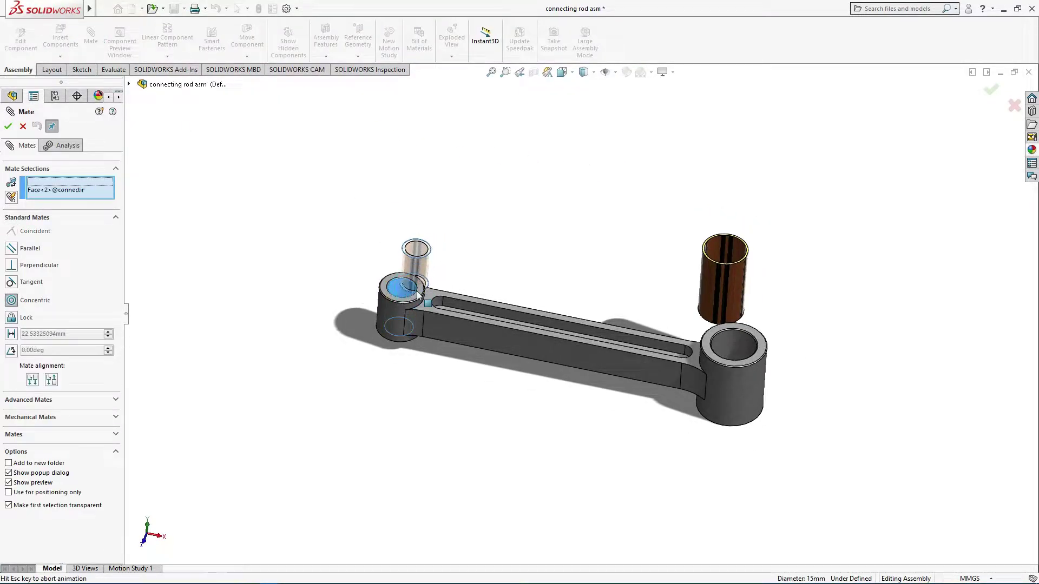
click(421, 271)
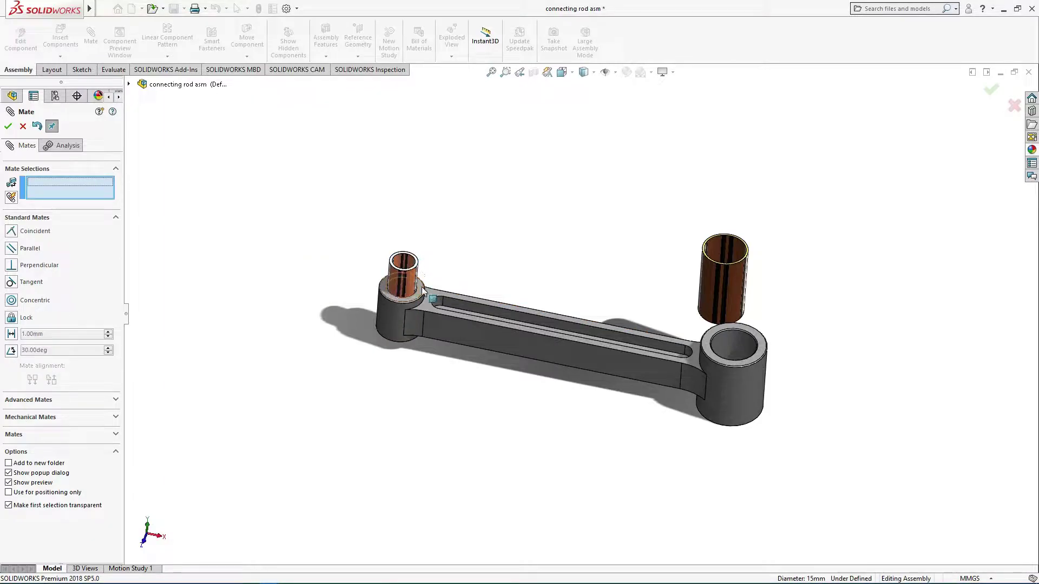
click(422, 292)
scroll(427, 286, down, 3)
scroll(438, 284, down, 2)
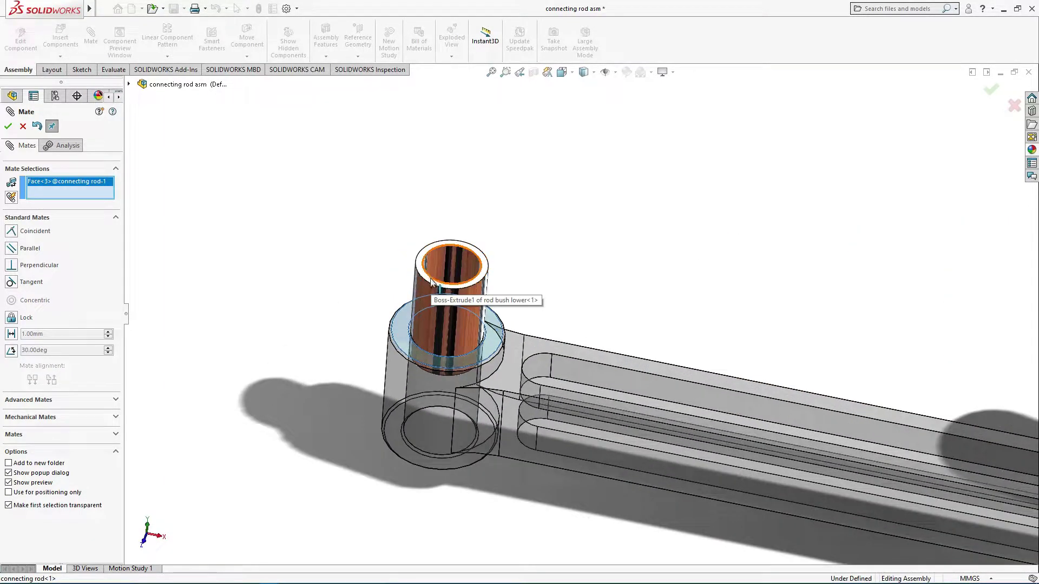
click(430, 282)
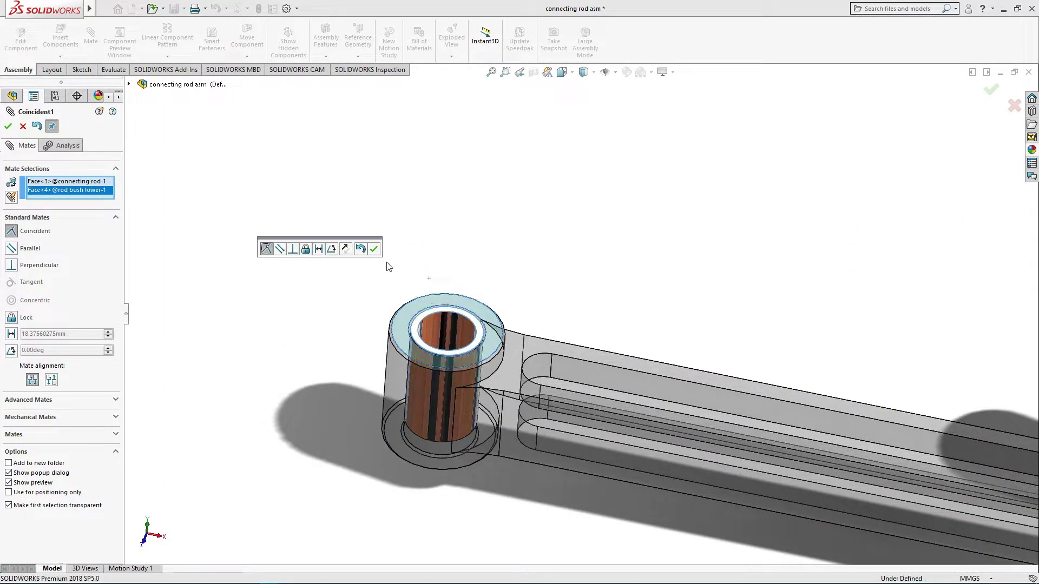
click(374, 249)
scroll(470, 309, up, 5)
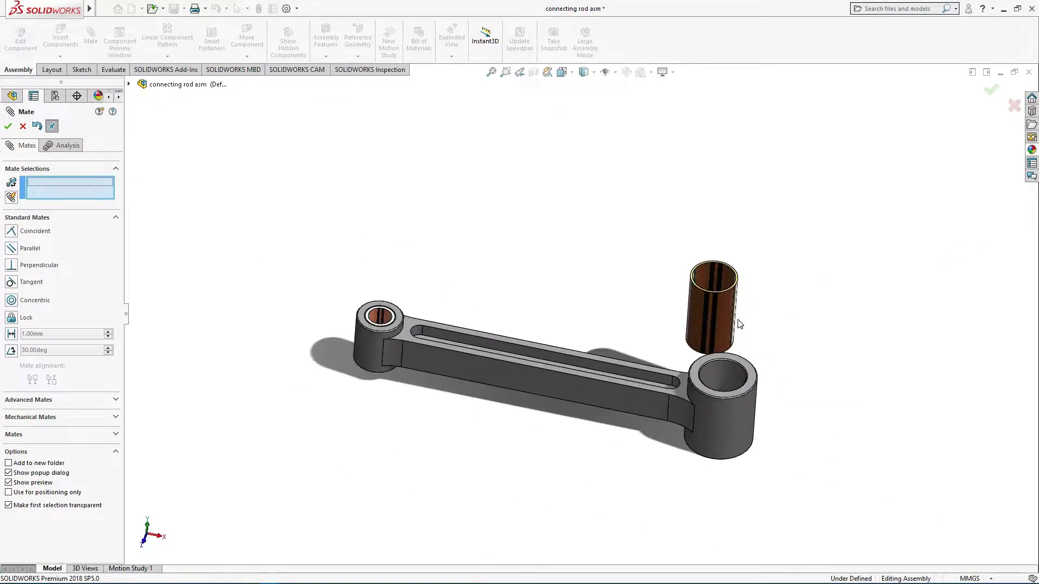
Step: Seat the upper bush in the rod's right-end hole with concentric and coincident mates
click(710, 325)
click(722, 378)
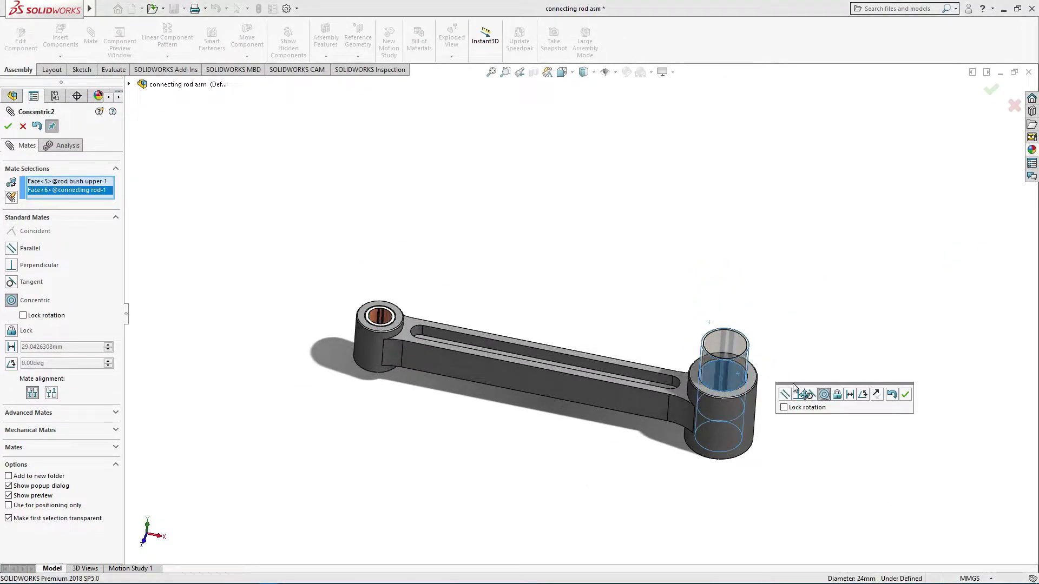
click(904, 396)
scroll(758, 348, down, 3)
scroll(741, 350, down, 3)
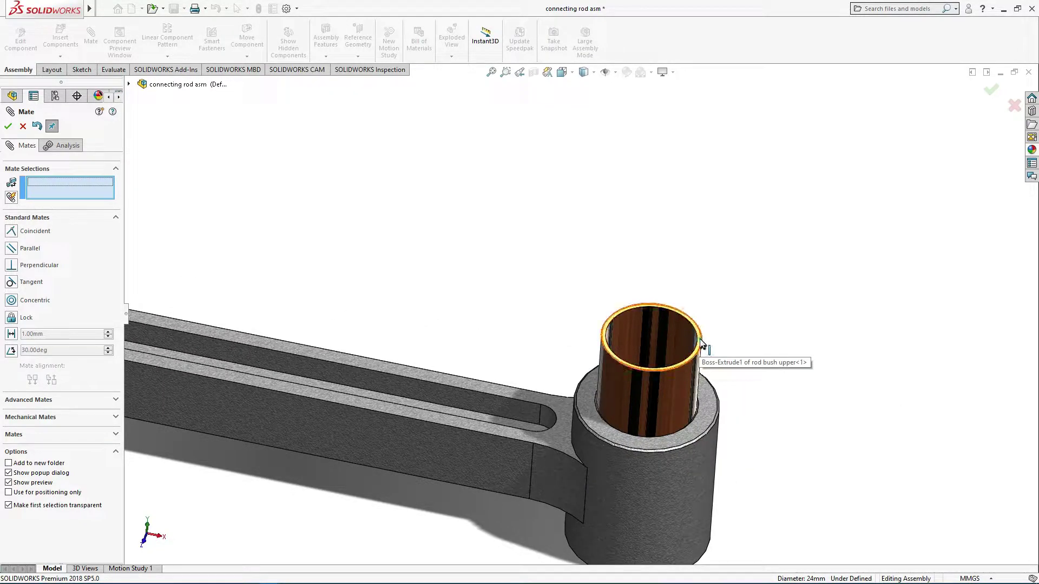
click(701, 342)
click(702, 414)
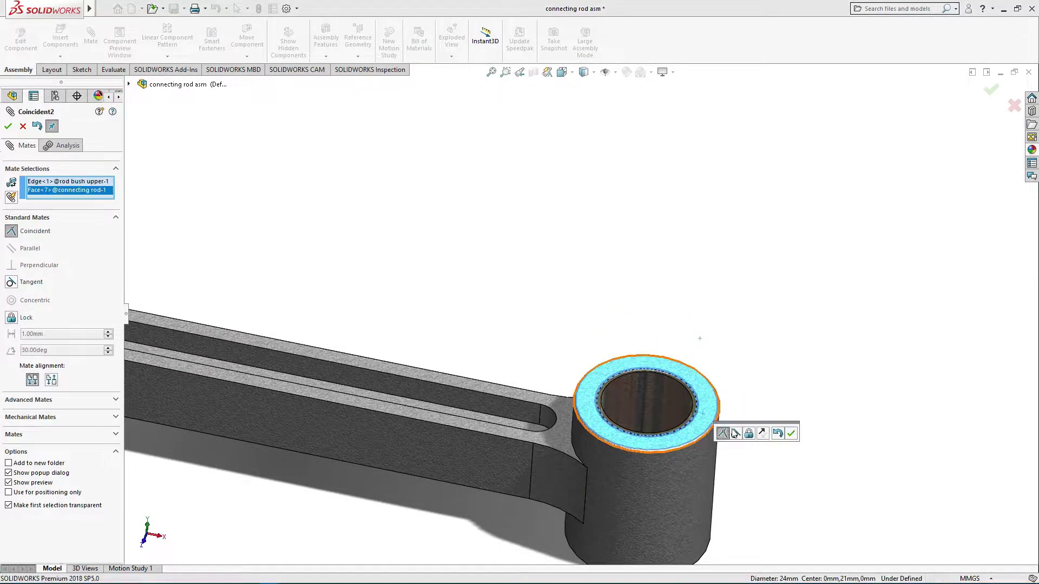
click(791, 442)
scroll(714, 314, up, 5)
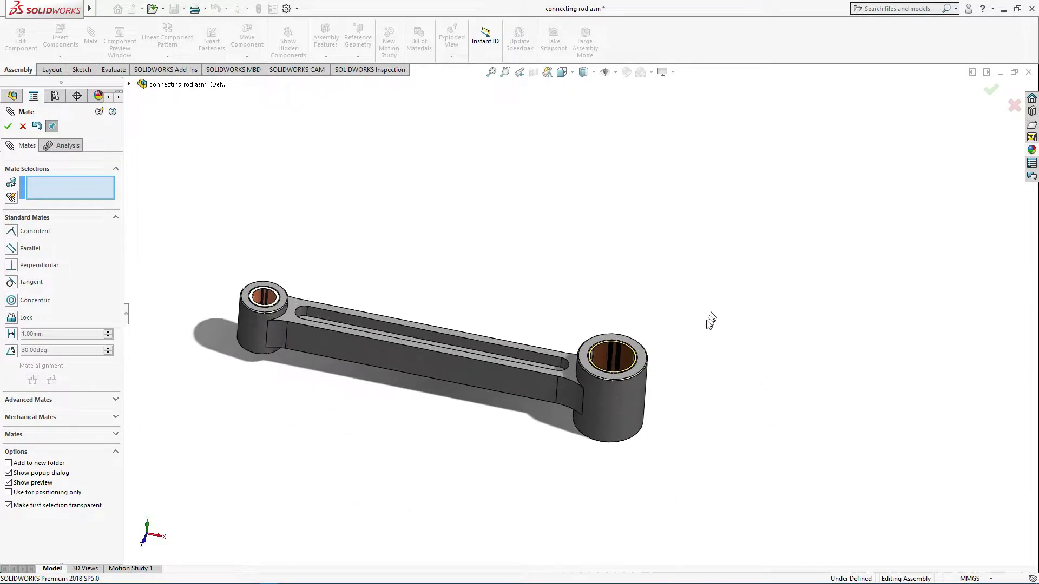
mouse_move(711, 321)
middle_down()
mouse_move(701, 267)
mouse_move(661, 278)
mouse_move(753, 250)
middle_up()
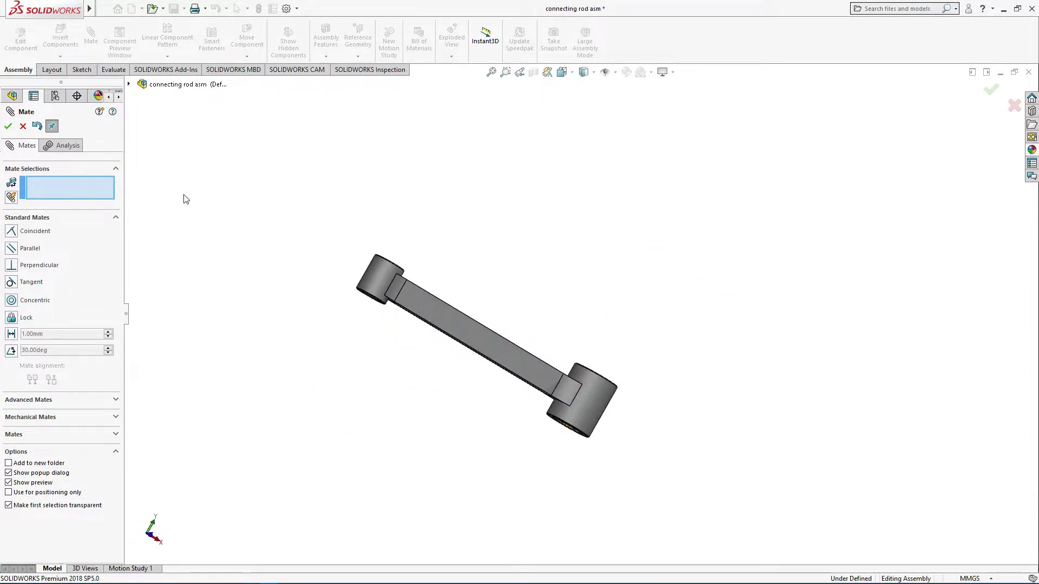
Step: Close Mate and save the assembly as 'connecting rod asm with piston'
click(8, 126)
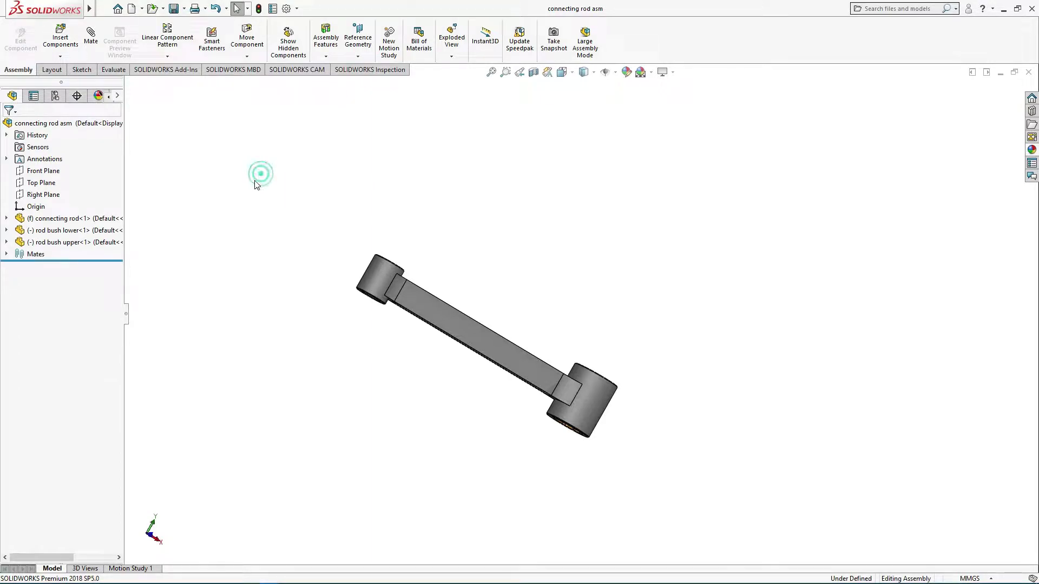
mouse_move(89, 8)
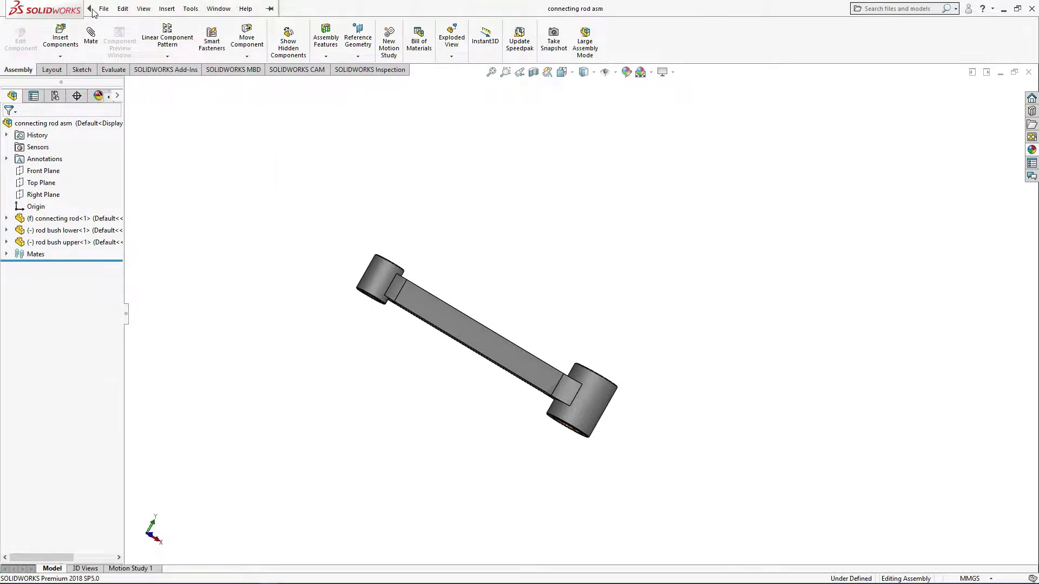
click(103, 9)
click(127, 140)
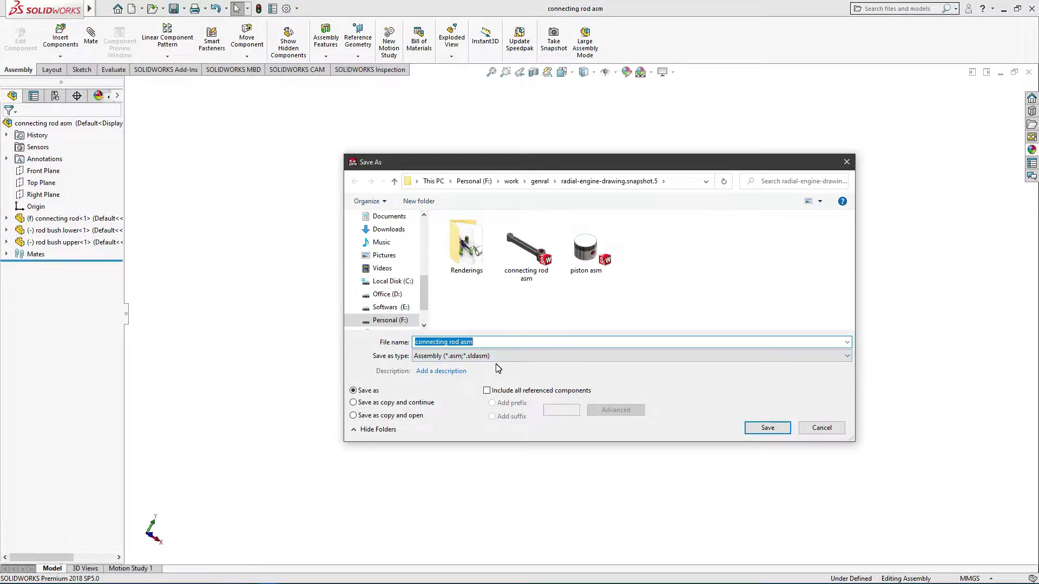
click(483, 342)
text(n)
click(775, 430)
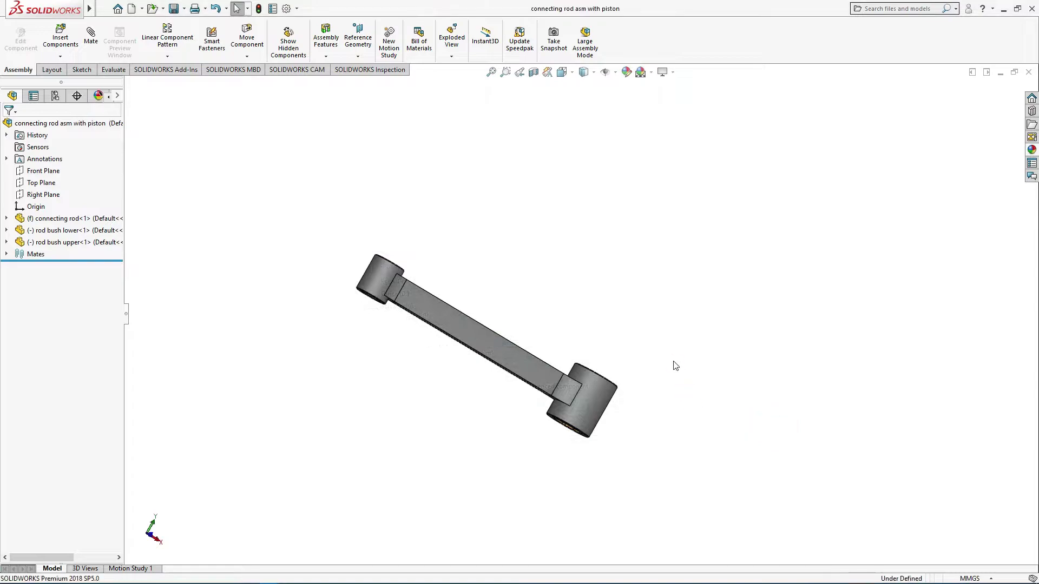
Step: Load piston asm through Insert Components for placement
middle_drag(631, 334, 629, 390)
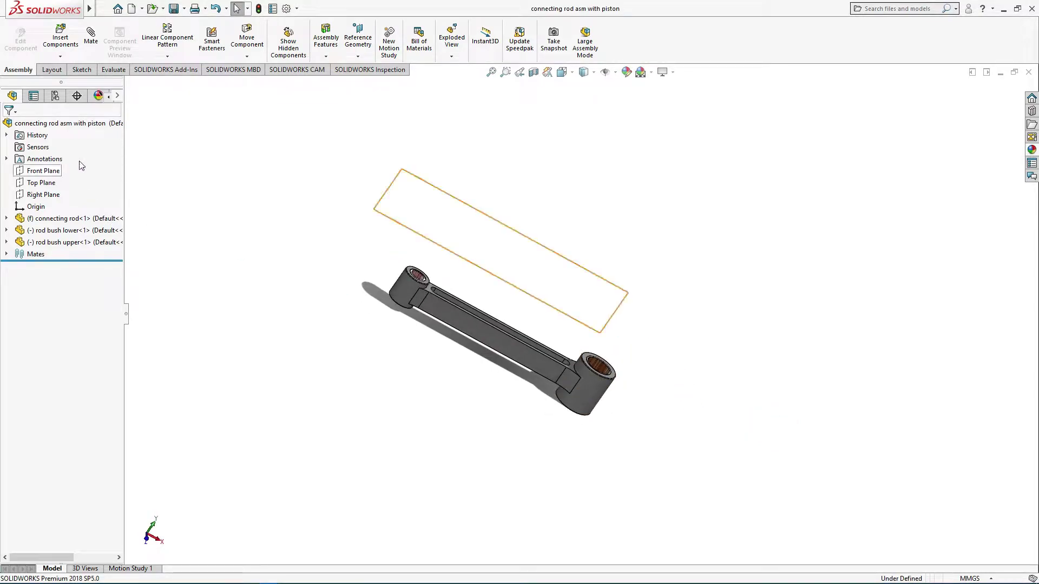
click(59, 37)
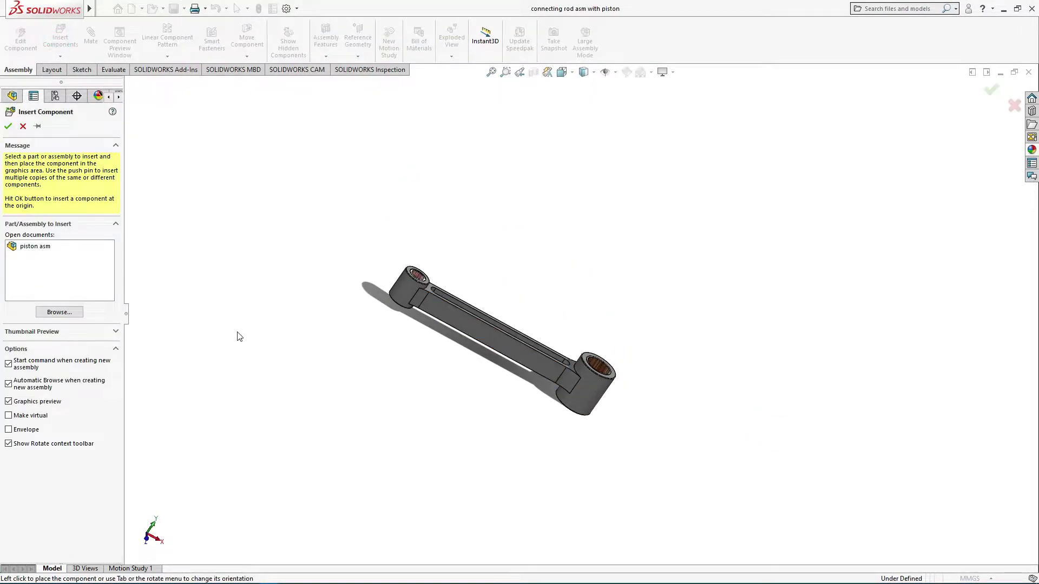
click(38, 247)
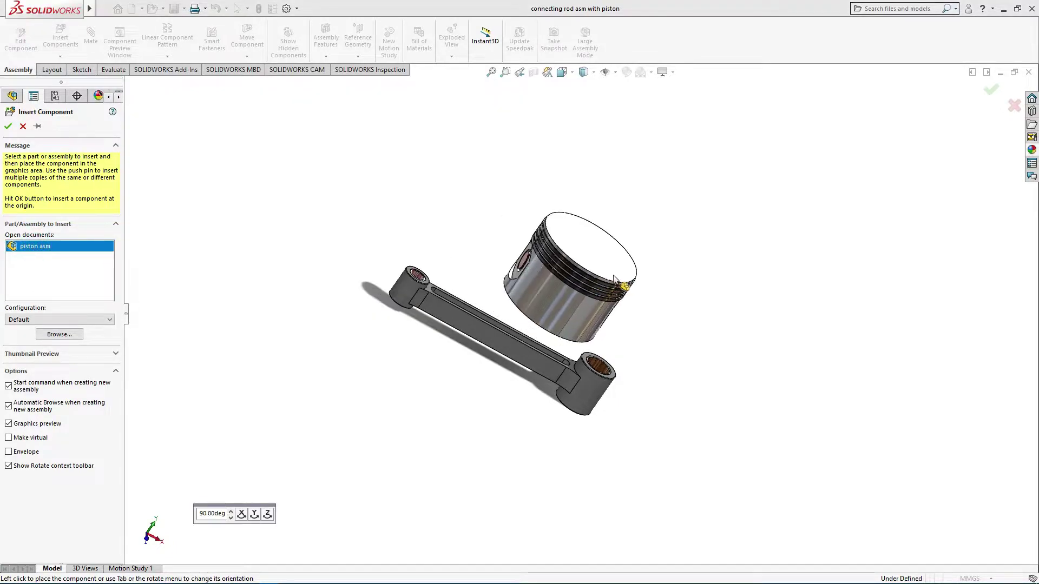
Step: Place piston asm beside the connecting rod and orbit to view both from below
click(637, 284)
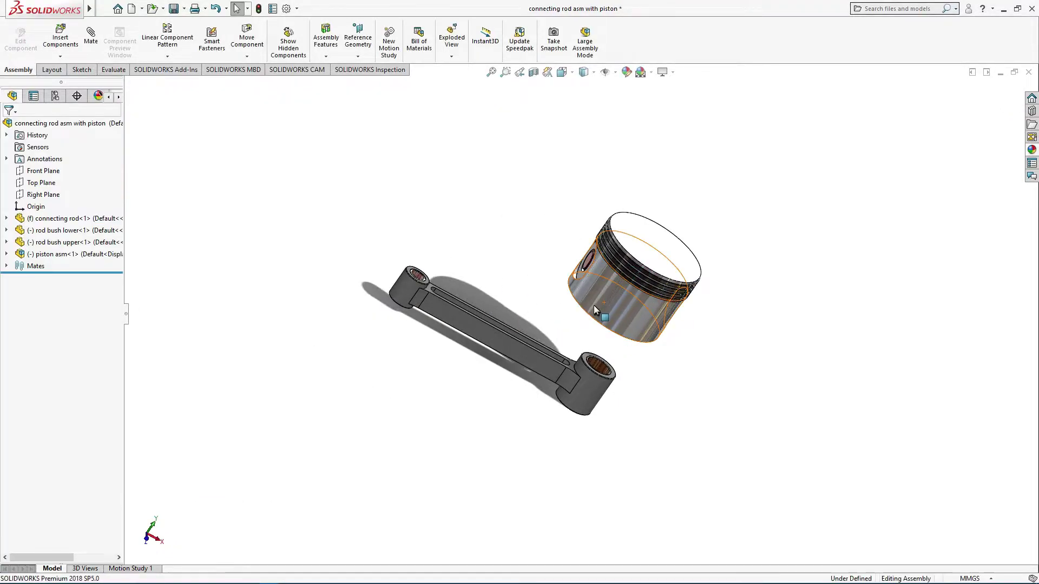
middle_drag(593, 306, 672, 325)
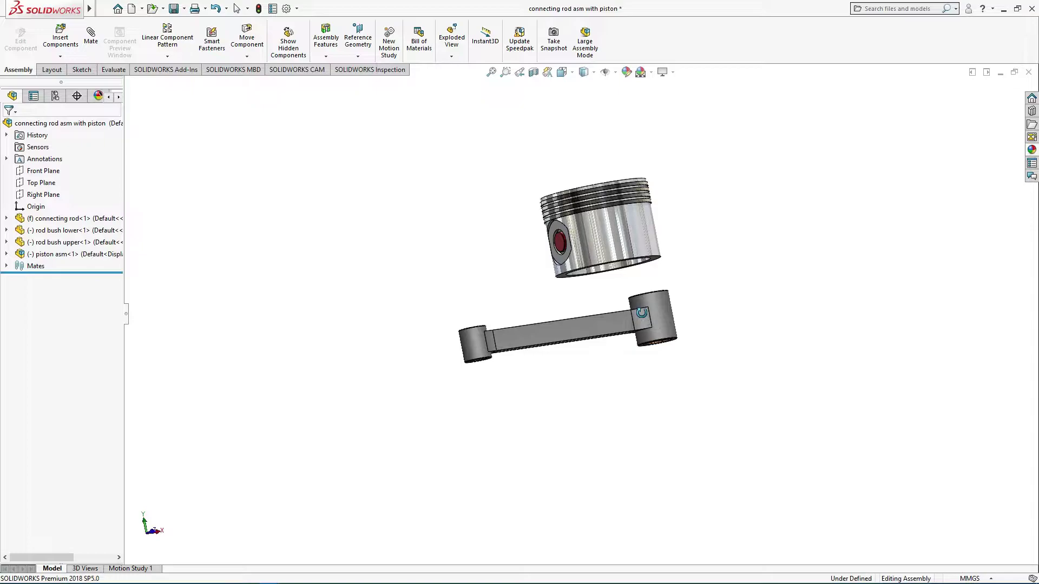
middle_drag(642, 312, 628, 314)
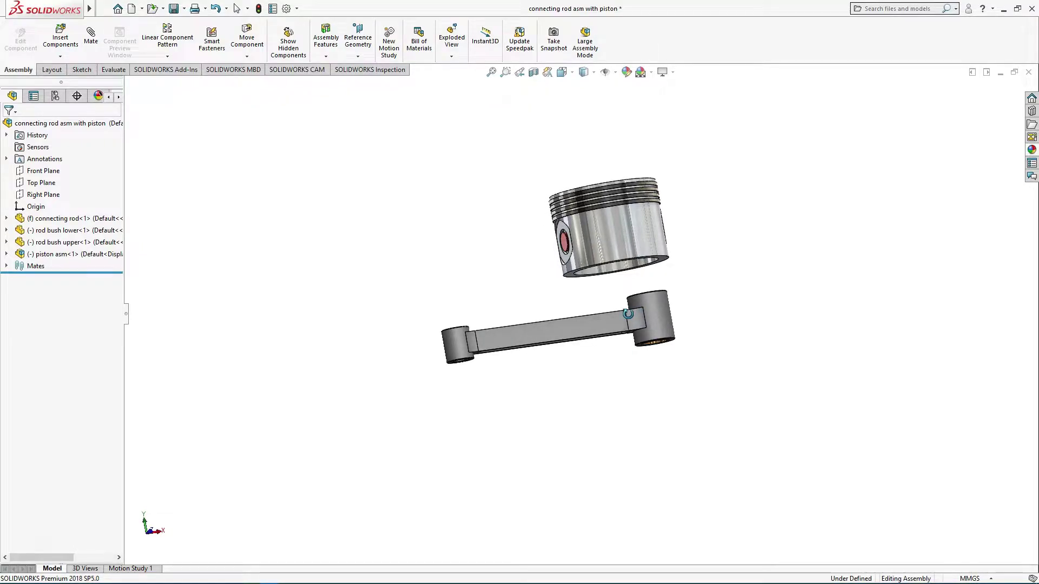
mouse_move(628, 314)
middle_down()
mouse_move(613, 255)
mouse_move(613, 266)
middle_up()
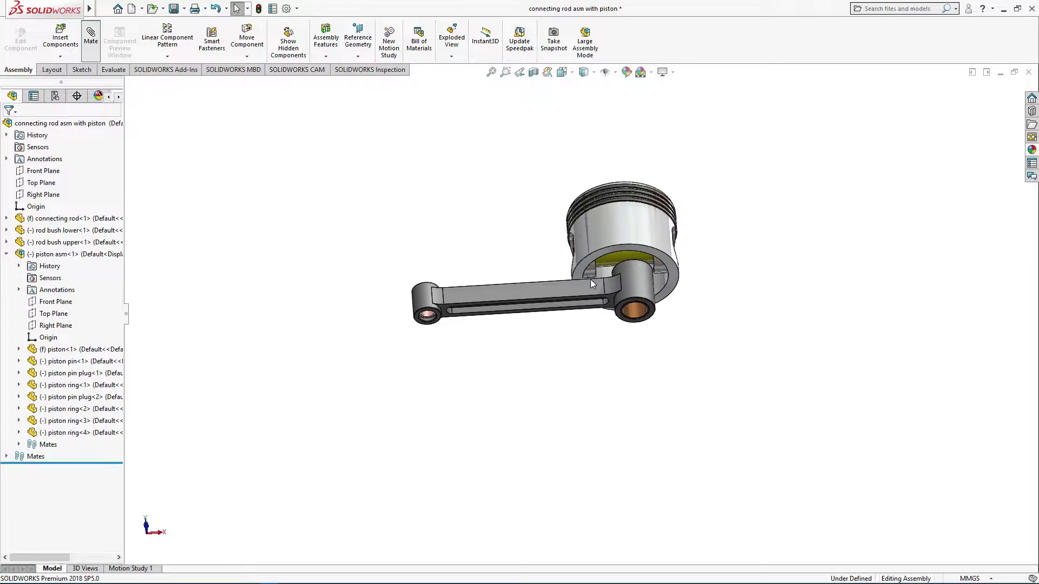
Step: Mate the rod bore concentric with the piston pin bore
key(m)
click(638, 290)
click(615, 258)
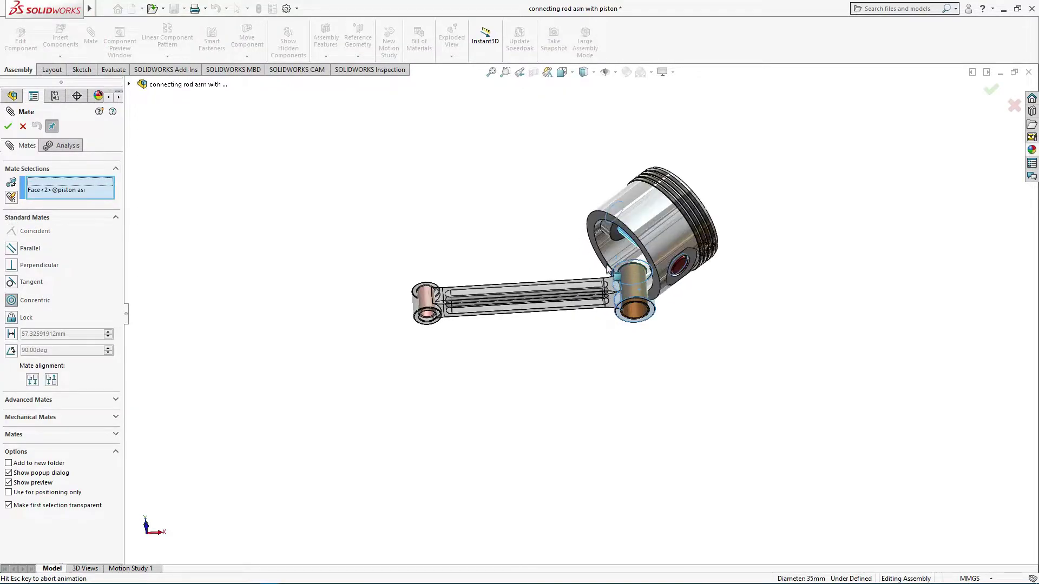
click(745, 246)
mouse_move(742, 243)
middle_down()
mouse_move(725, 355)
mouse_move(707, 314)
middle_up()
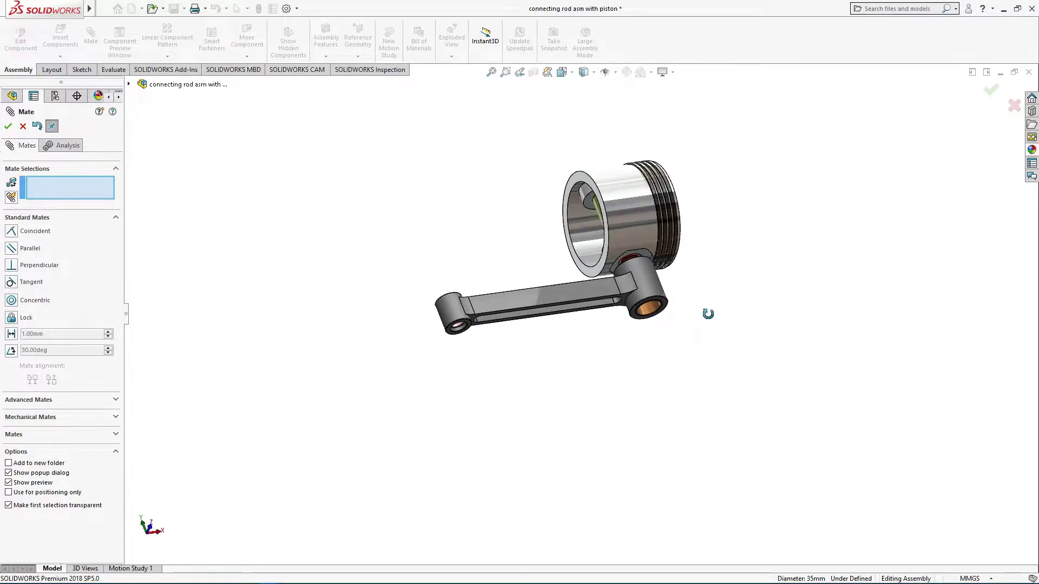
Step: Add a 4 mm distance mate between a piston face and the rod end face
click(591, 206)
middle_drag(592, 206, 619, 242)
scroll(617, 249, down, 3)
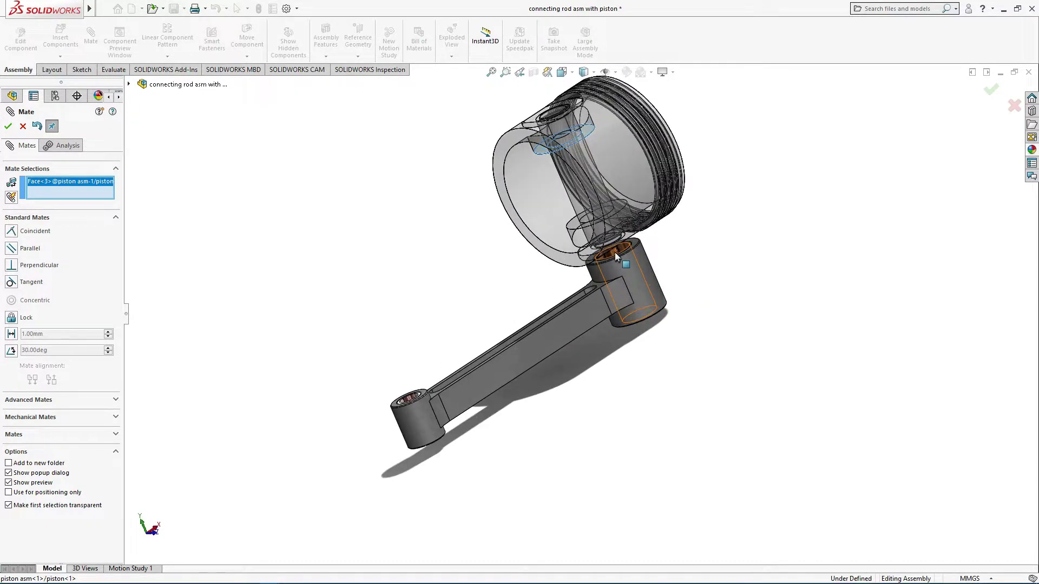
click(641, 241)
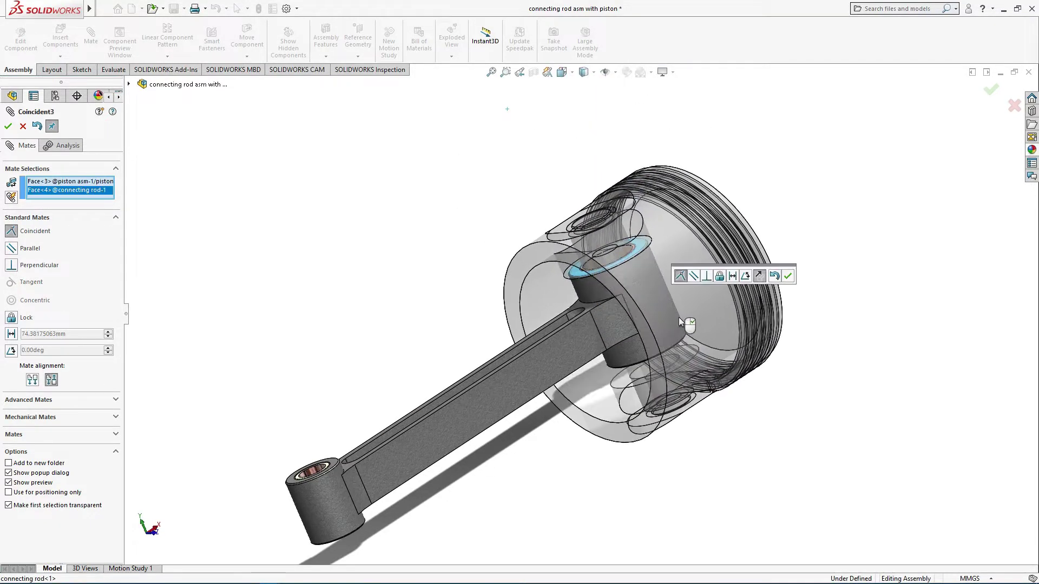
middle_drag(680, 322, 726, 294)
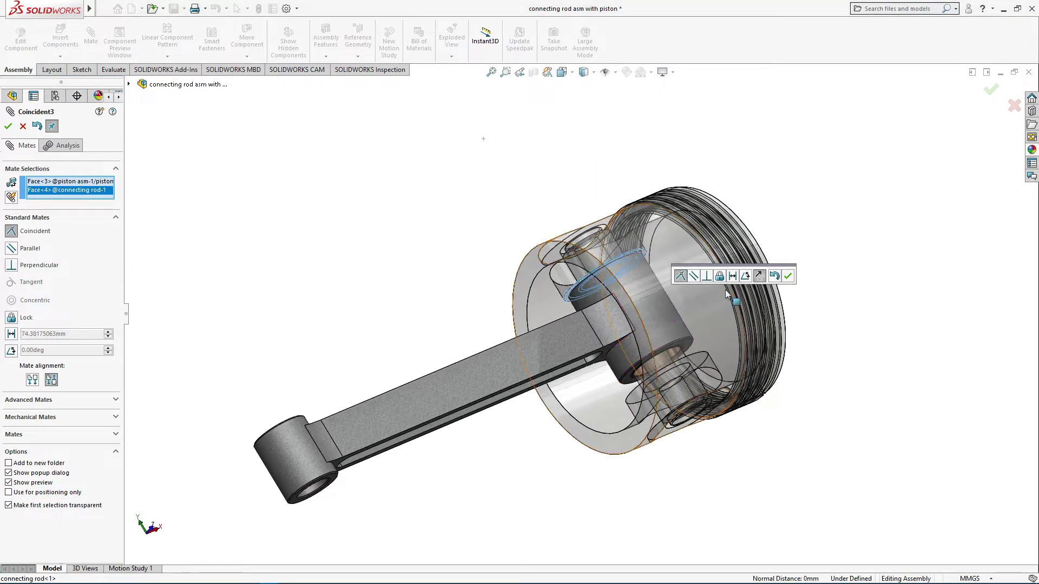
click(732, 276)
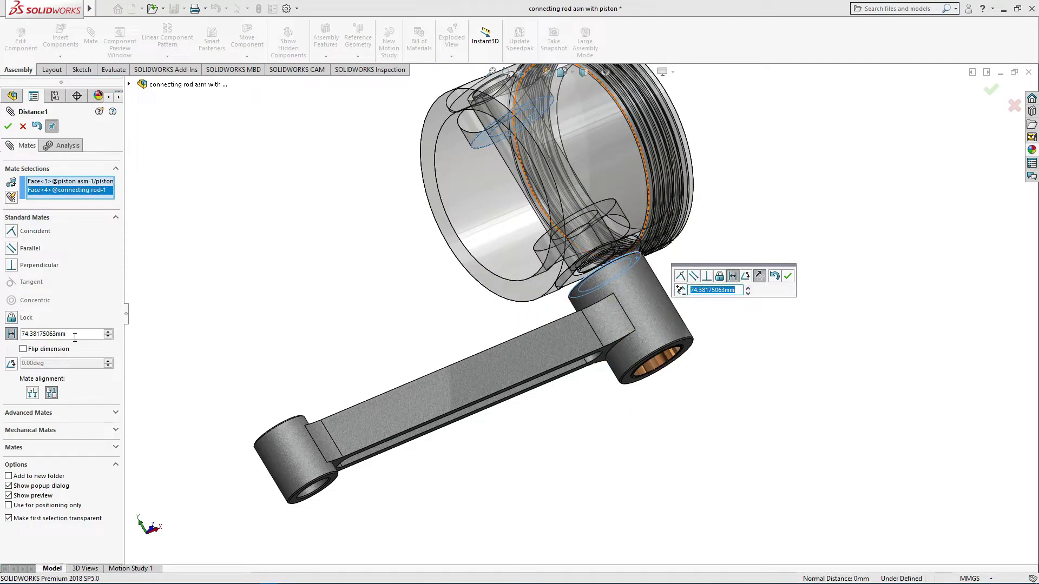
click(80, 334)
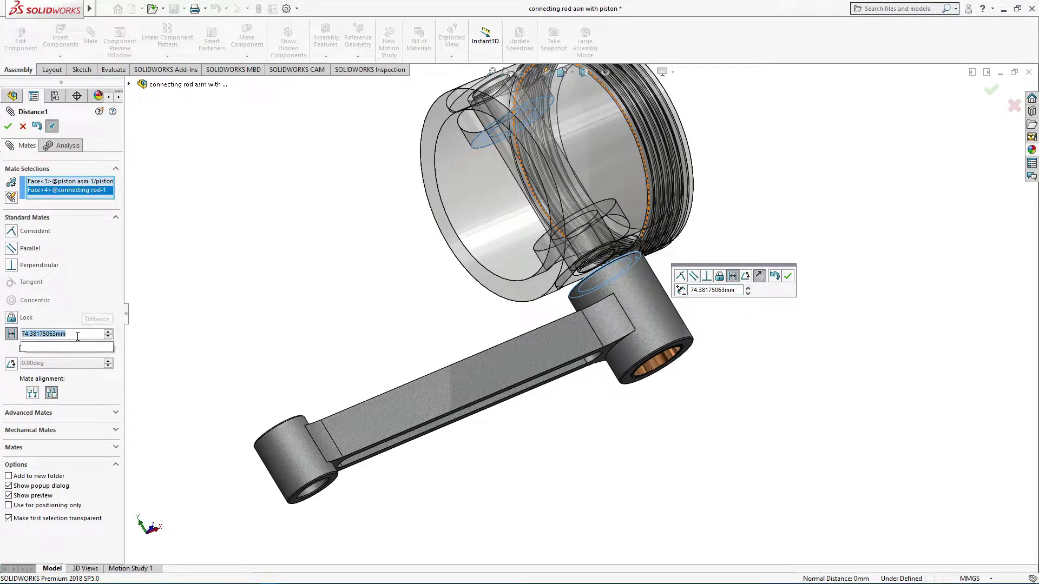
text(4)
key(Return)
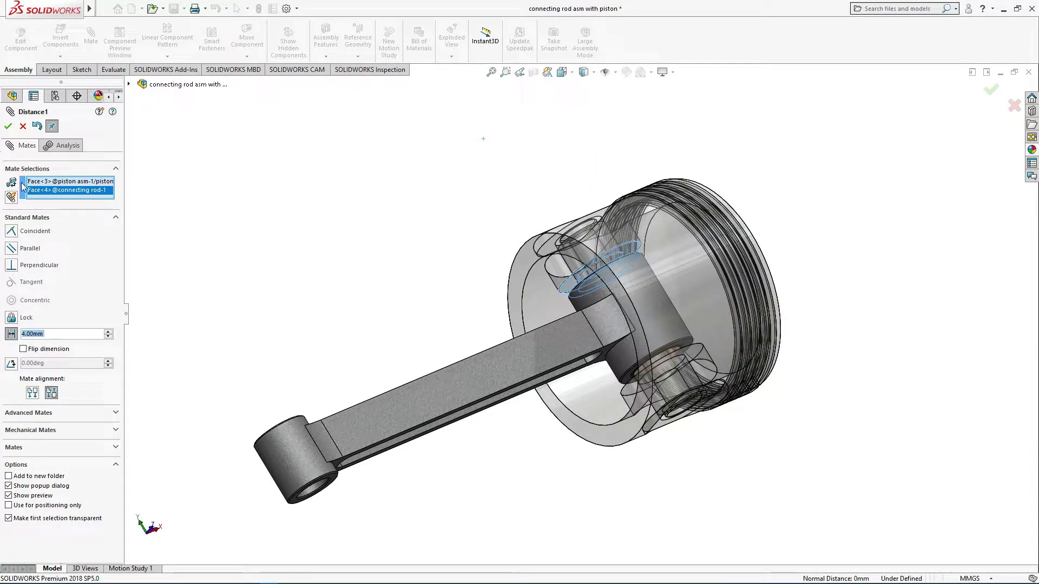
click(9, 127)
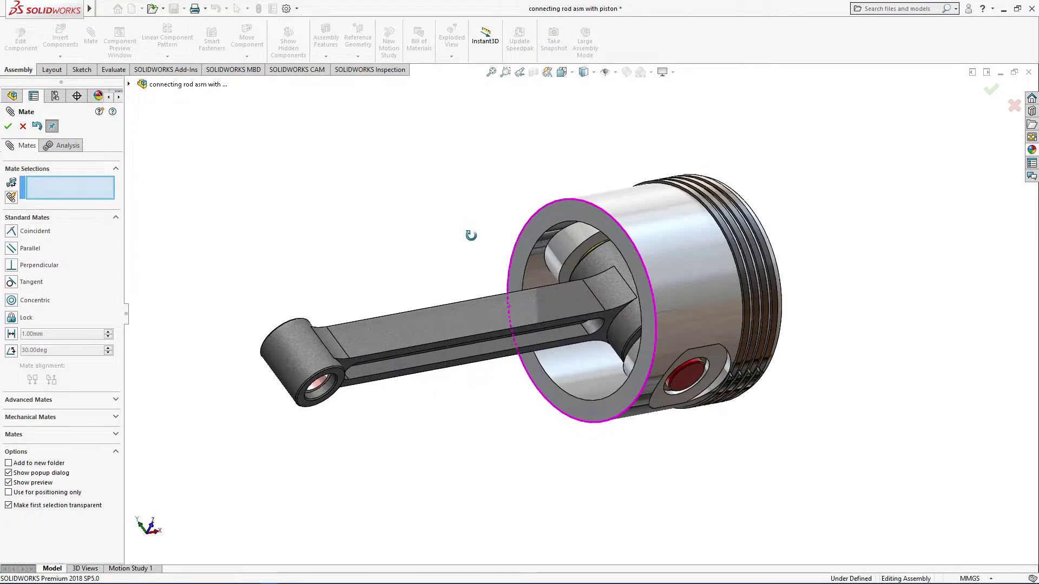
Step: Add a 90° angle mate between the rod's side face and the piston's end face
middle_drag(463, 256, 550, 316)
click(550, 316)
click(552, 223)
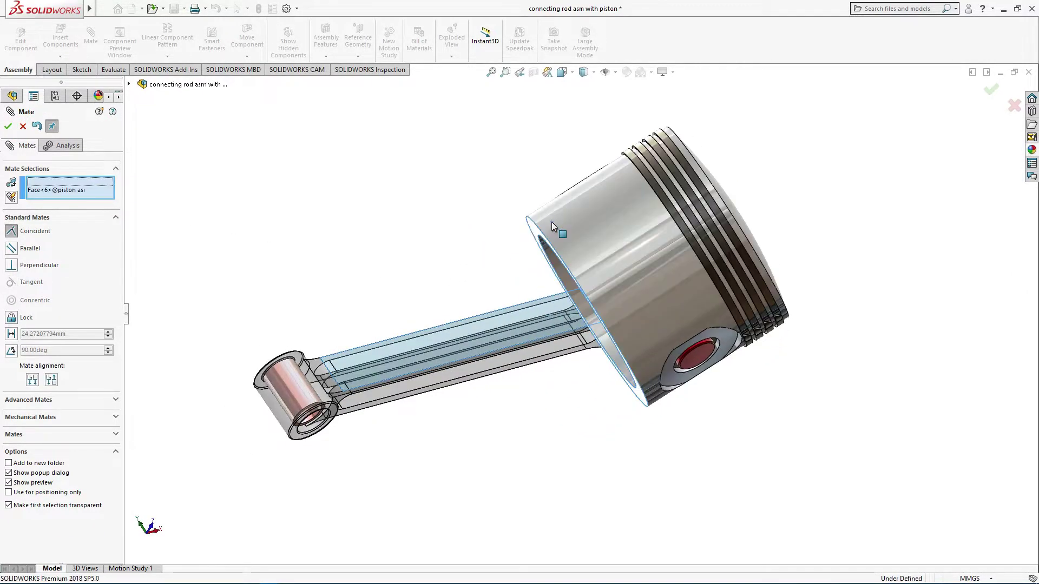
click(631, 196)
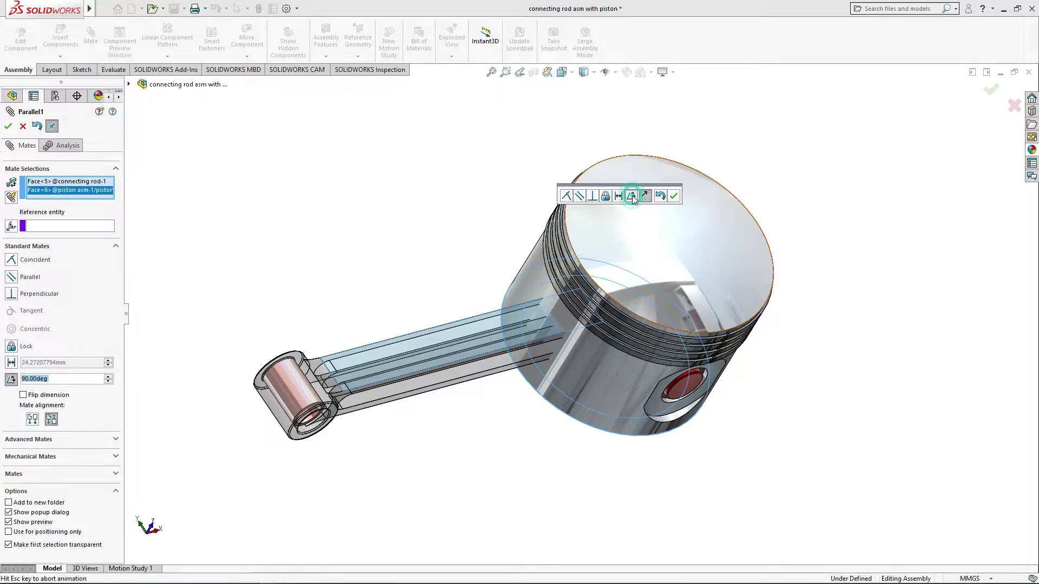
click(673, 196)
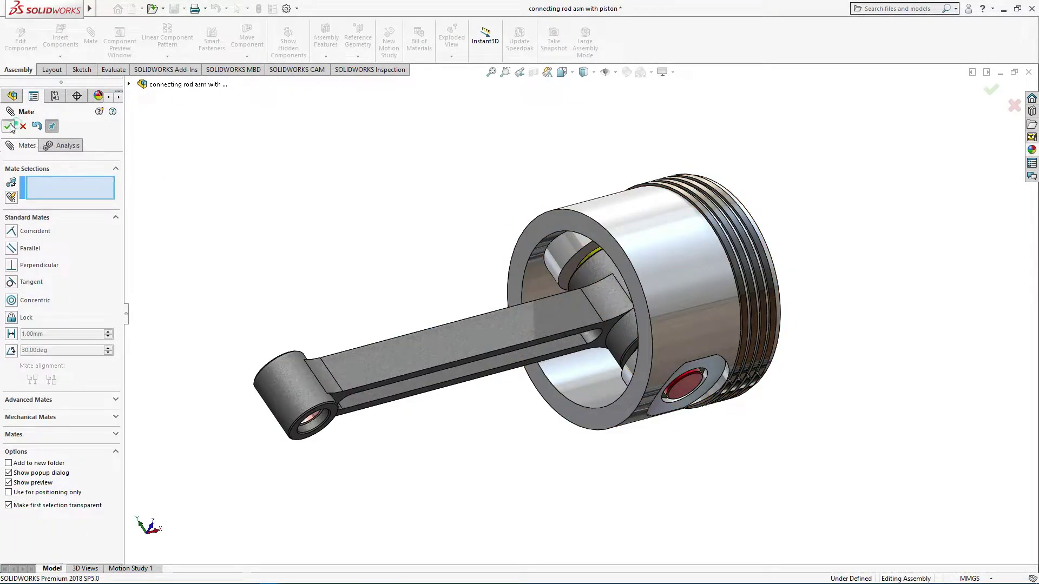
click(9, 128)
Step: Collapse piston asm in the feature tree and start a new document
mouse_move(246, 160)
middle_down()
mouse_move(499, 206)
mouse_move(509, 368)
middle_up()
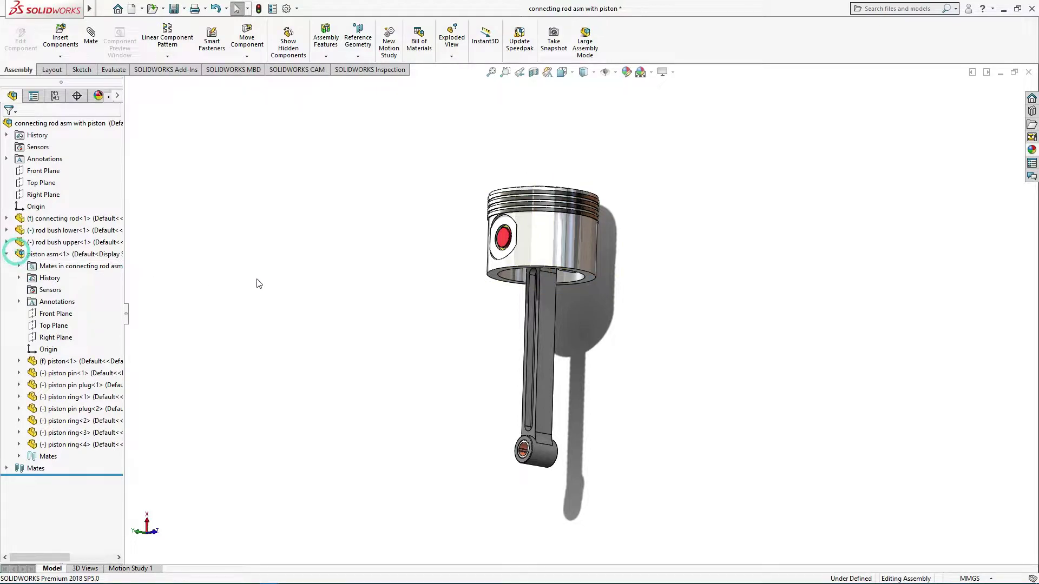
click(278, 262)
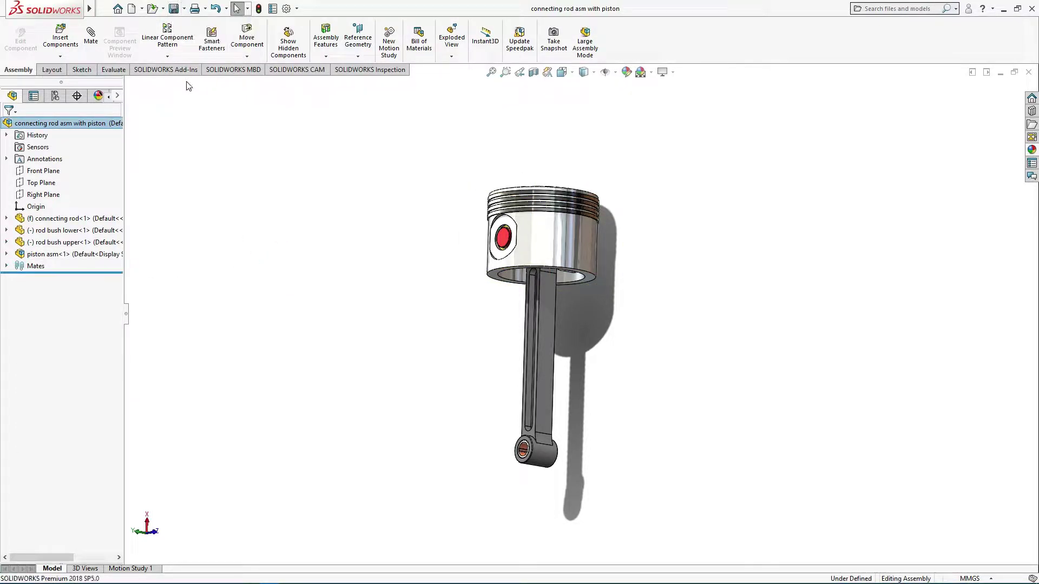
click(132, 10)
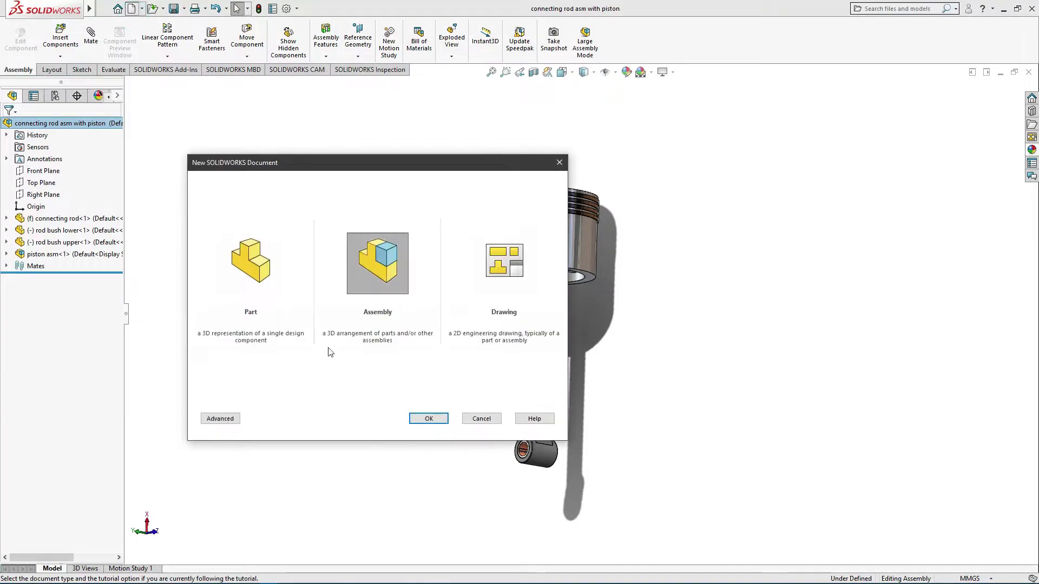
Step: Create a new assembly with the master rod placed as its first fixed component
click(426, 417)
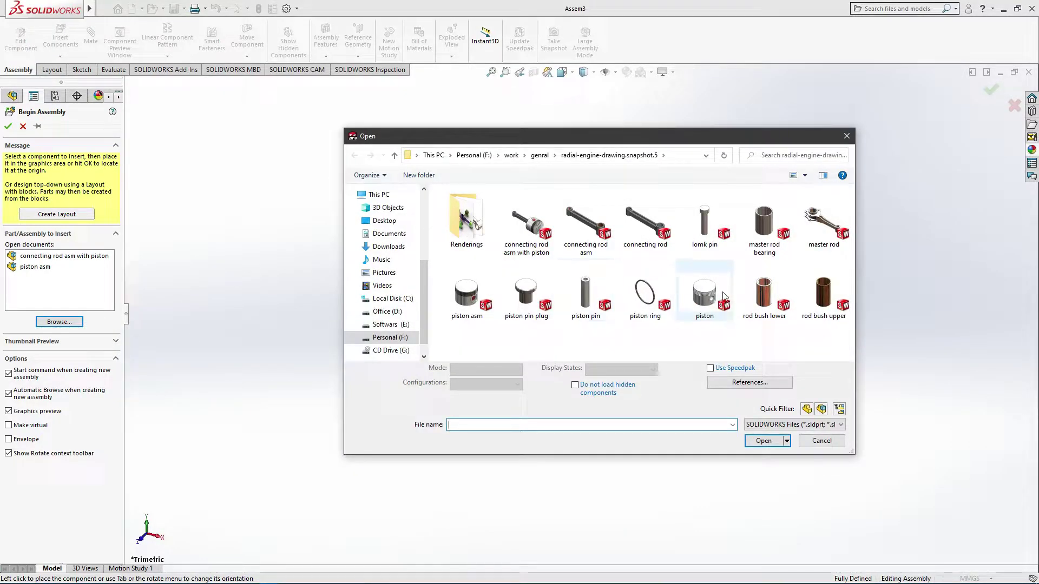
click(819, 244)
click(763, 440)
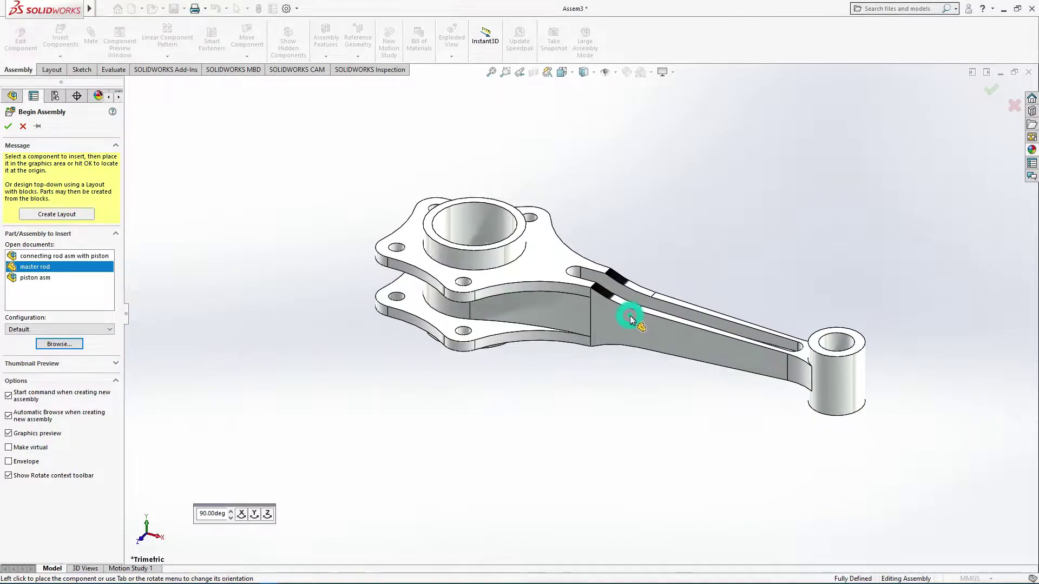
click(576, 316)
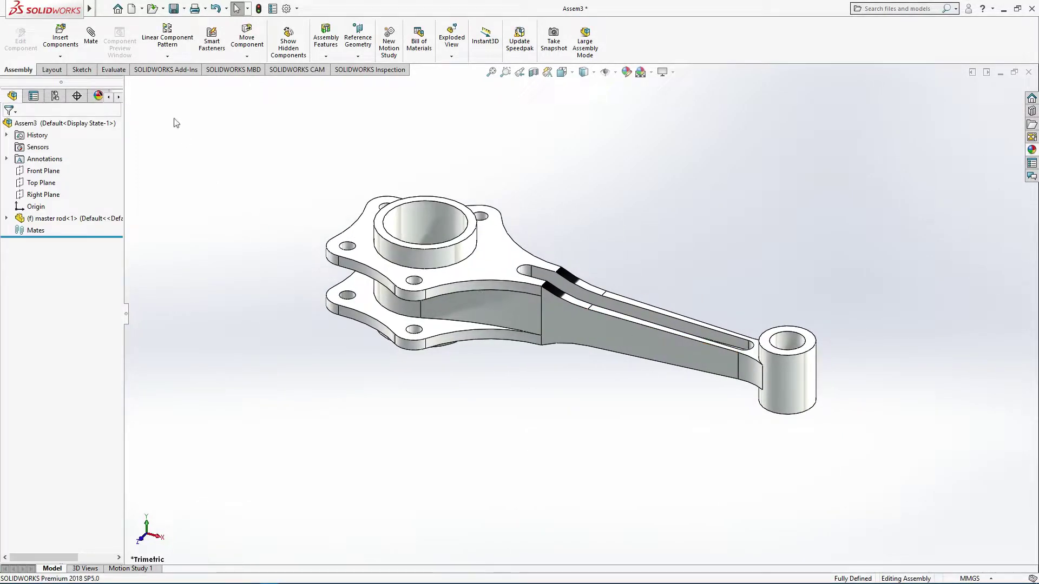
click(68, 36)
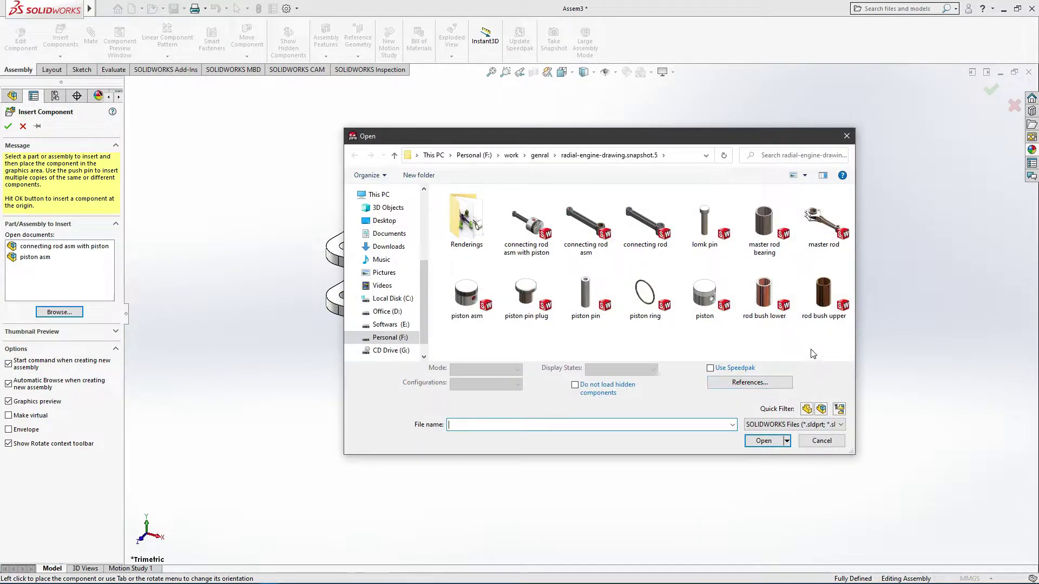
Step: Insert the master rod bearing and rod bush upper parts, placing them beside the master rod
click(769, 228)
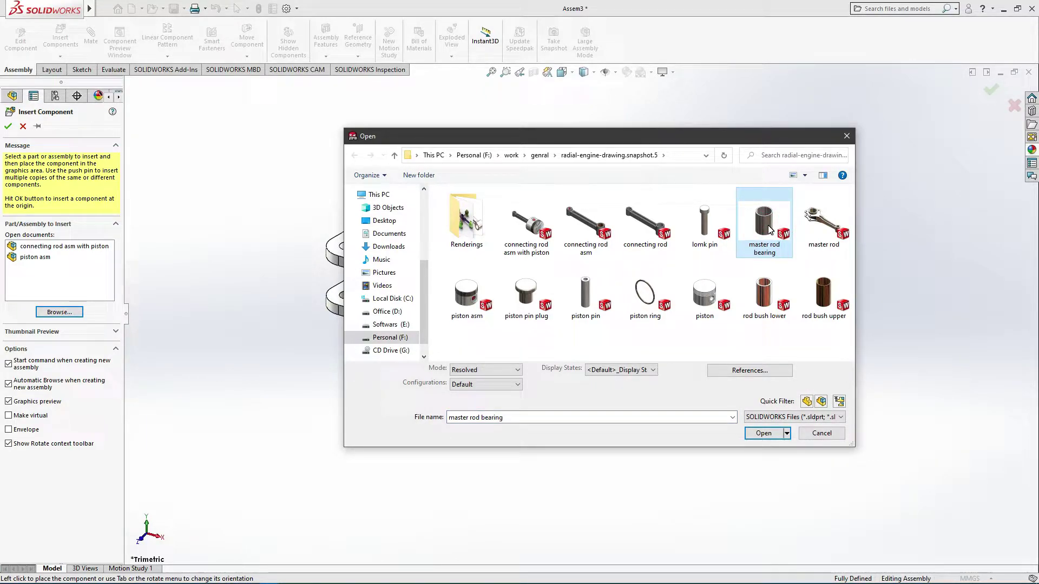
ctrl+click(823, 295)
click(764, 433)
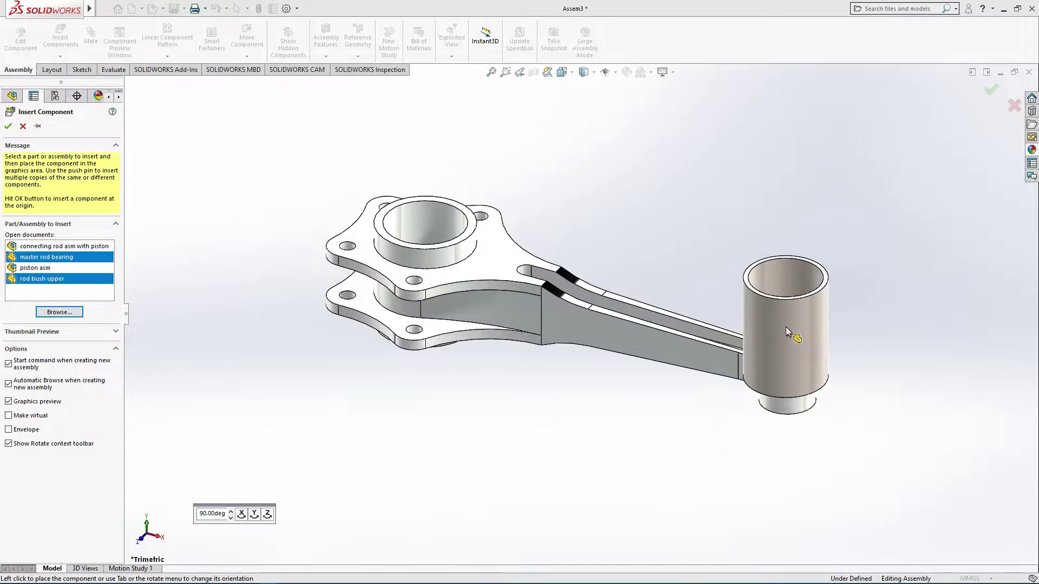
click(556, 140)
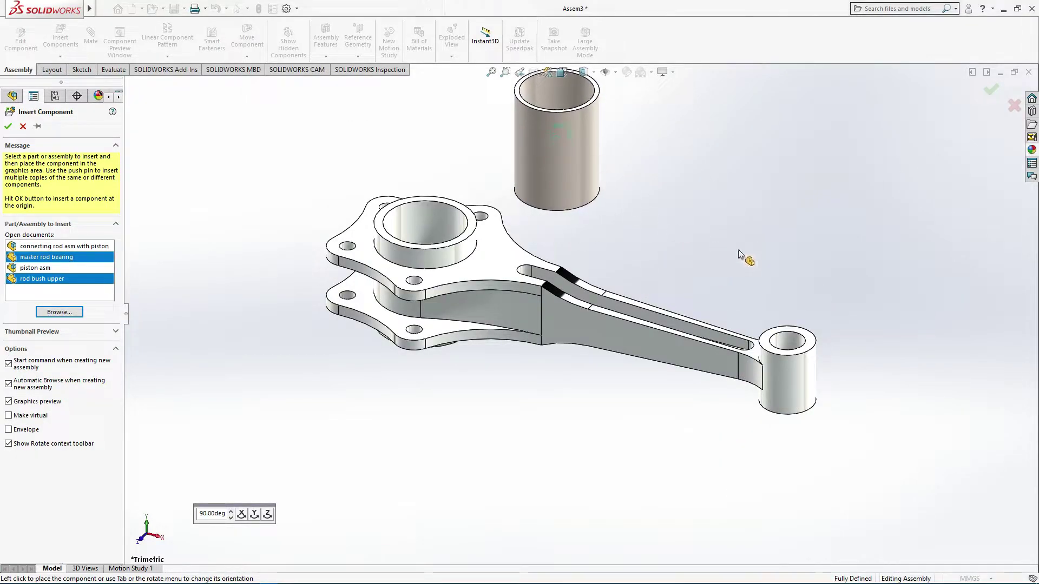
click(800, 278)
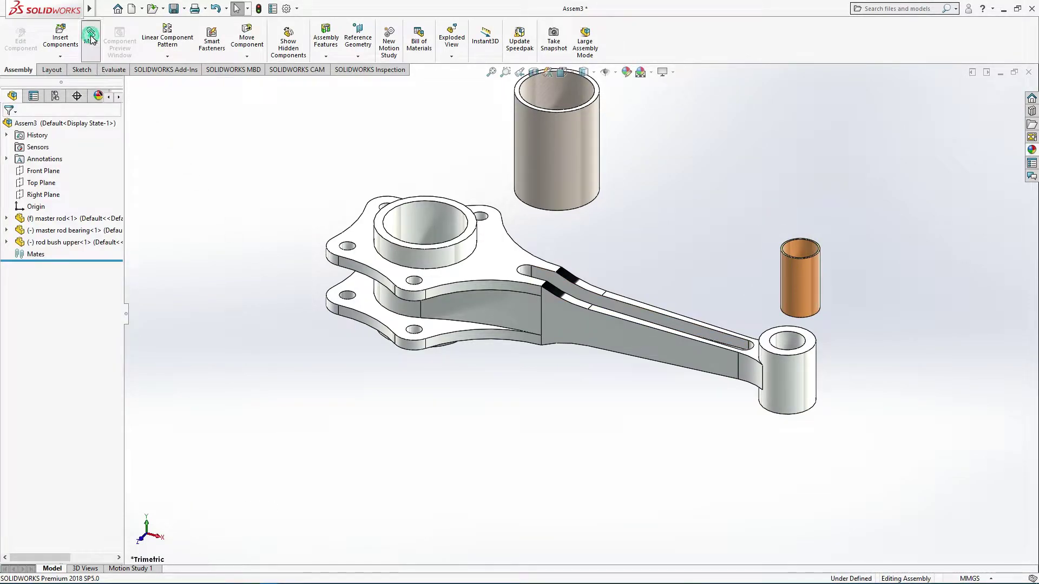
click(91, 35)
Step: Mate the bearing concentric with the rod's big bore and flush with its top face
click(538, 159)
click(435, 224)
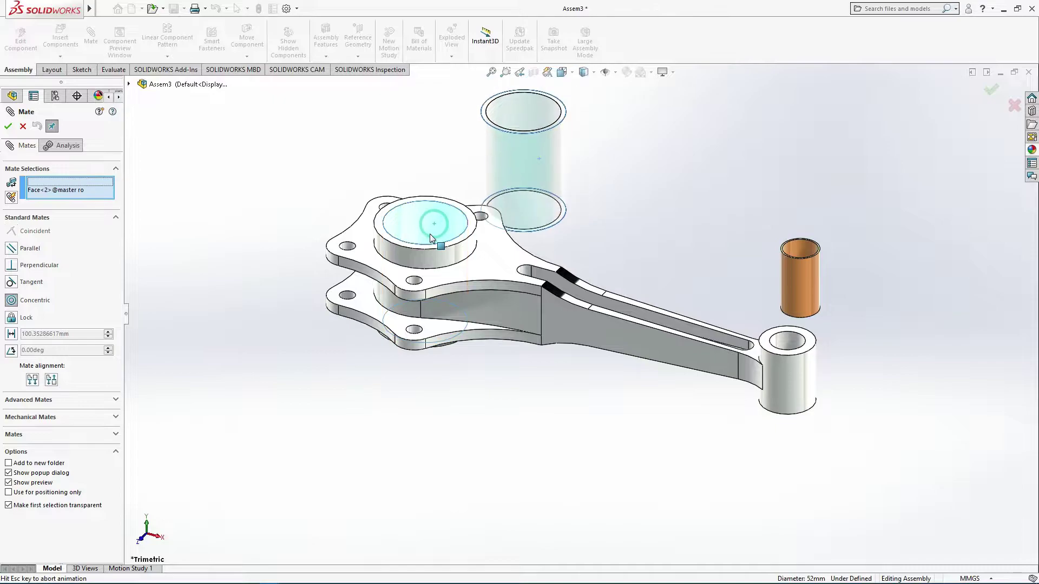
click(422, 208)
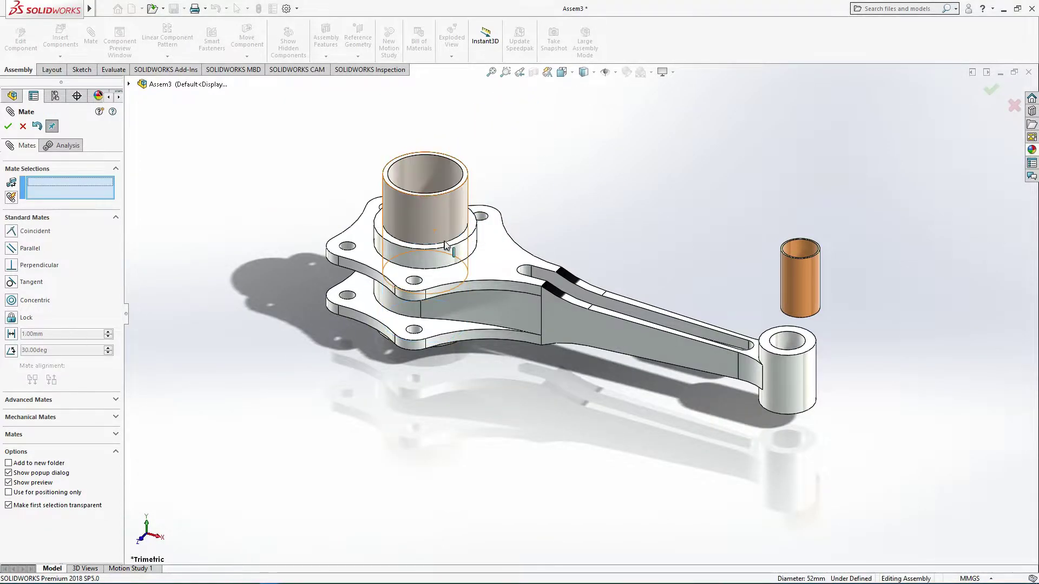
click(454, 264)
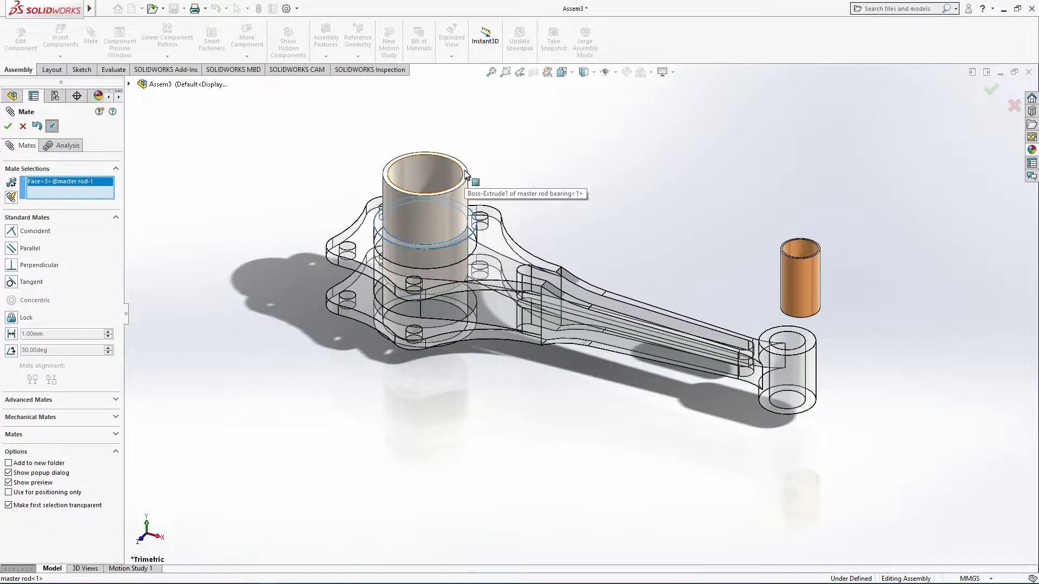
click(462, 182)
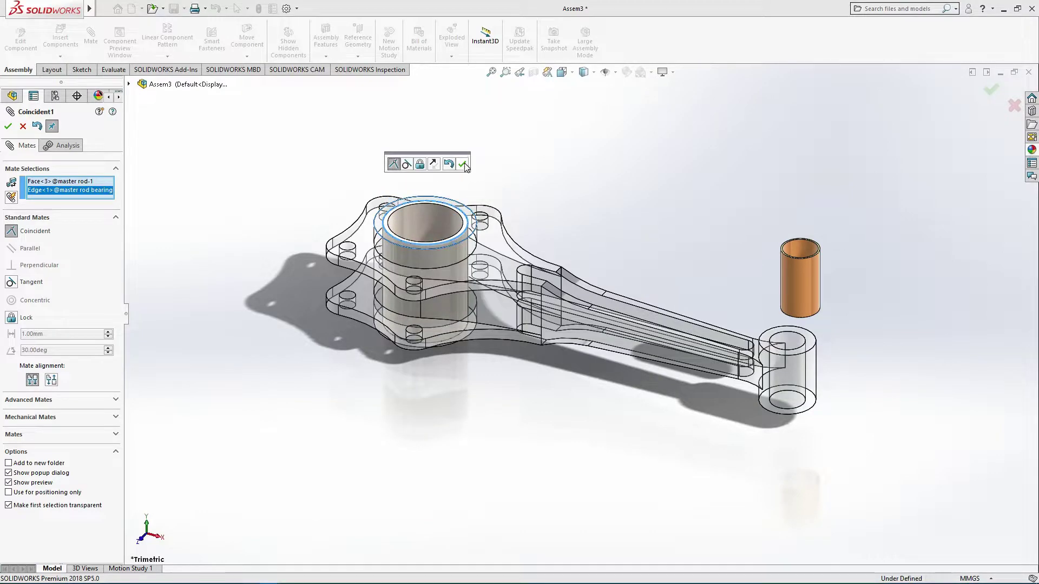
click(464, 164)
Step: Mate the upper rod bush concentric with the small-end bore and flush with its top
click(786, 280)
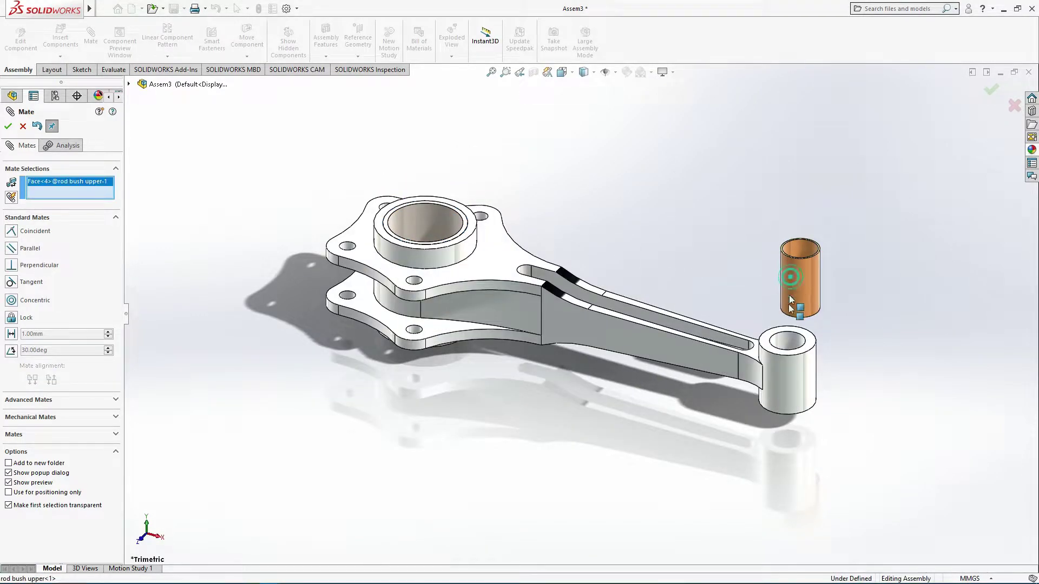
click(784, 344)
click(915, 362)
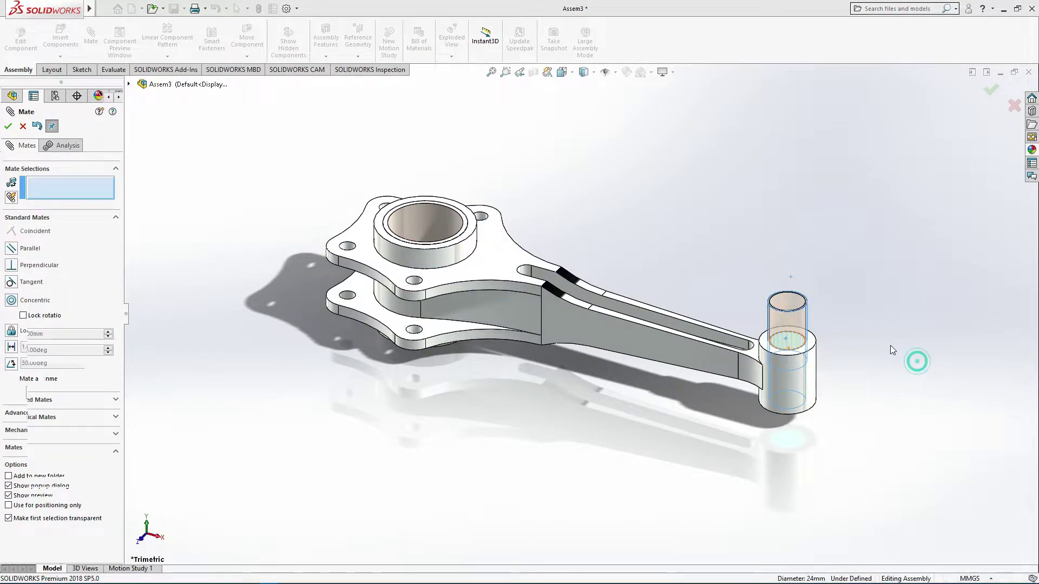
click(815, 340)
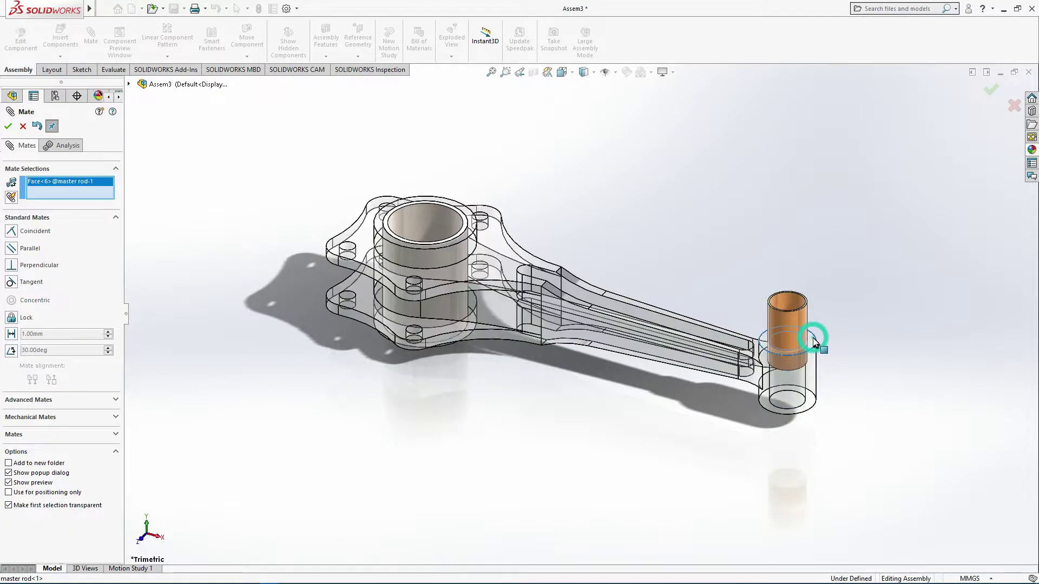
scroll(806, 325, down, 3)
scroll(804, 319, down, 2)
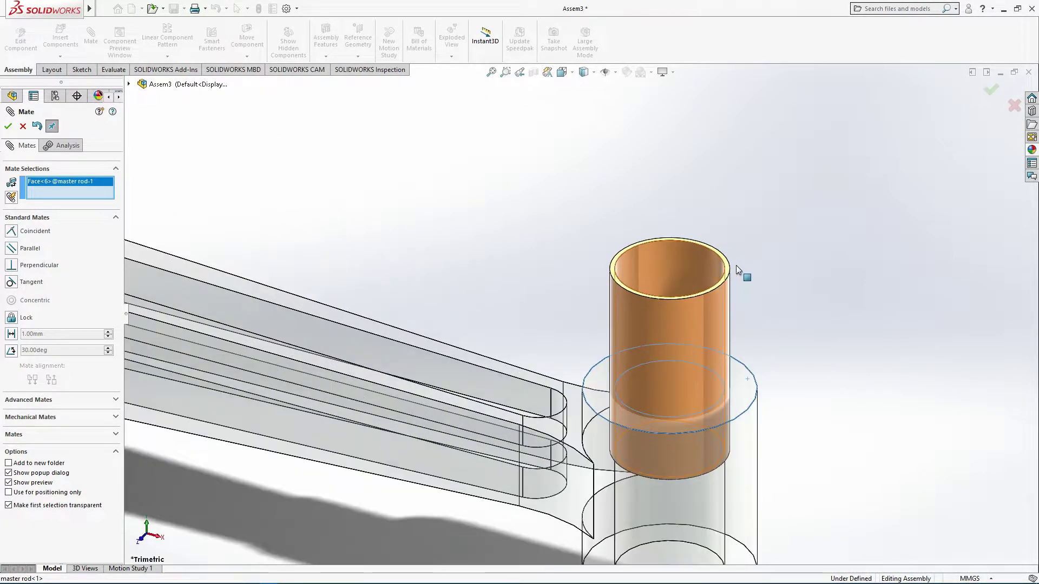
scroll(735, 284, down, 2)
click(726, 263)
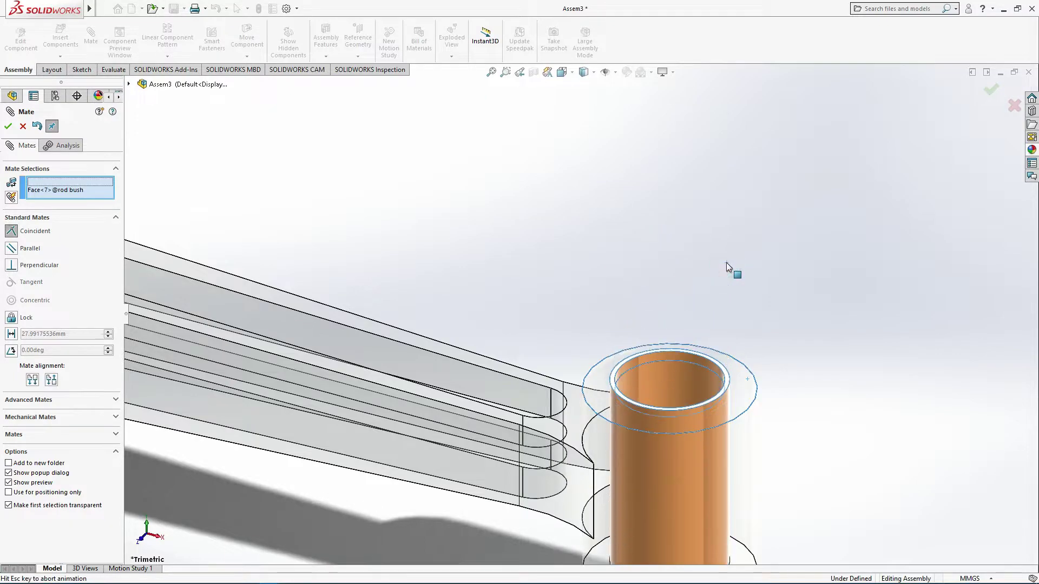
click(849, 239)
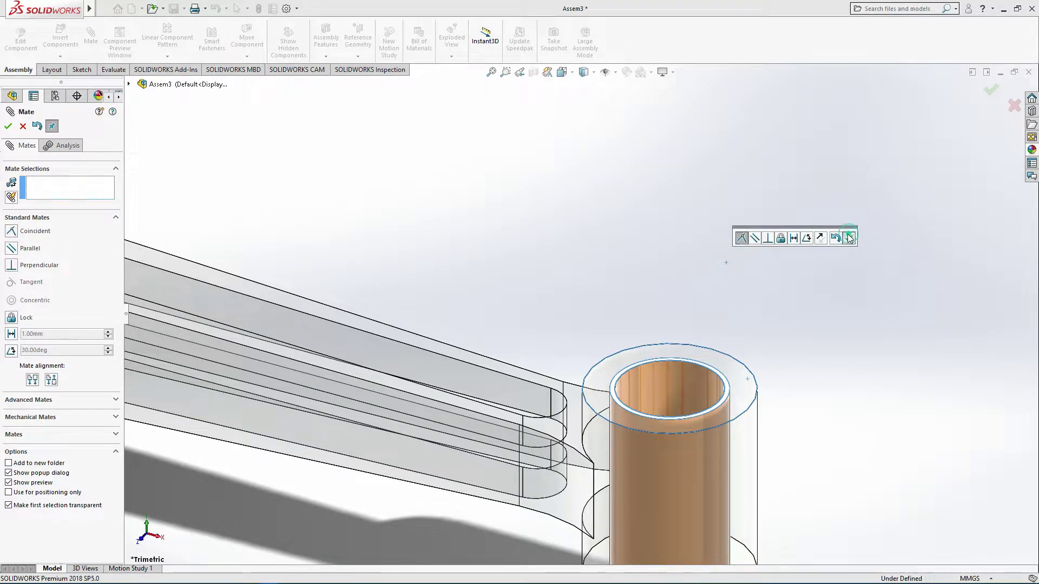
Step: Orbit to inspect the flange and close the Mate command
scroll(718, 289, up, 2)
scroll(717, 285, up, 2)
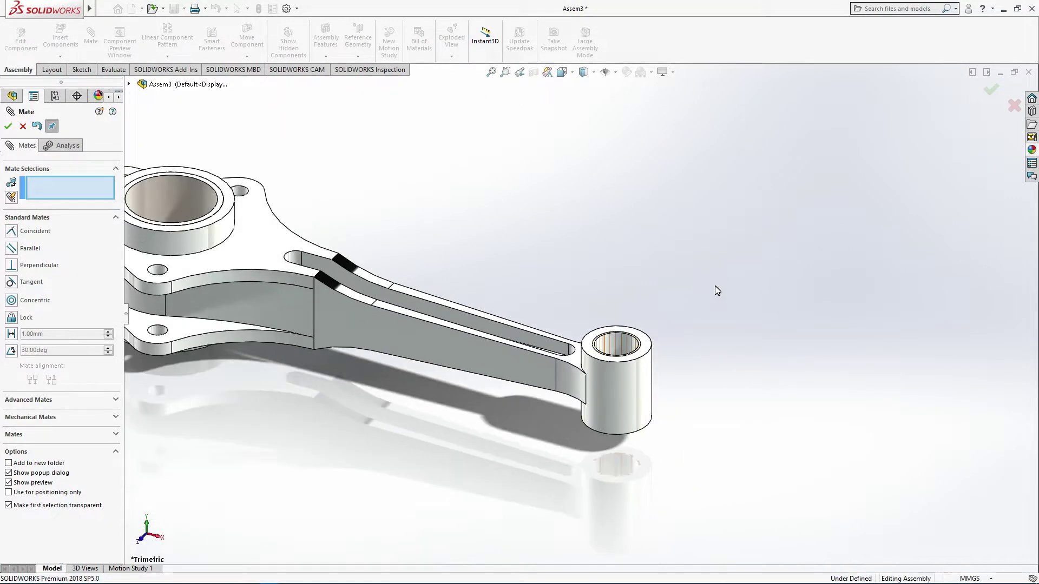
middle_drag(715, 285, 709, 351)
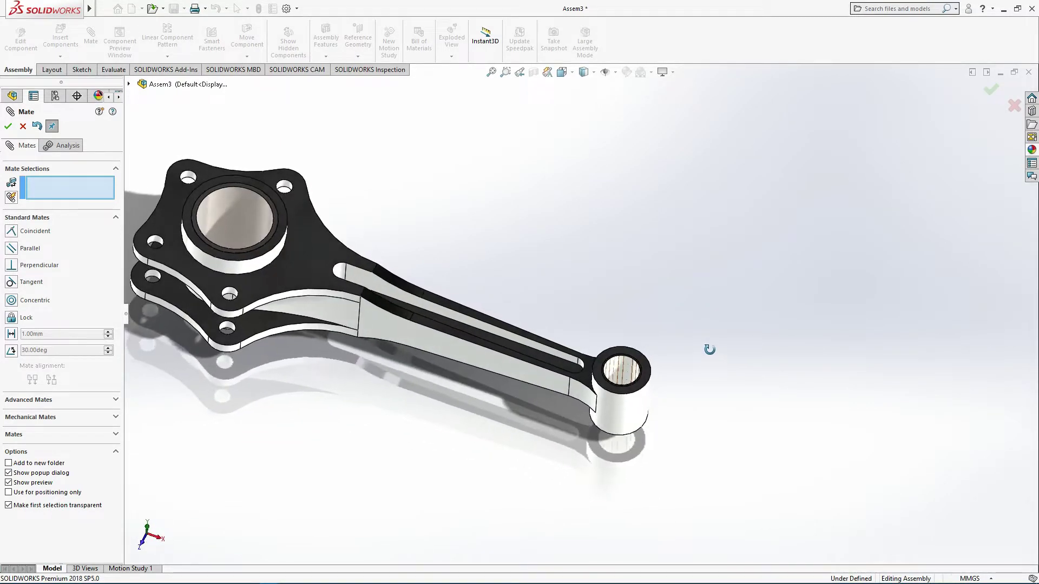
scroll(682, 345, up, 2)
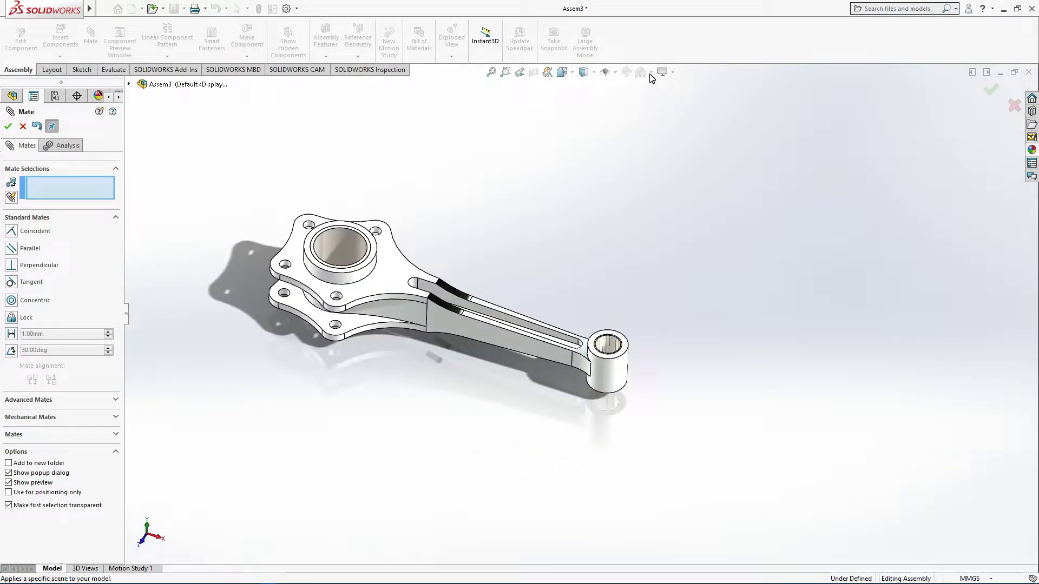
click(15, 126)
click(503, 160)
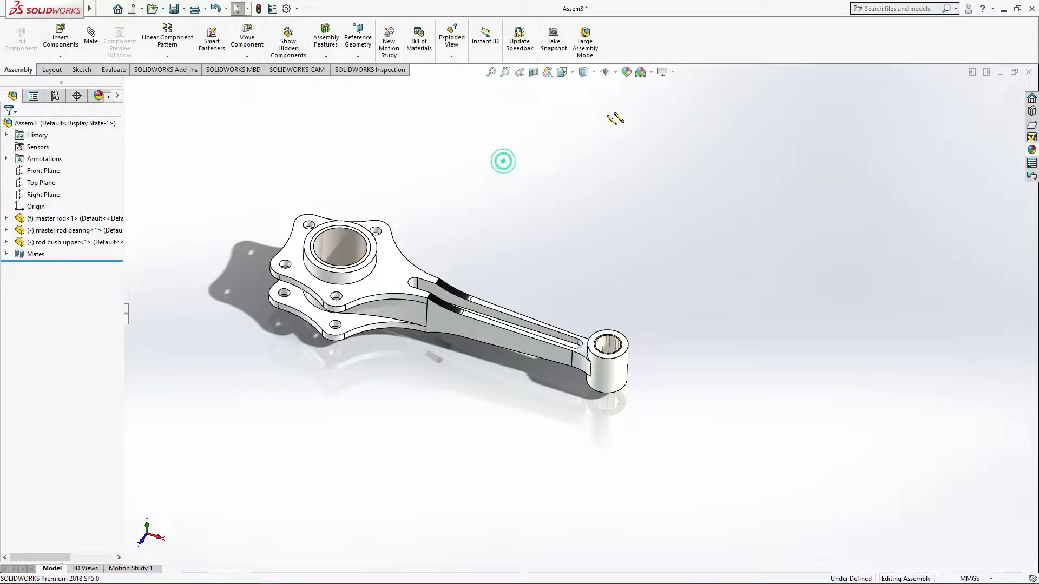
Step: Apply a plain white reflective scene and reorient the connecting rod view
click(651, 72)
click(668, 99)
mouse_move(680, 229)
middle_down()
mouse_move(456, 327)
mouse_move(451, 375)
mouse_move(484, 382)
mouse_move(490, 341)
middle_up()
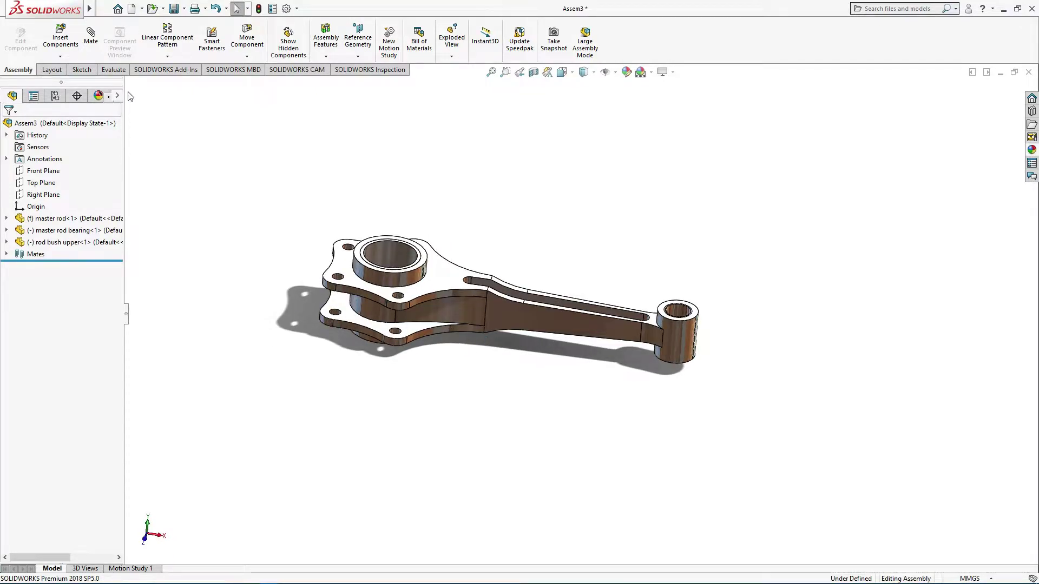
click(67, 37)
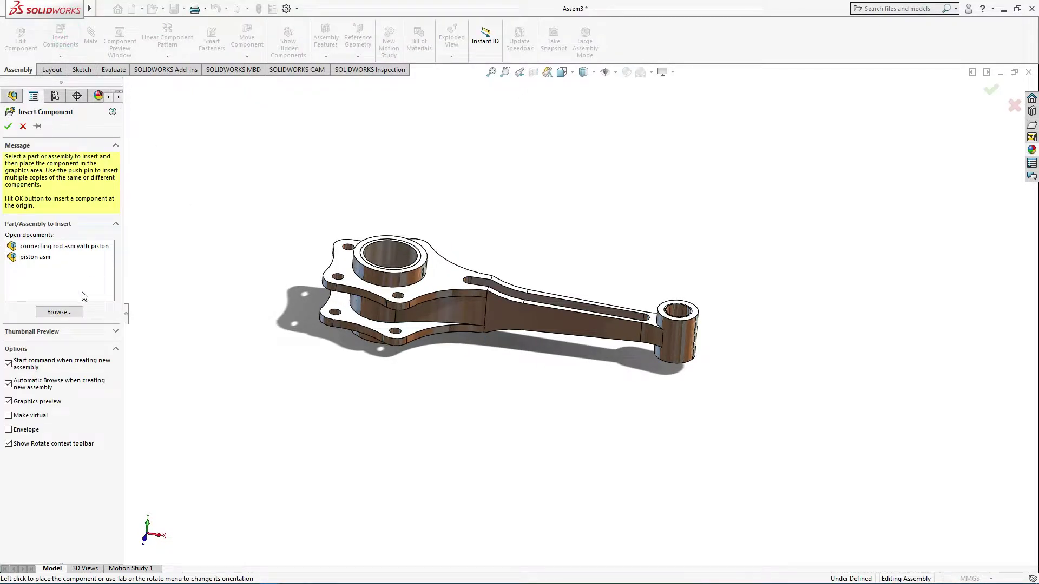
Step: Insert the lomk pin part and place it beside the master rod's flange
click(73, 312)
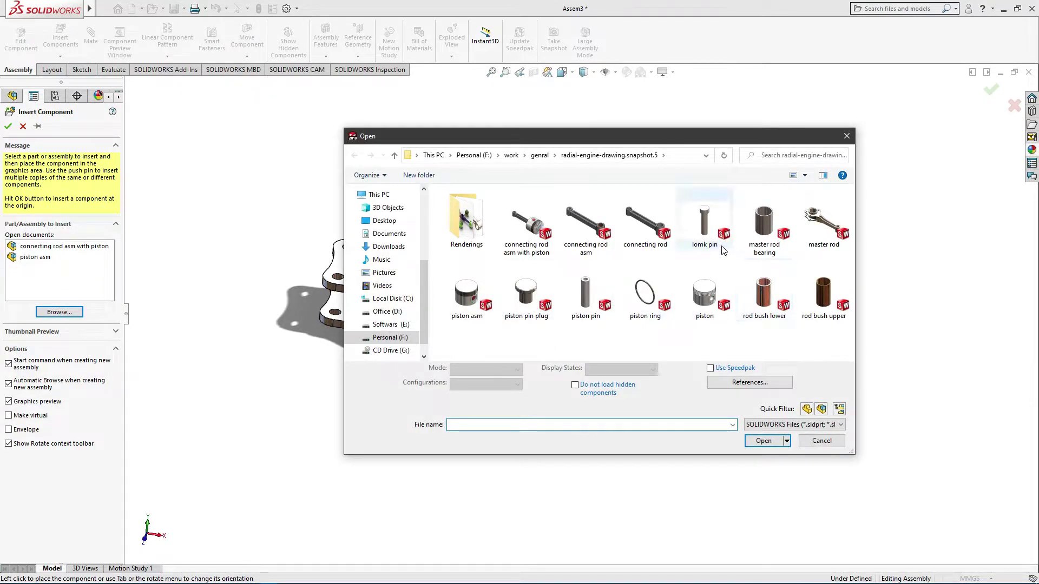
click(712, 233)
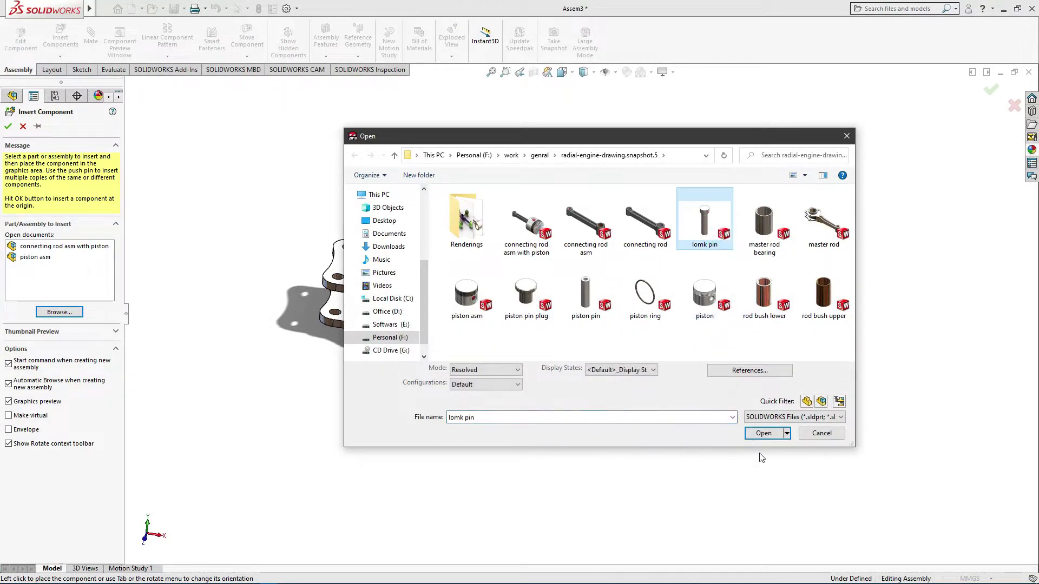
click(758, 434)
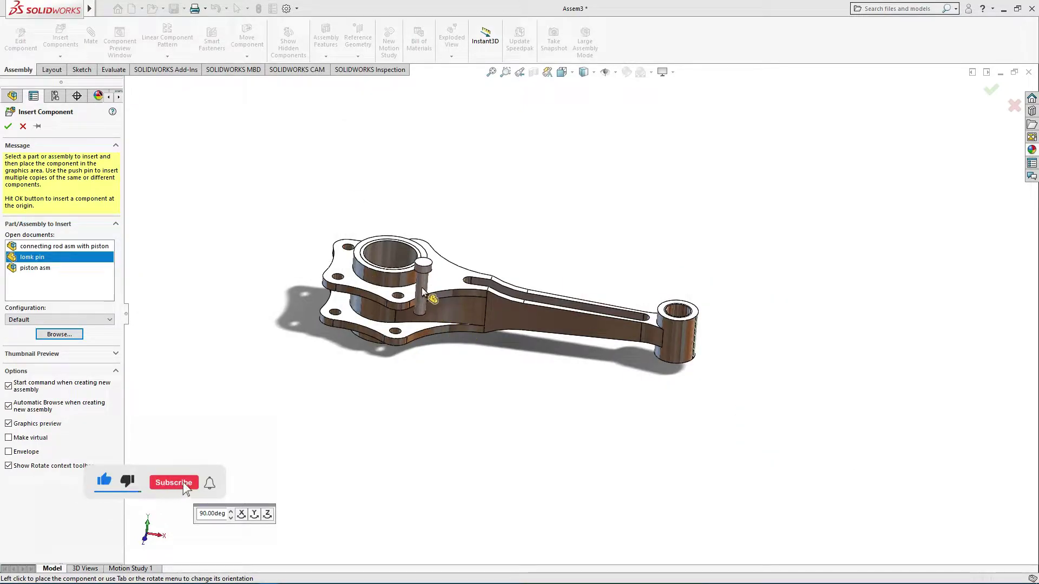
click(427, 291)
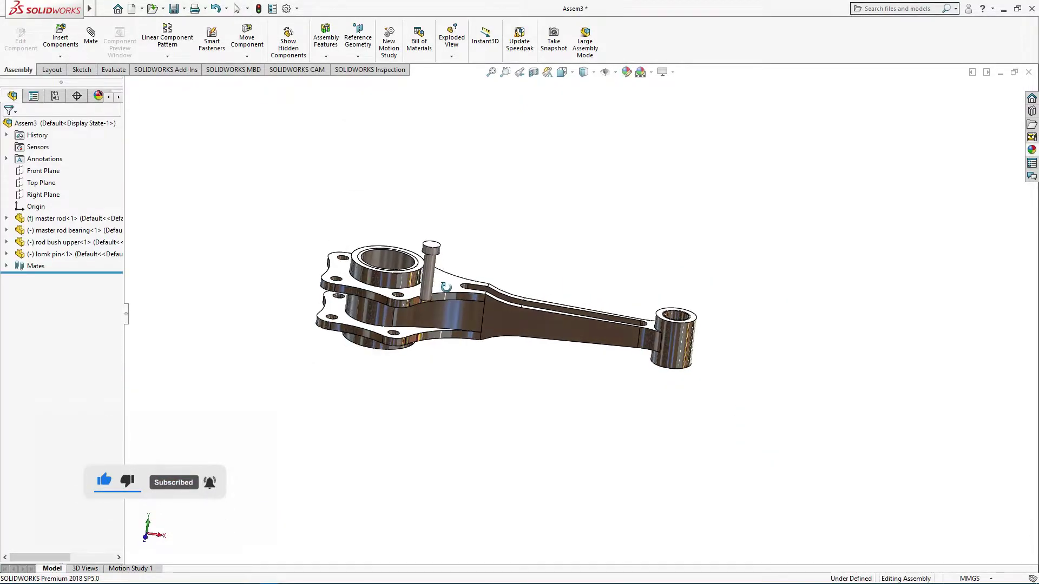
middle_drag(446, 287, 460, 305)
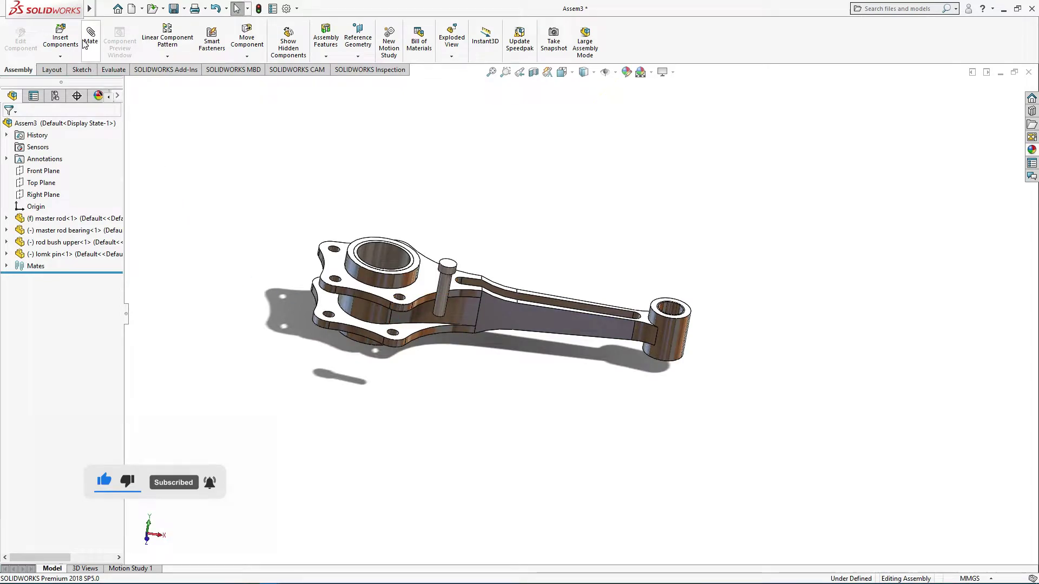
Step: Mate the lomk pin concentric with a flange hole of the master rod
click(89, 38)
click(439, 307)
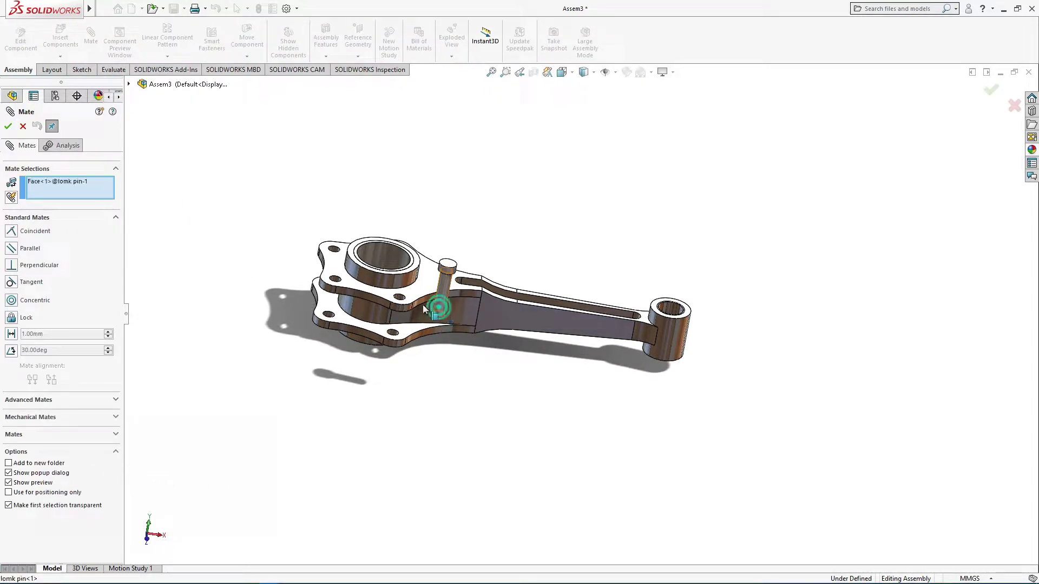
scroll(427, 303, down, 2)
scroll(433, 300, down, 3)
click(437, 299)
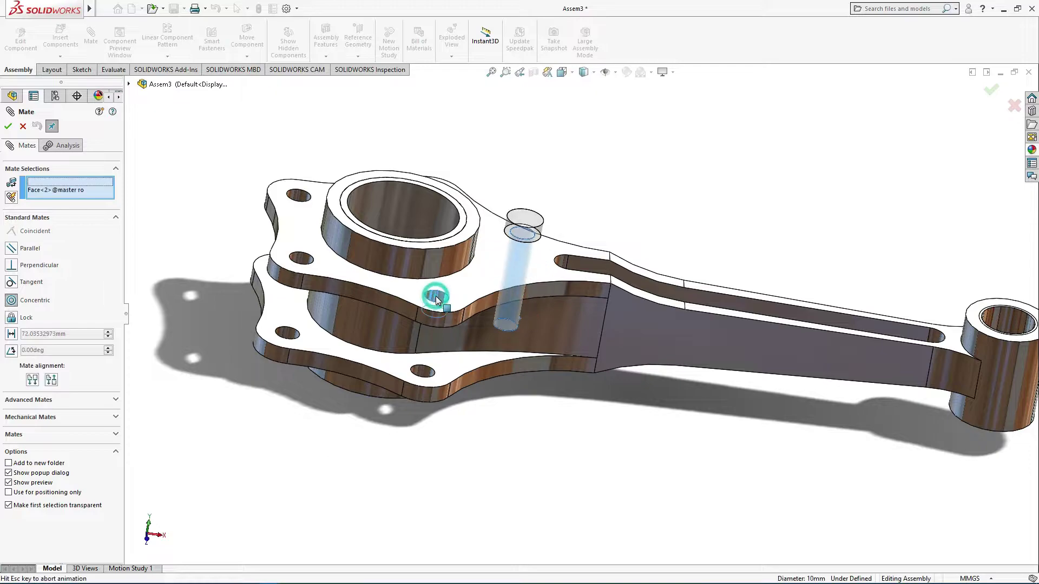
click(423, 273)
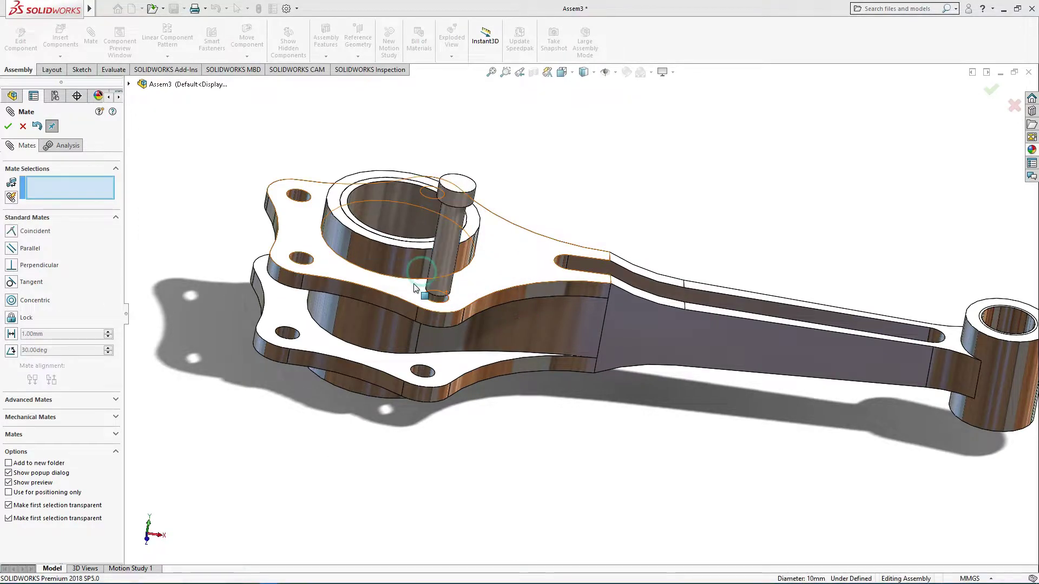
Step: Seat the pin head flush on the flange face with a coincident mate, then finish mating
middle_drag(413, 285, 466, 206)
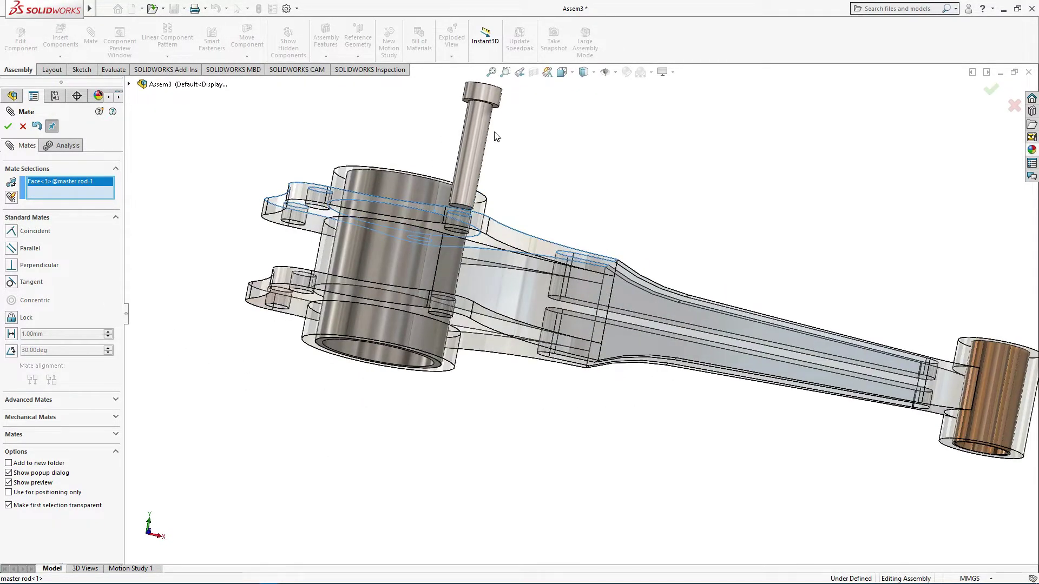
click(498, 111)
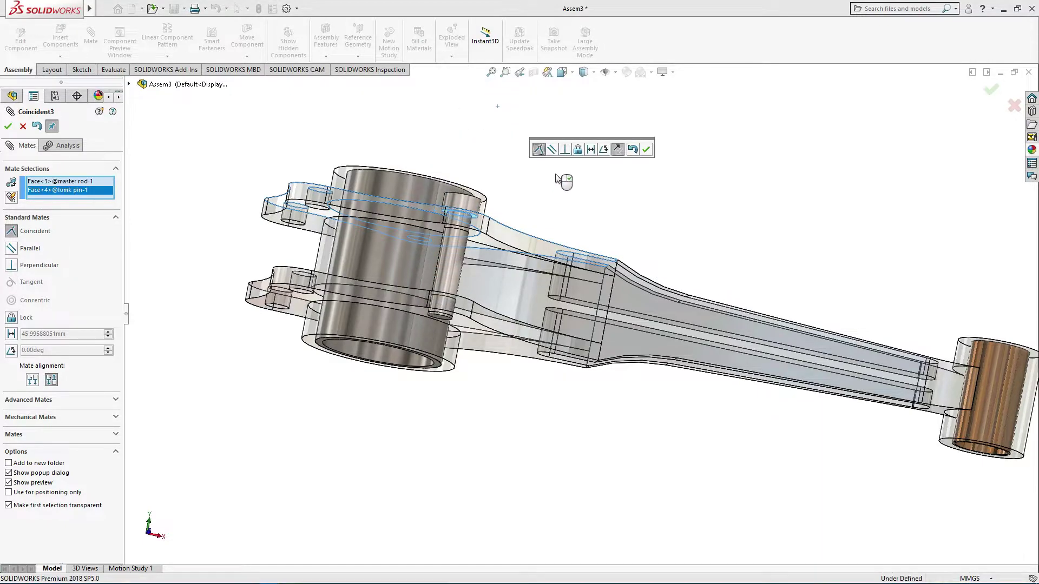
click(645, 154)
mouse_move(619, 179)
middle_down()
mouse_move(603, 216)
mouse_move(590, 219)
middle_up()
click(23, 126)
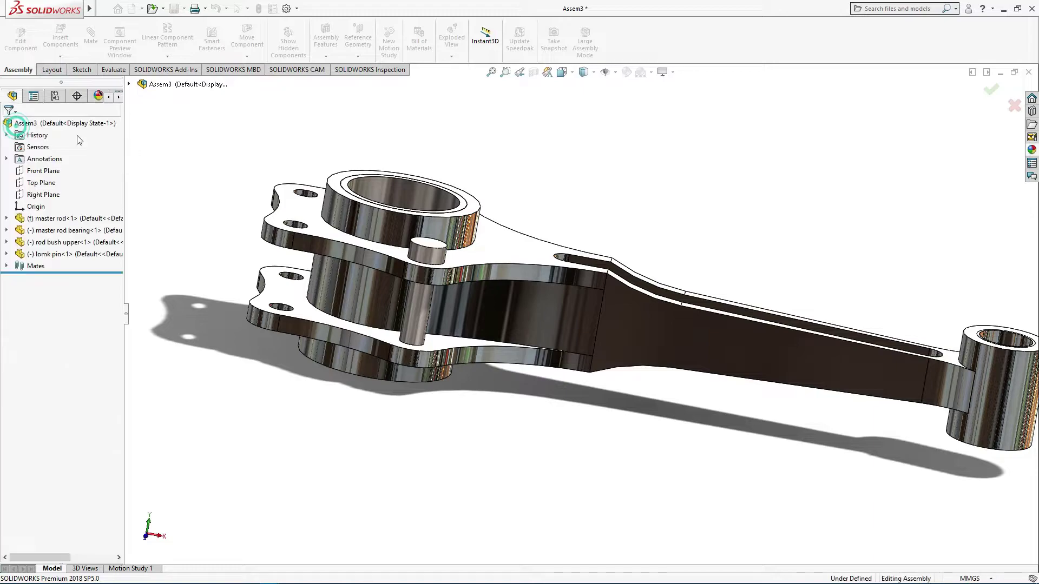
scroll(501, 162, up, 3)
Step: Copy the lomk pin four times, creating lomk pin<2> through <5> around the flange
middle_drag(493, 249, 559, 179)
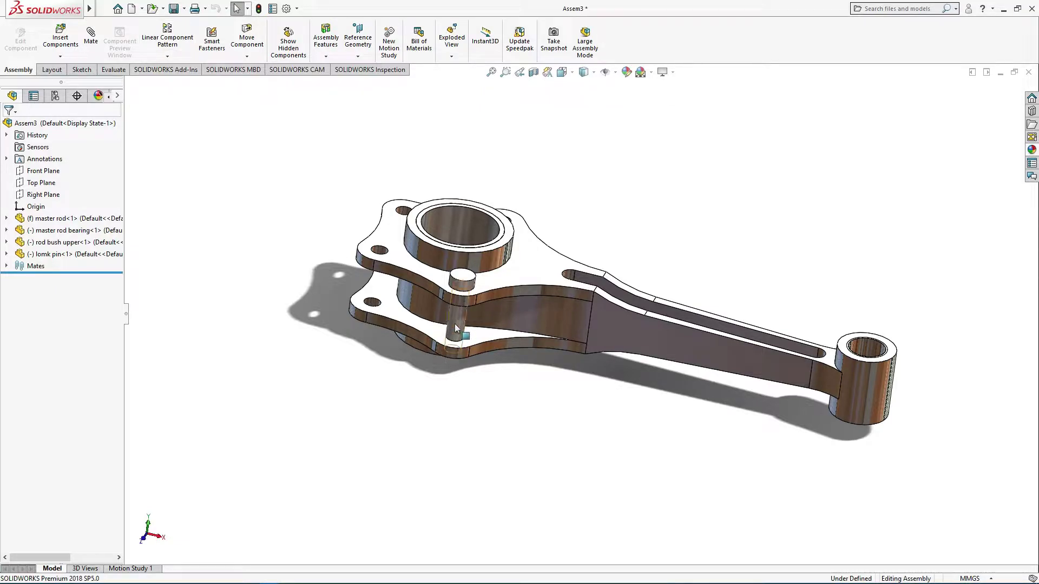
mouse_move(456, 329)
ctrl+mouse_down()
mouse_move(345, 313)
mouse_move(351, 213)
mouse_move(421, 178)
mouse_move(538, 174)
ctrl+mouse_up()
click(448, 482)
middle_drag(448, 482, 461, 416)
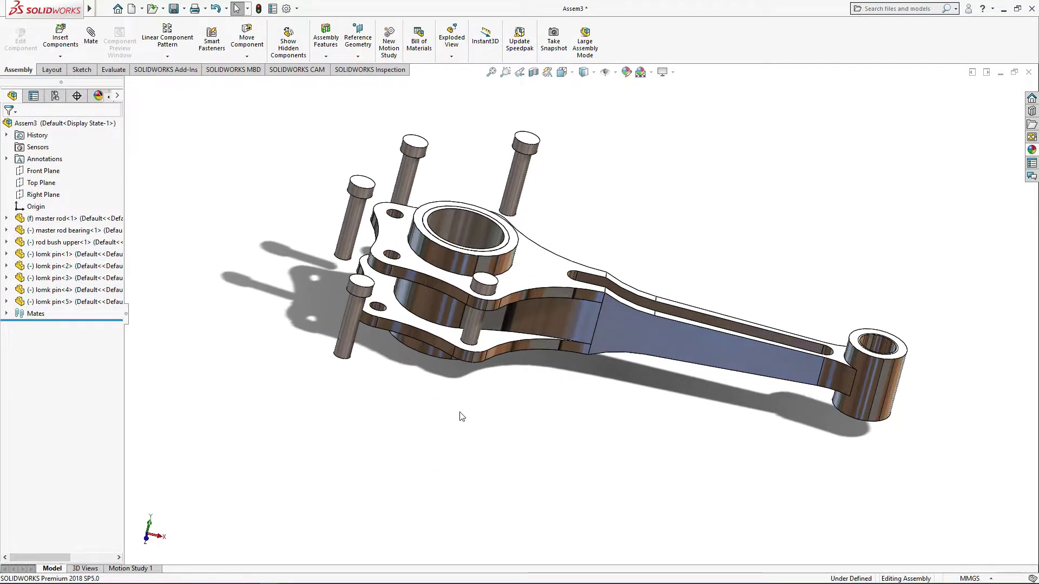
Step: Mate the second pin concentric with a flange hole and flush with the flange face
click(352, 341)
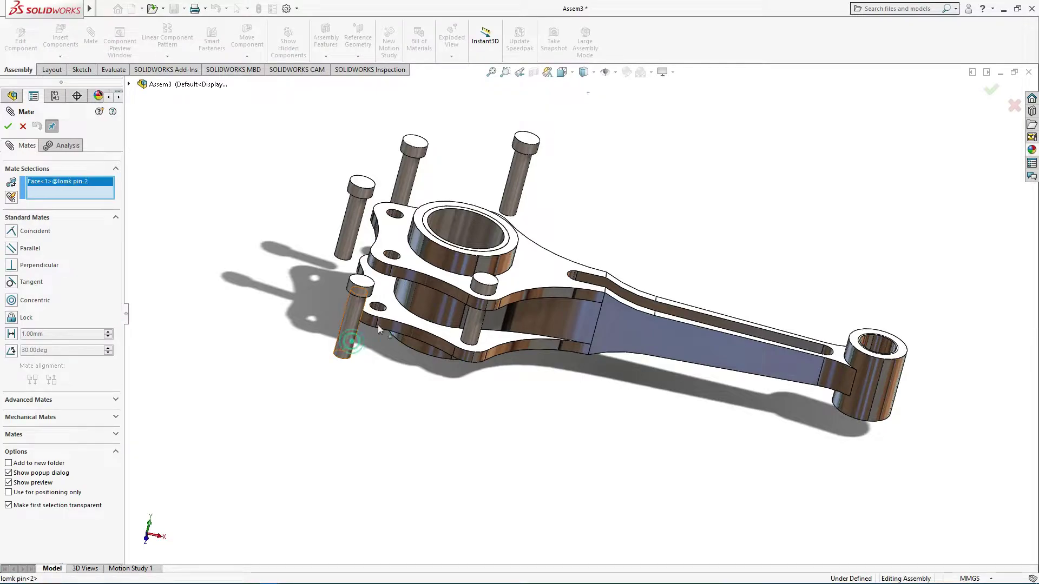
click(391, 258)
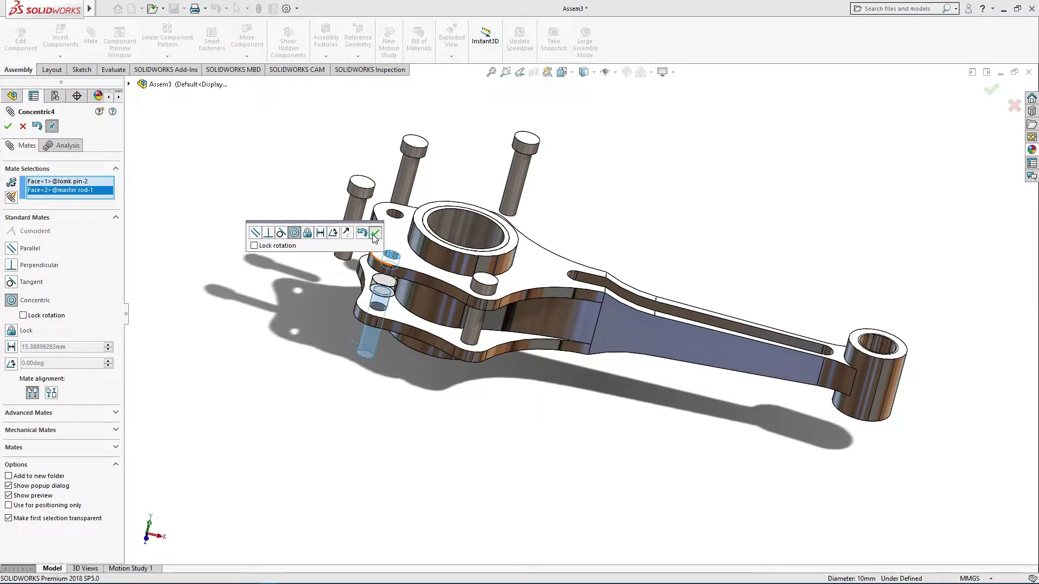
click(375, 234)
click(406, 288)
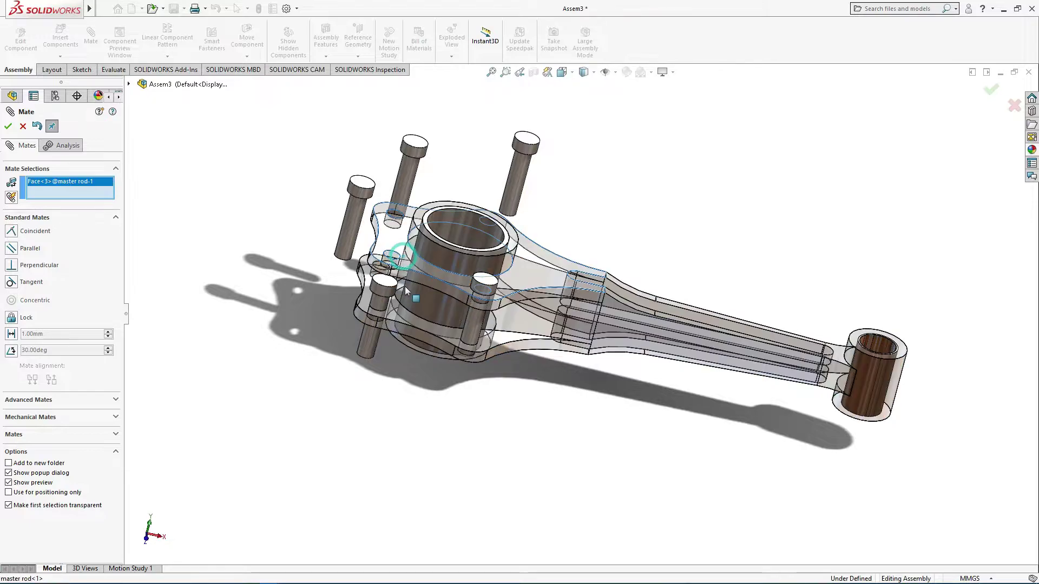
scroll(454, 268, down, 3)
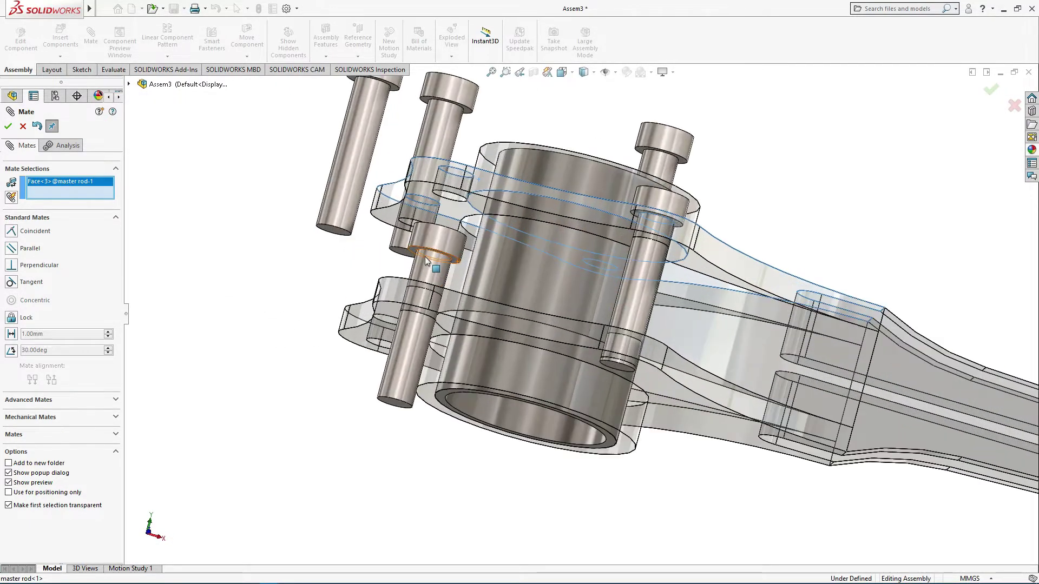
scroll(454, 268, down, 2)
click(461, 265)
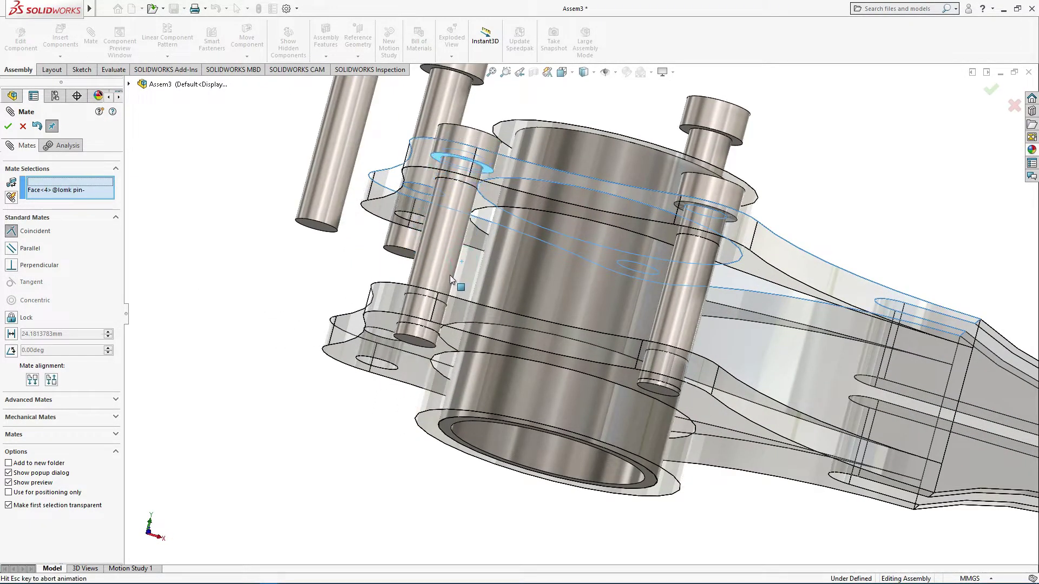
scroll(440, 320, up, 4)
scroll(440, 319, up, 2)
click(436, 249)
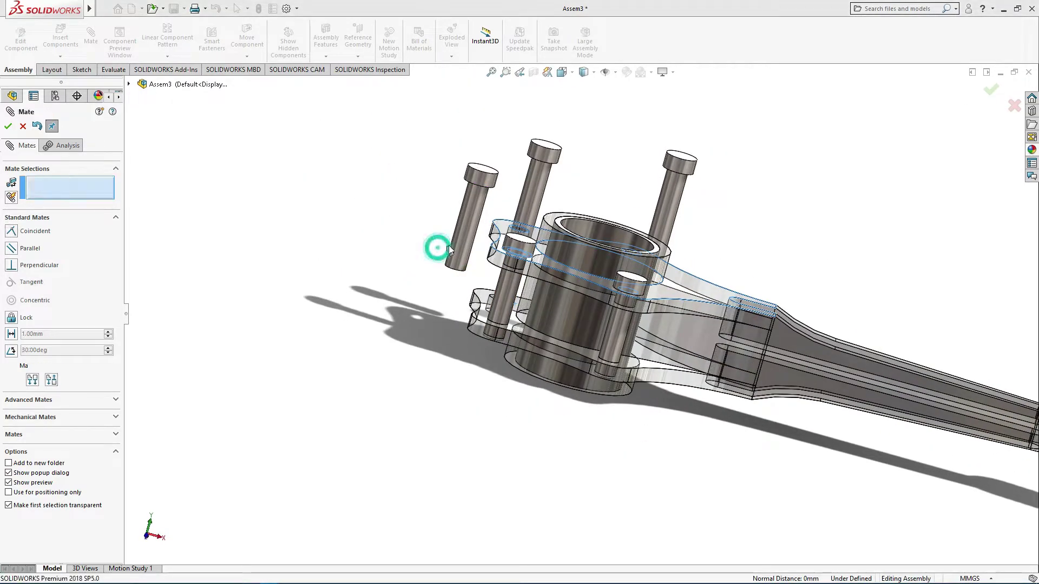
Step: Mate lomk pin-3 concentric with its flange hole and flush with the rod face
click(466, 235)
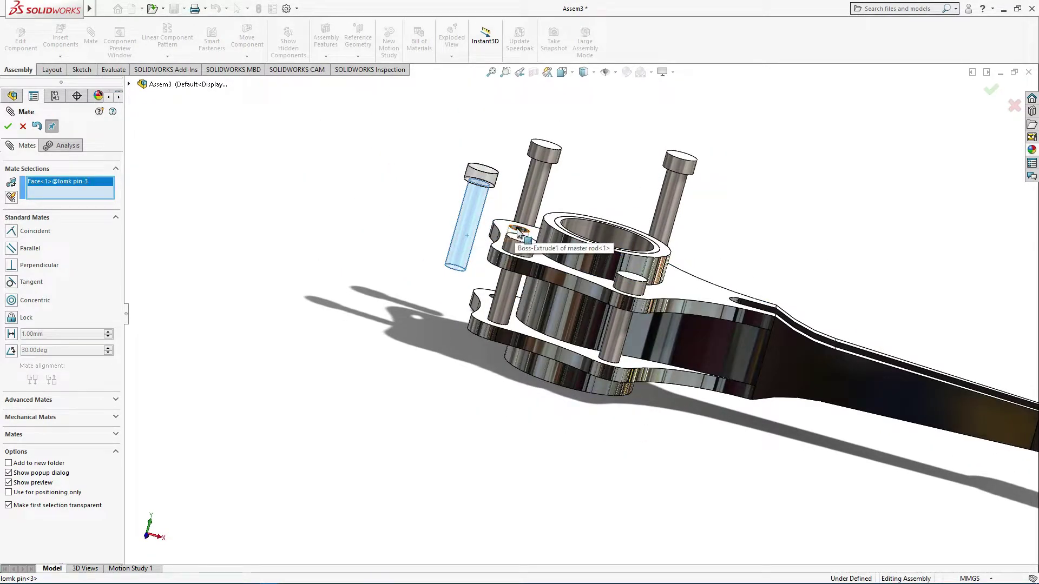
click(517, 231)
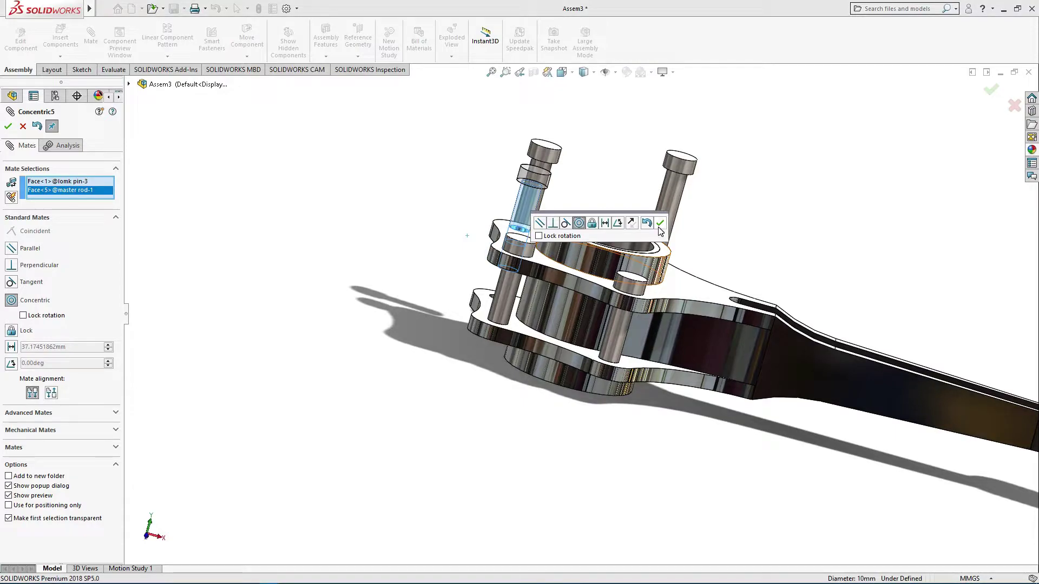
click(660, 230)
click(530, 241)
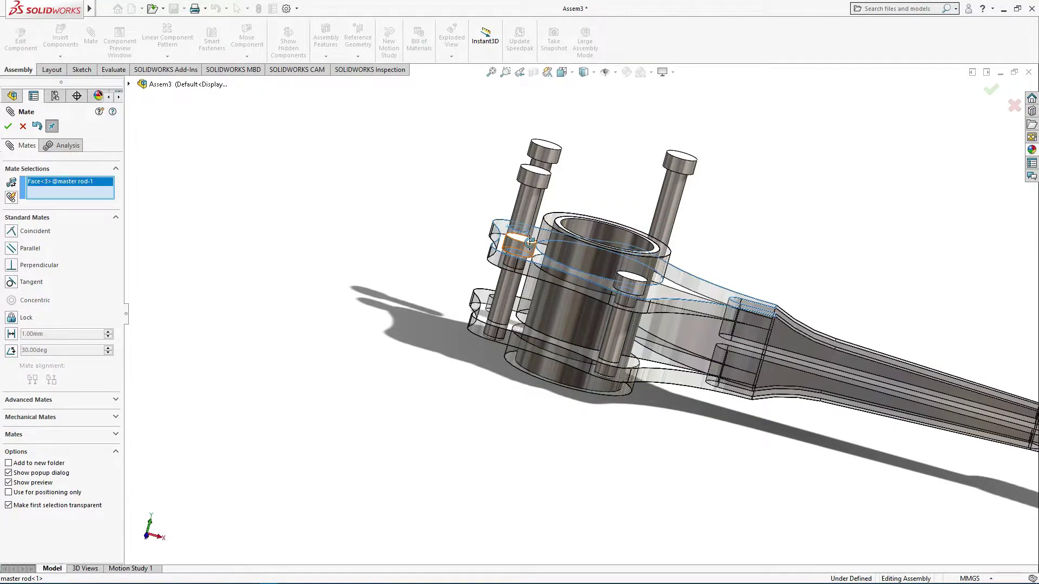
middle_drag(530, 242, 547, 173)
scroll(529, 259, down, 3)
scroll(529, 259, down, 3)
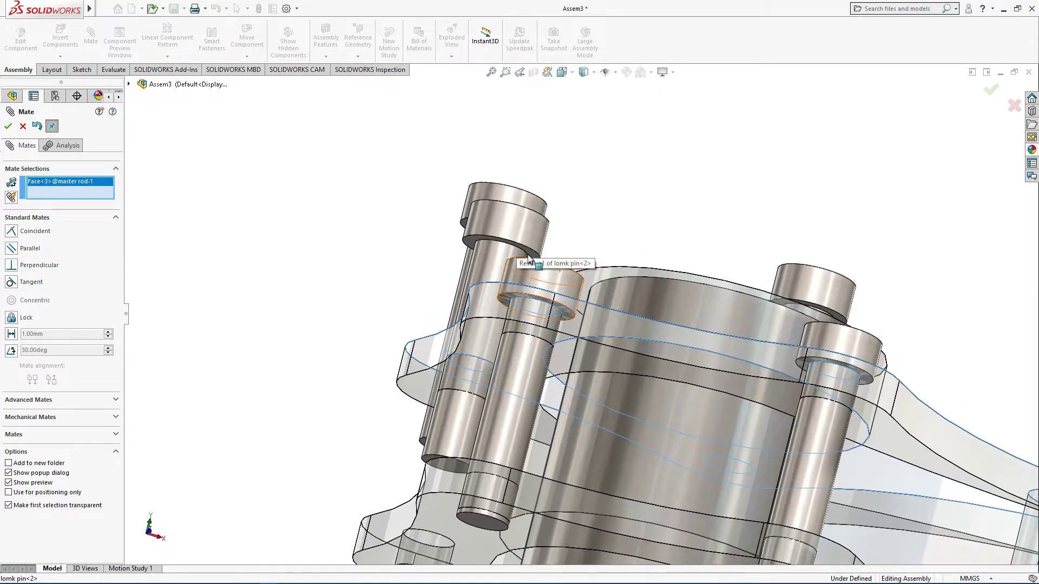
click(528, 259)
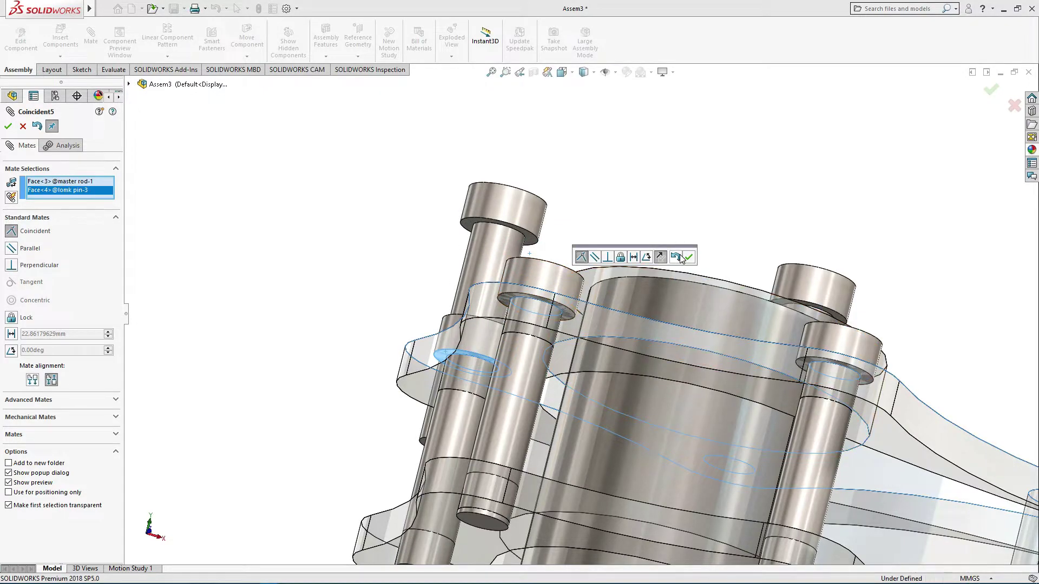
click(688, 258)
scroll(543, 227, up, 2)
Step: Mate lomk pin-4 concentric with a master rod hole and flush with its face
click(516, 272)
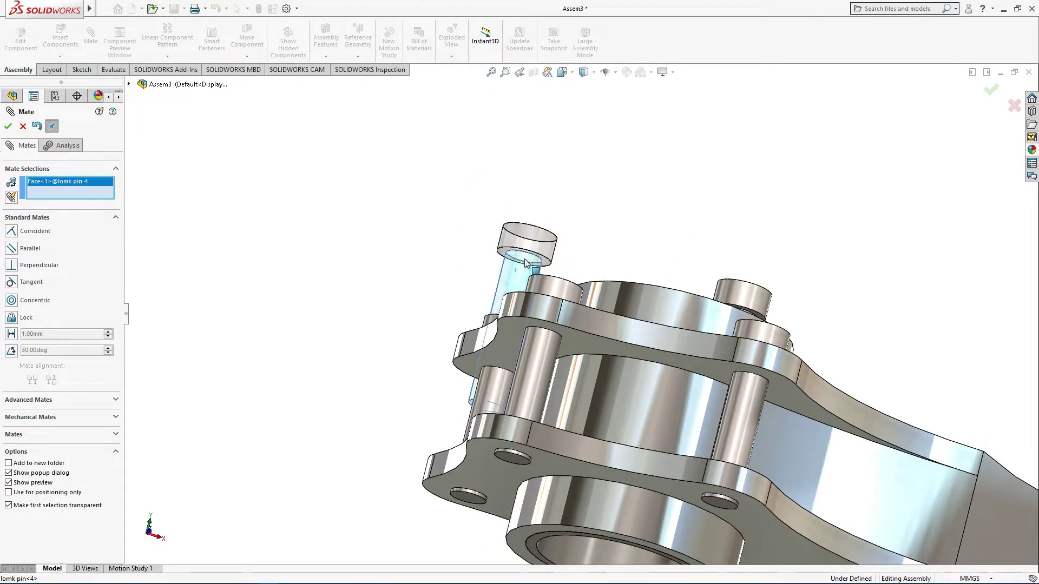
mouse_move(516, 273)
middle_down()
mouse_move(540, 384)
mouse_move(529, 378)
mouse_move(617, 317)
mouse_move(607, 359)
middle_up()
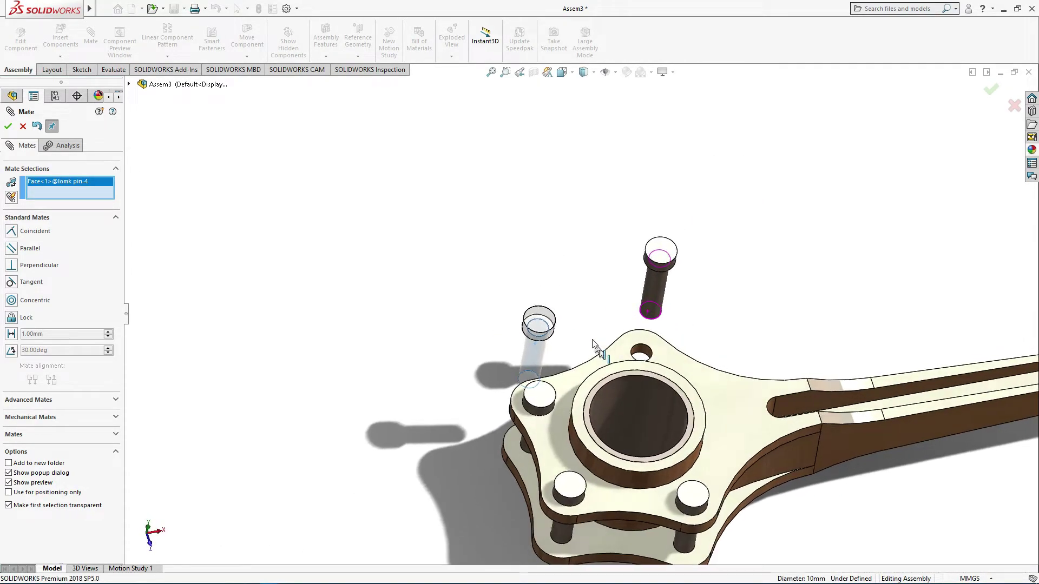
scroll(603, 352, up, 3)
scroll(606, 333, down, 2)
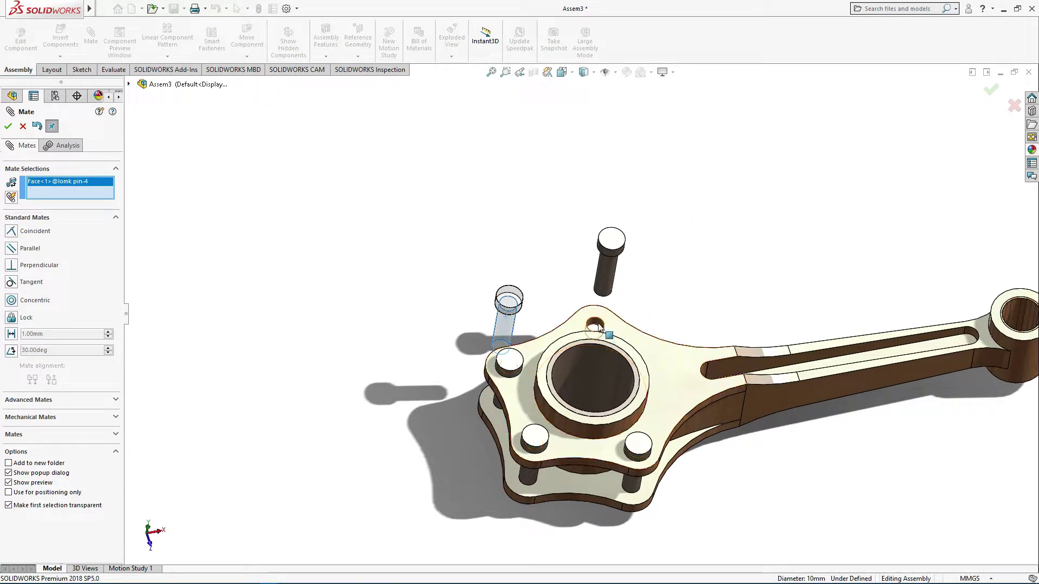
click(605, 330)
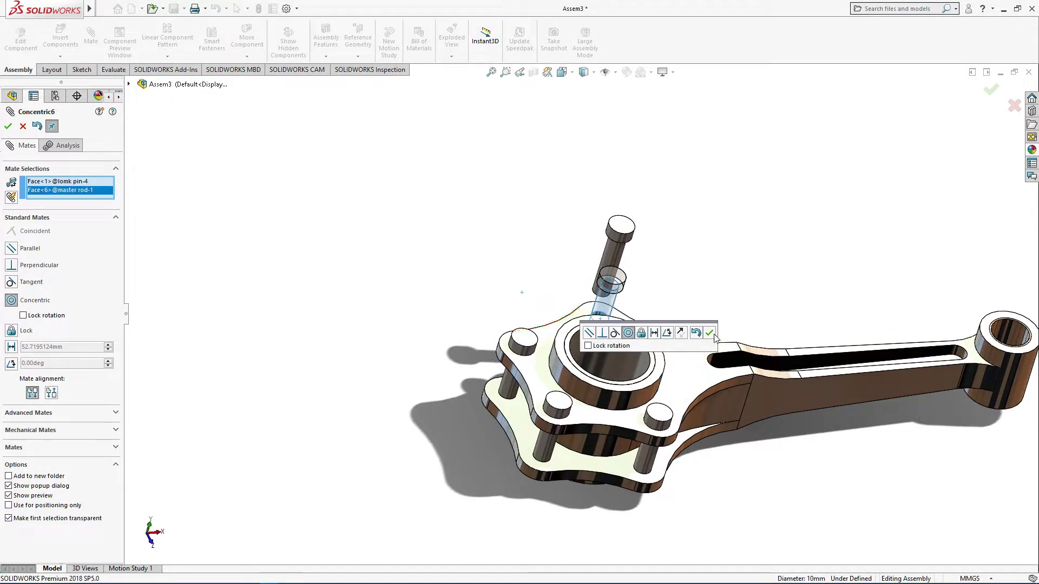
click(712, 333)
click(676, 355)
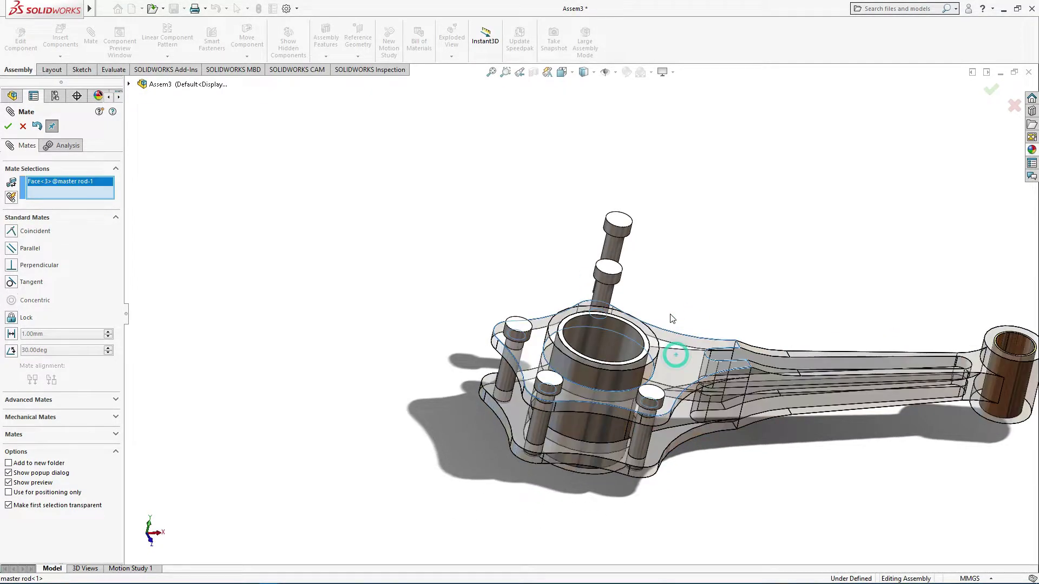
mouse_move(670, 318)
middle_down()
mouse_move(622, 225)
mouse_move(659, 309)
mouse_move(643, 290)
mouse_move(650, 278)
mouse_move(644, 285)
middle_up()
scroll(639, 290, down, 2)
click(634, 286)
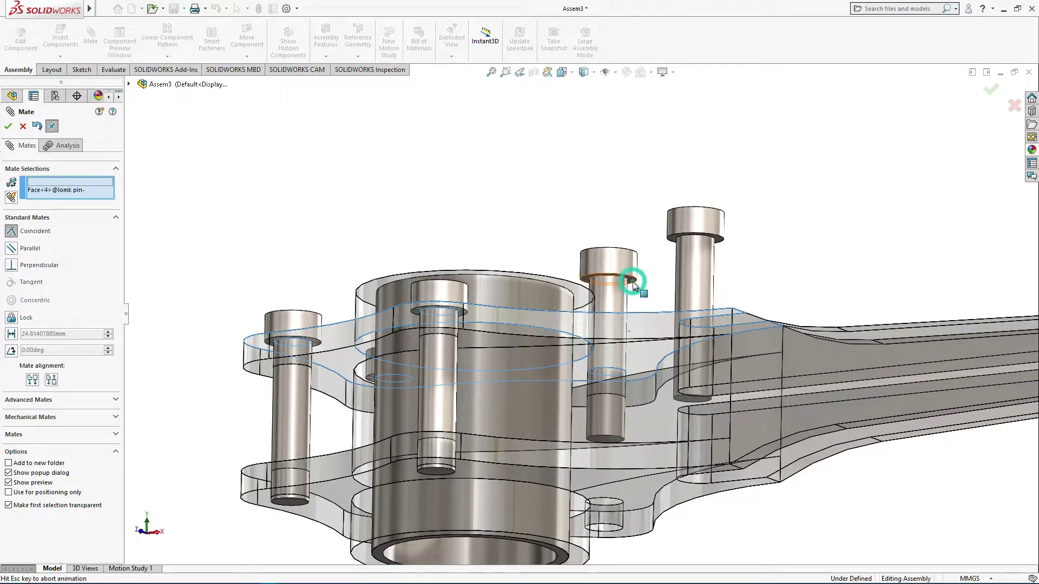
click(757, 259)
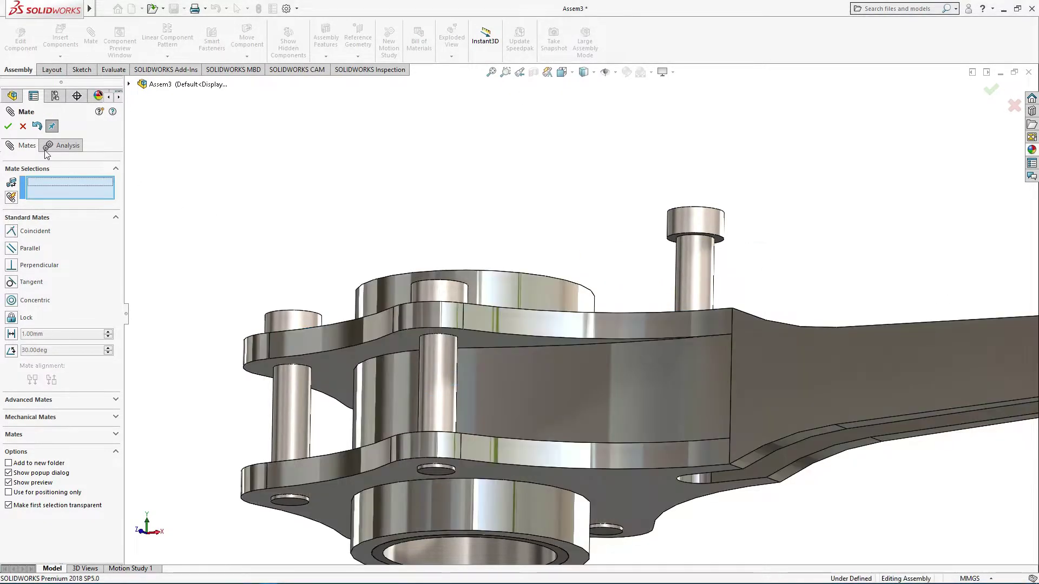
Step: Finish mating and delete the spare lomk pin<5>, confirming the deletion
click(9, 126)
middle_drag(294, 158, 497, 269)
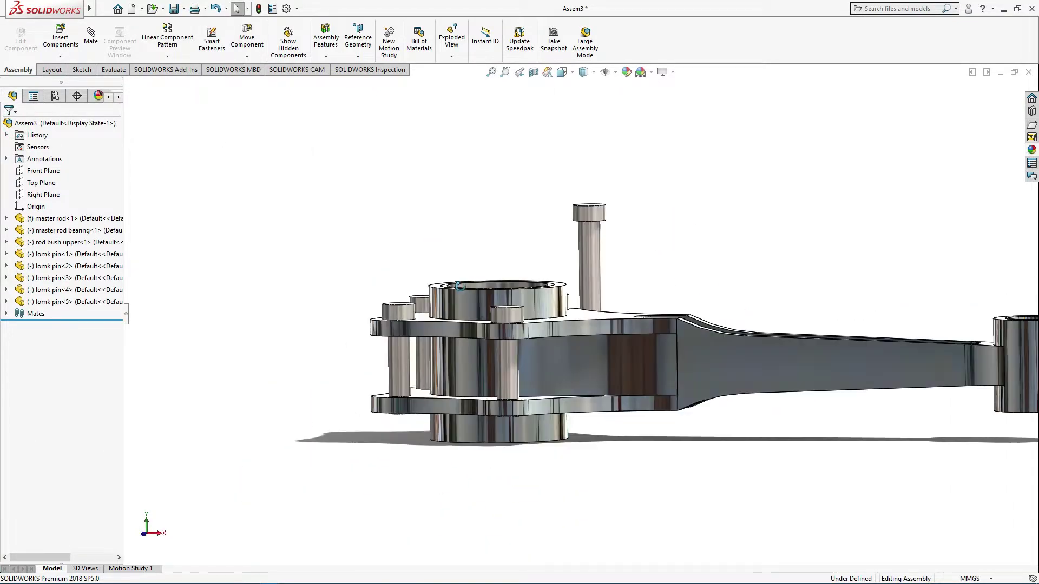
click(538, 223)
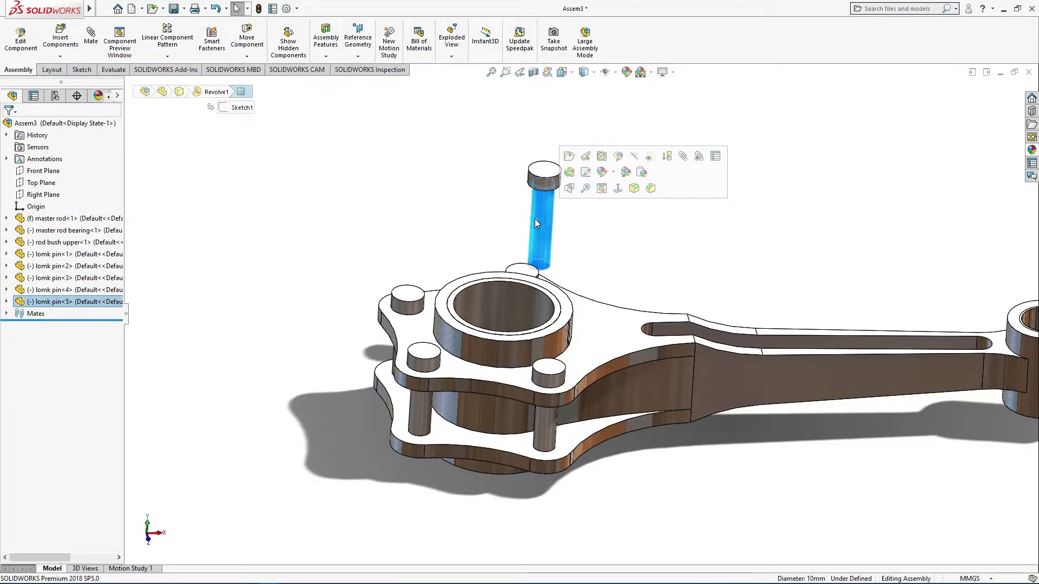
key(Delete)
click(586, 233)
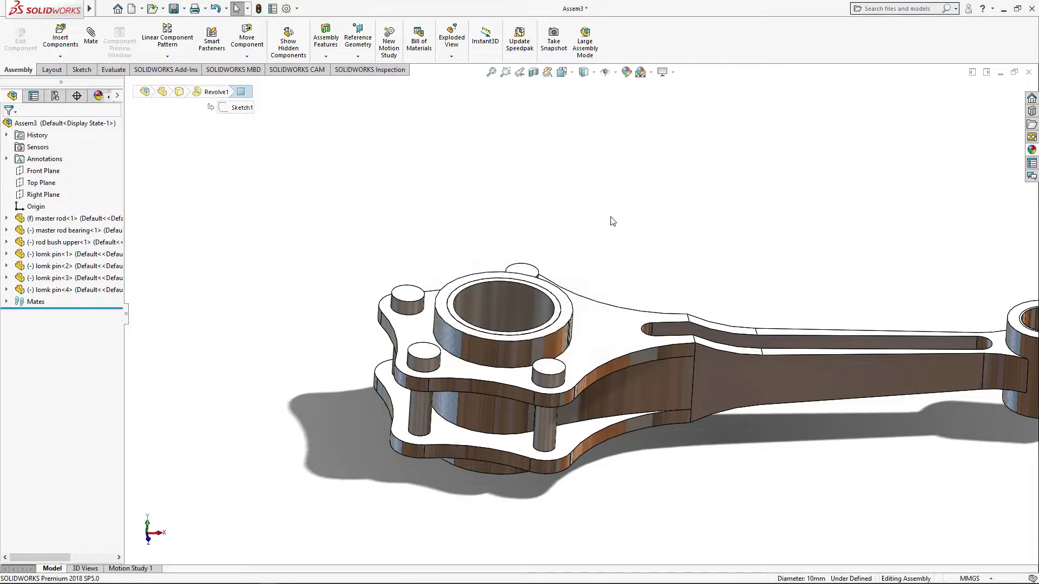
scroll(611, 216, up, 3)
scroll(626, 285, up, 3)
mouse_move(626, 285)
middle_down()
mouse_move(641, 281)
mouse_move(645, 293)
mouse_move(640, 268)
middle_up()
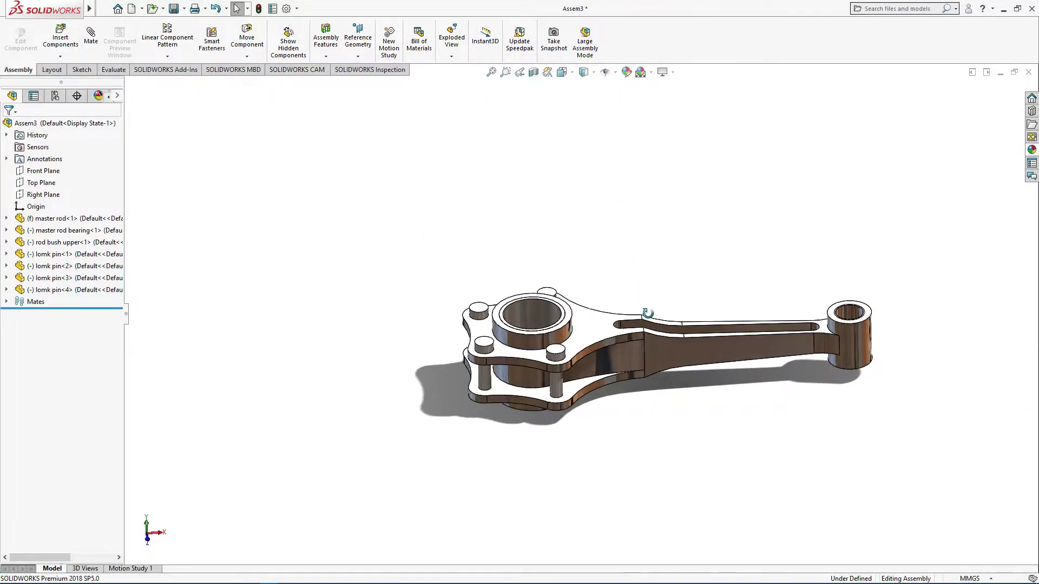
Step: Save the assembly under the file name 'Radial engine'
click(173, 9)
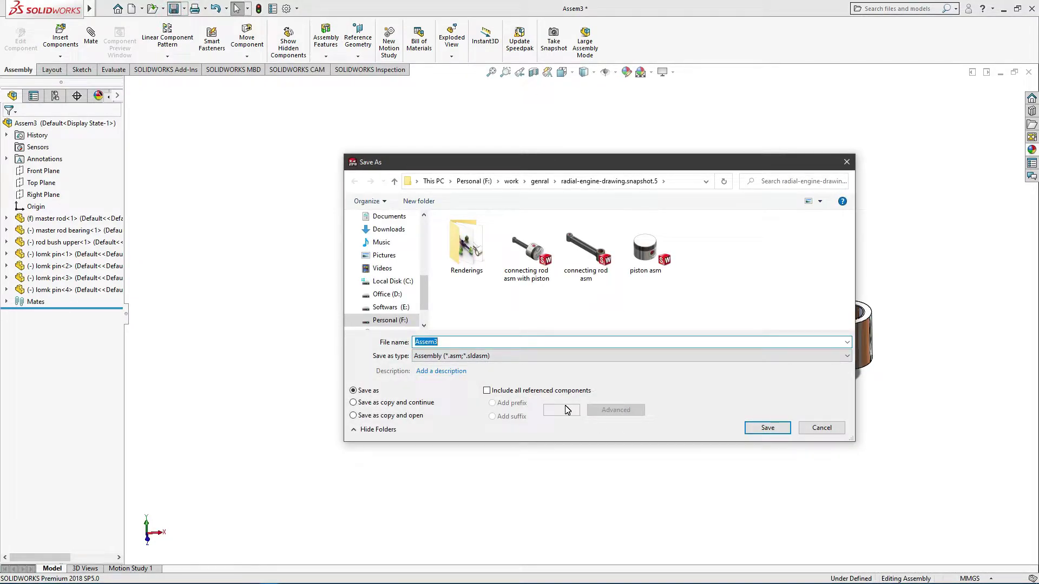
text(R)
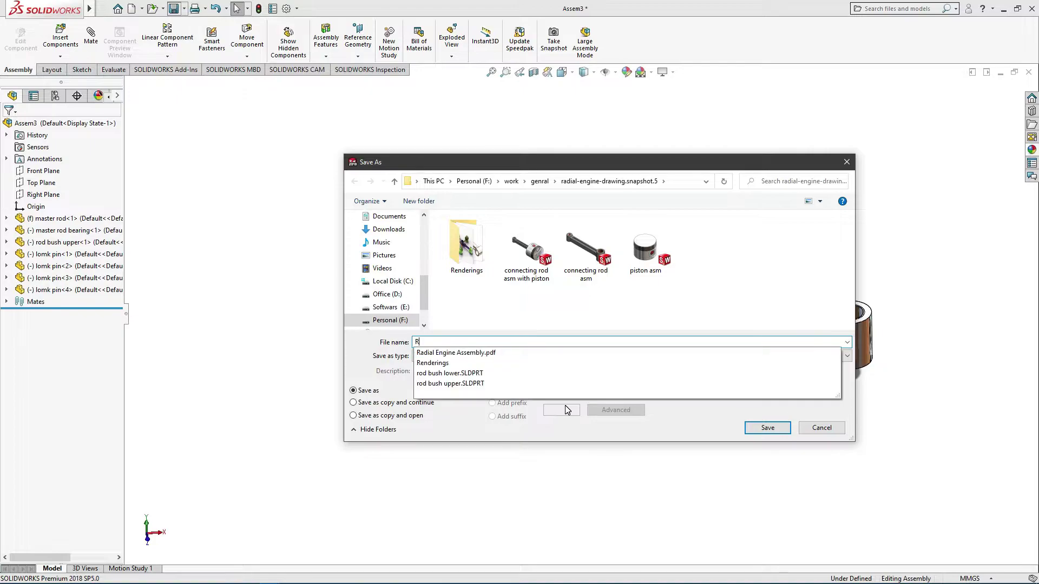
text(adial engin)
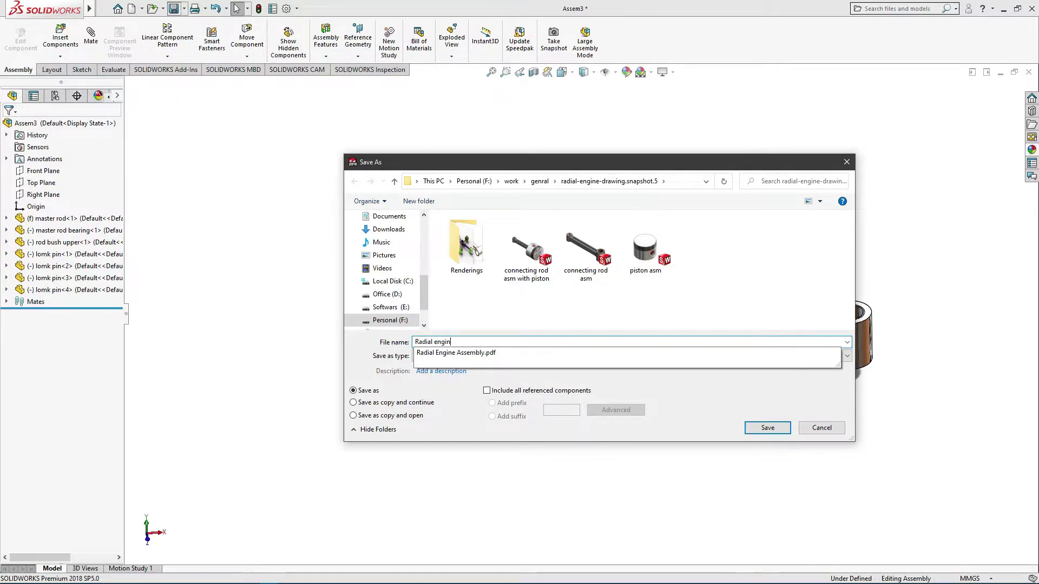
text(e)
key(BackSpace)
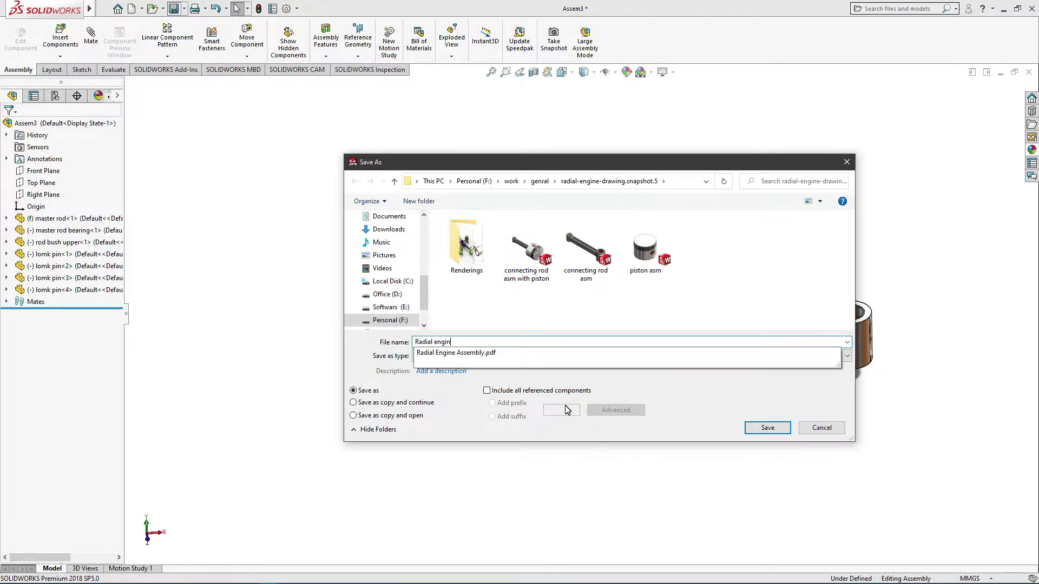
click(769, 428)
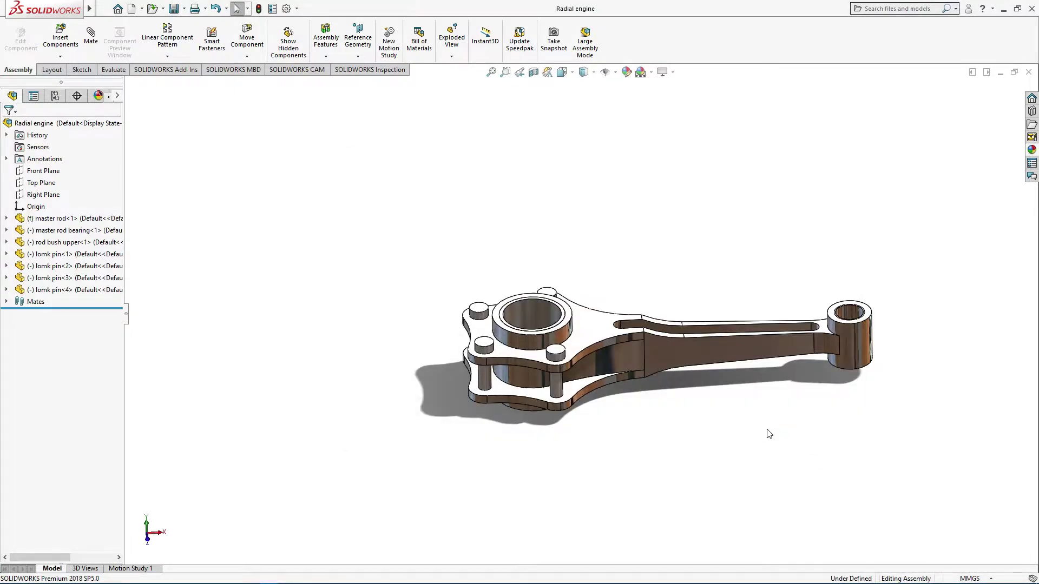
Step: Insert the open piston asm subassembly, placing it right of the rod's small end
click(60, 35)
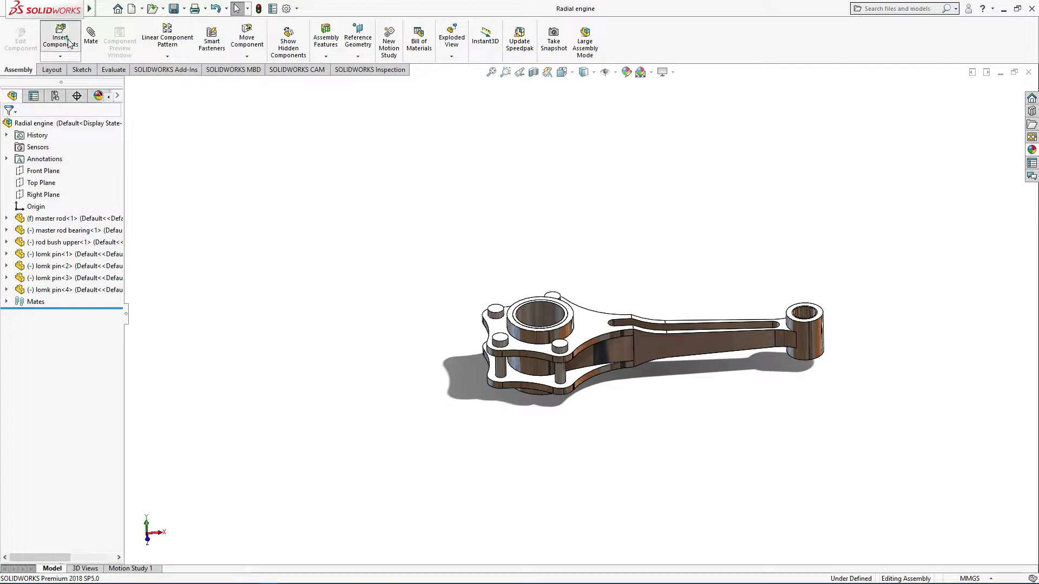
click(38, 262)
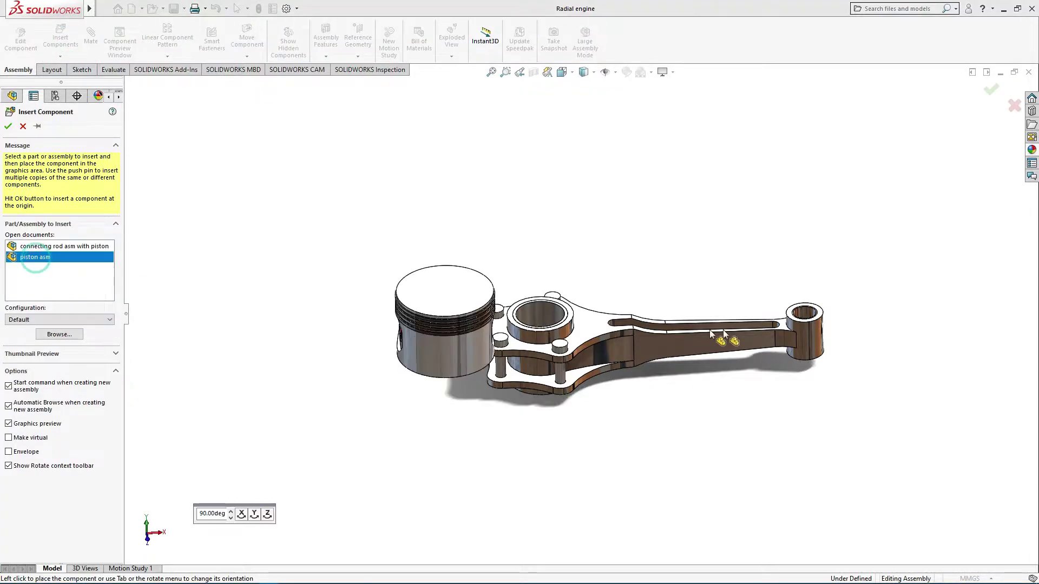
click(885, 280)
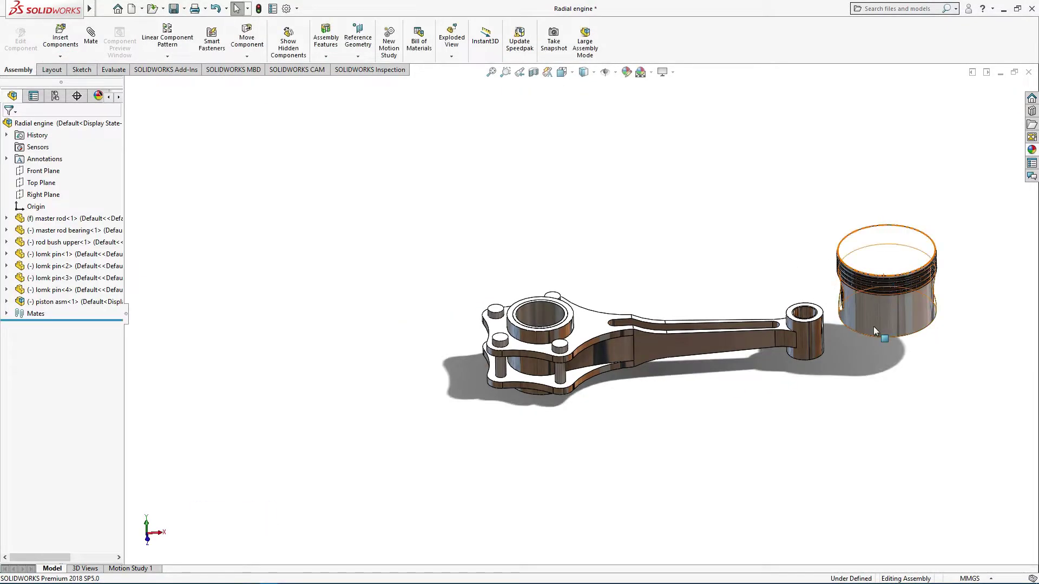
Step: Check the small-end bush face and the piston pin's inner face, then clear the selection
click(813, 336)
mouse_move(858, 323)
middle_down()
mouse_move(797, 217)
mouse_move(839, 176)
mouse_move(844, 184)
middle_up()
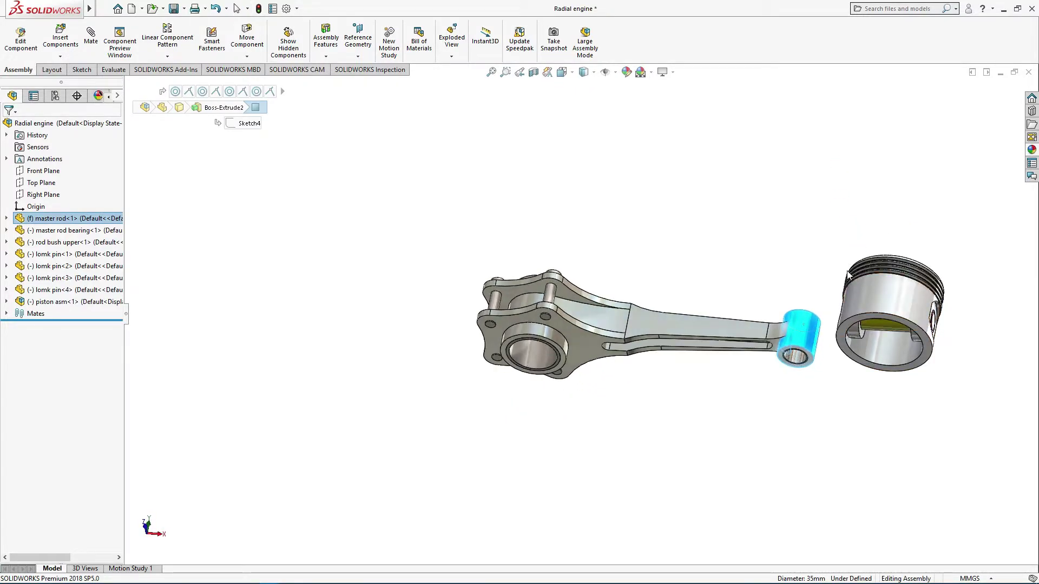
click(875, 322)
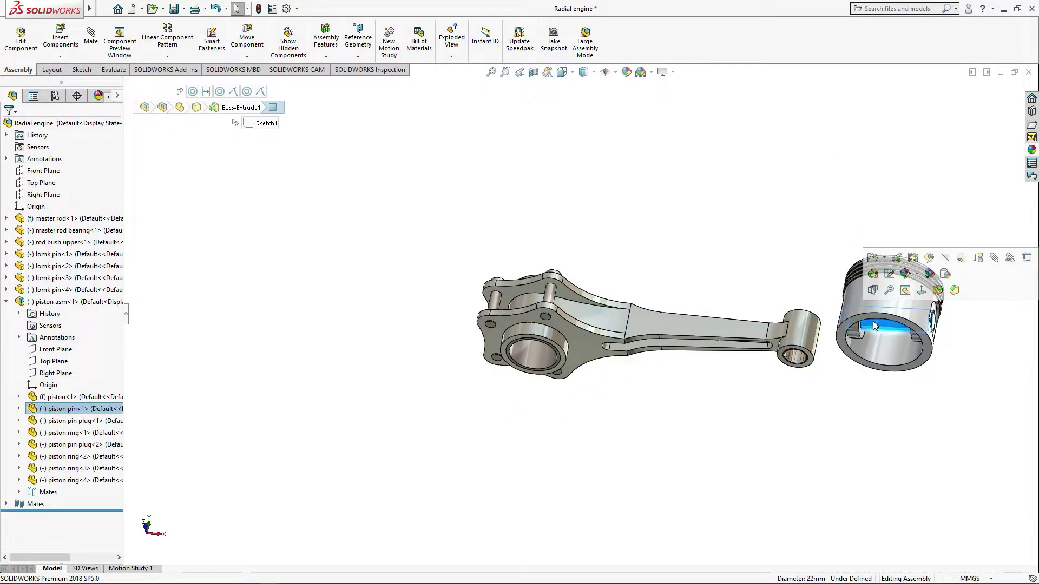
click(236, 153)
Step: Mate the rod's small-end bush face concentric with the piston's pin bore
click(86, 40)
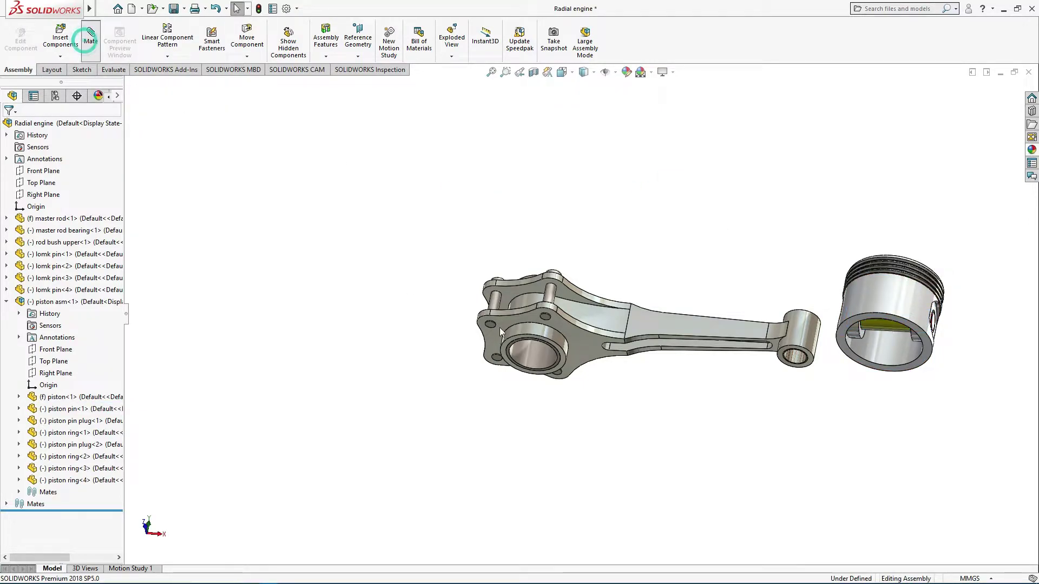
click(800, 333)
click(886, 328)
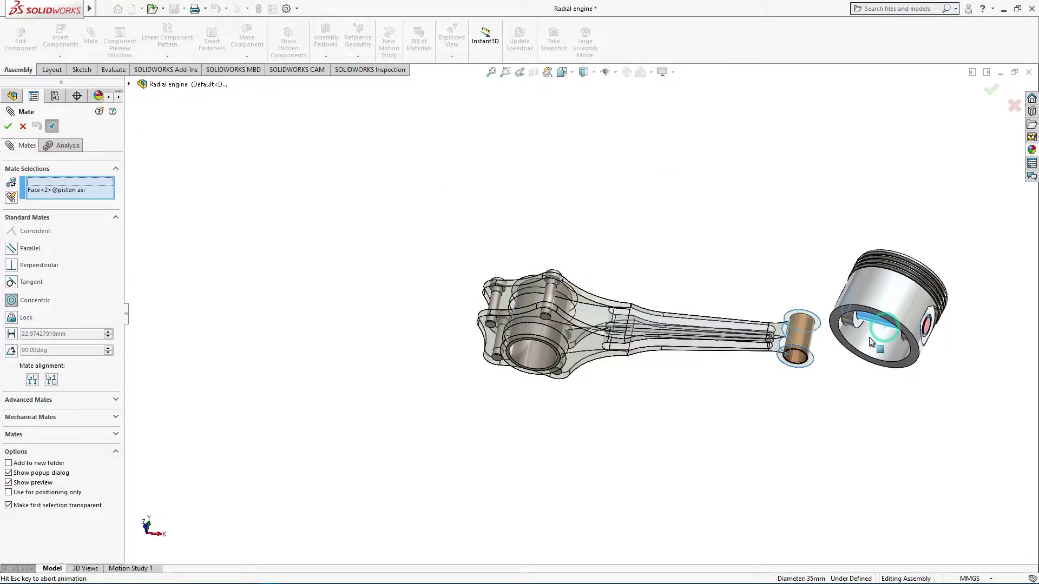
click(1004, 353)
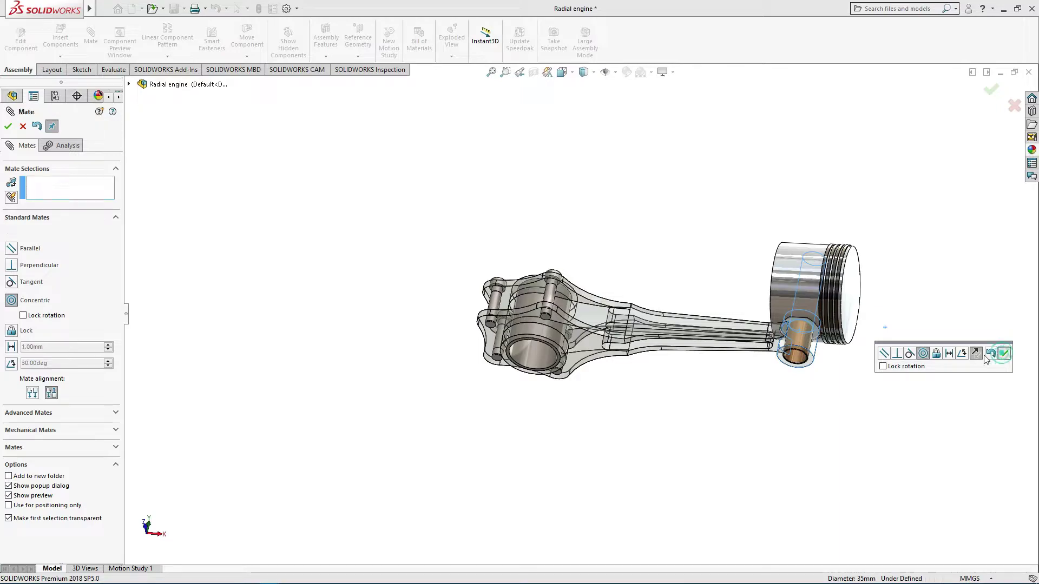
Step: Add a 4.00 mm distance mate between the master rod bushing face and the piston face
click(817, 365)
mouse_move(856, 287)
middle_down()
mouse_move(877, 395)
mouse_move(823, 357)
middle_up()
click(767, 290)
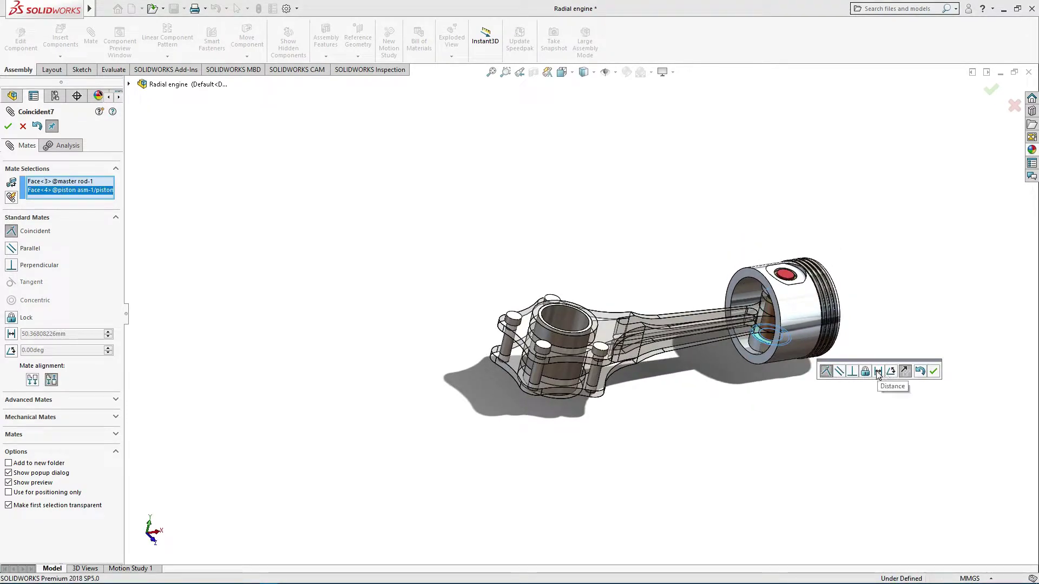
click(878, 372)
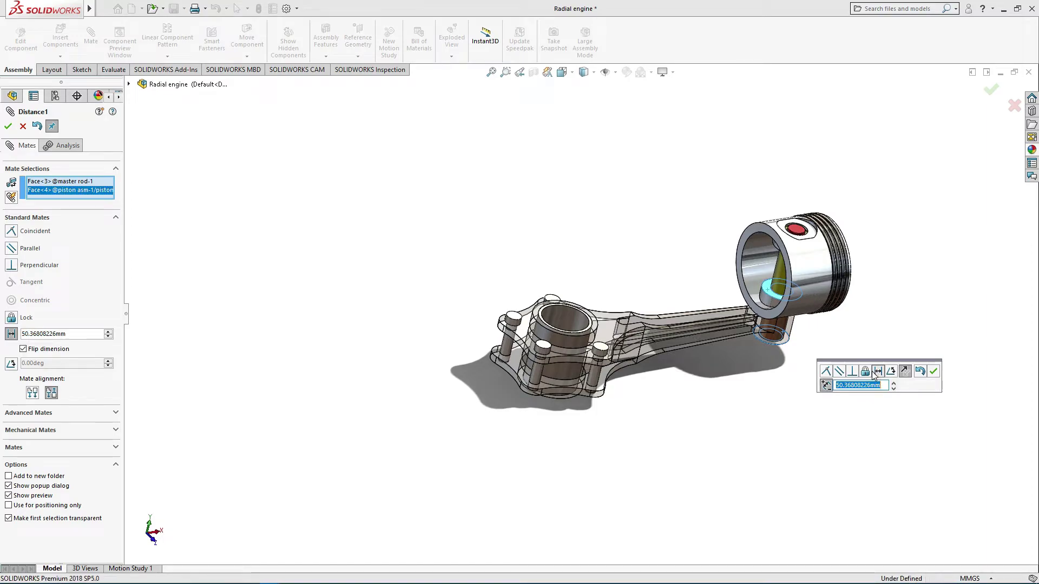
text(4)
key(Return)
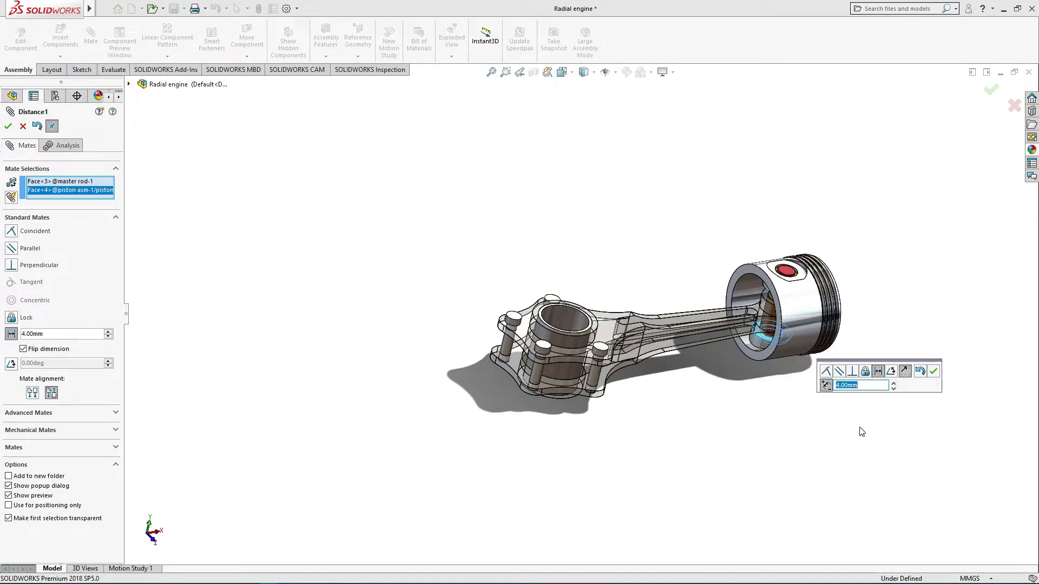
mouse_move(834, 398)
middle_down()
mouse_move(882, 331)
mouse_move(762, 340)
mouse_move(762, 325)
middle_up()
scroll(775, 334, down, 3)
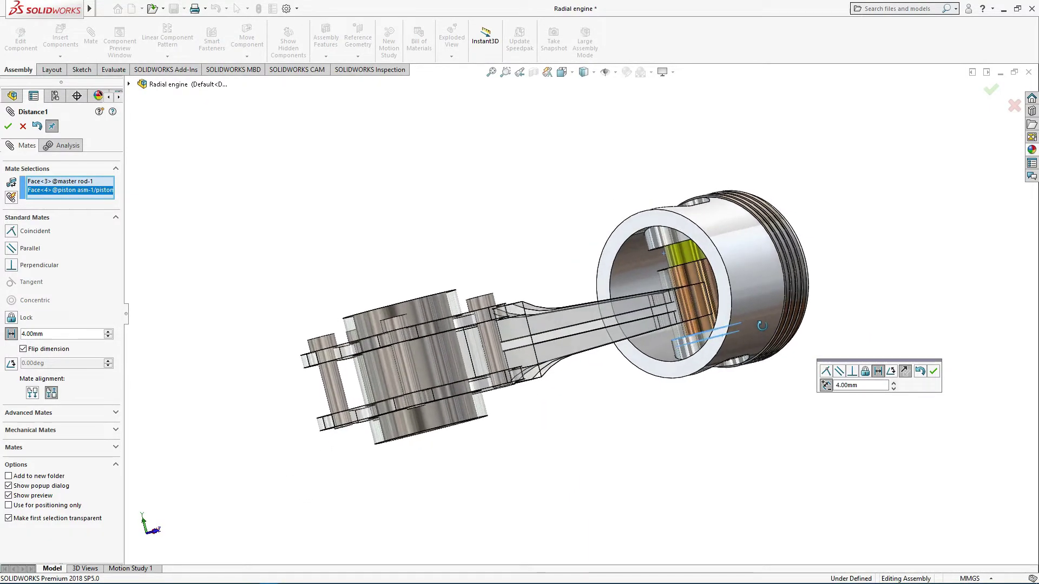
click(932, 372)
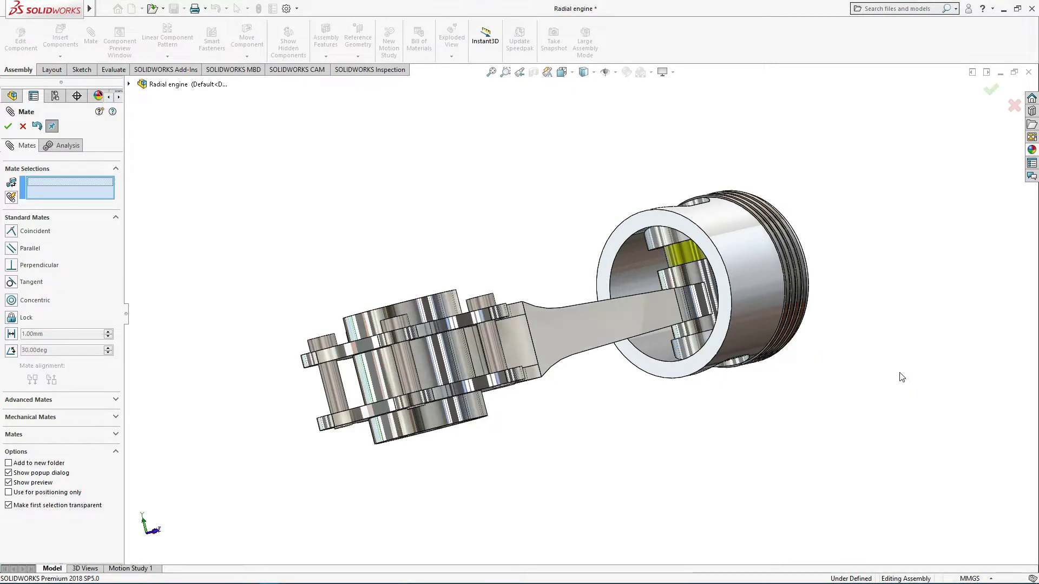
Step: Close the Mate tool, collapse piston asm<1>, and select Distance1 in the Mates folder
mouse_move(932, 378)
middle_down()
mouse_move(871, 355)
mouse_move(886, 350)
mouse_move(892, 364)
middle_up()
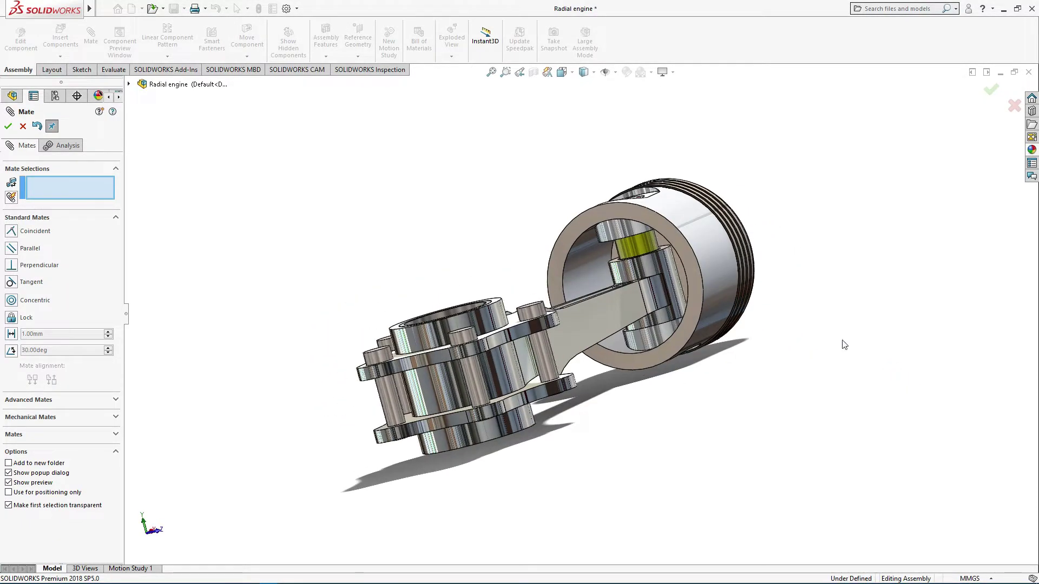
mouse_move(842, 343)
middle_down()
mouse_move(793, 352)
mouse_move(807, 257)
mouse_move(819, 388)
mouse_move(800, 378)
middle_up()
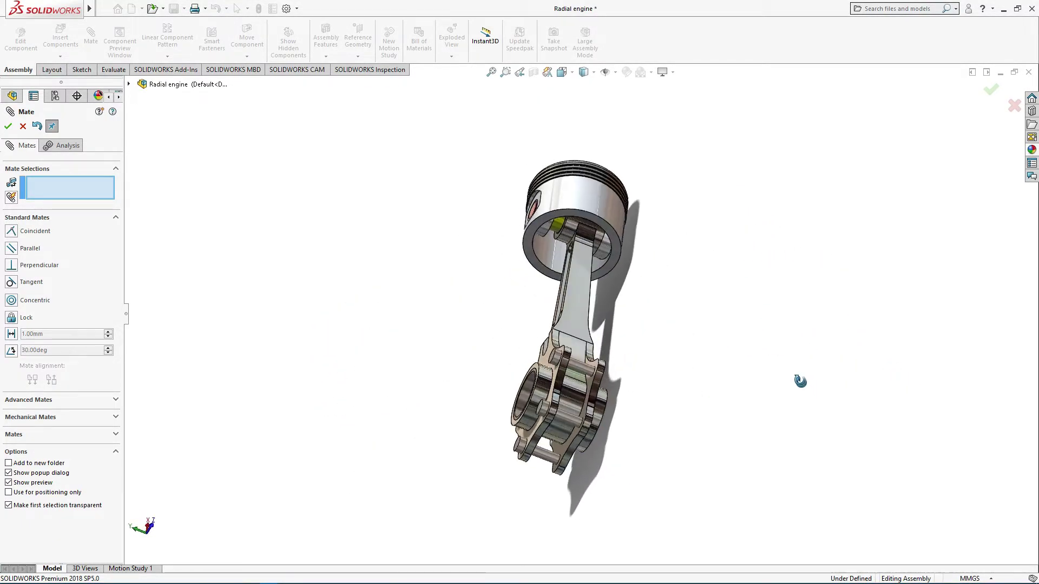
click(22, 126)
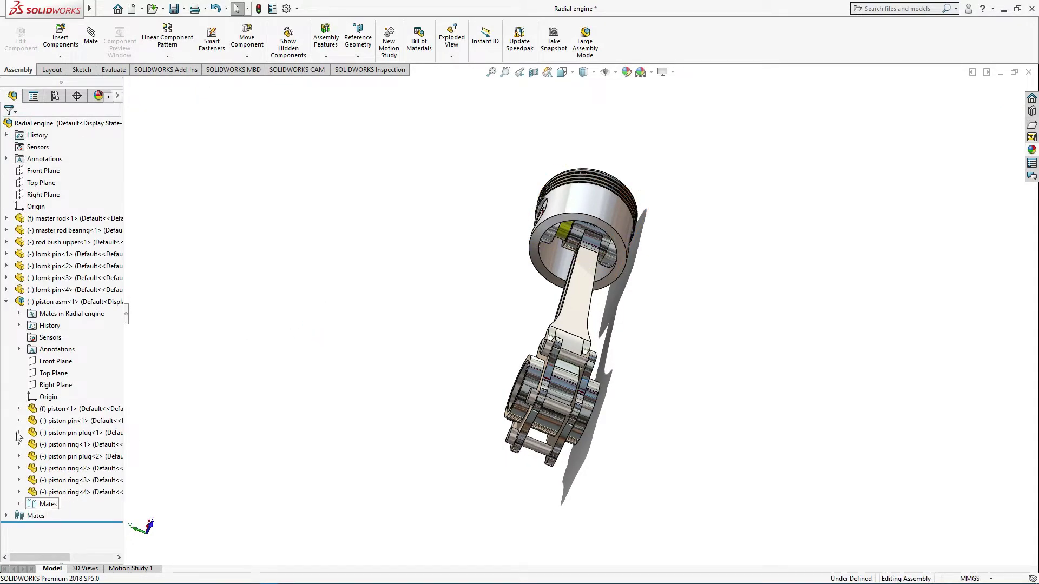
click(5, 302)
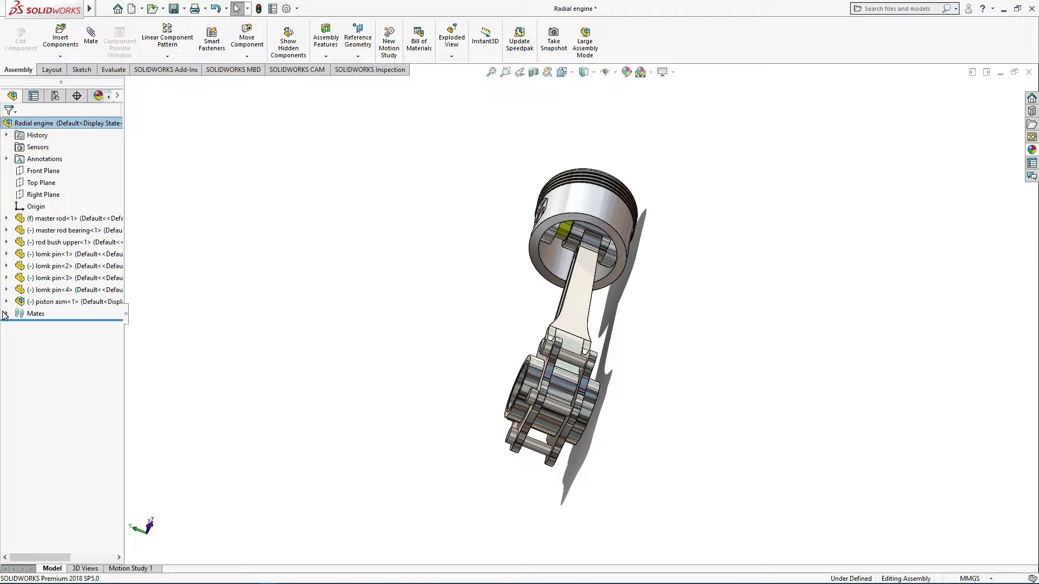
click(6, 314)
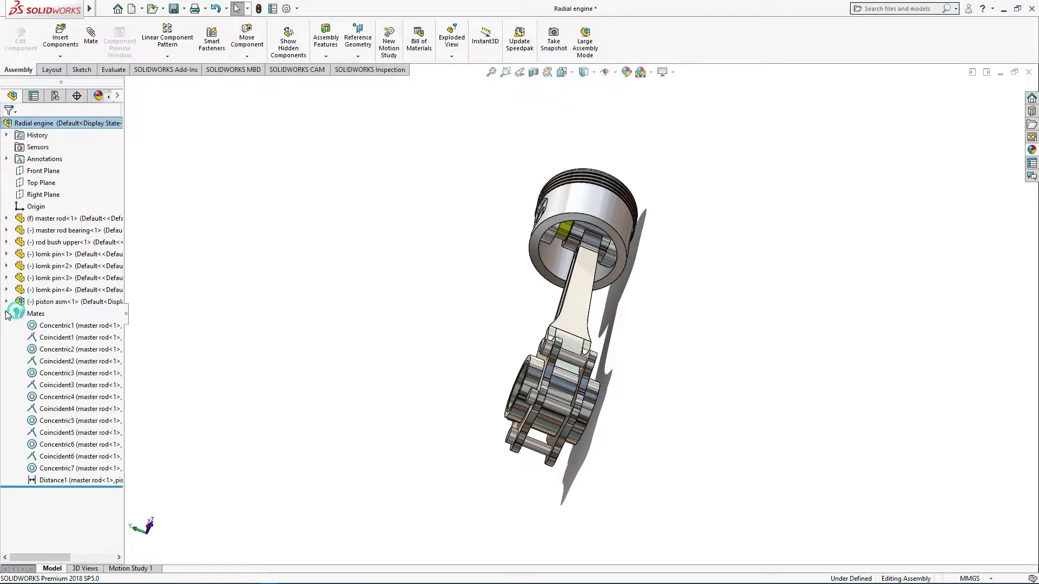
click(65, 481)
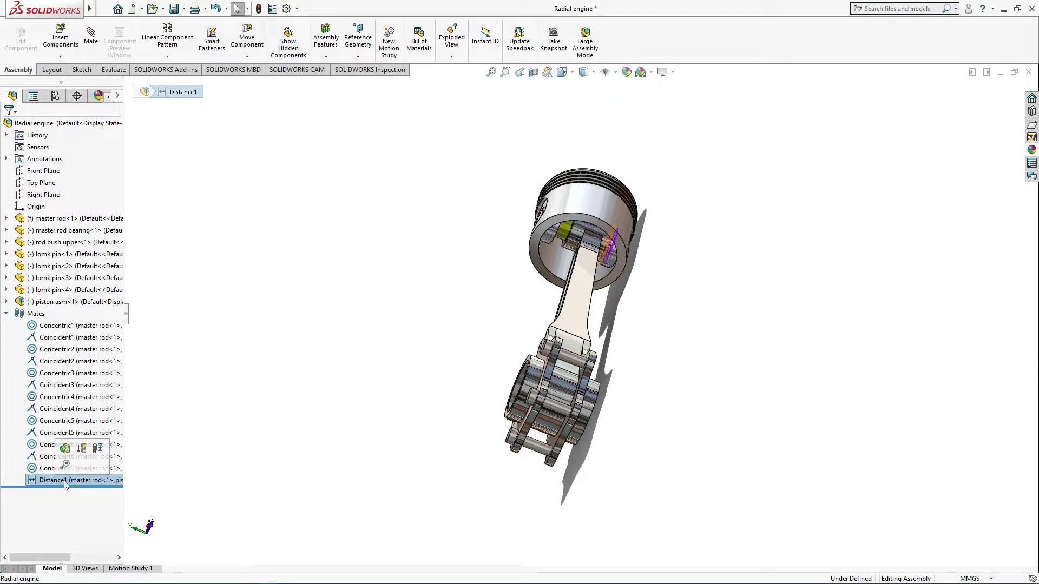
Step: Edit Distance1, flipping the piston's mate alignment twice before reapplying it
click(65, 449)
middle_drag(578, 332, 599, 341)
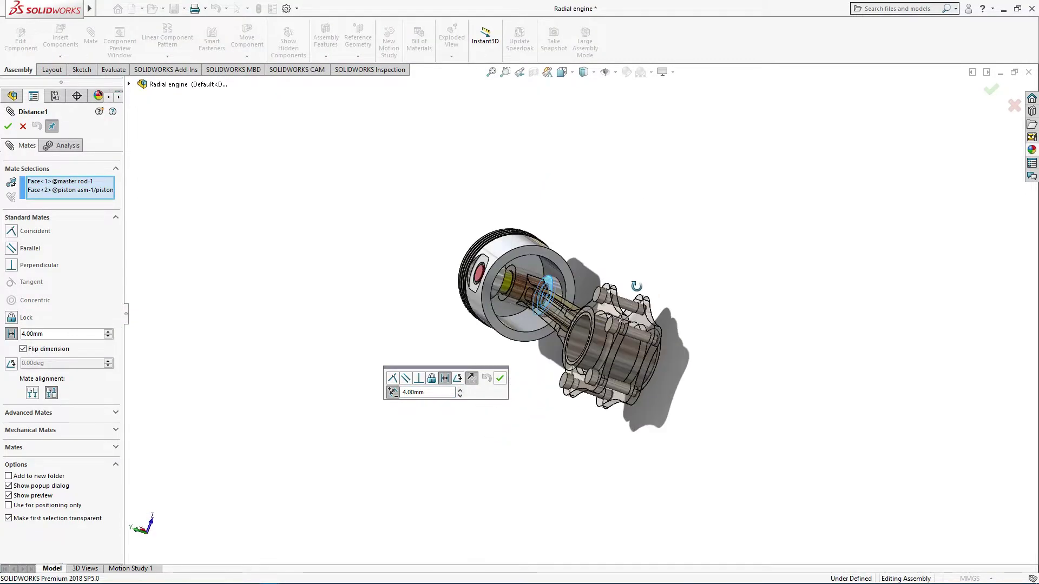
scroll(565, 251, down, 2)
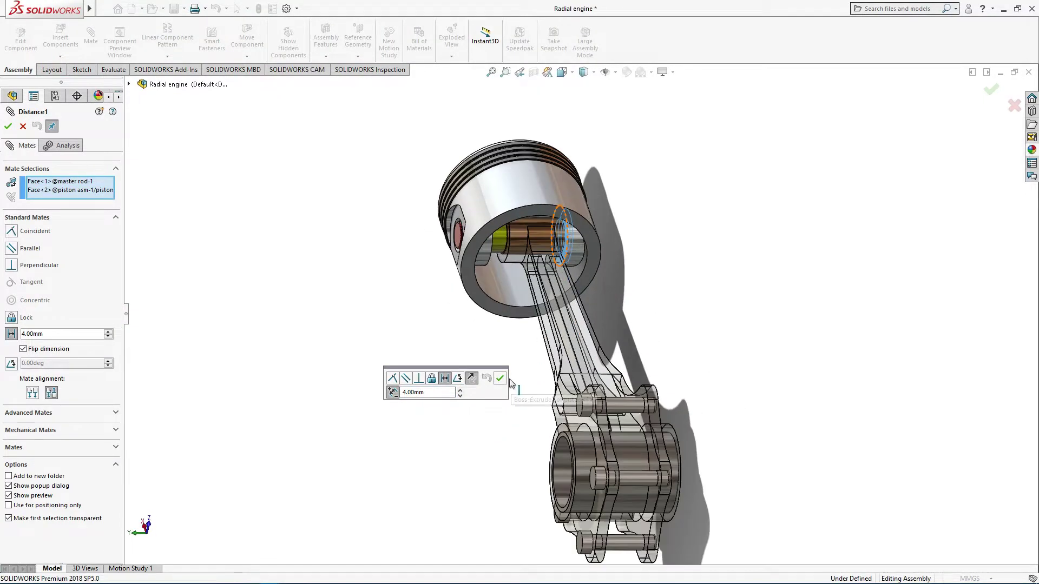
click(471, 378)
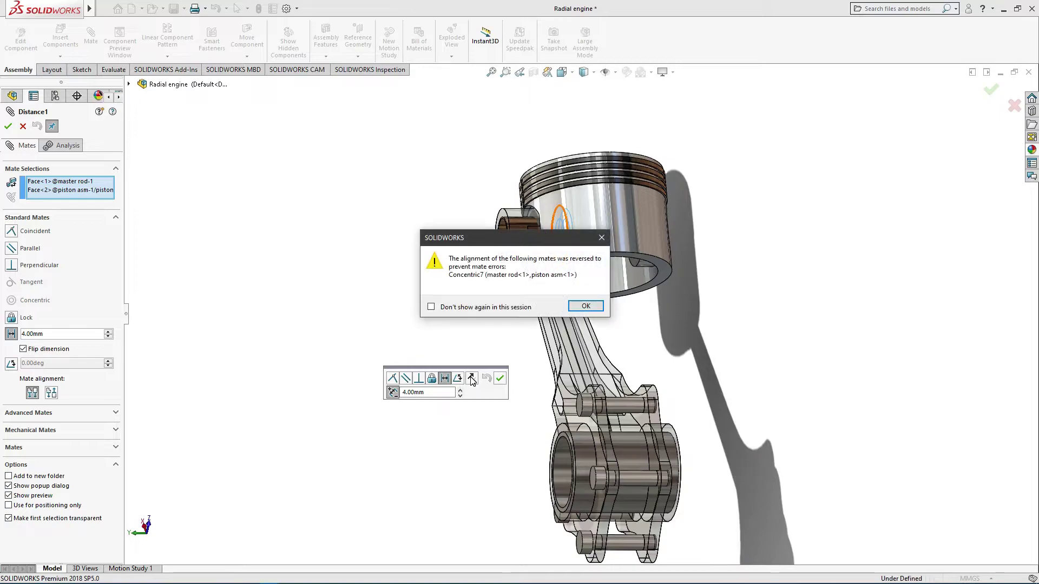
click(586, 306)
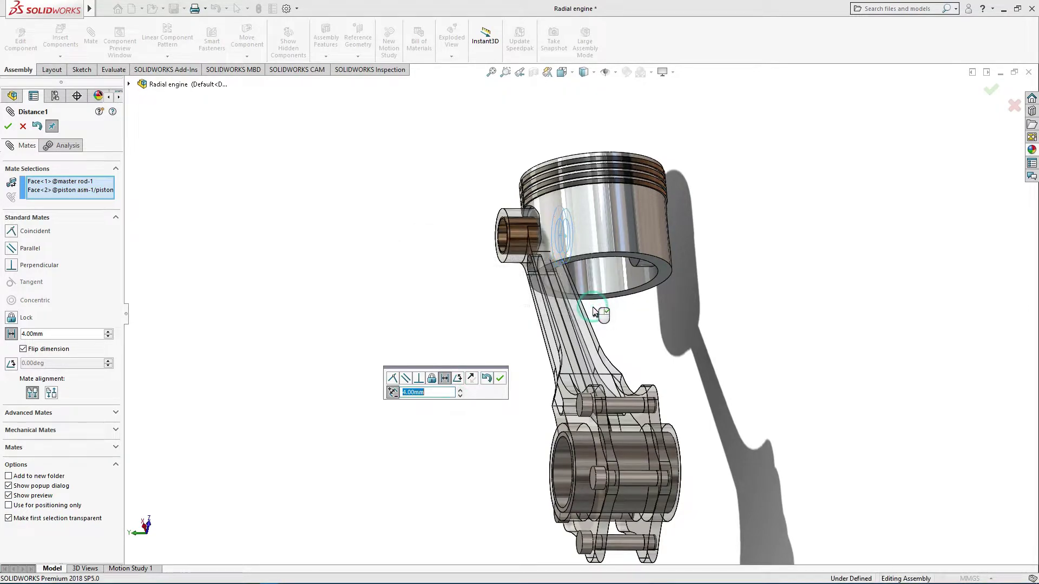
click(470, 378)
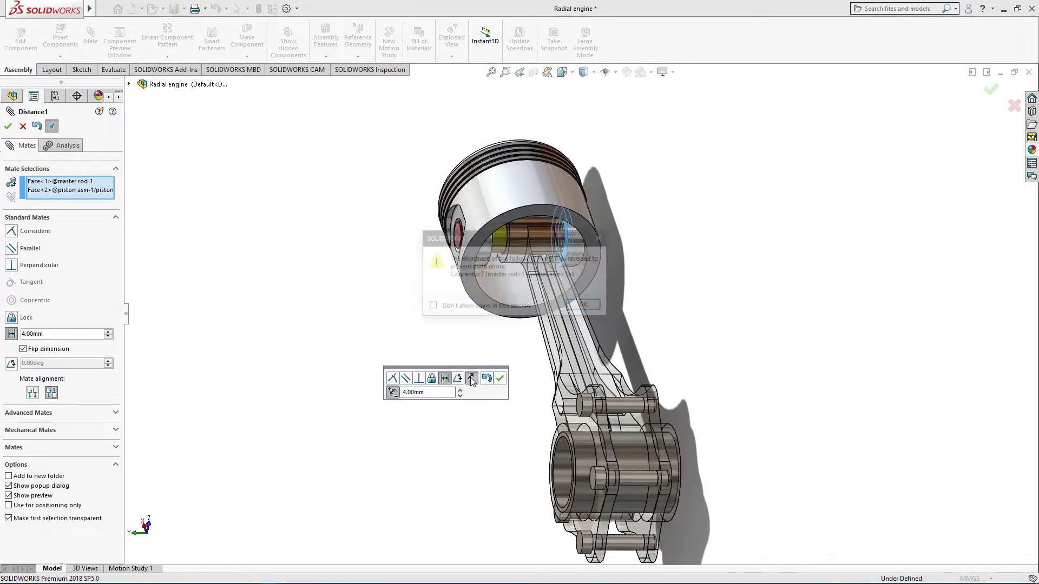
click(579, 307)
middle_drag(579, 307, 581, 284)
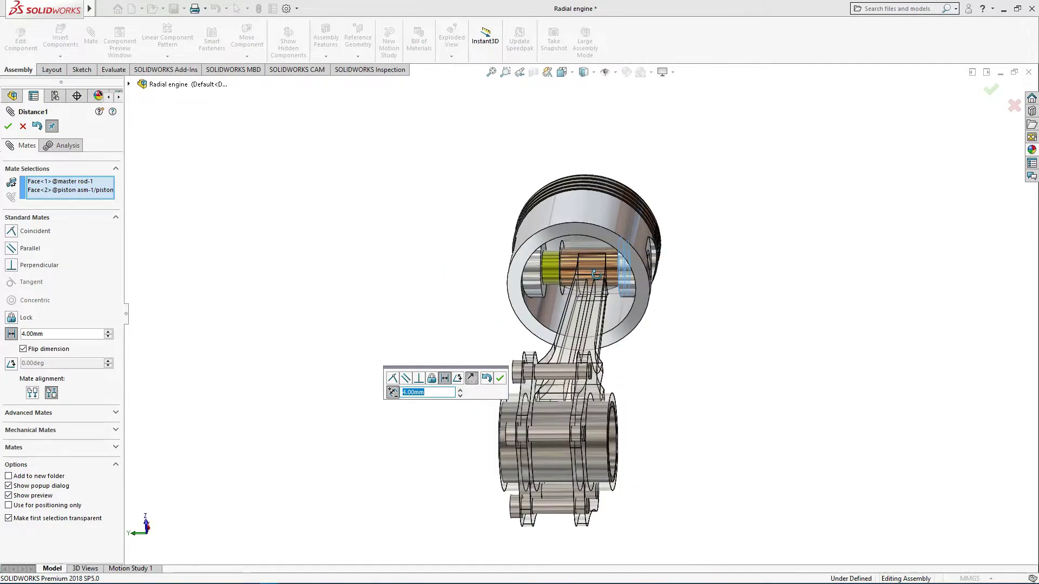
scroll(577, 279, down, 2)
scroll(578, 280, down, 2)
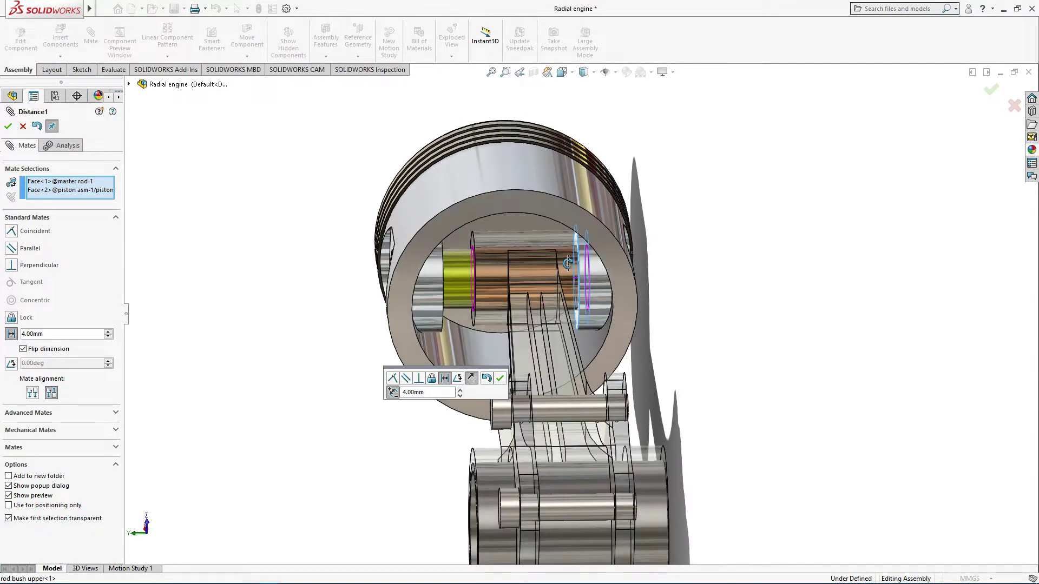
scroll(578, 279, down, 2)
scroll(573, 249, down, 2)
scroll(572, 250, down, 2)
scroll(572, 250, down, 1)
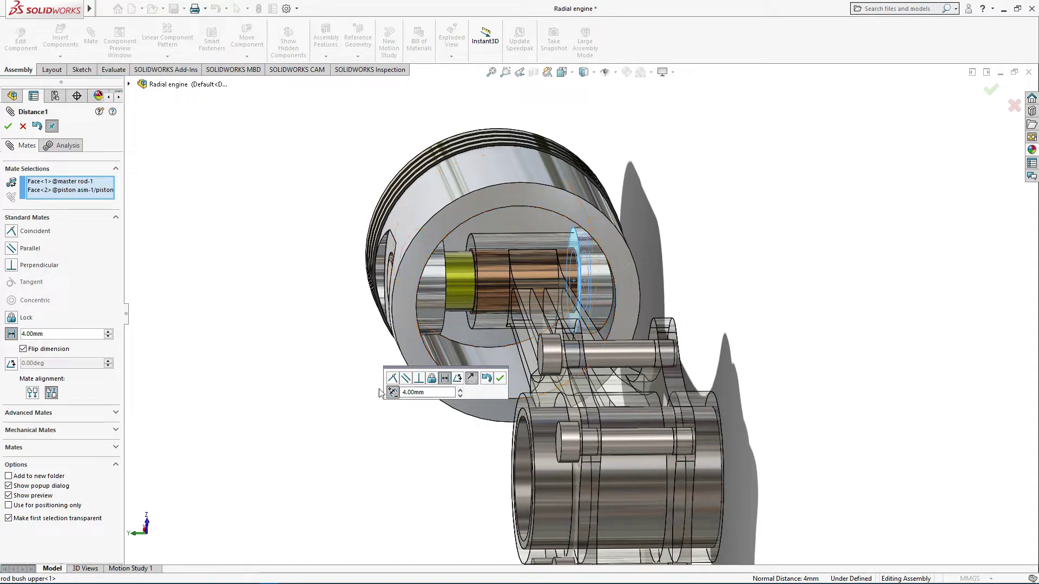
click(500, 378)
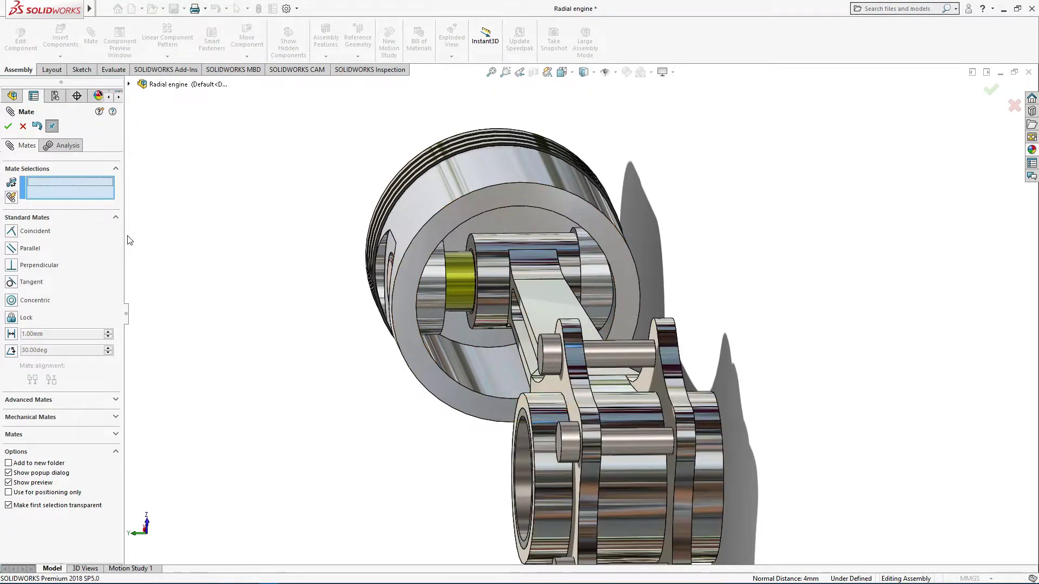
Step: Delete the Distance1 mate from the assembly
click(25, 128)
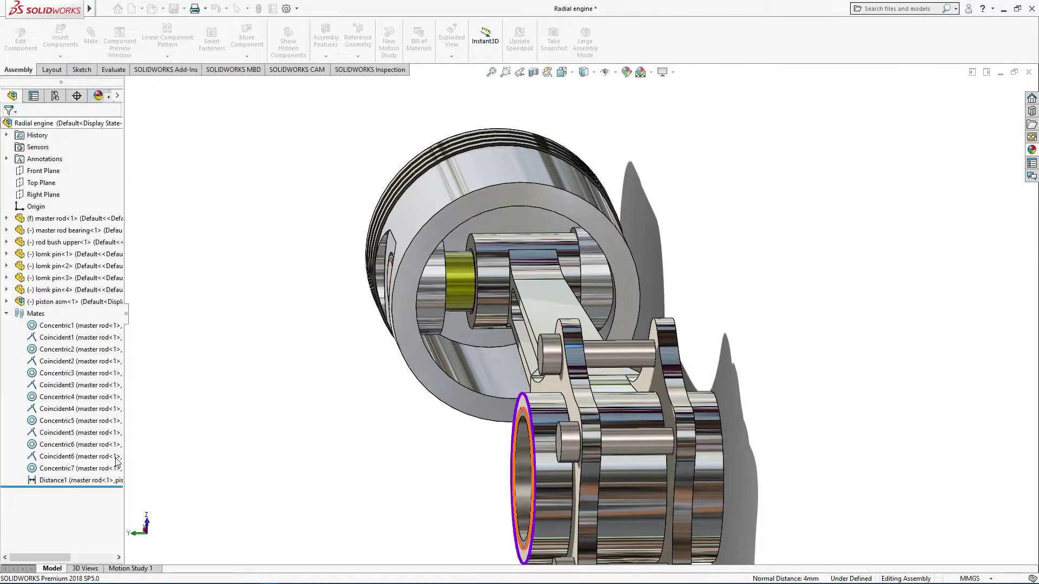
click(80, 481)
key(Delete)
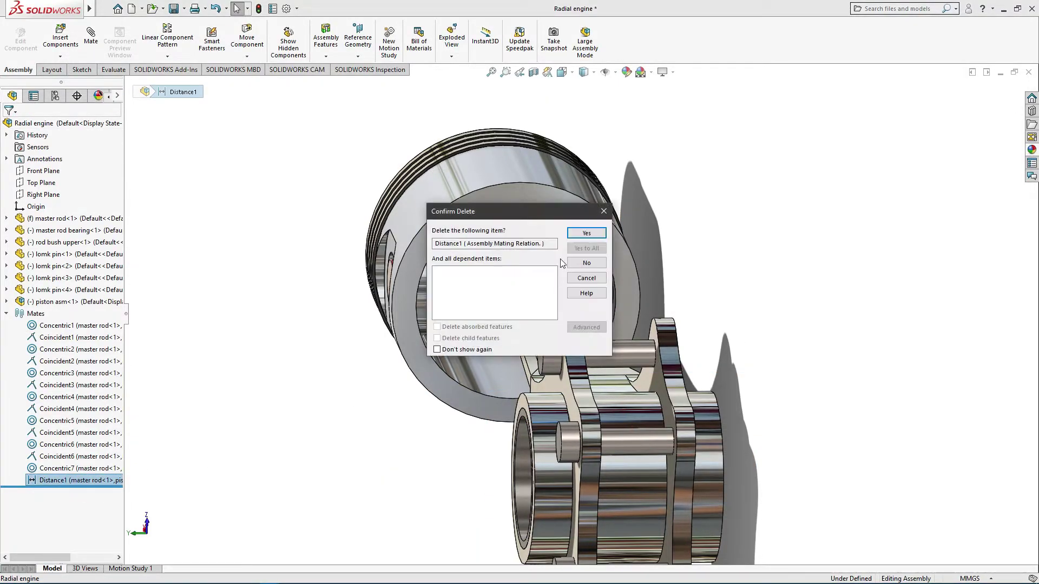
click(586, 233)
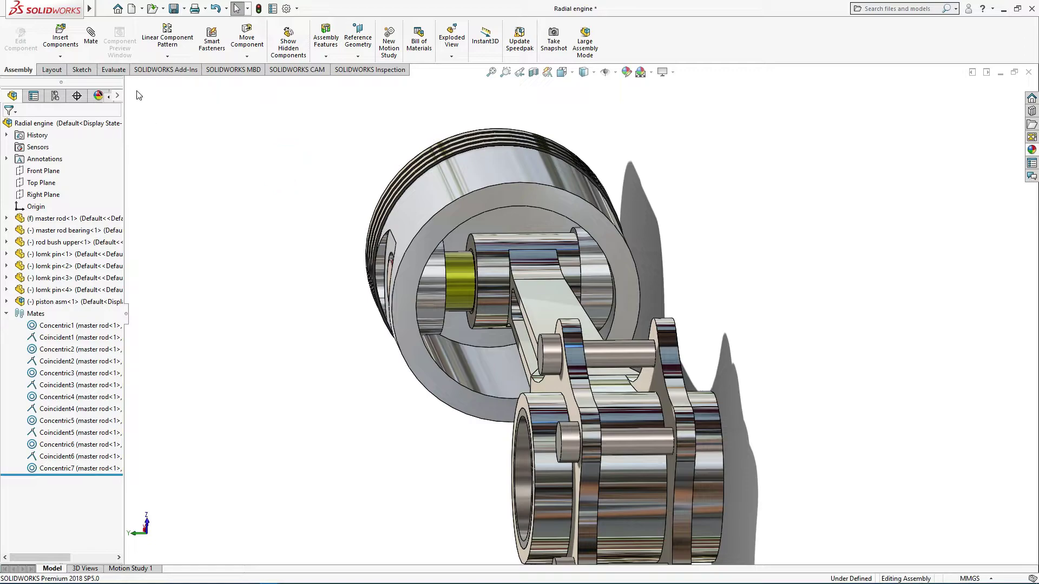
Step: Re-add a 4 mm distance mate between a master rod face and the piston face
click(469, 245)
mouse_move(479, 283)
middle_down()
mouse_move(454, 280)
mouse_move(450, 255)
middle_up()
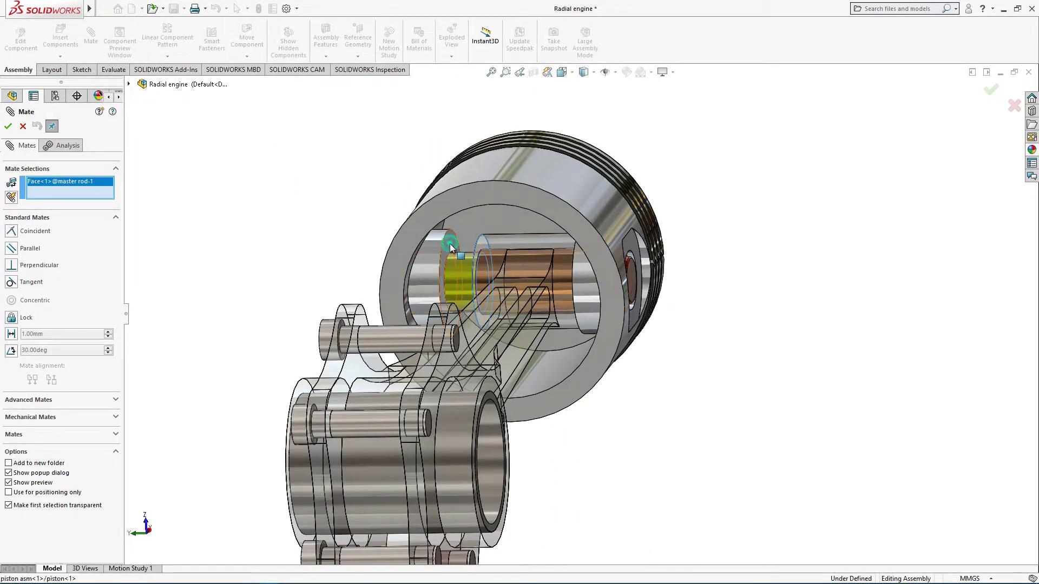
click(451, 246)
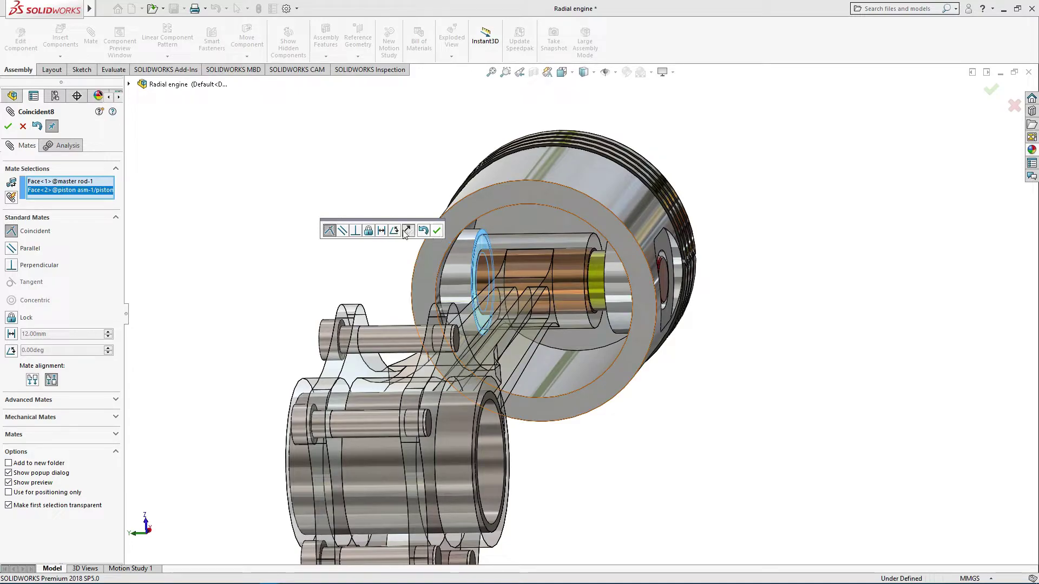
click(382, 231)
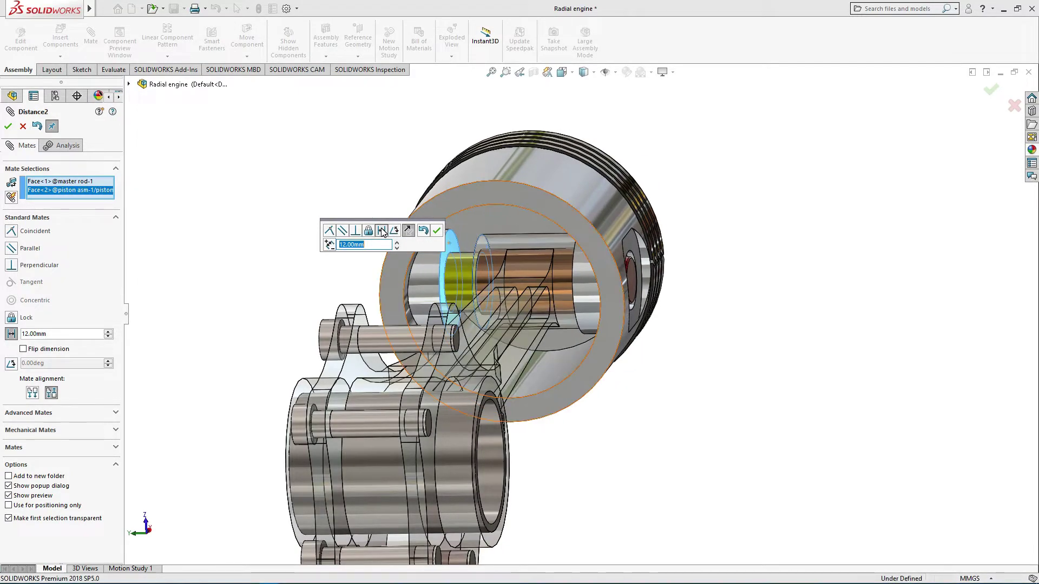
text(4)
key(Return)
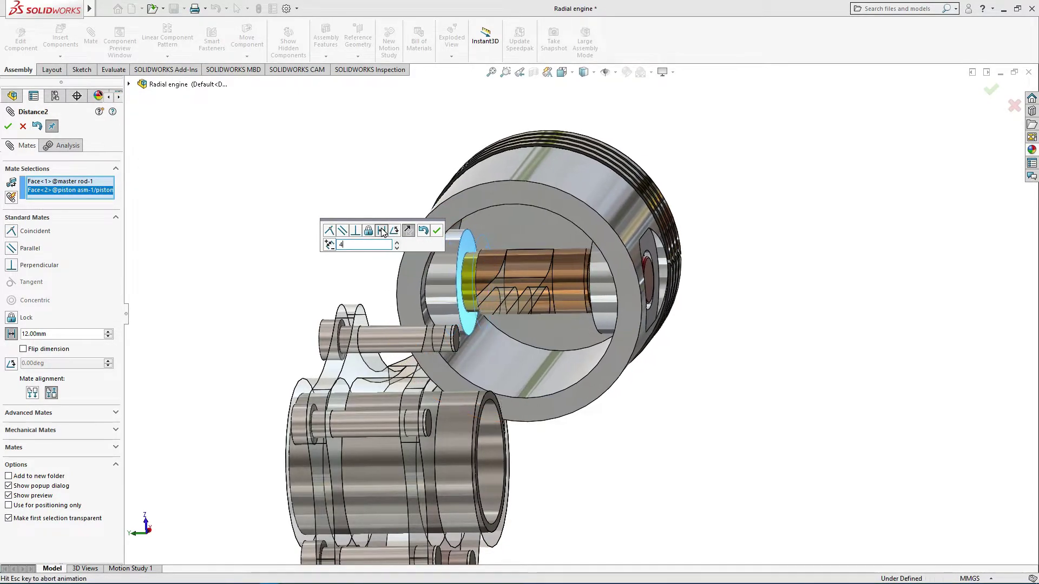
click(439, 231)
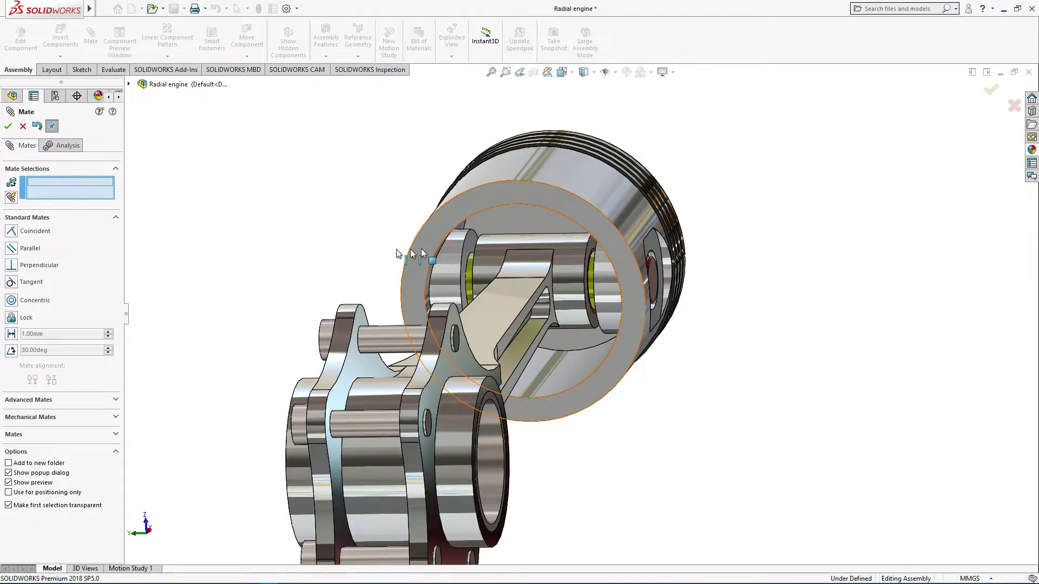
Step: Add a 90° angle mate between the master rod and piston faces, then close Mate
mouse_move(429, 278)
middle_down()
mouse_move(340, 219)
mouse_move(343, 185)
mouse_move(406, 348)
mouse_move(492, 308)
middle_up()
click(545, 297)
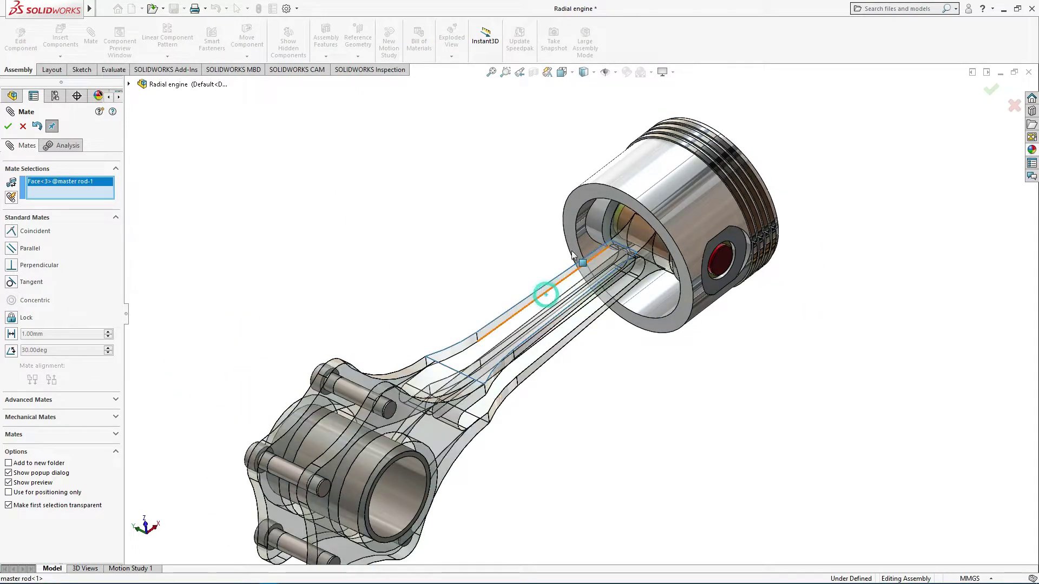
click(577, 203)
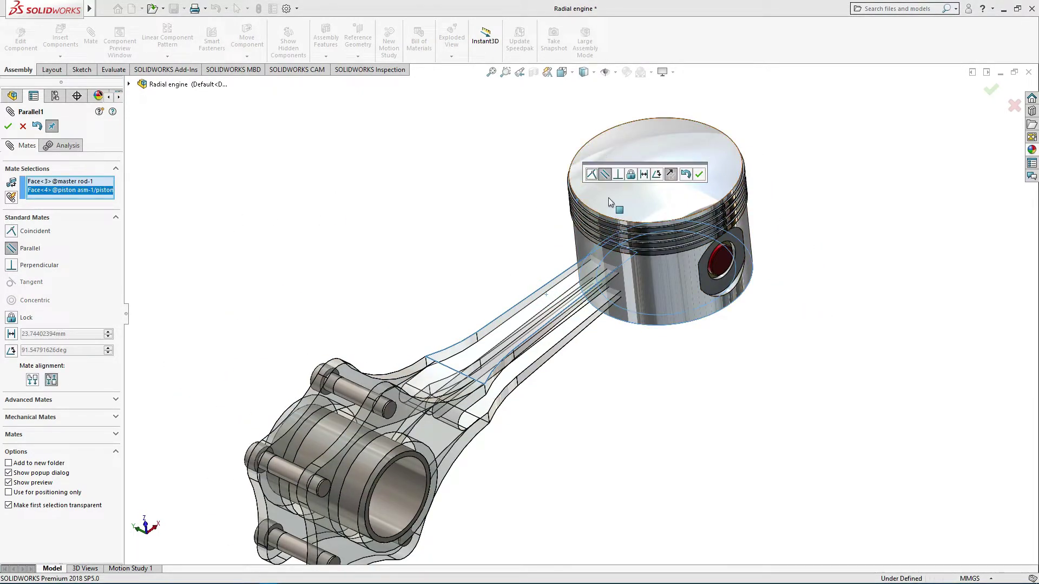
click(656, 174)
text(90)
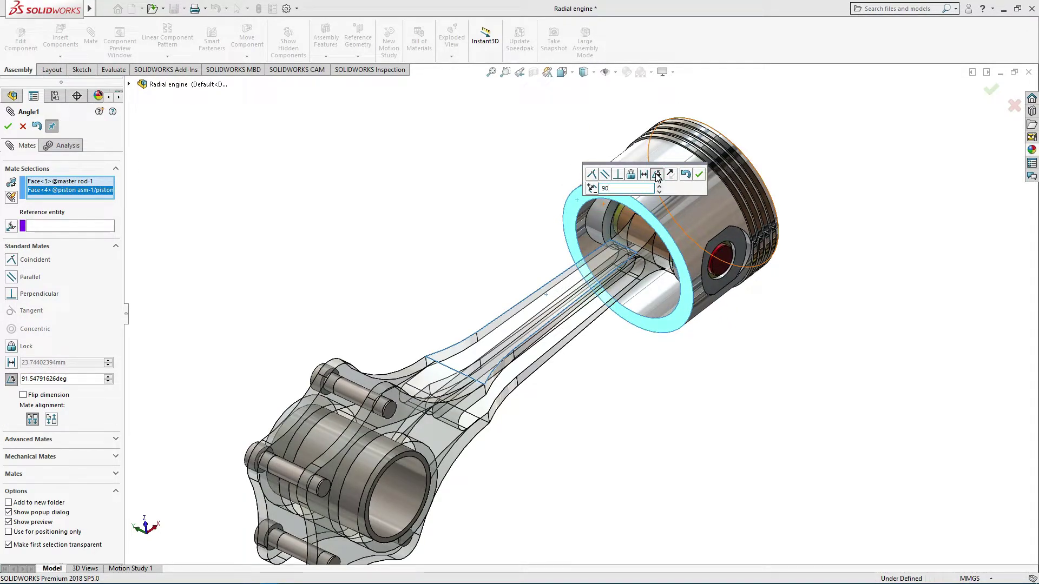
key(Return)
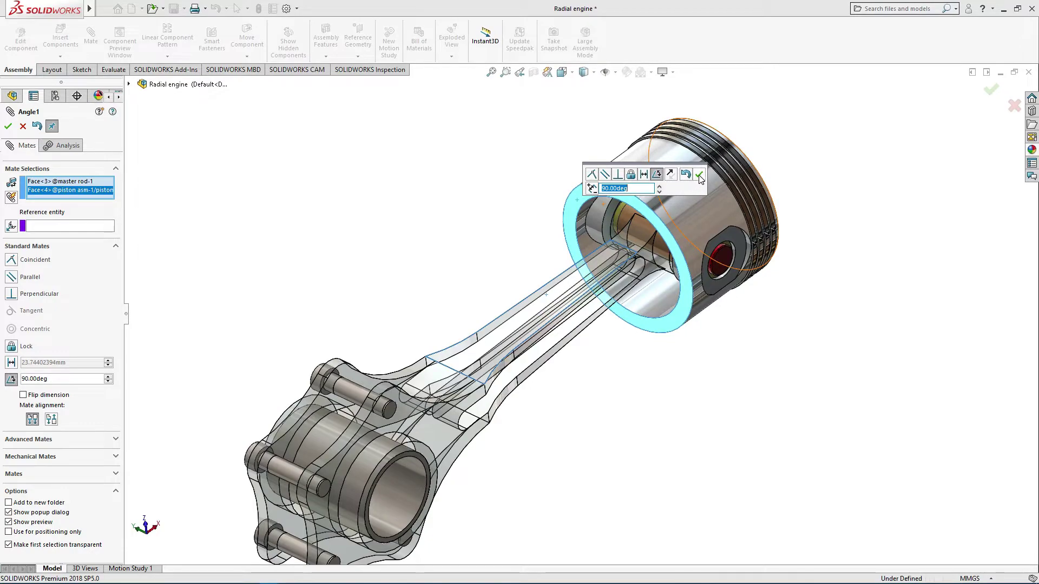
click(699, 174)
middle_drag(534, 285, 431, 269)
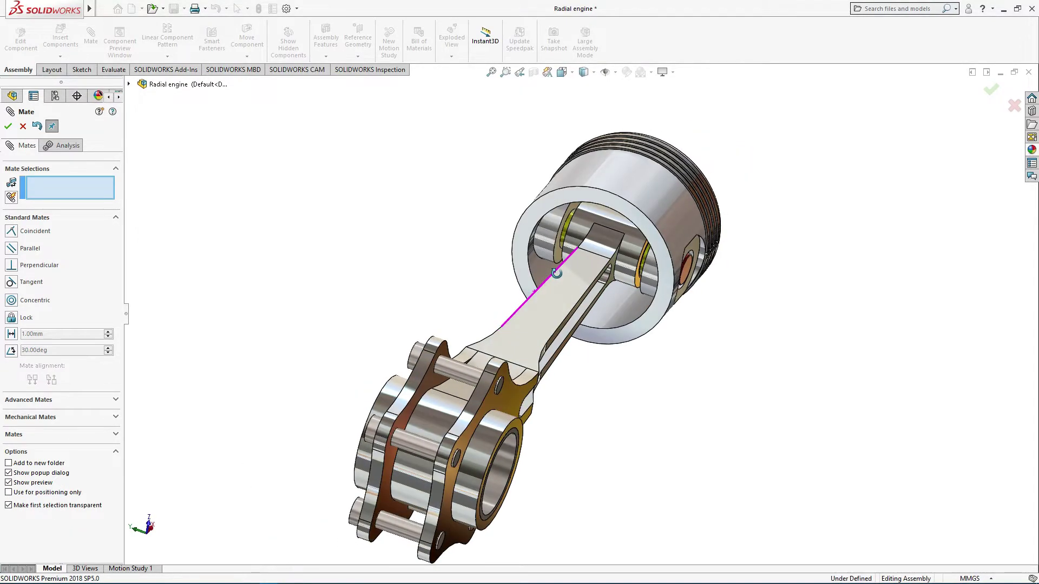
click(9, 126)
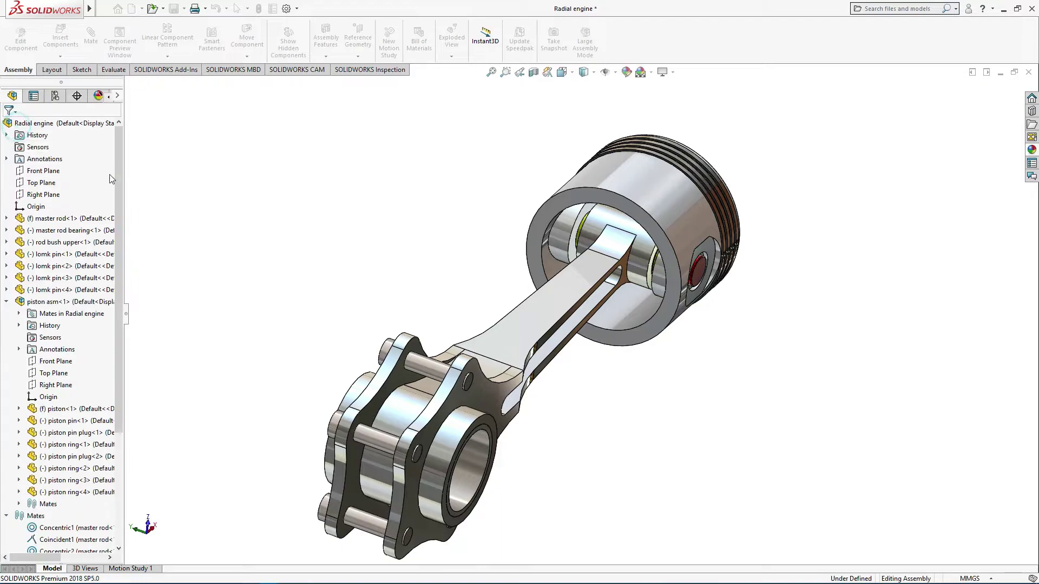
Step: Collapse piston asm, reorient the view, and save the Radial engine assembly
click(6, 302)
mouse_move(340, 277)
middle_down()
mouse_move(363, 248)
mouse_move(357, 225)
middle_up()
mouse_move(458, 313)
middle_down()
mouse_move(472, 218)
mouse_move(436, 234)
mouse_move(445, 255)
mouse_move(485, 193)
mouse_move(467, 189)
mouse_move(466, 404)
mouse_move(482, 310)
mouse_move(501, 464)
mouse_move(519, 399)
mouse_move(527, 415)
middle_up()
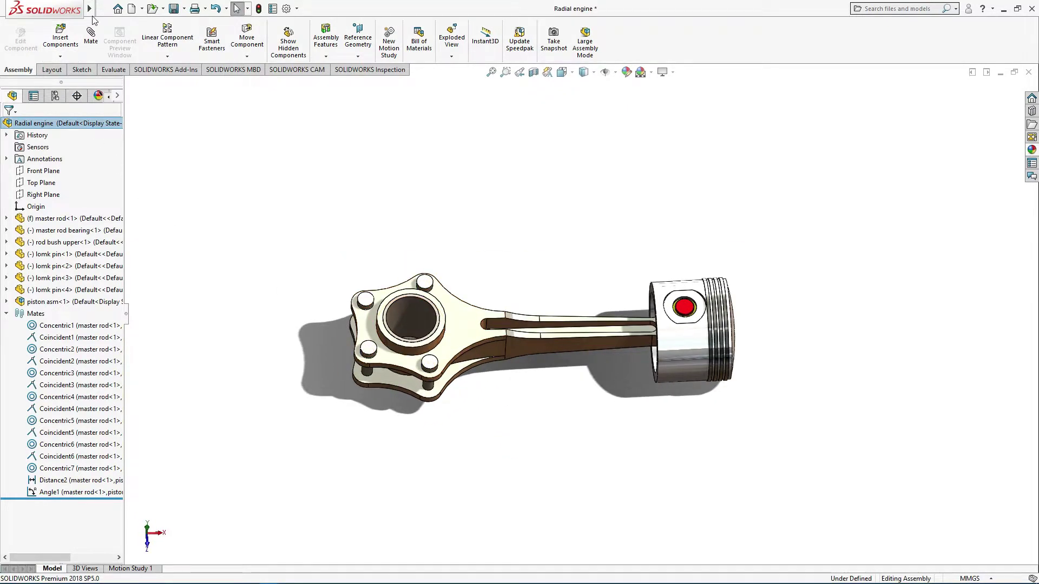
click(173, 11)
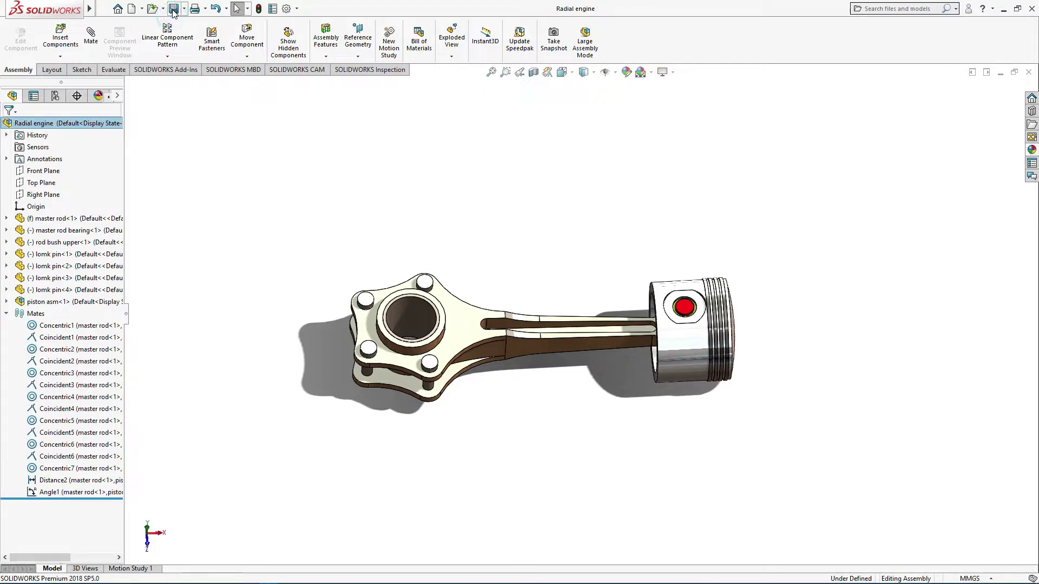
Step: Insert 'connecting rod asm with piston' beside the master rod, undoing an accidental part drag
click(69, 43)
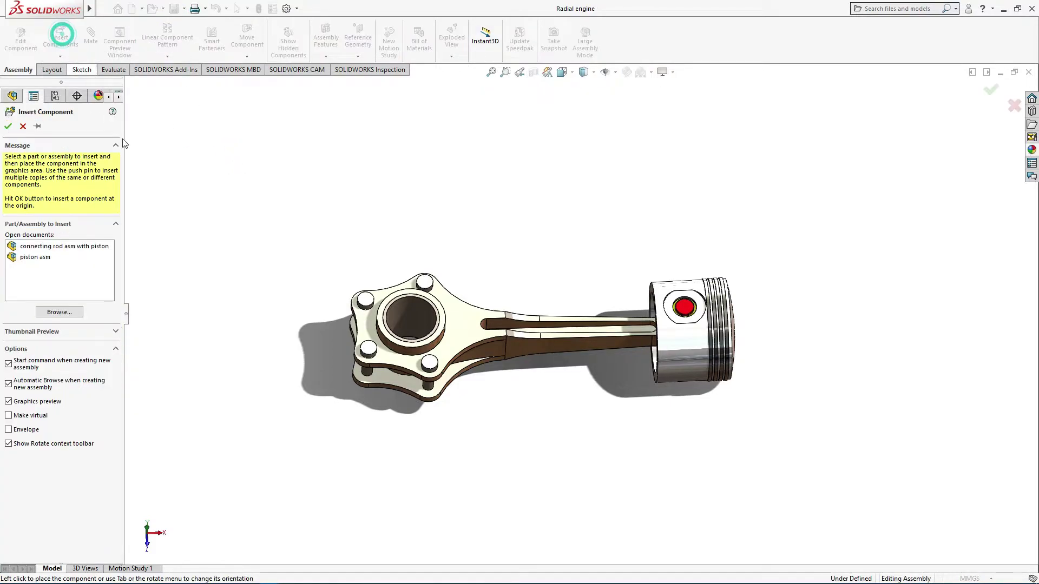
click(81, 247)
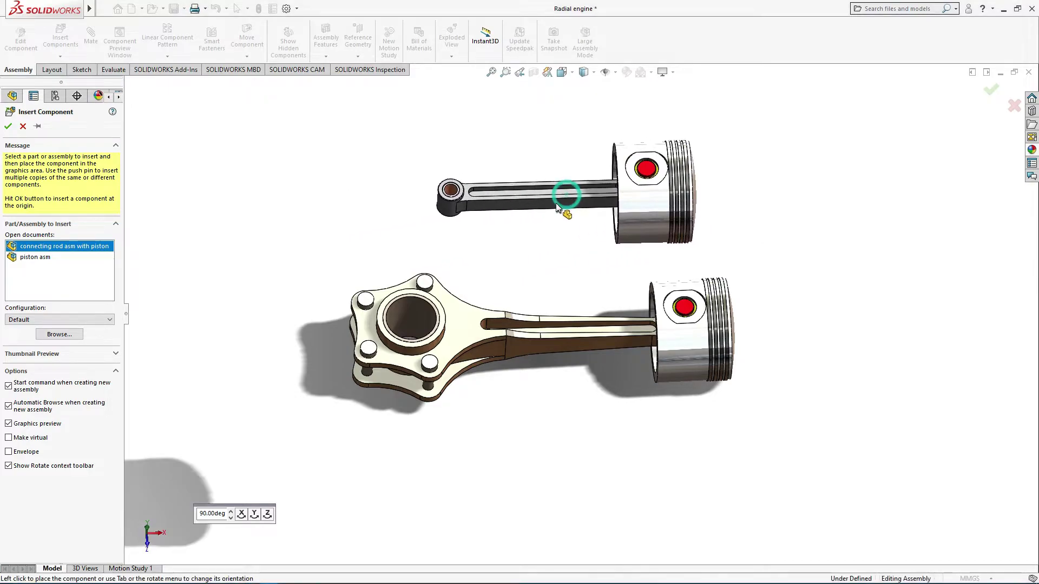
click(557, 200)
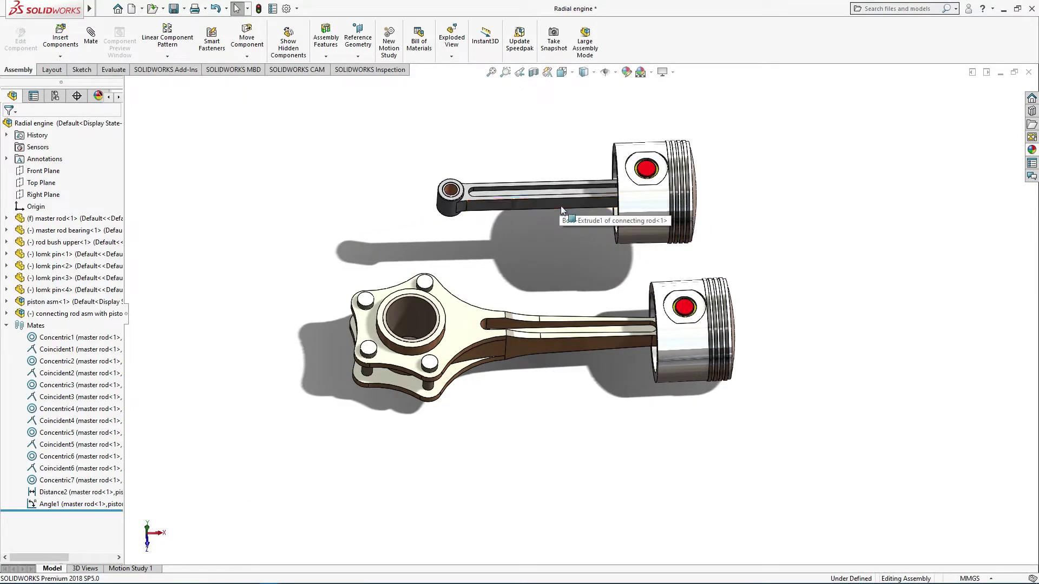
drag(560, 201, 393, 238)
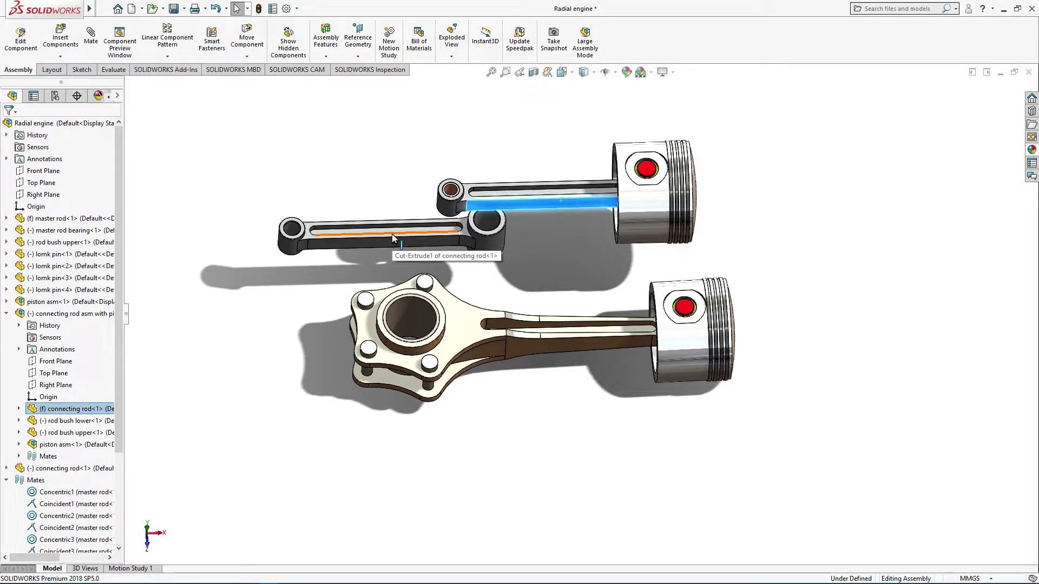
key(ctrl+z)
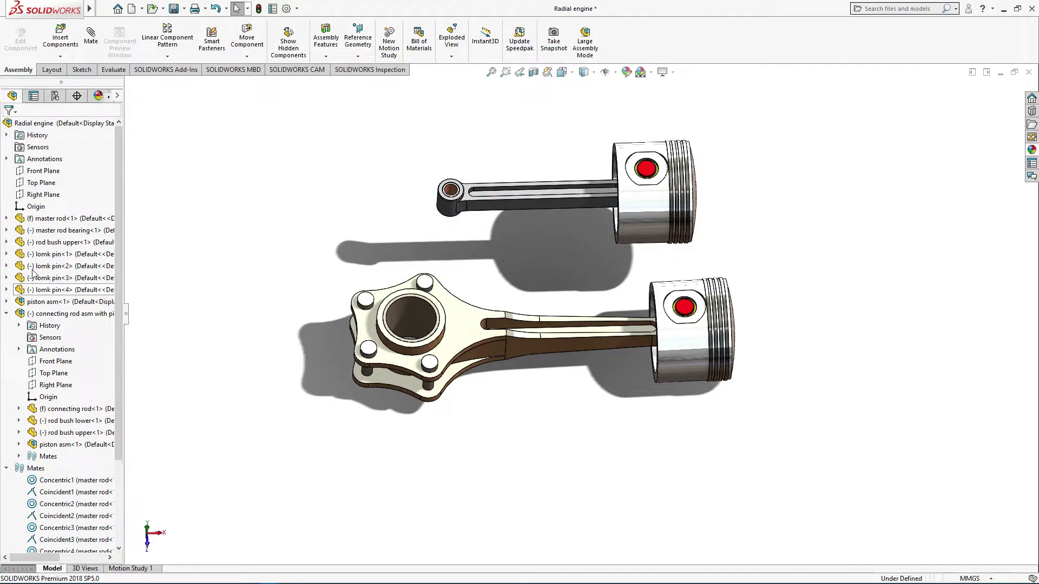
click(7, 314)
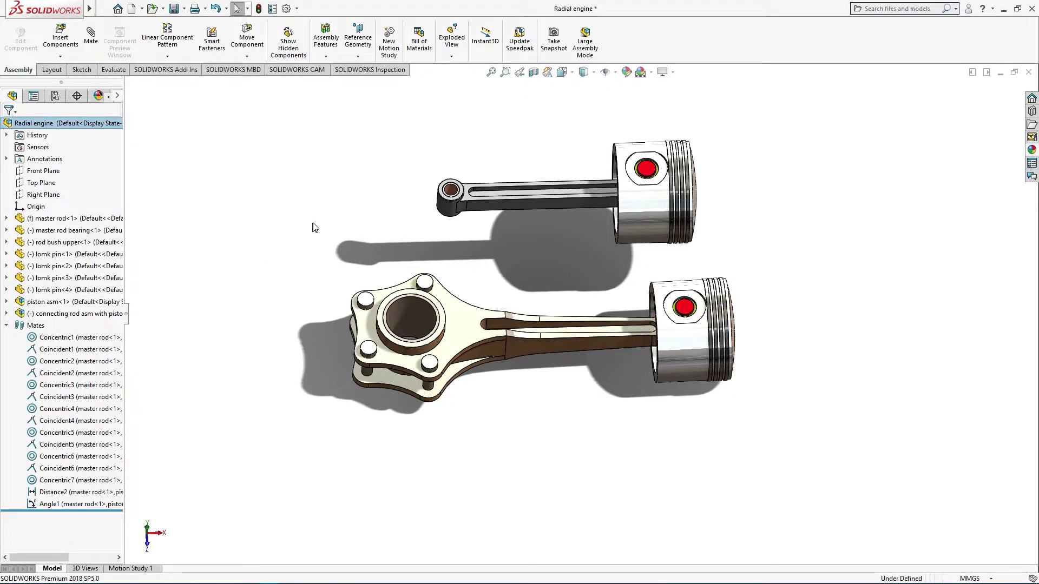
mouse_move(514, 254)
middle_down()
mouse_move(524, 155)
mouse_move(531, 206)
middle_up()
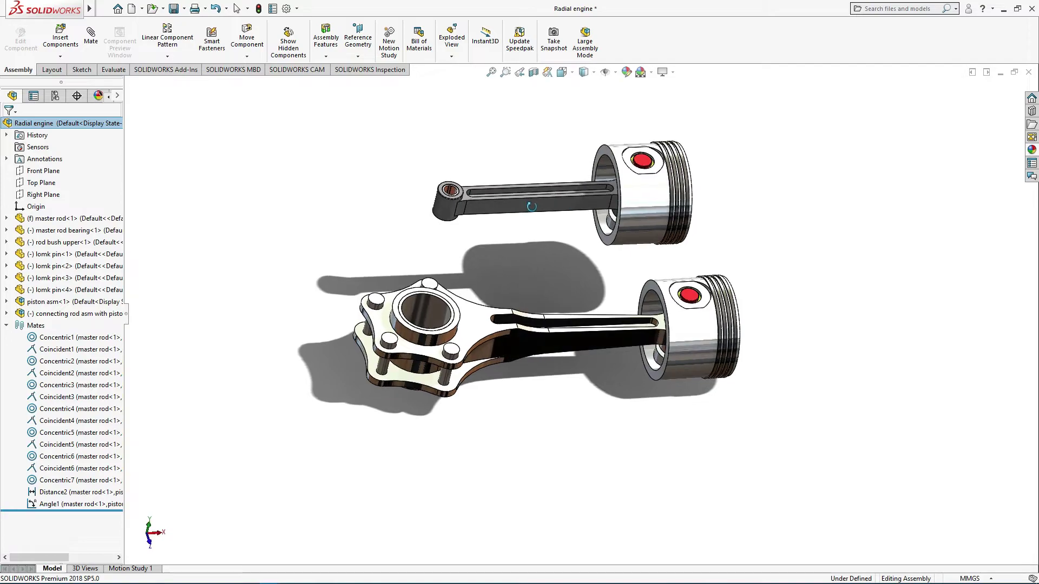
Step: Make the new connecting rod's small-end bore concentric with the master rod link pin
click(93, 43)
click(443, 208)
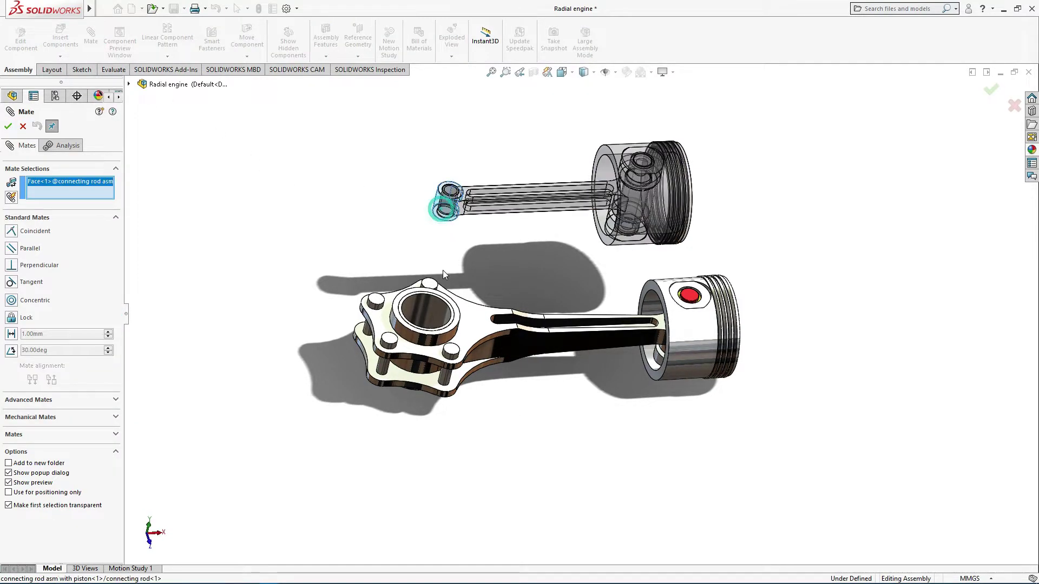
middle_drag(443, 308, 449, 297)
scroll(448, 292, down, 3)
click(451, 285)
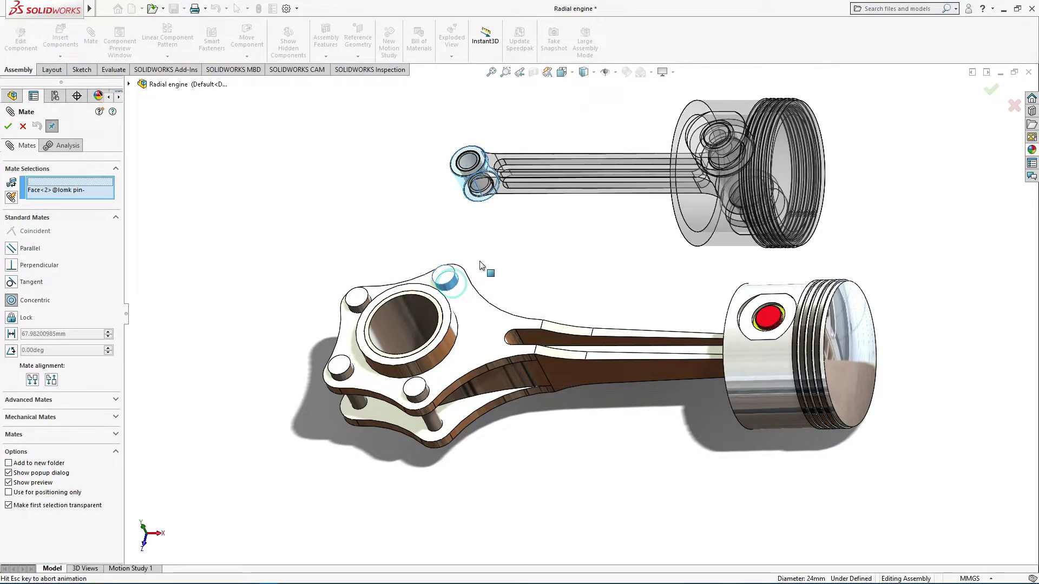
click(485, 239)
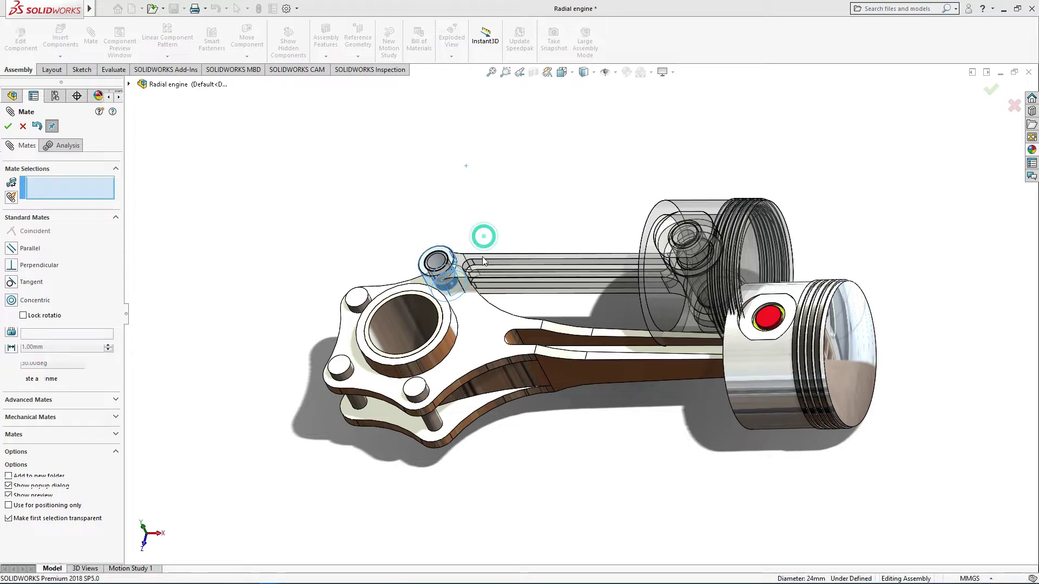
Step: Make the connecting rod's side face coincident with the master rod face
mouse_move(514, 273)
middle_down()
mouse_move(574, 256)
mouse_move(523, 278)
middle_up()
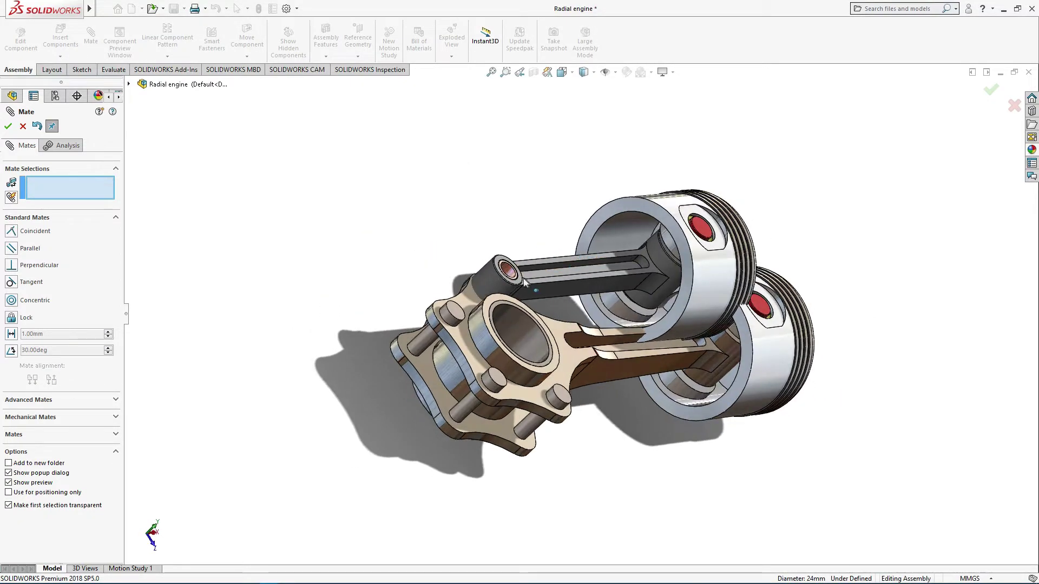
scroll(523, 278, down, 2)
click(525, 288)
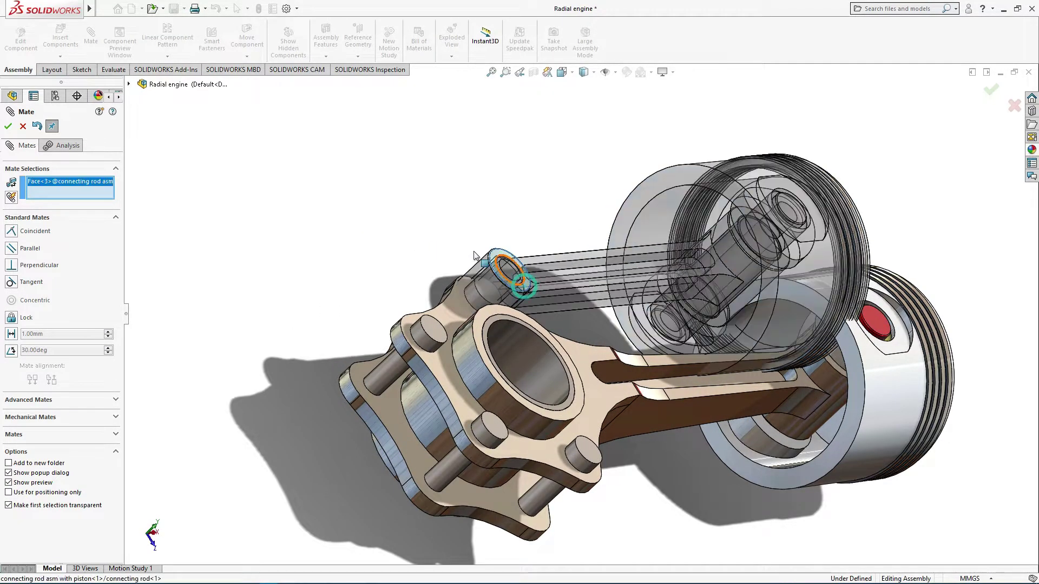
scroll(514, 270, up, 3)
middle_drag(499, 262, 566, 248)
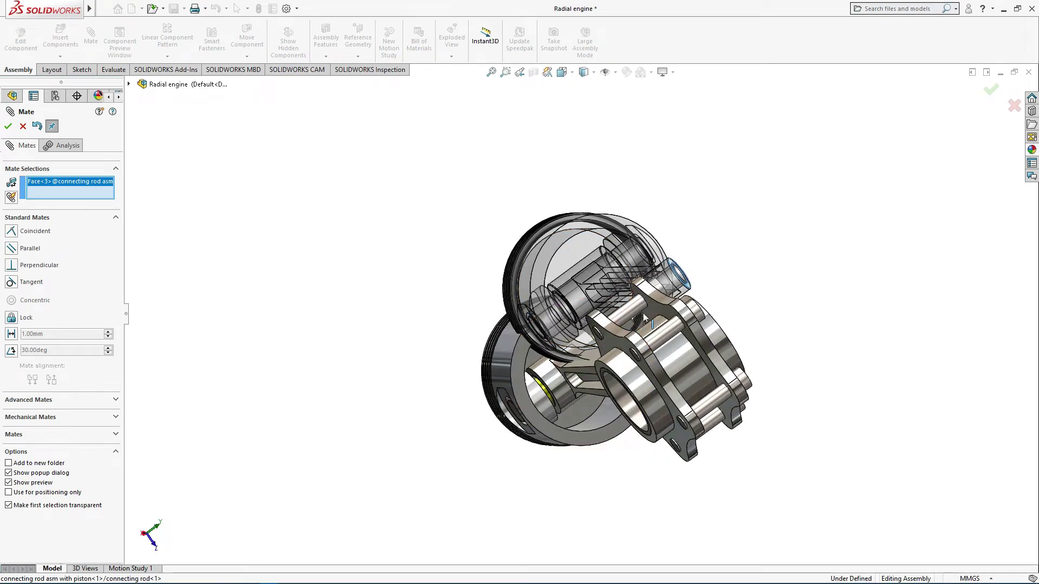
click(654, 304)
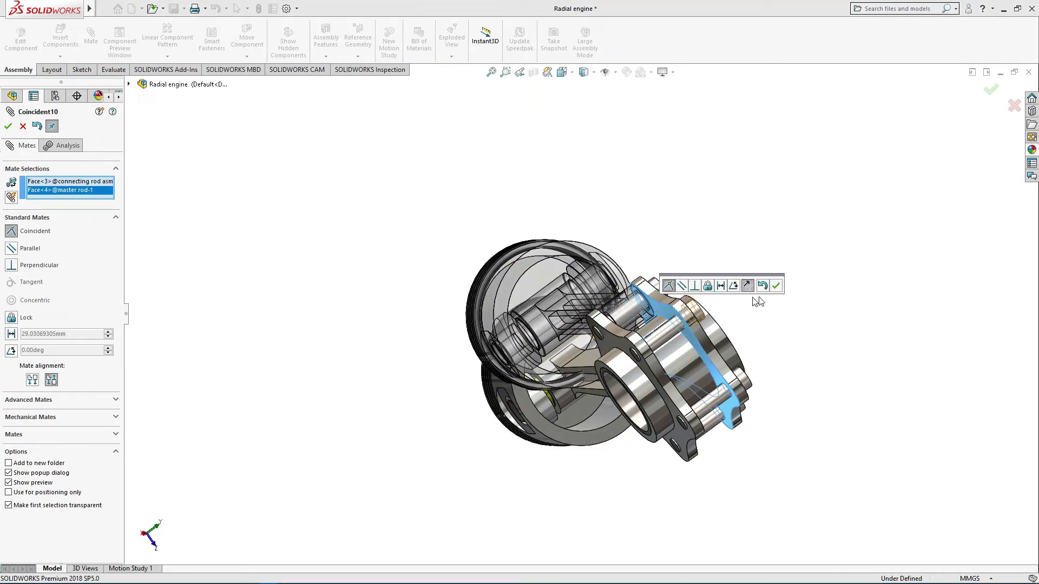
click(776, 286)
Step: Swing the rod upward and add a 70° angle mate to the master rod, then close Mate
mouse_move(709, 258)
middle_down()
mouse_move(629, 295)
mouse_move(592, 239)
mouse_move(591, 276)
middle_up()
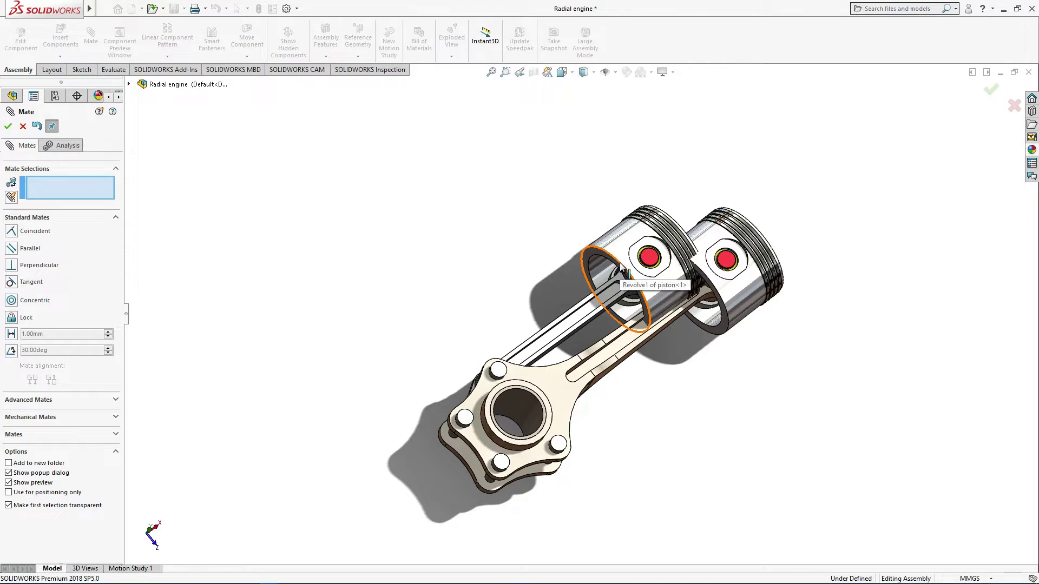
mouse_move(621, 267)
mouse_down()
mouse_move(322, 203)
mouse_move(586, 245)
mouse_move(459, 222)
mouse_up()
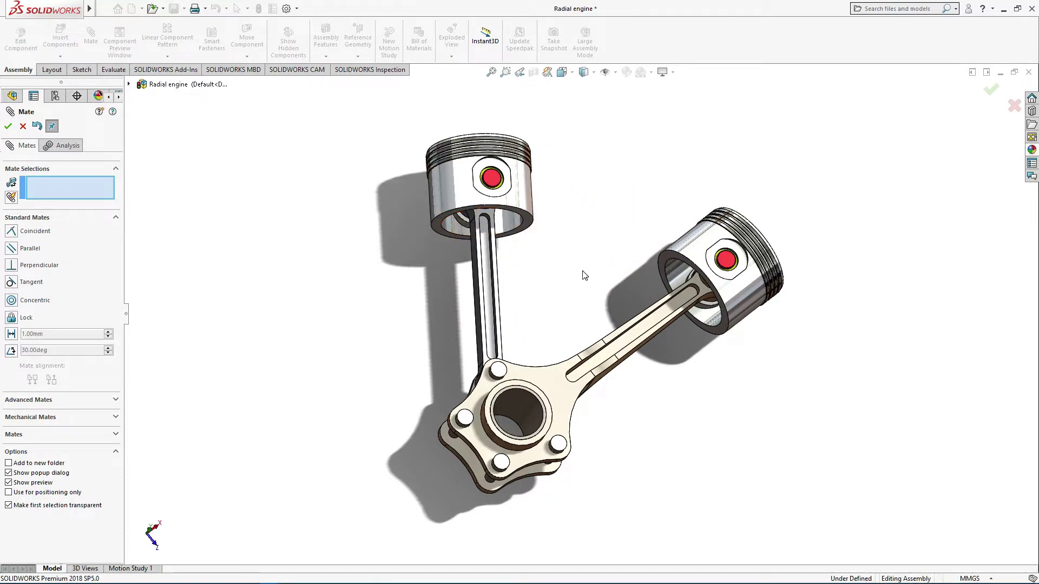
middle_drag(585, 276, 532, 331)
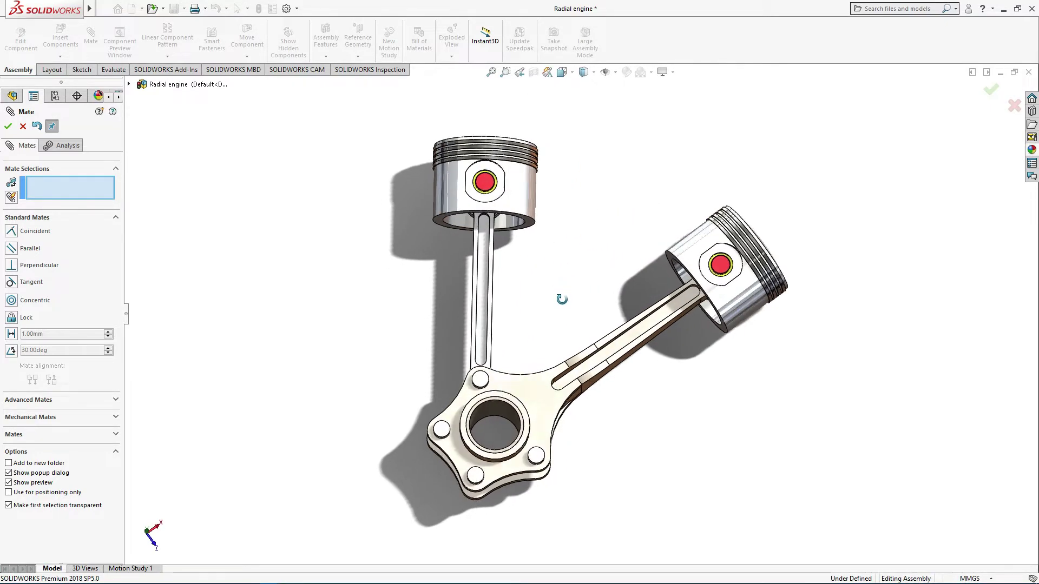
click(493, 323)
middle_drag(585, 302, 606, 323)
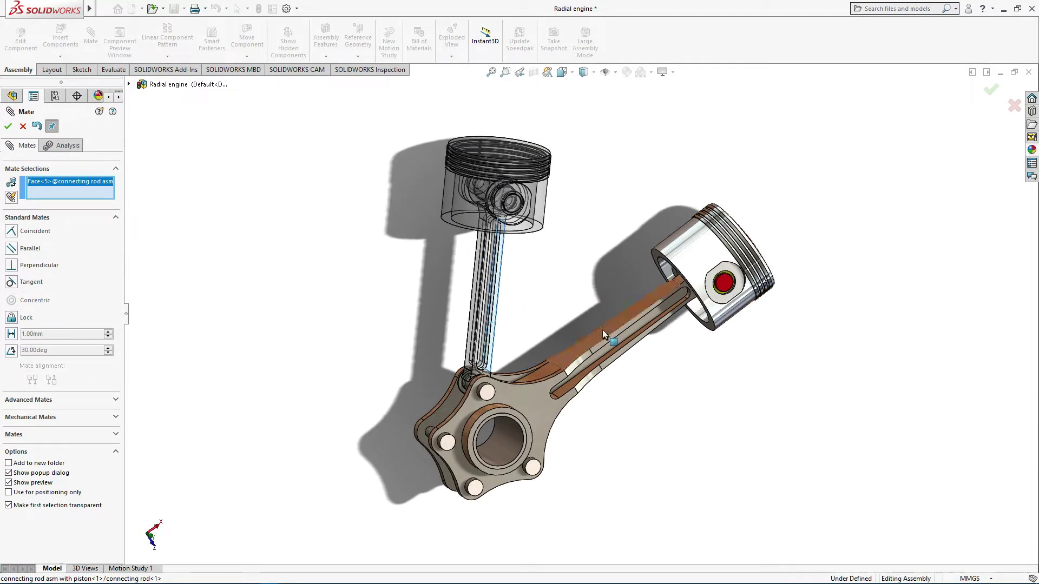
click(602, 330)
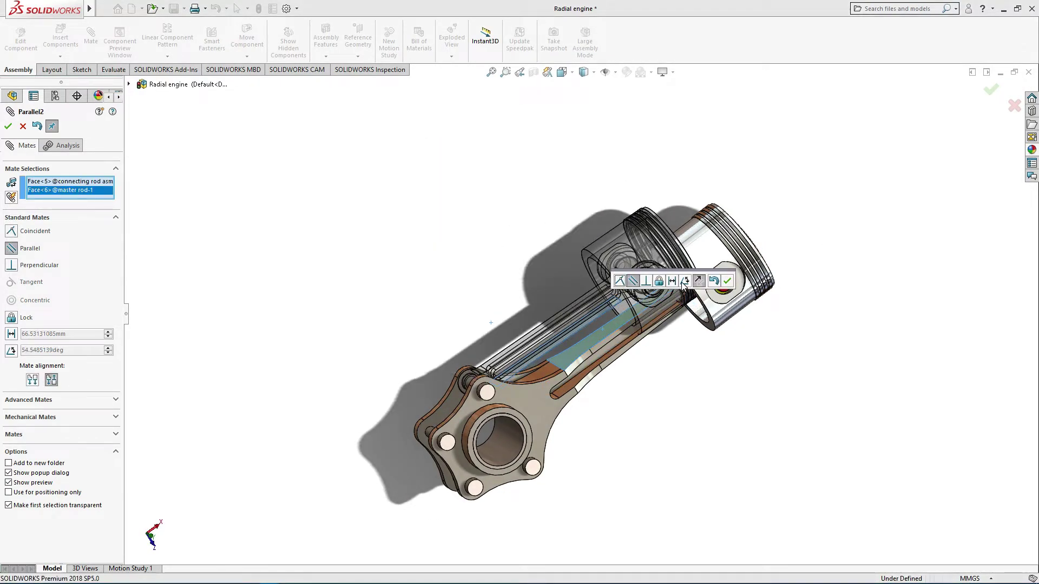
click(684, 281)
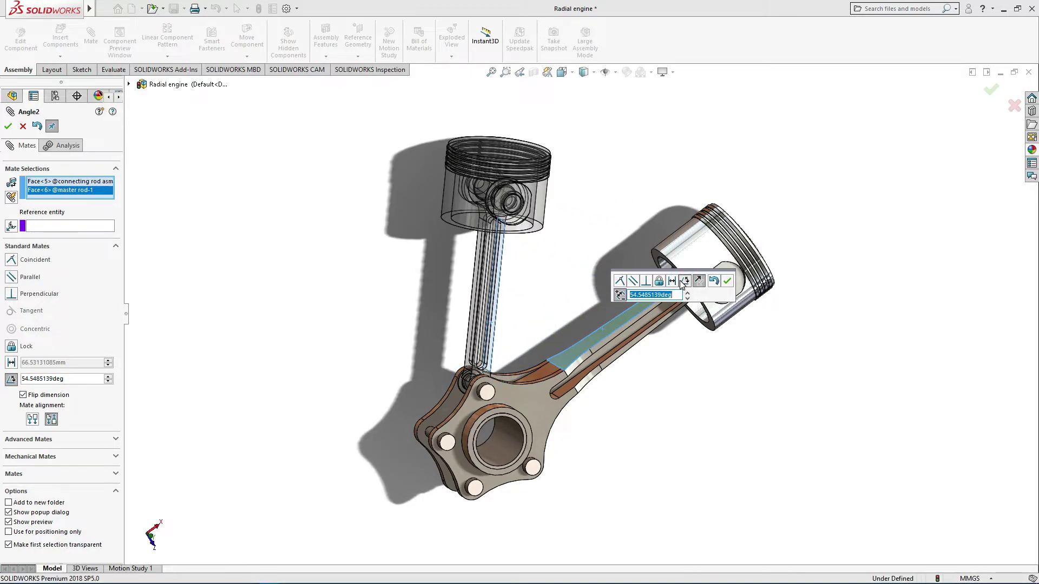
text(70)
key(Return)
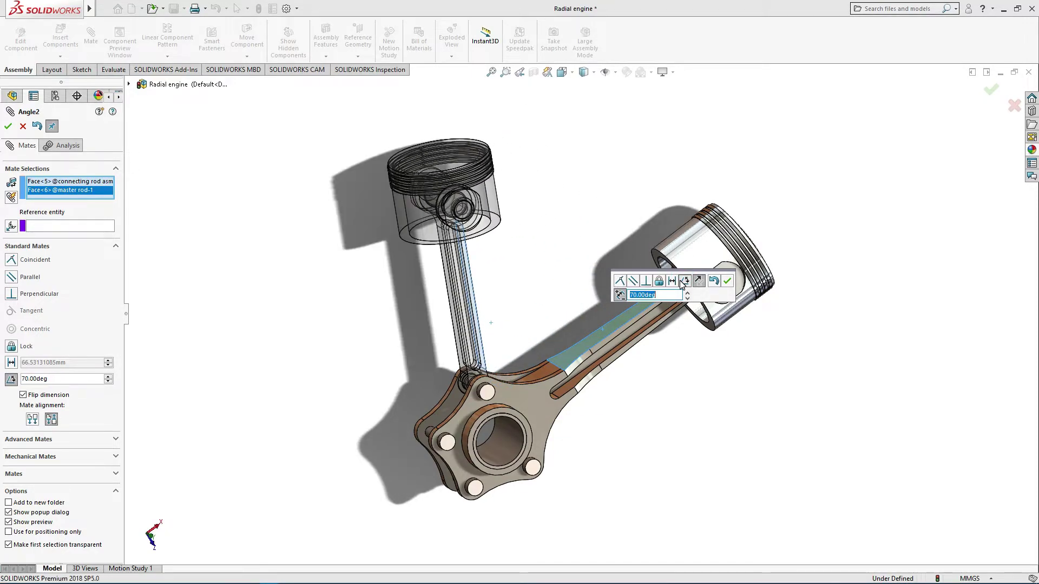
click(727, 281)
mouse_move(587, 146)
middle_down()
mouse_move(577, 202)
mouse_move(568, 195)
middle_up()
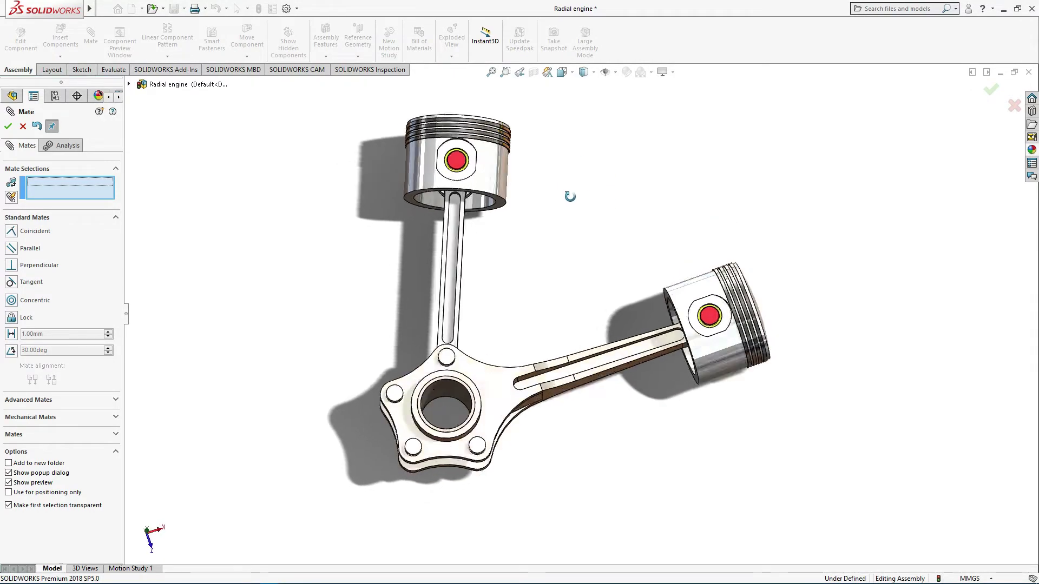
click(8, 128)
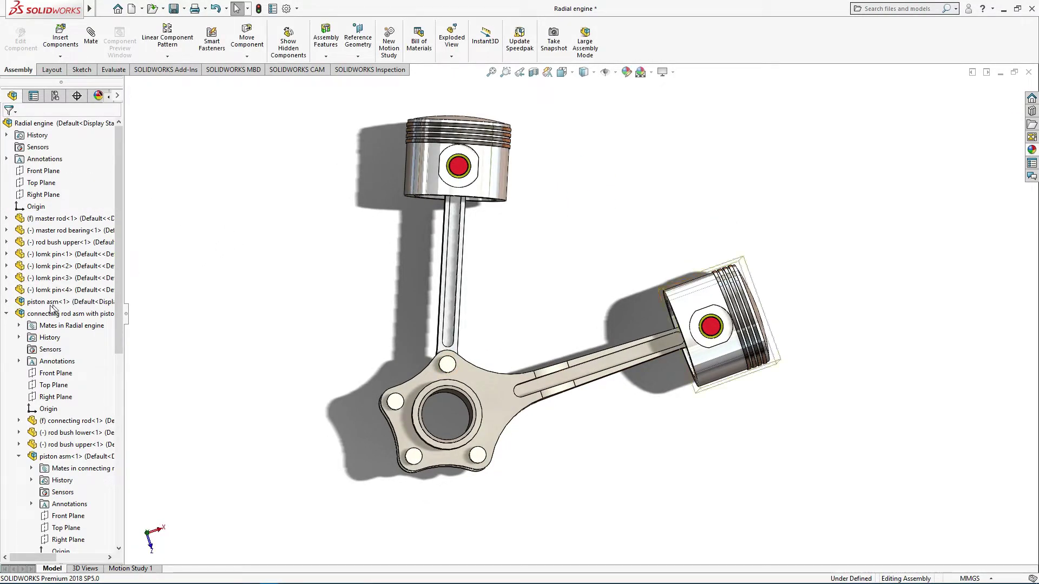
Step: Insert three more 'connecting rod asm with piston' copies at upper left, left, and below the master rod
click(6, 313)
mouse_move(308, 273)
middle_down()
mouse_move(359, 211)
mouse_move(304, 278)
mouse_move(318, 285)
middle_up()
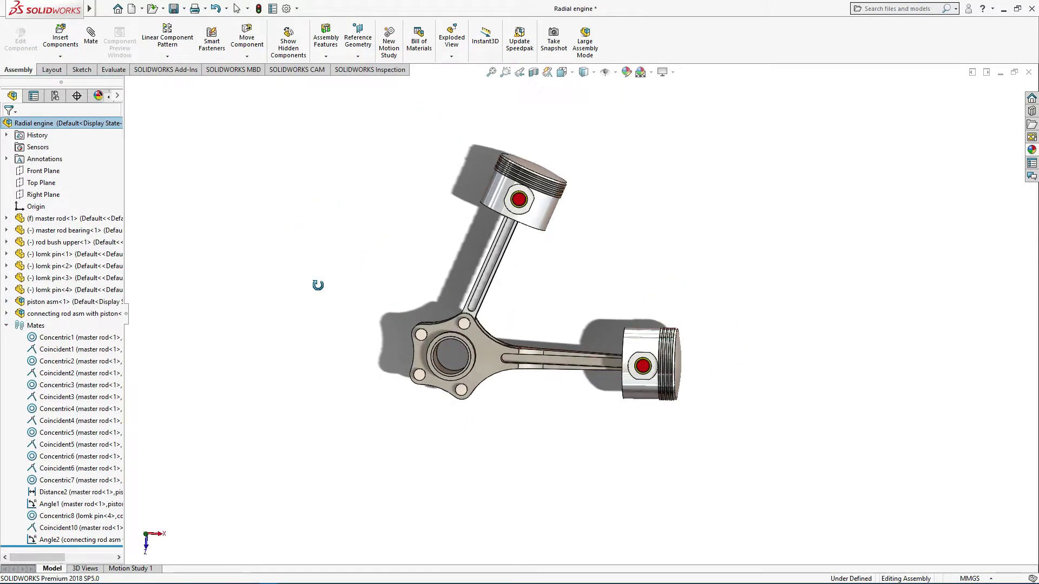
click(60, 37)
click(75, 246)
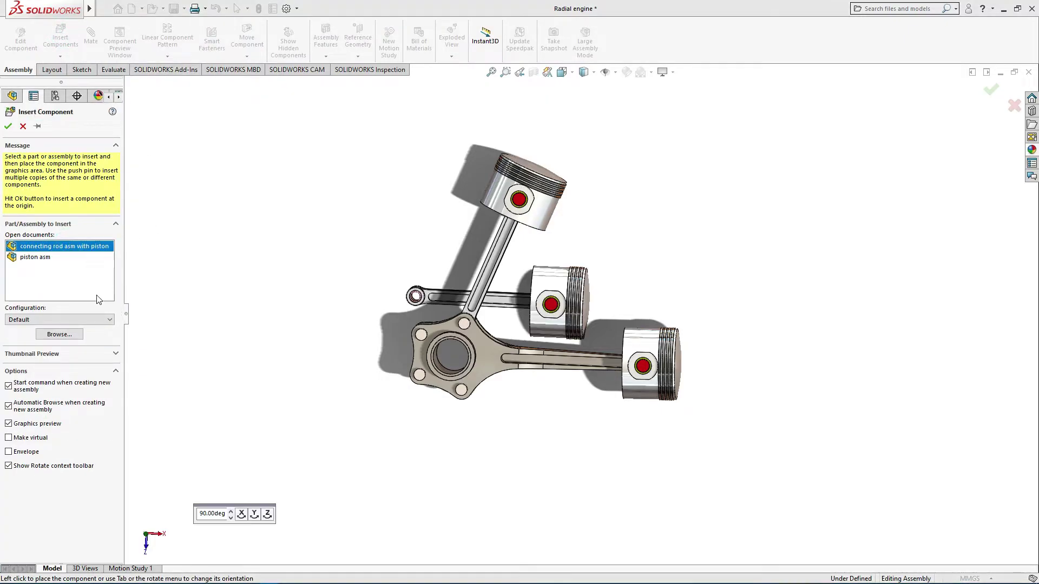
click(305, 248)
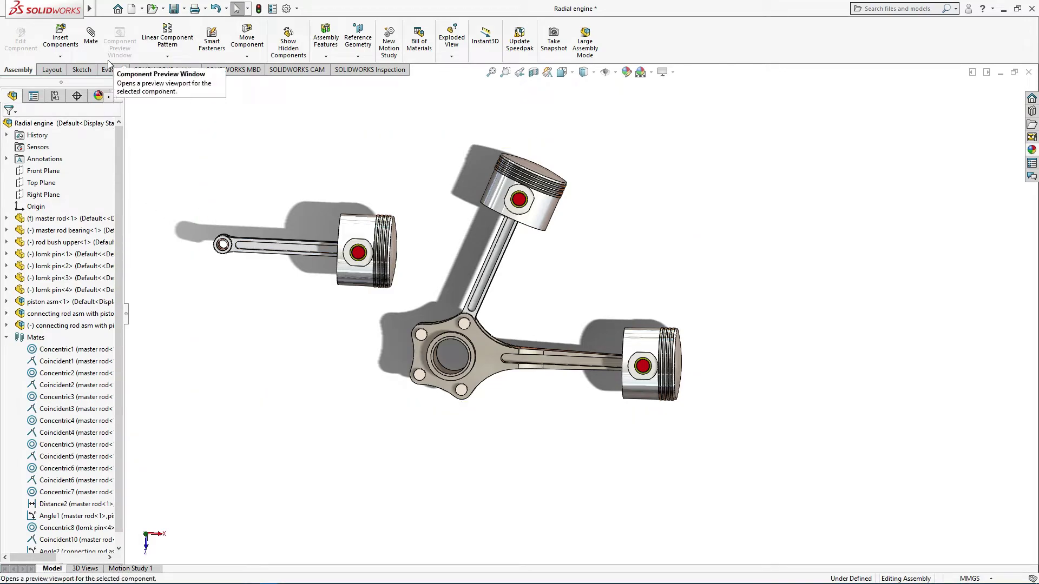
click(60, 38)
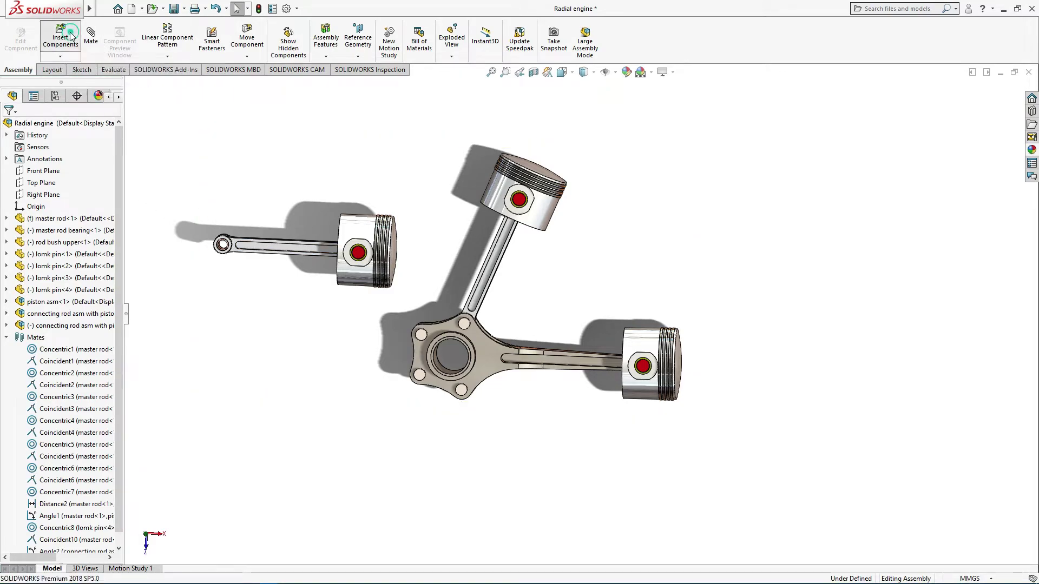
click(51, 246)
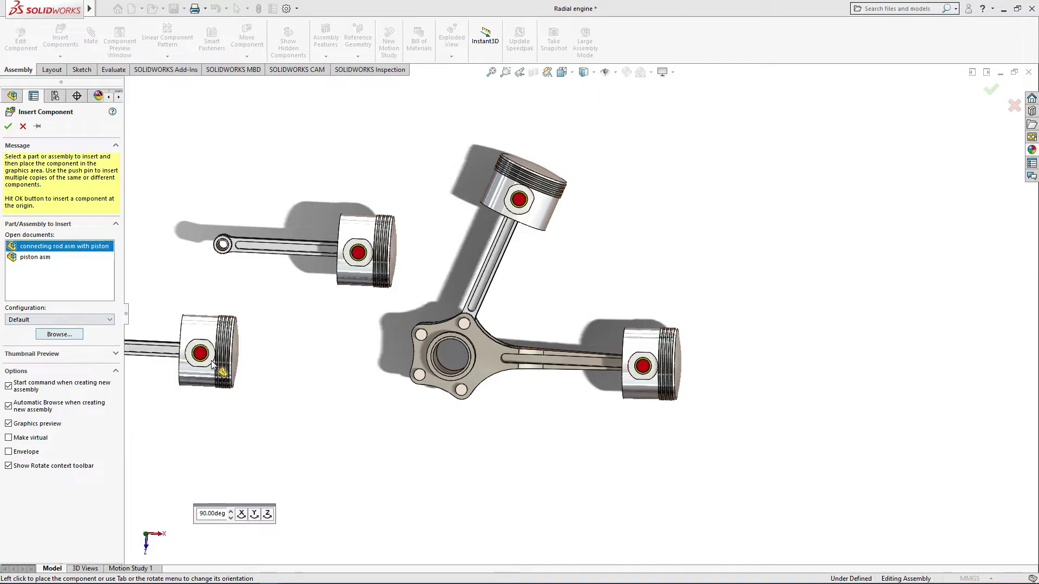
click(241, 359)
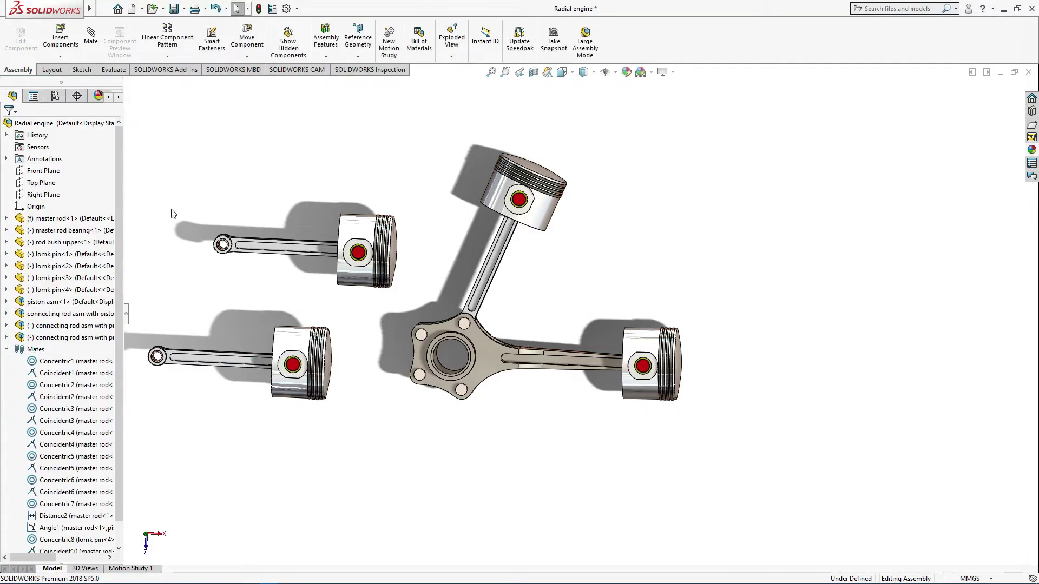
click(74, 39)
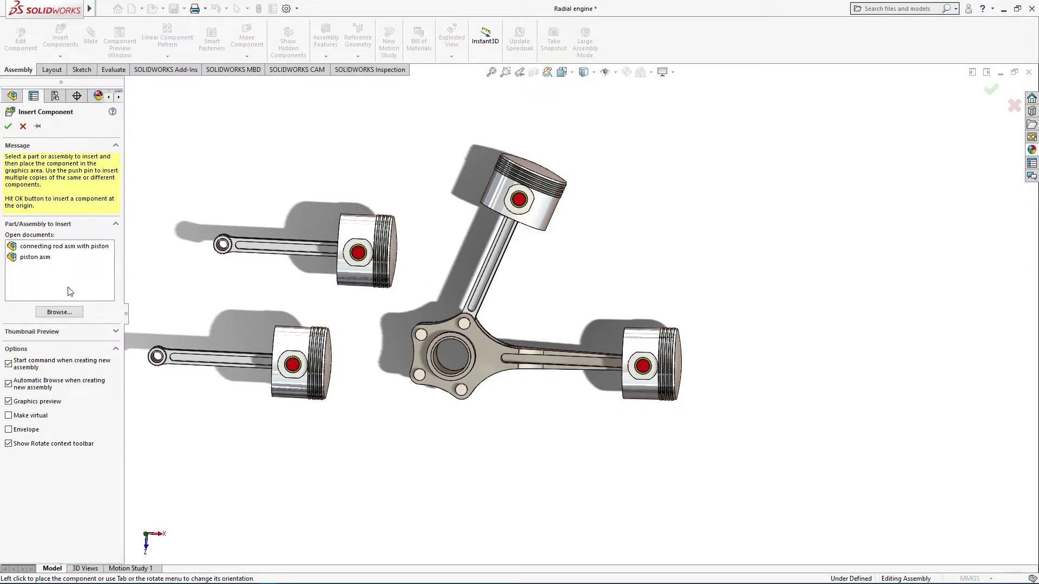
click(73, 248)
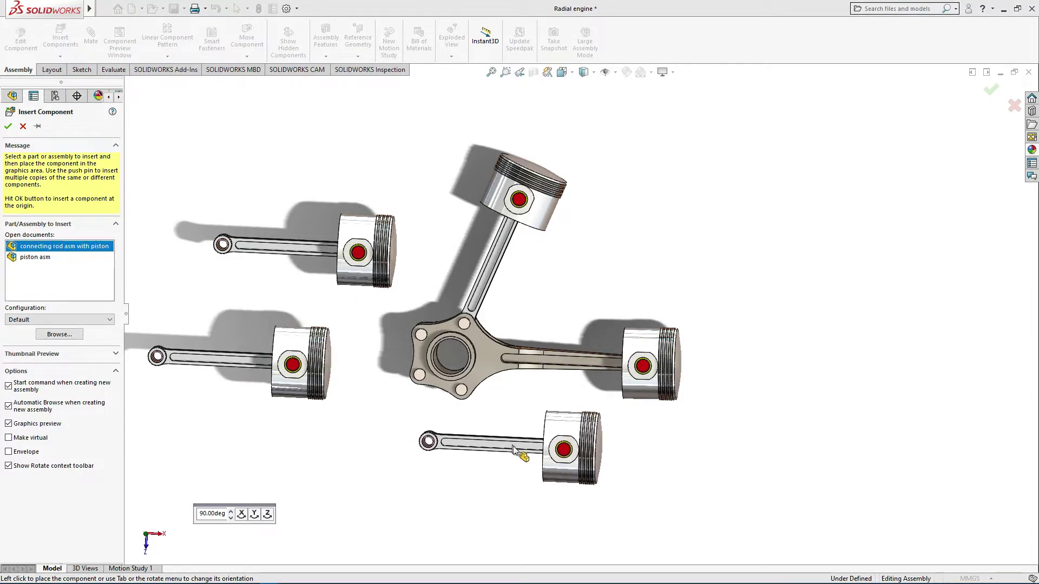
click(517, 452)
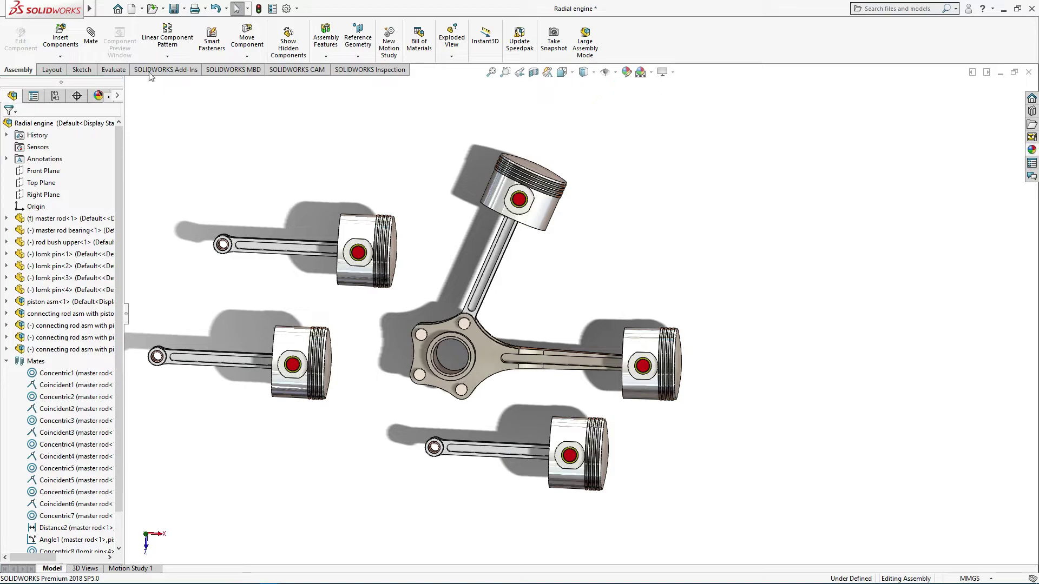
Step: Make the upper-left rod's bore concentric with the master rod pin
middle_drag(382, 264, 403, 178)
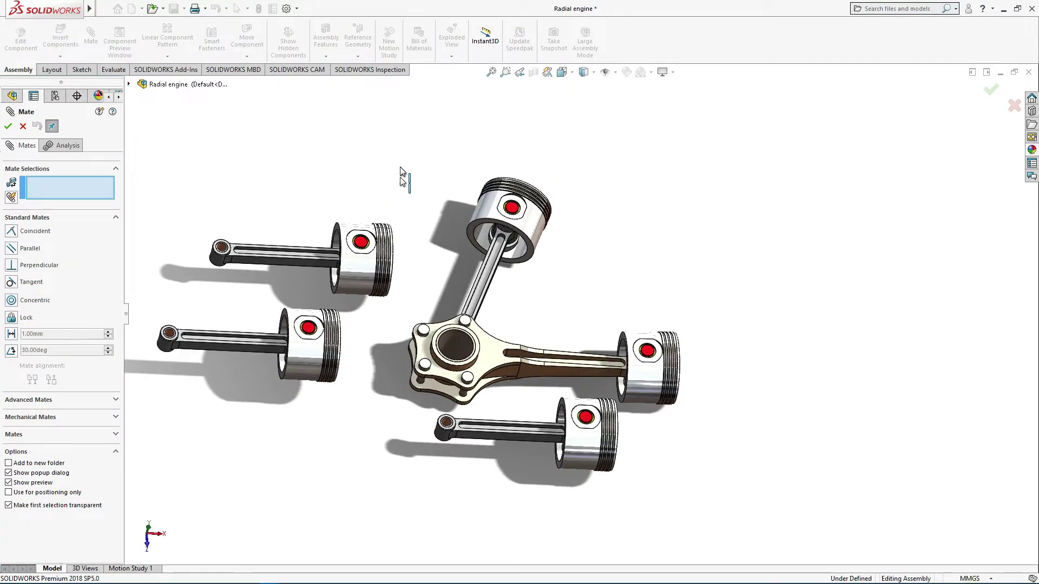
click(223, 264)
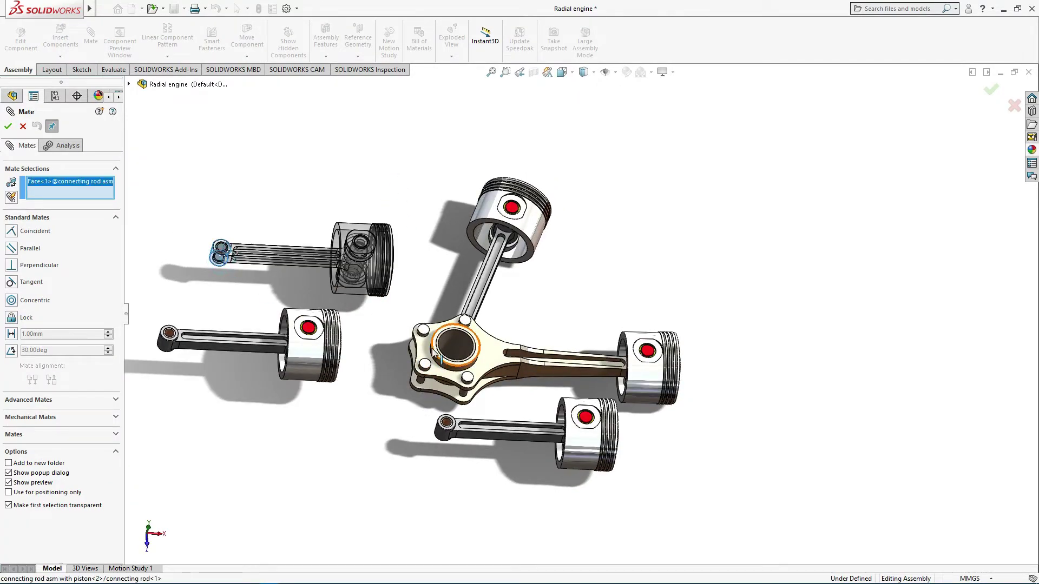
scroll(434, 339, down, 3)
scroll(435, 331, down, 2)
middle_drag(440, 307, 443, 326)
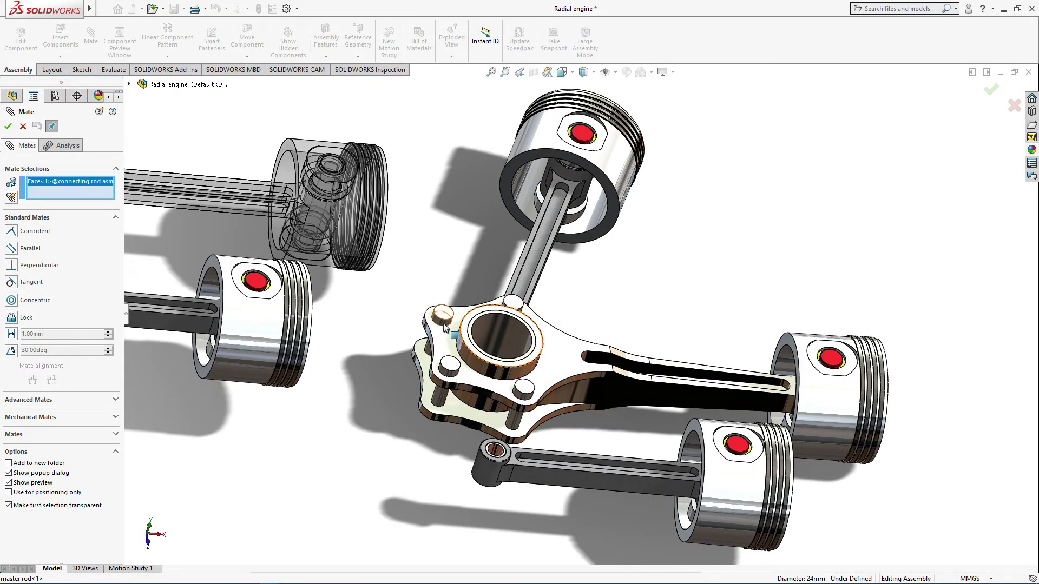
click(444, 325)
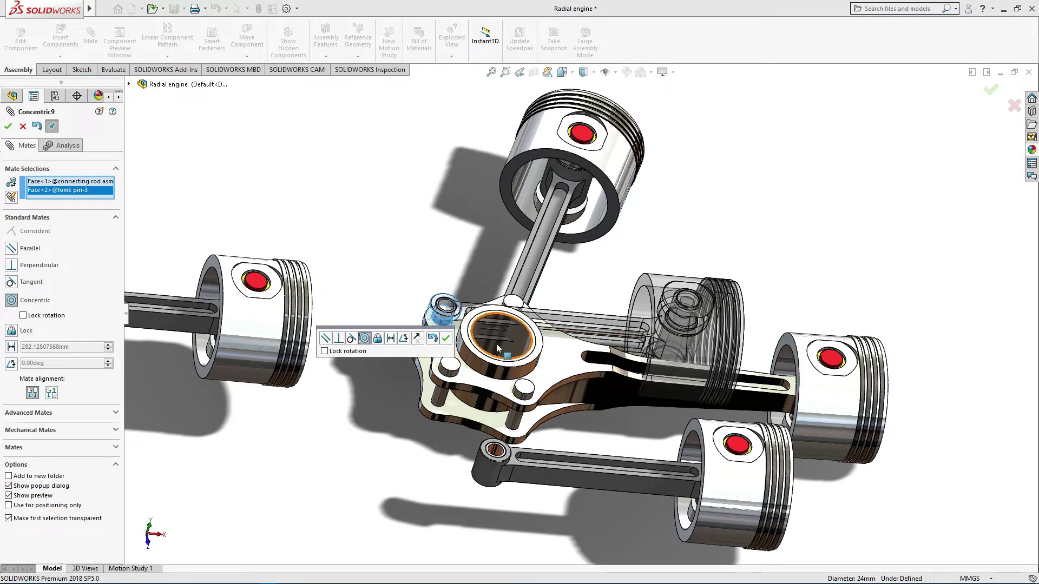
click(446, 339)
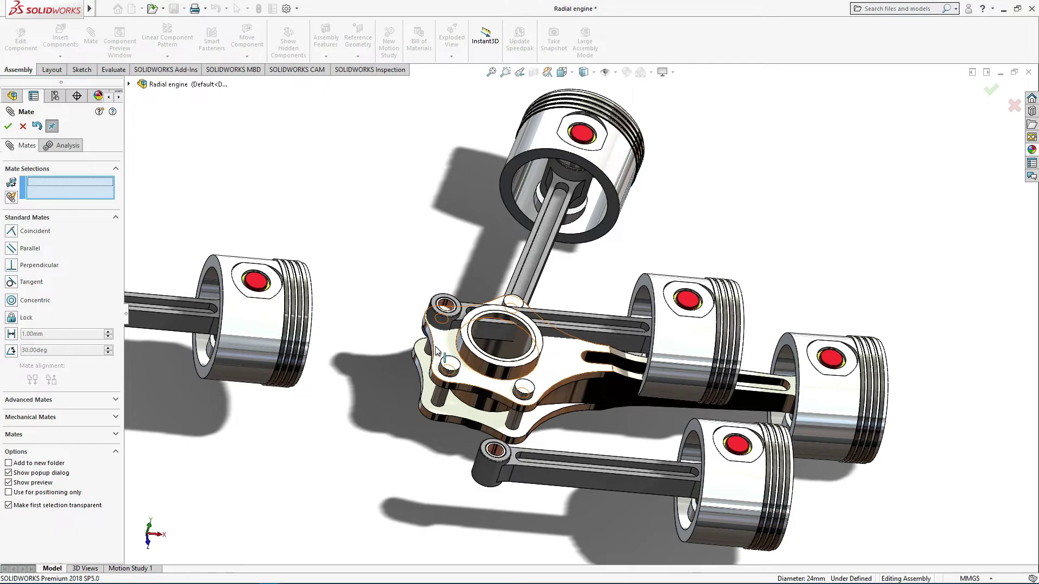
Step: Make the rod edge coincident with the master rod face
click(427, 363)
mouse_move(428, 364)
middle_down()
mouse_move(480, 268)
mouse_move(470, 287)
middle_up()
scroll(488, 279, down, 3)
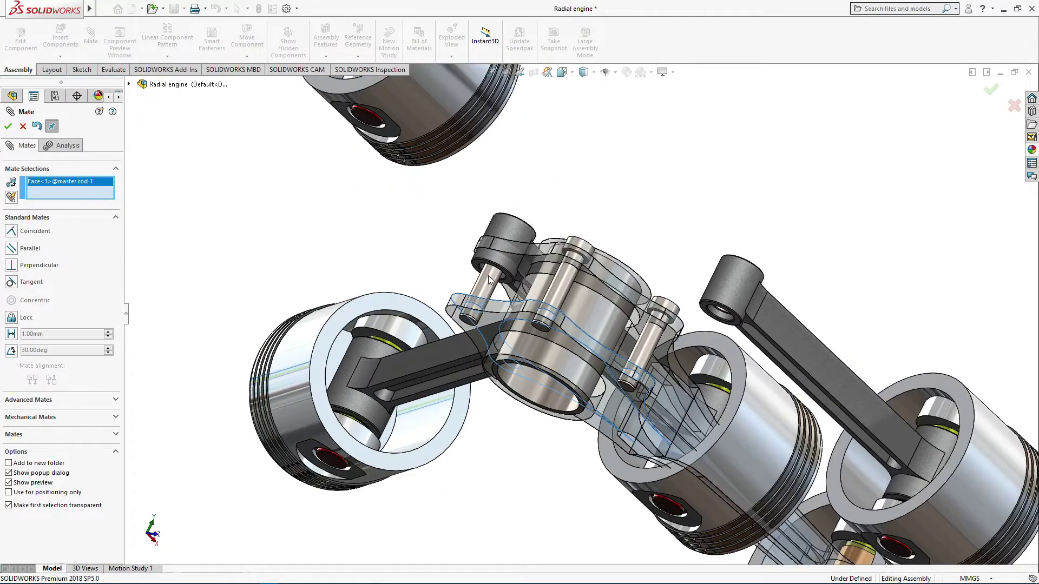
click(484, 269)
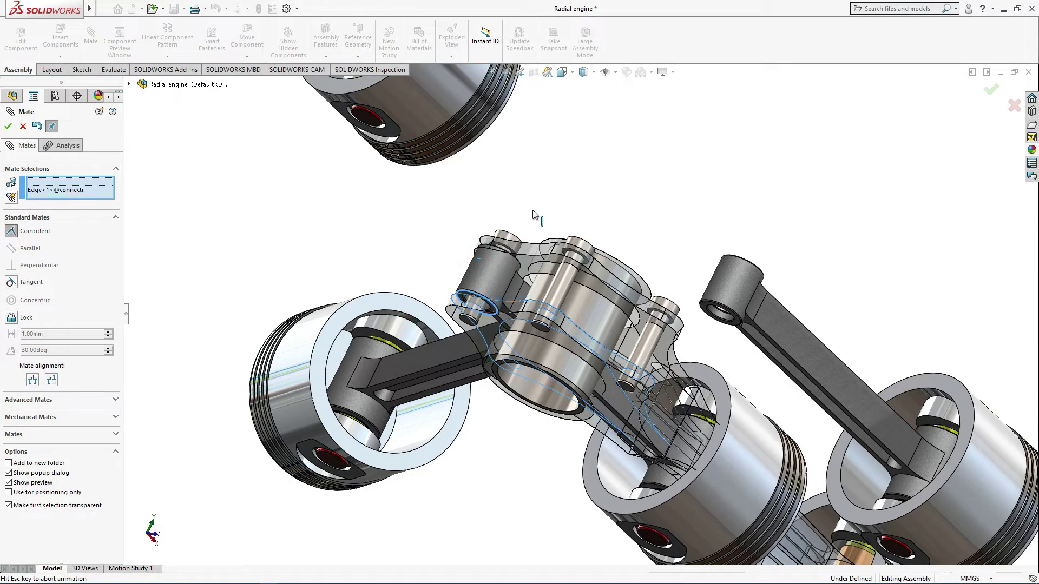
click(625, 176)
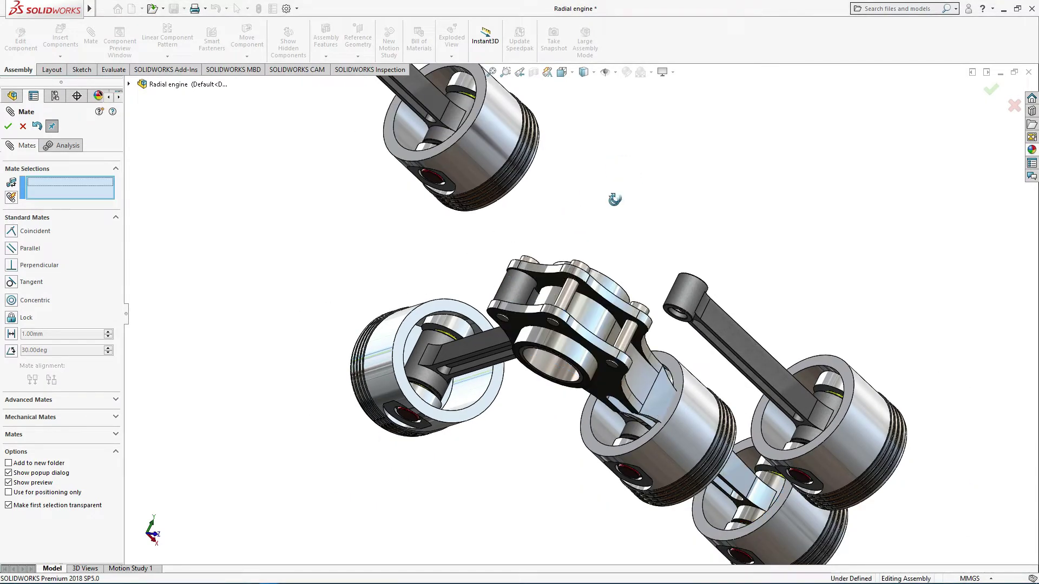
Step: Swing the attached rod up toward the top of the engine
middle_drag(614, 201, 522, 369)
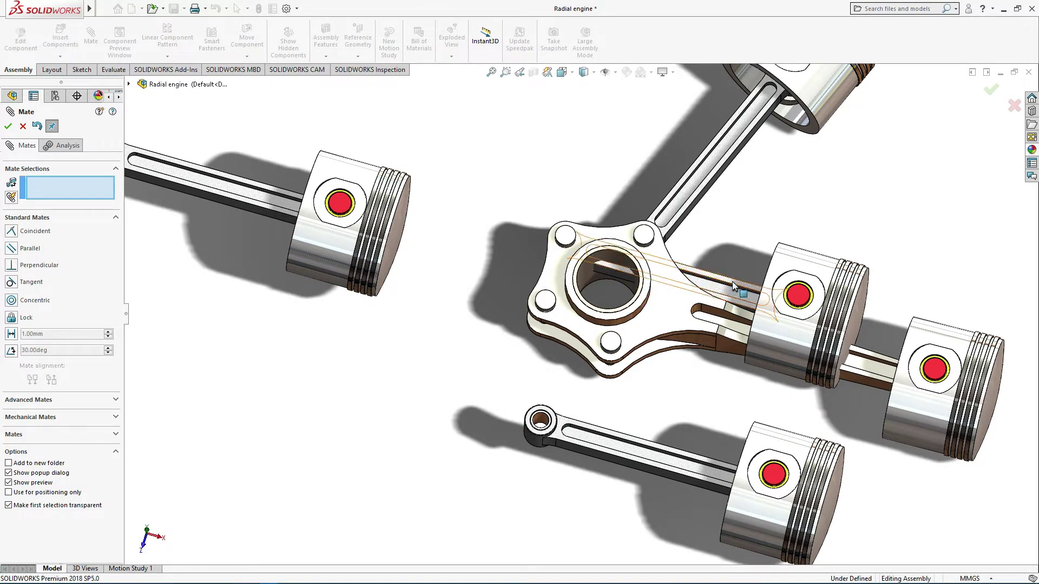
mouse_move(718, 286)
mouse_down()
mouse_move(517, 108)
mouse_move(509, 141)
mouse_up()
scroll(584, 233, up, 3)
scroll(584, 232, up, 2)
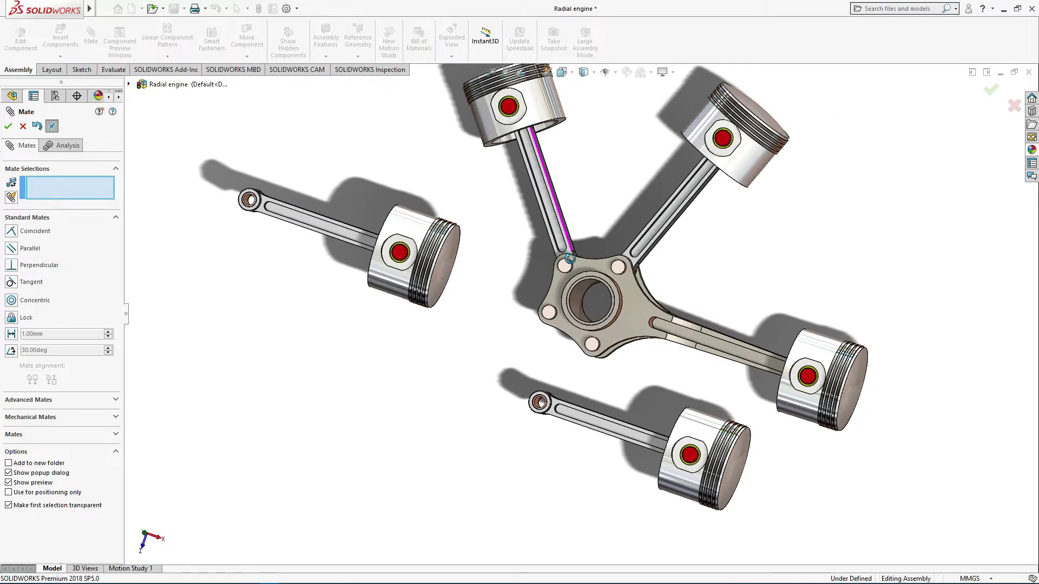
scroll(578, 259, up, 1)
middle_drag(580, 238, 568, 241)
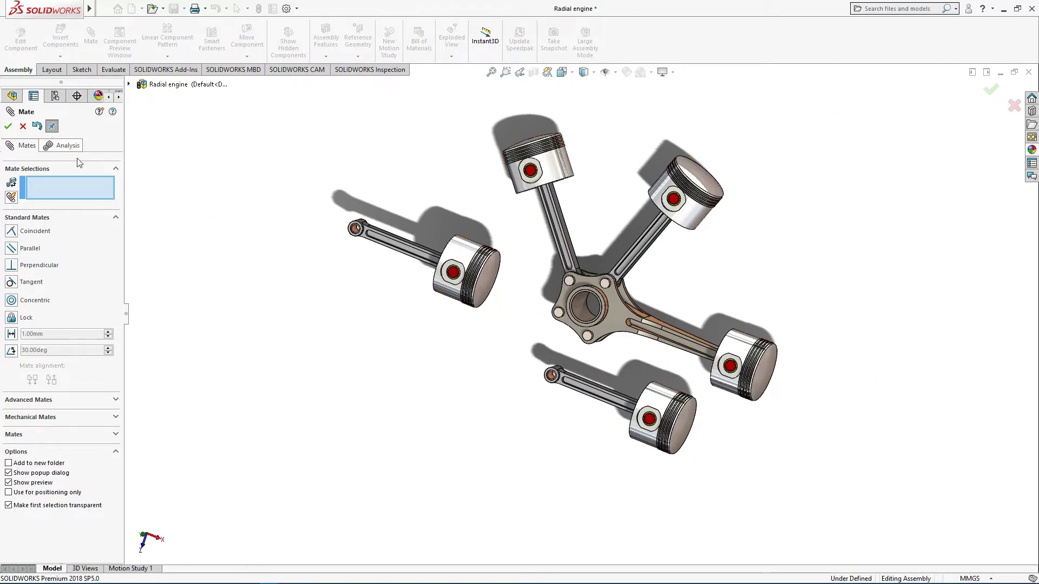
scroll(606, 249, down, 1)
scroll(588, 256, down, 2)
scroll(573, 254, down, 2)
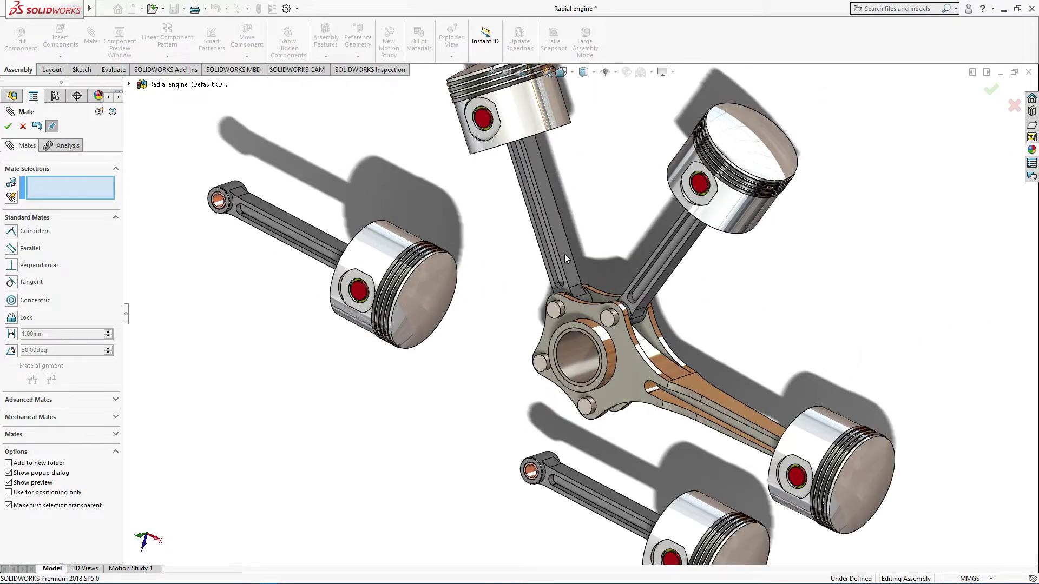
Step: Add a 70° angle mate between the newly attached rod and its neighbouring rod
click(563, 252)
middle_drag(568, 262, 662, 269)
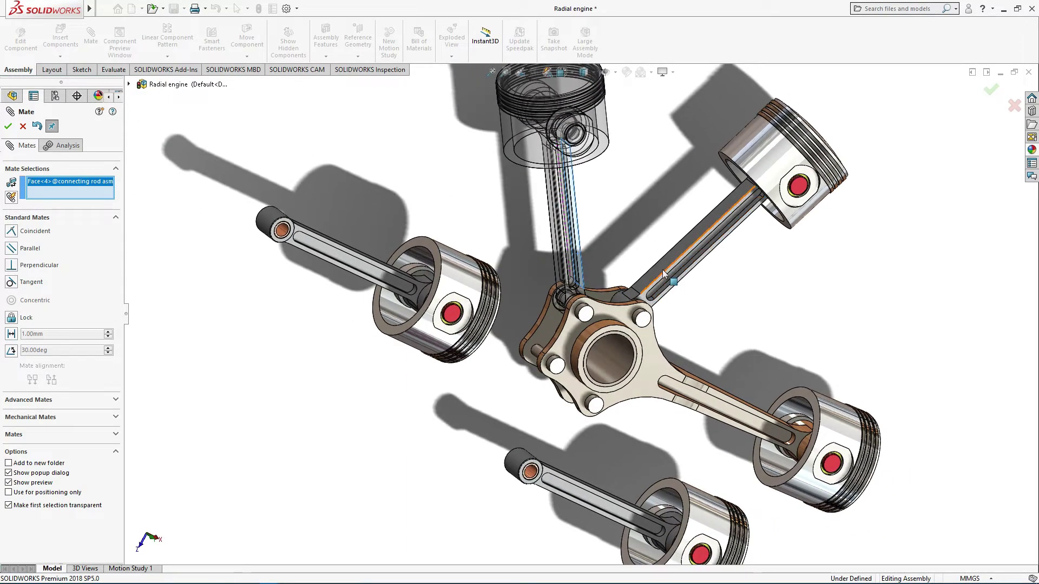
click(662, 267)
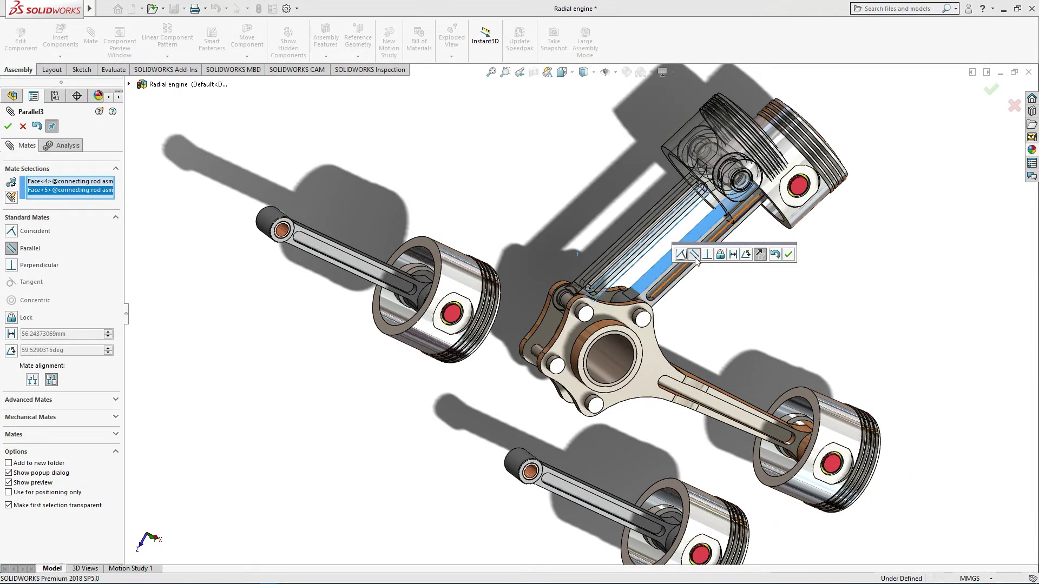
click(745, 255)
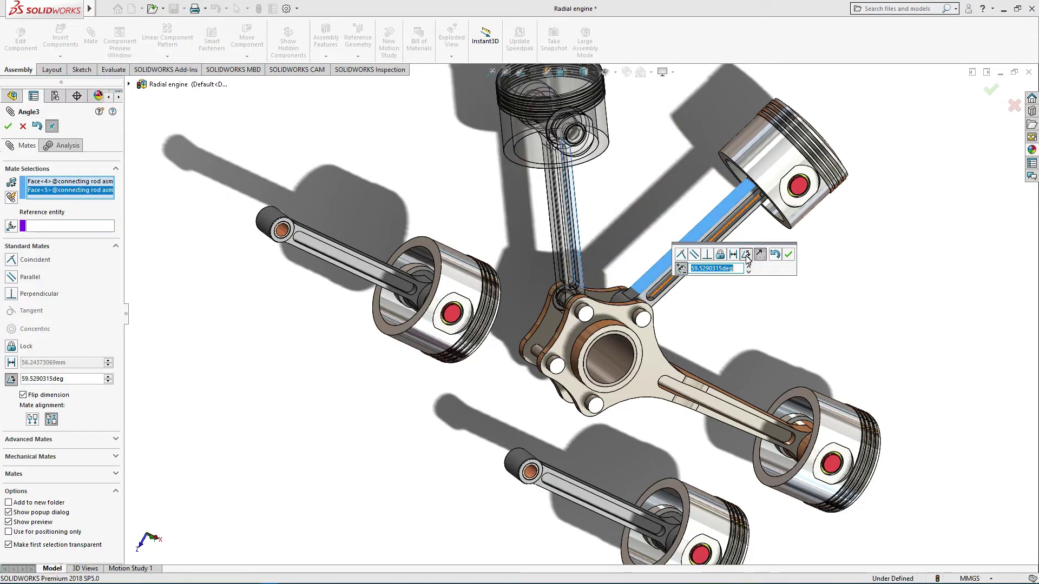
text(70)
key(Return)
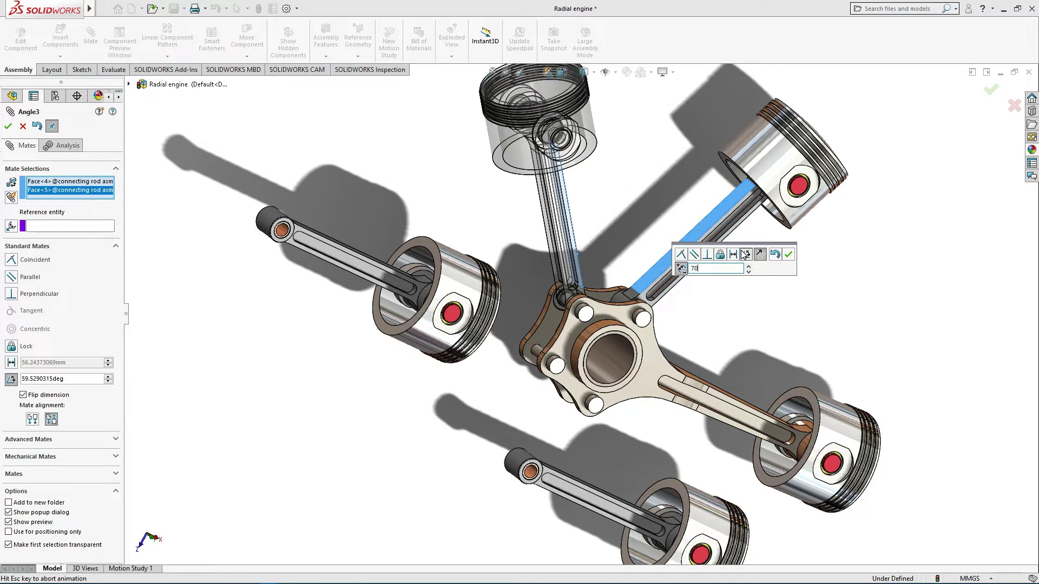
click(788, 257)
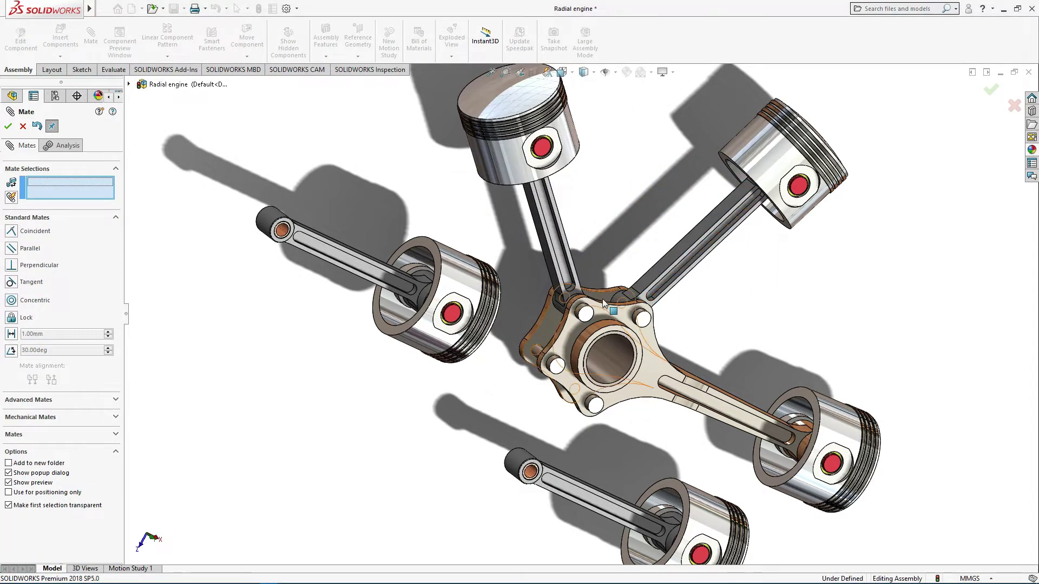
scroll(566, 221, up, 3)
middle_drag(565, 221, 569, 239)
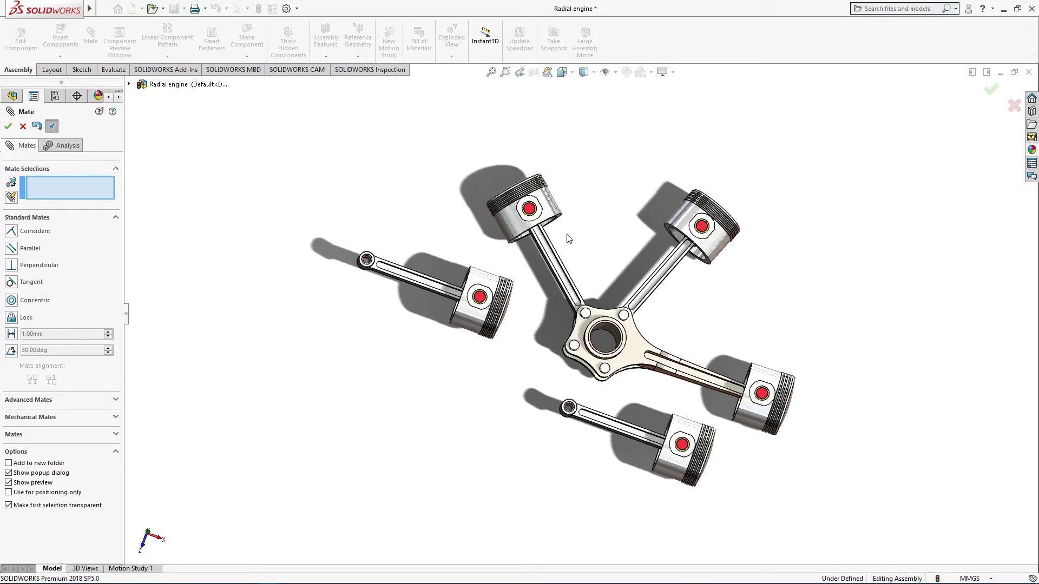
Step: Make the left loose connecting rod's bore concentric with its pin
middle_drag(406, 315, 391, 284)
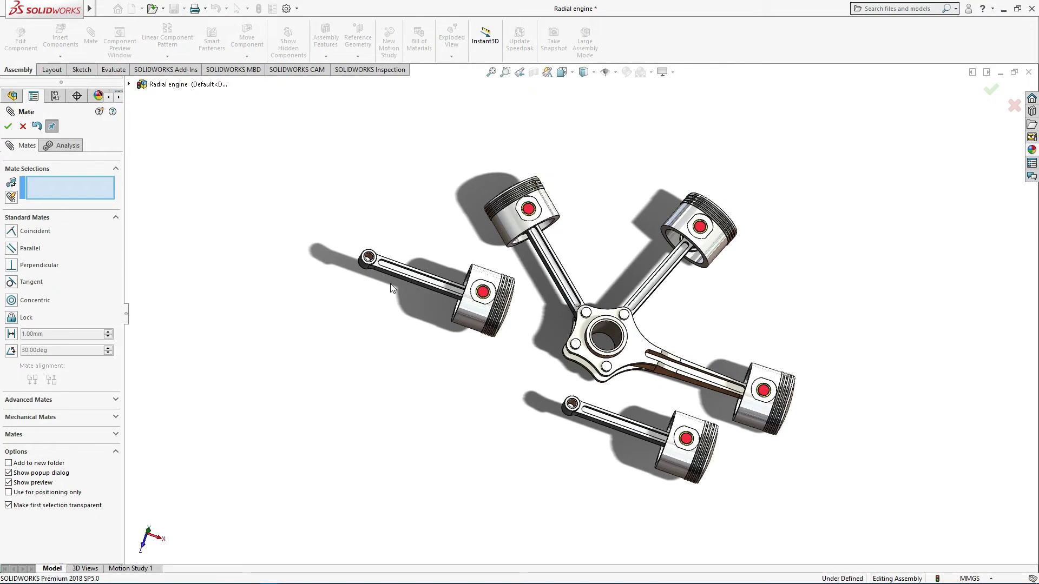
scroll(374, 272, down, 2)
scroll(392, 271, down, 3)
click(395, 271)
scroll(469, 320, up, 3)
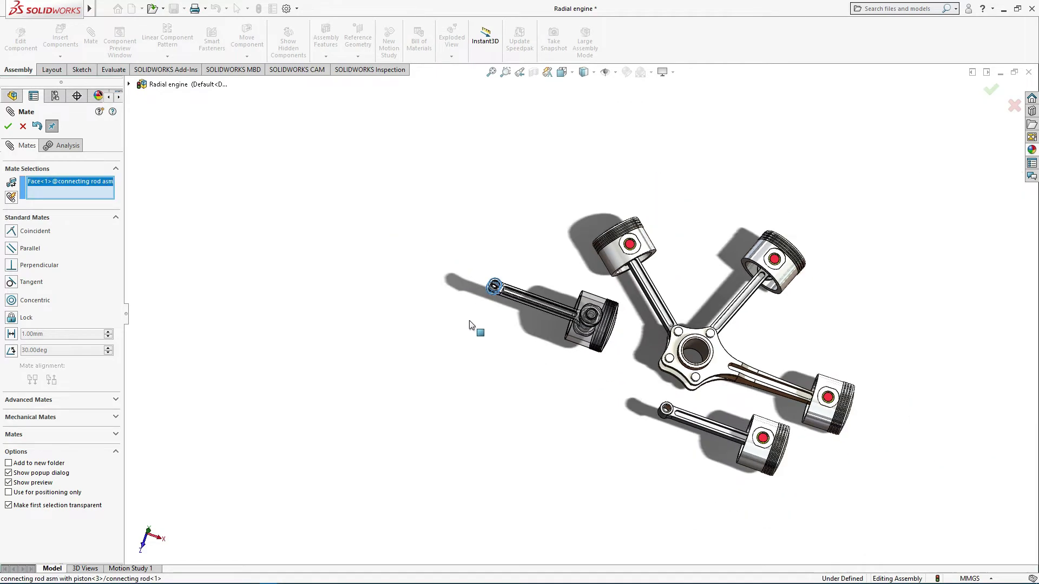
middle_drag(671, 389, 678, 378)
scroll(661, 359, down, 3)
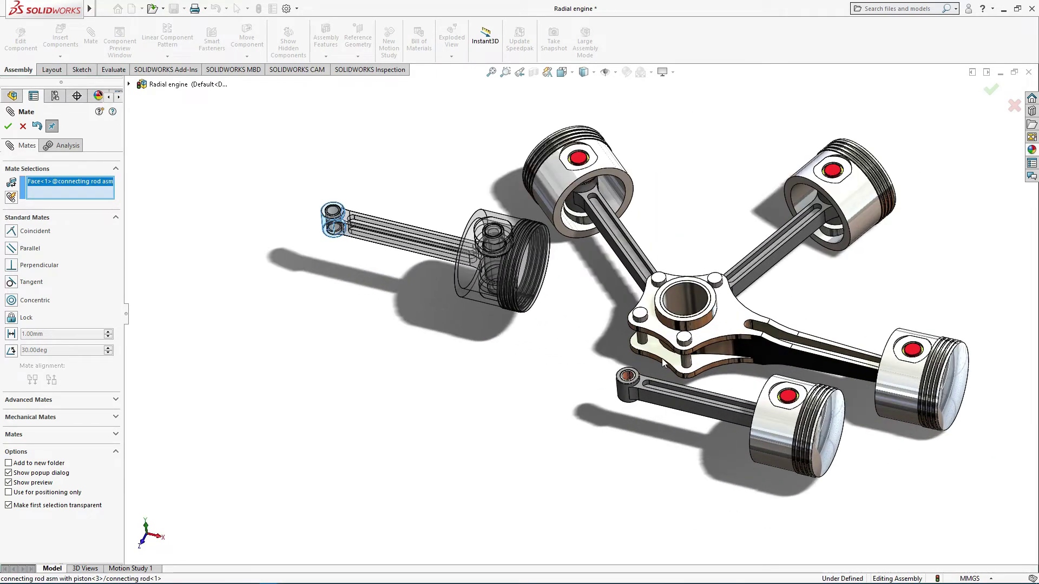
click(647, 342)
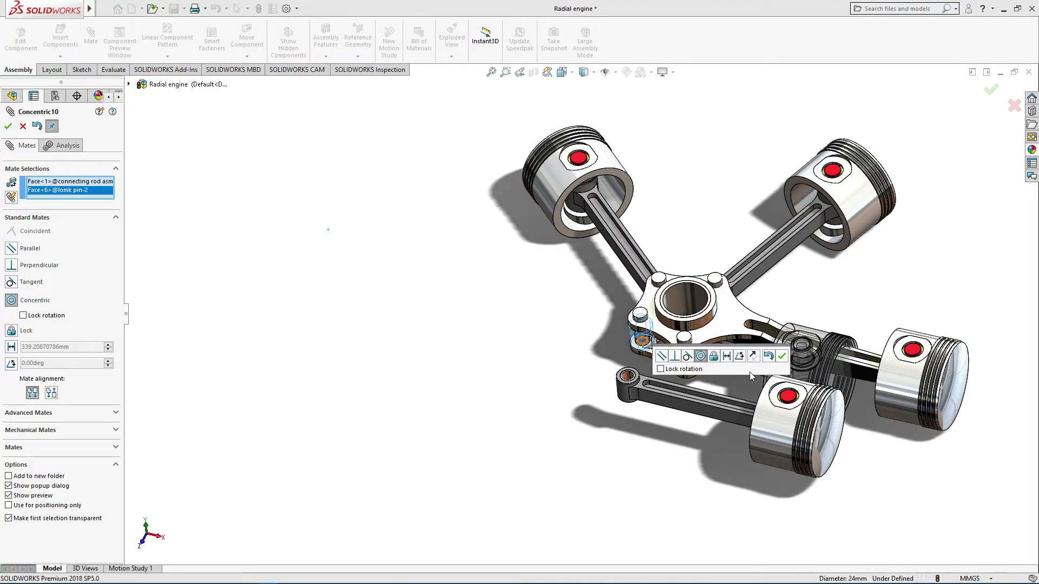
click(781, 357)
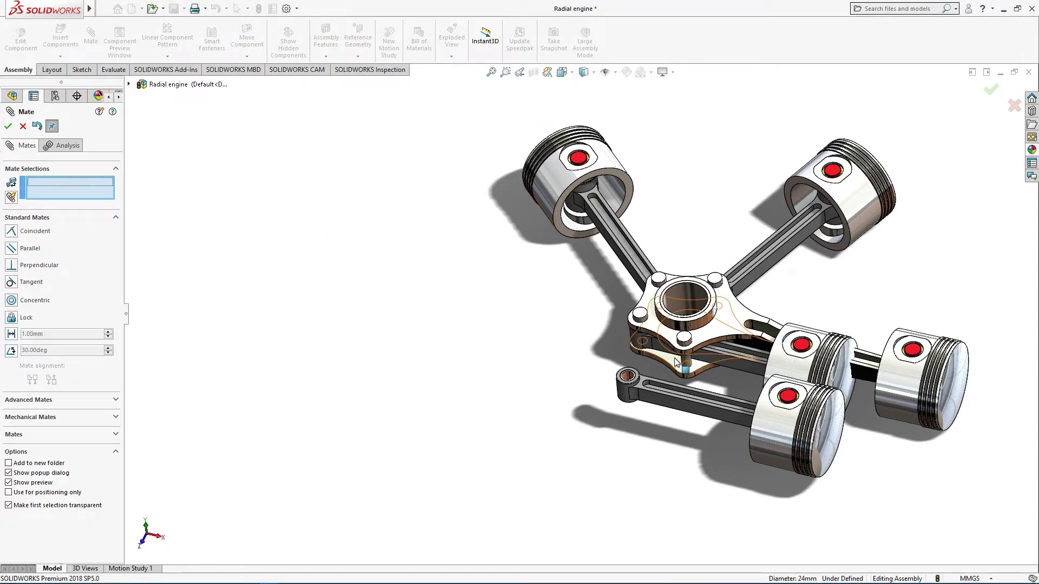
Step: Mate the master rod bearing face coincident with the connecting rod face so they sit flush
click(674, 362)
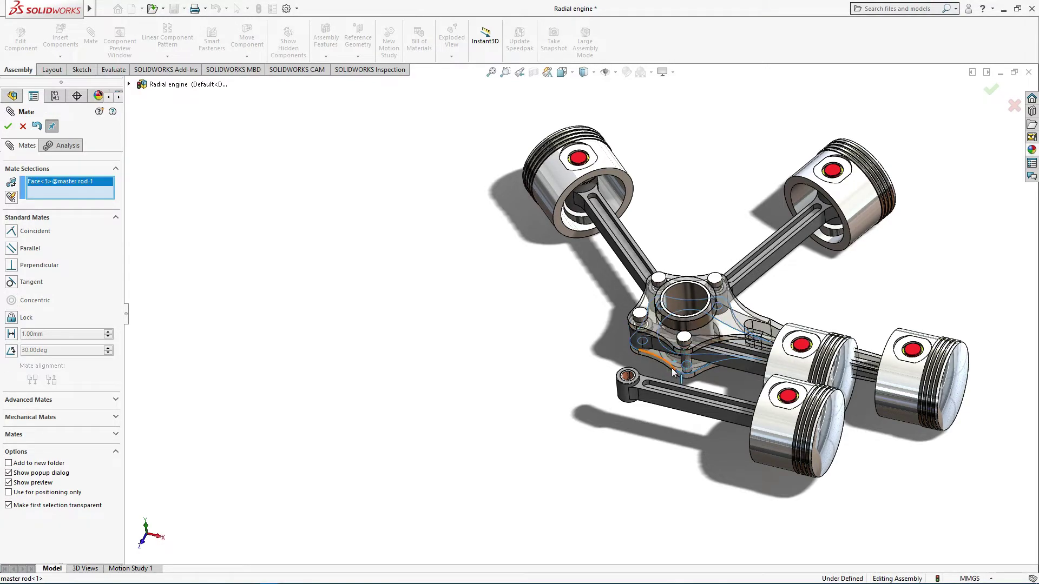
middle_drag(670, 368, 675, 349)
scroll(671, 346, down, 1)
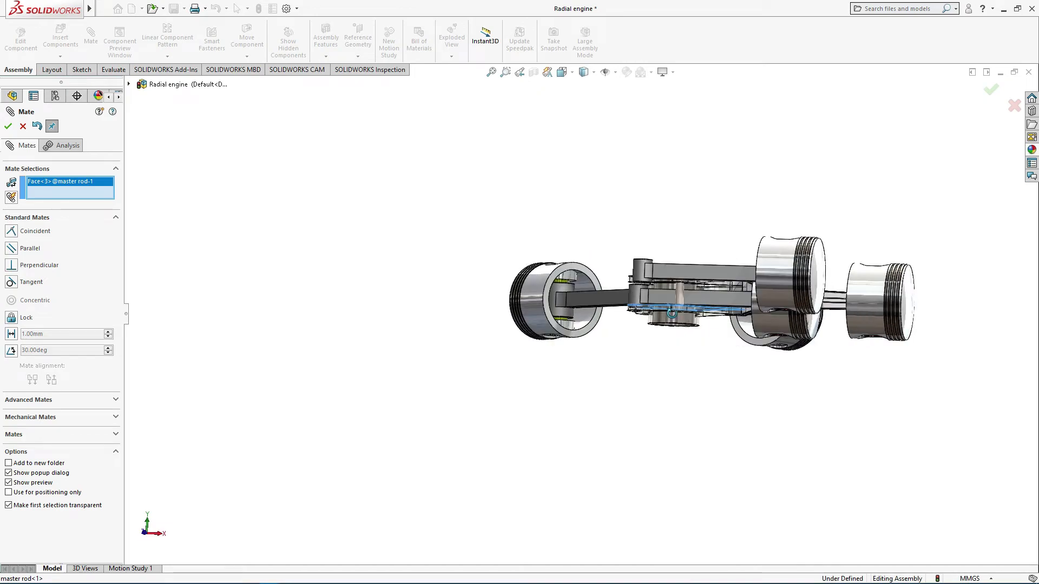
scroll(660, 335, down, 2)
scroll(628, 303, down, 2)
scroll(617, 300, down, 3)
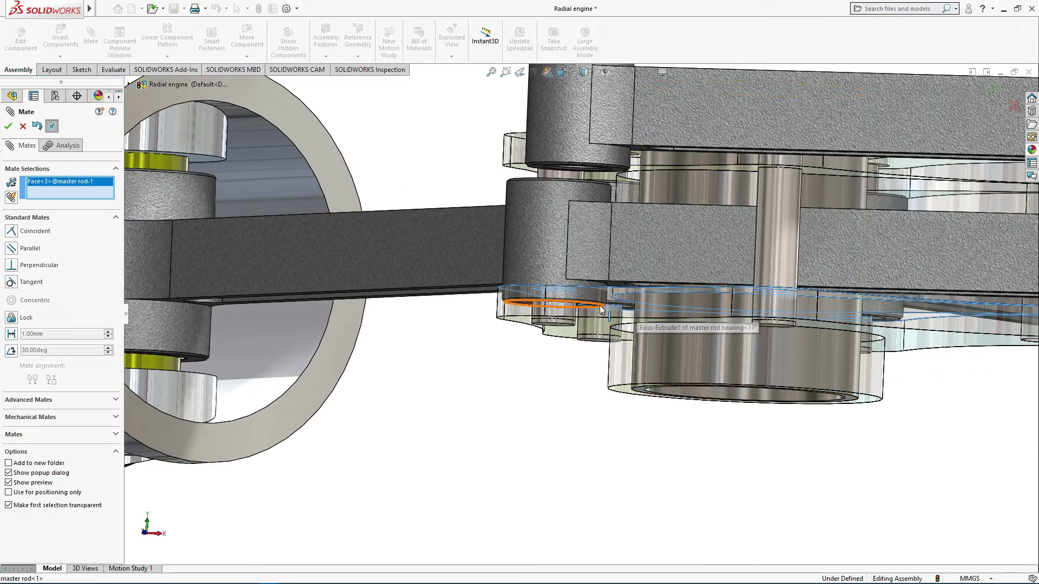
scroll(593, 307, down, 2)
click(596, 307)
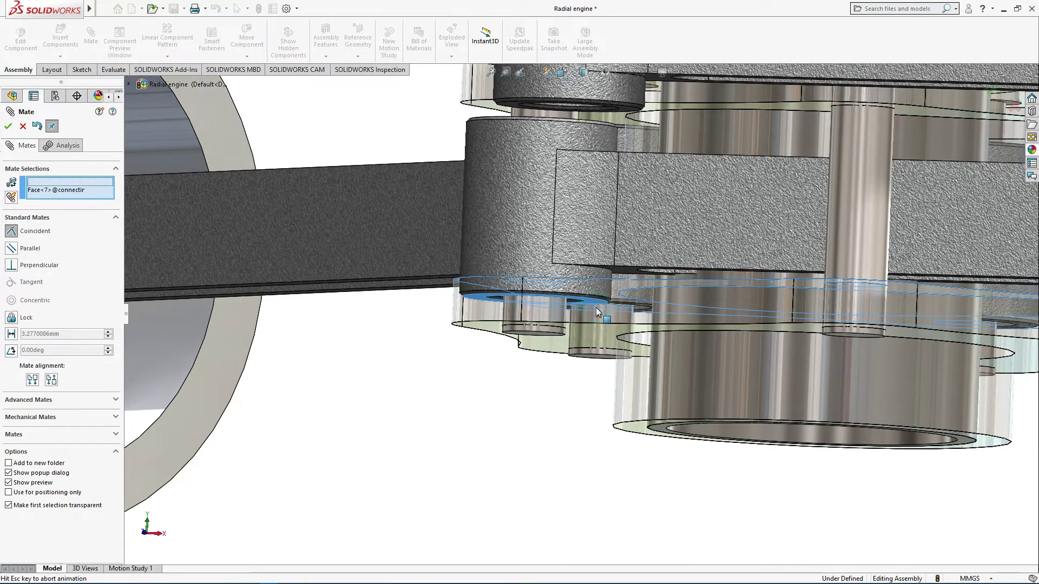
click(720, 282)
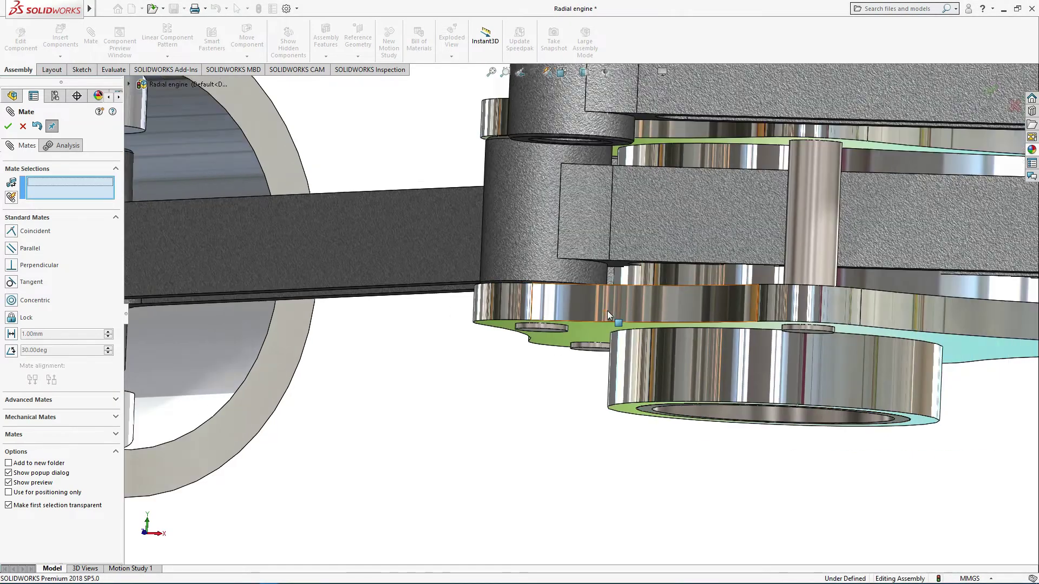
scroll(607, 310, up, 3)
scroll(617, 307, up, 2)
Step: Swing the second rod and piston down-left and fit the whole engine in view
middle_drag(626, 381, 666, 386)
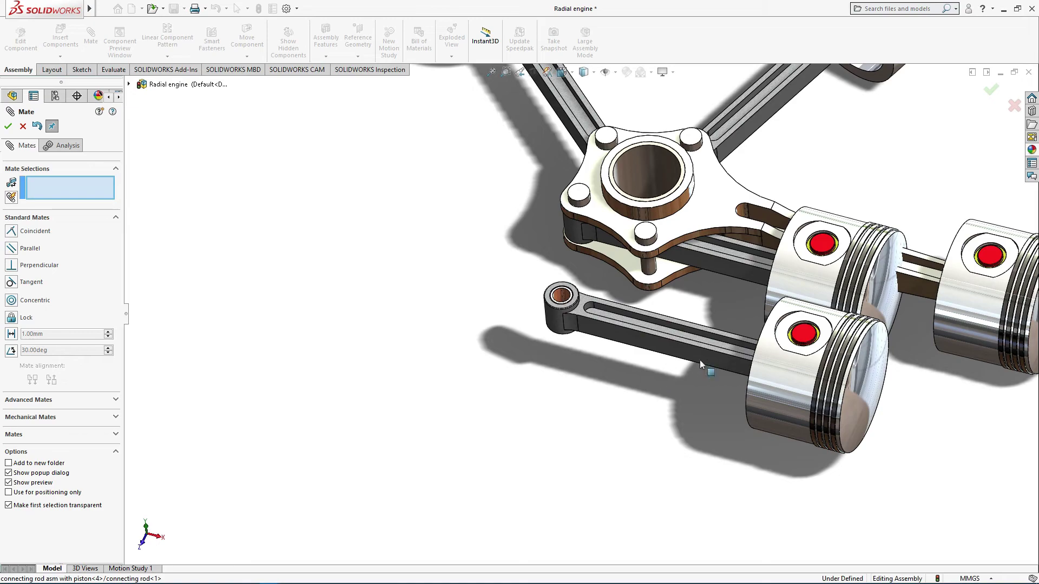
mouse_move(735, 265)
mouse_down()
mouse_move(522, 313)
mouse_move(391, 249)
mouse_up()
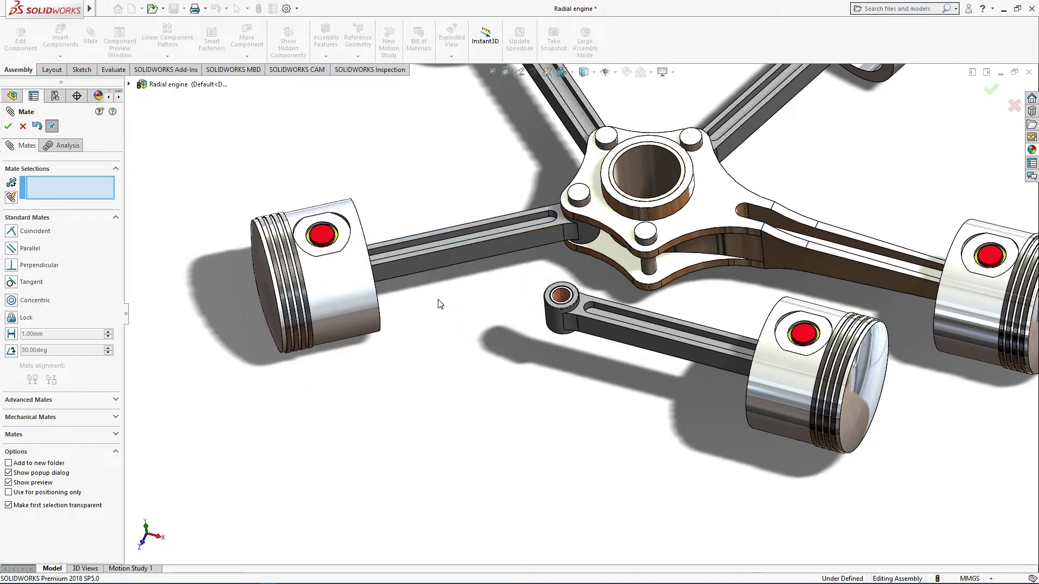
key(f)
middle_drag(452, 304, 463, 348)
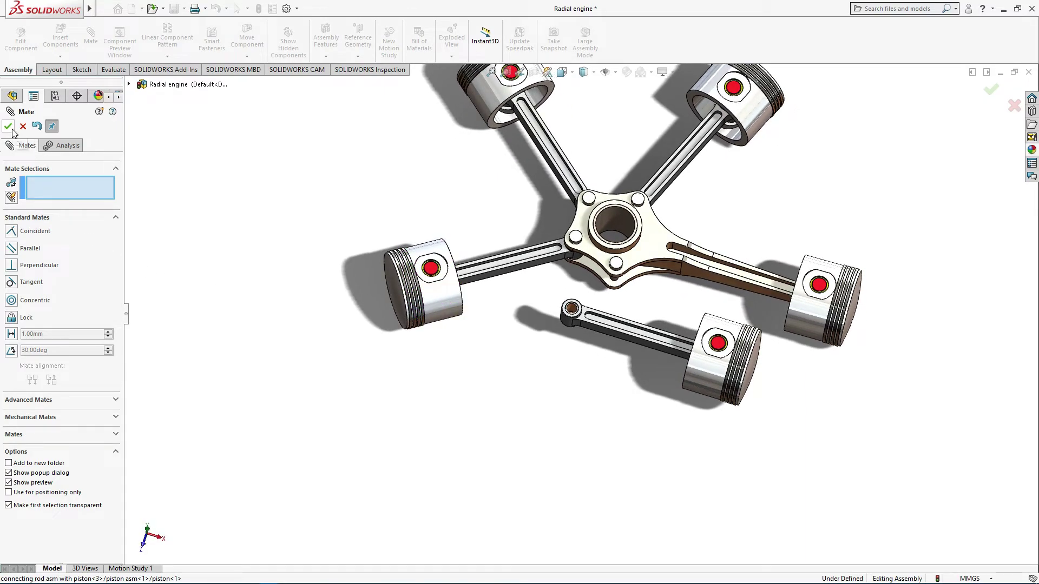
mouse_move(530, 273)
middle_down()
mouse_move(538, 352)
mouse_move(518, 309)
middle_up()
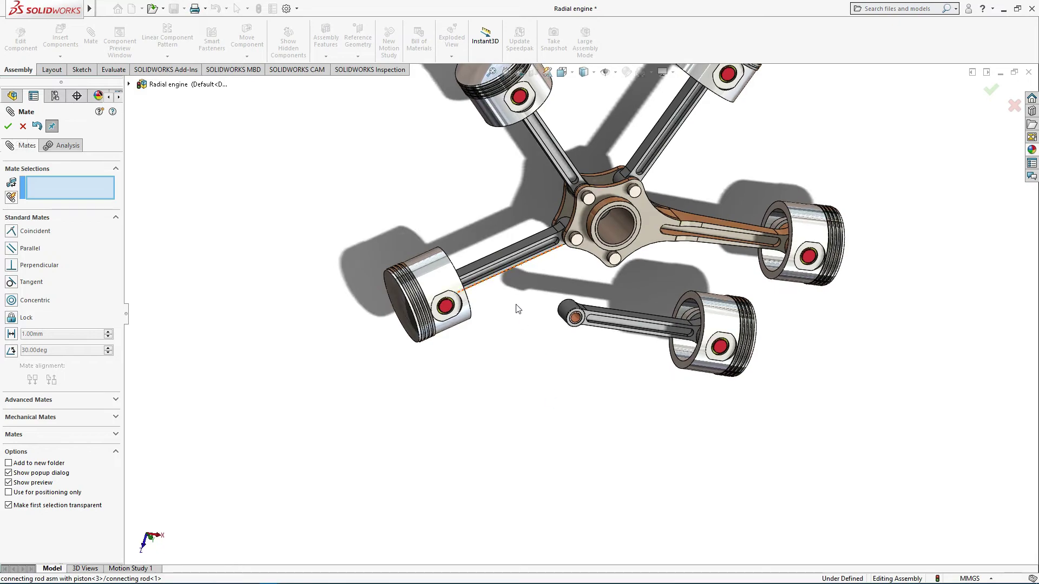
Step: Add a 75° angle mate between the newly pinned rod and its neighbouring rod
click(508, 251)
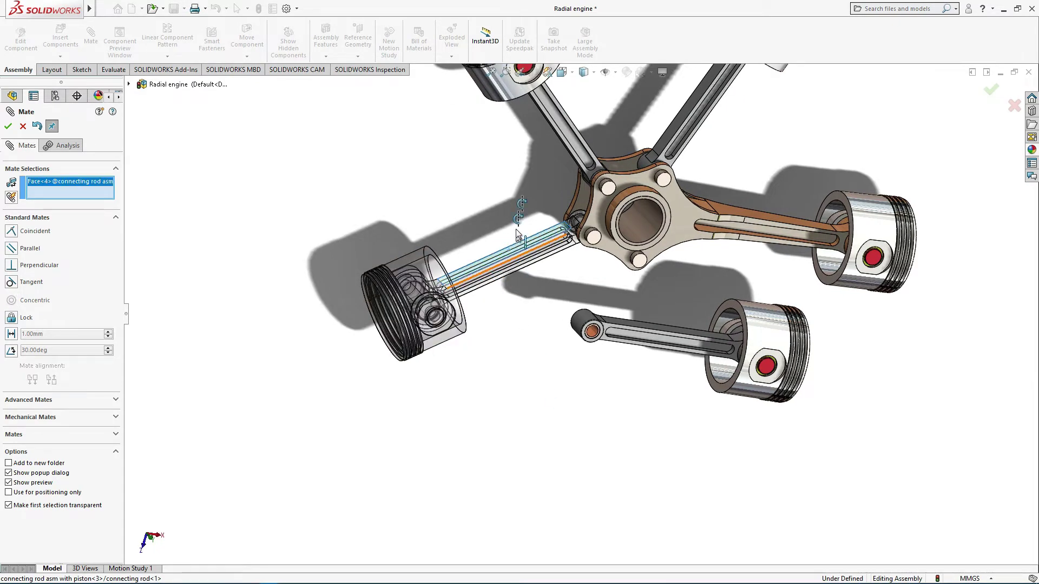
mouse_move(520, 211)
middle_down()
mouse_move(538, 160)
mouse_move(556, 163)
middle_up()
click(557, 160)
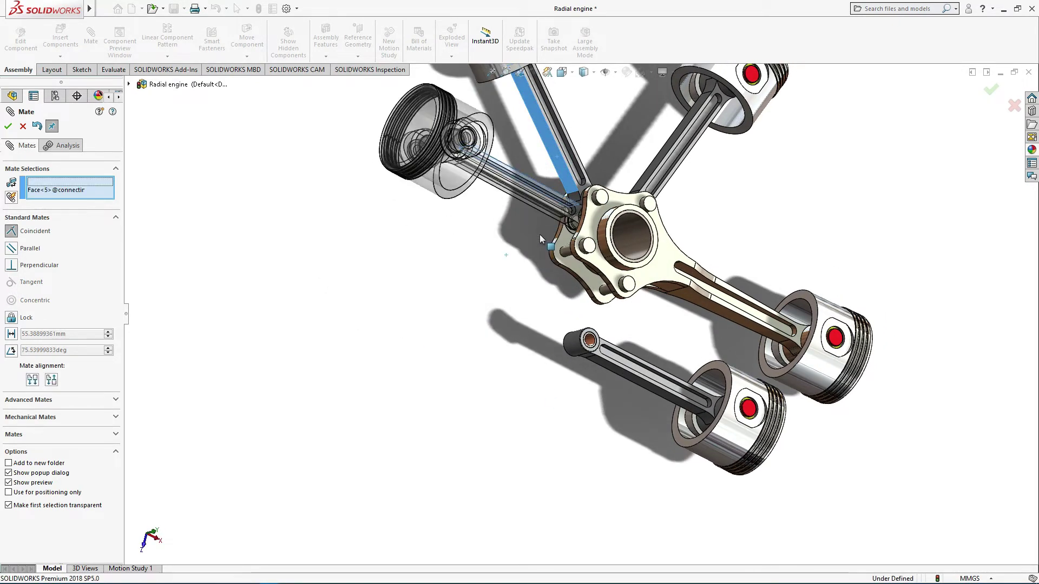
click(619, 225)
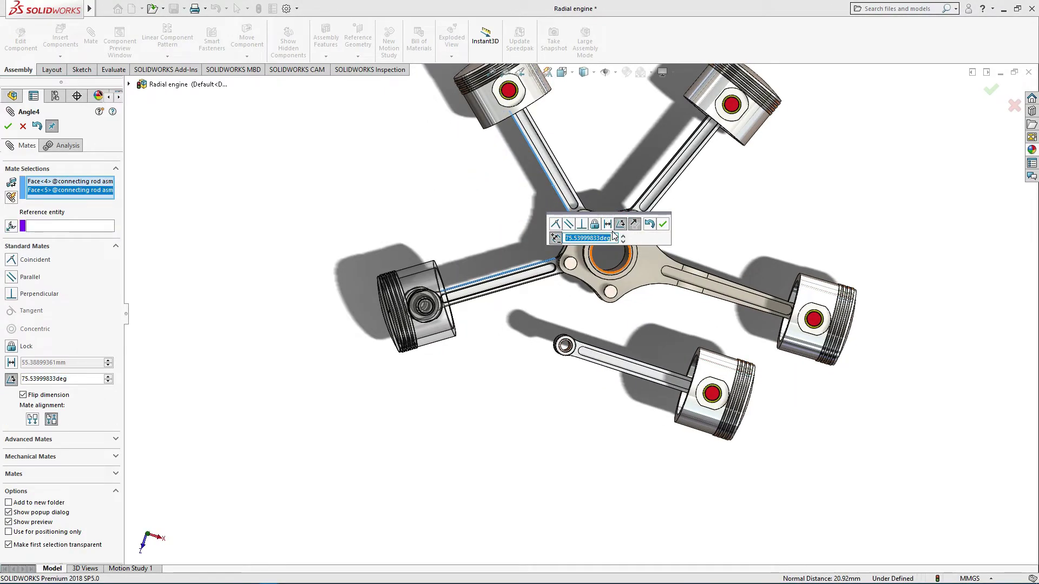
text(75)
key(Return)
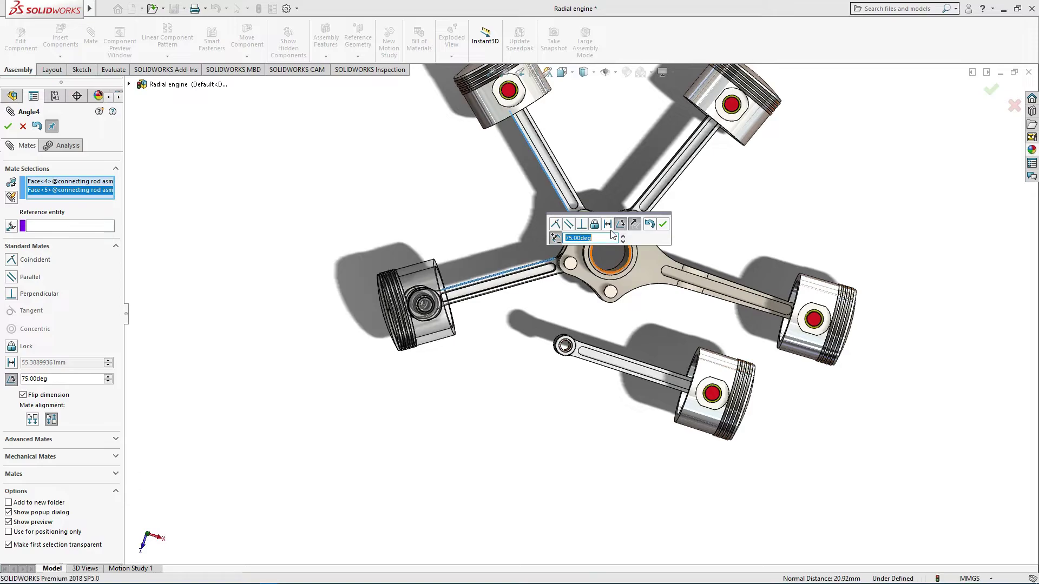
click(664, 228)
scroll(550, 307, up, 5)
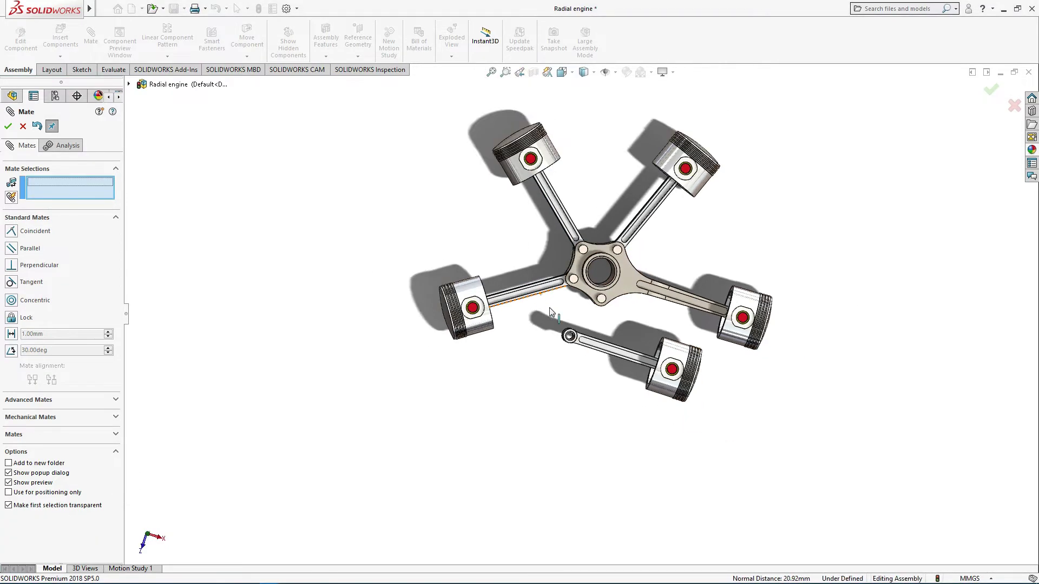
middle_drag(564, 267, 559, 277)
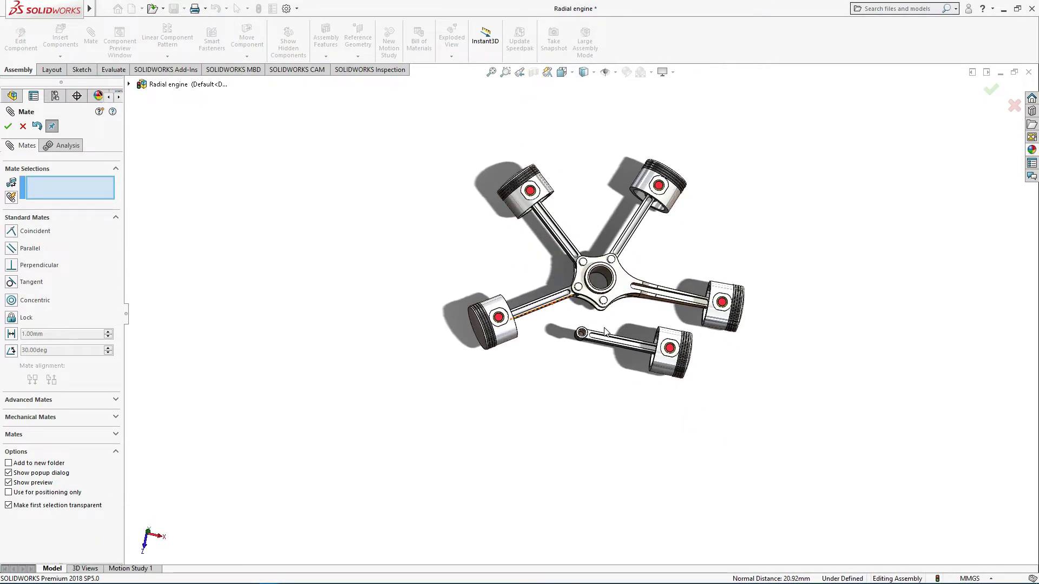
Step: Make the loose connecting rod's bore concentric with the master rod pin
middle_drag(594, 346, 602, 234)
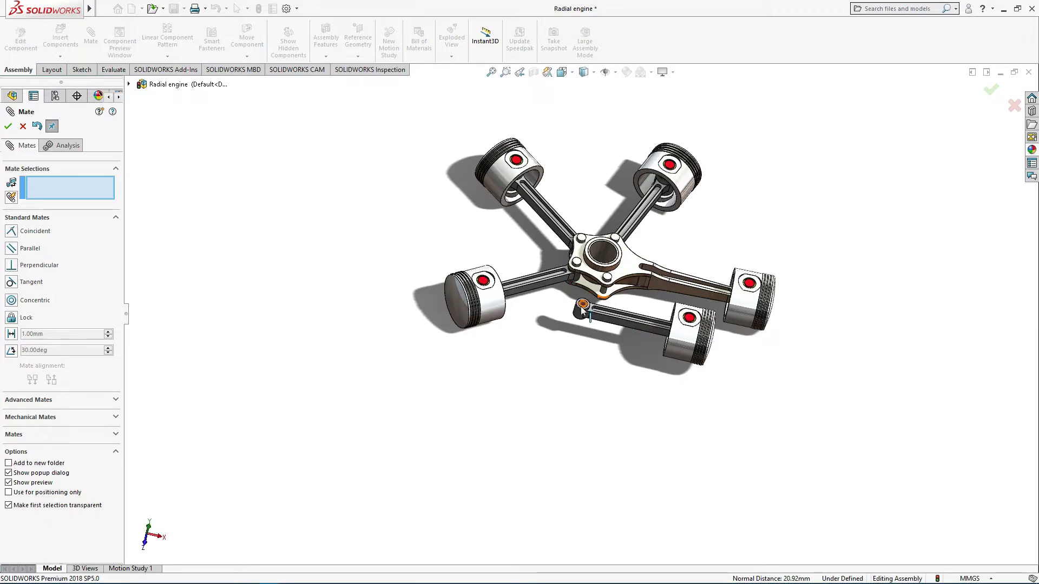
click(581, 318)
scroll(601, 292, down, 3)
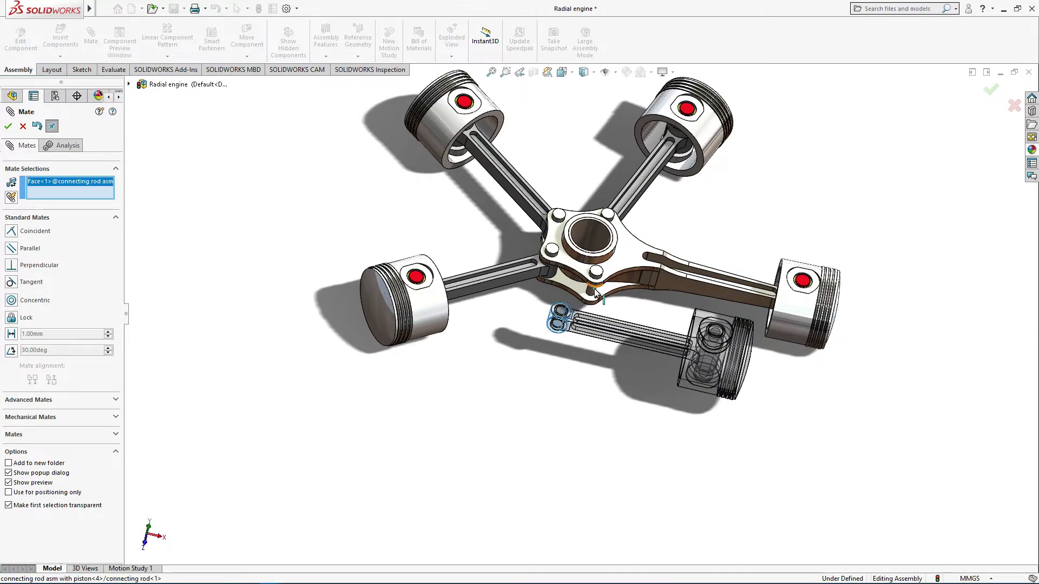
click(595, 292)
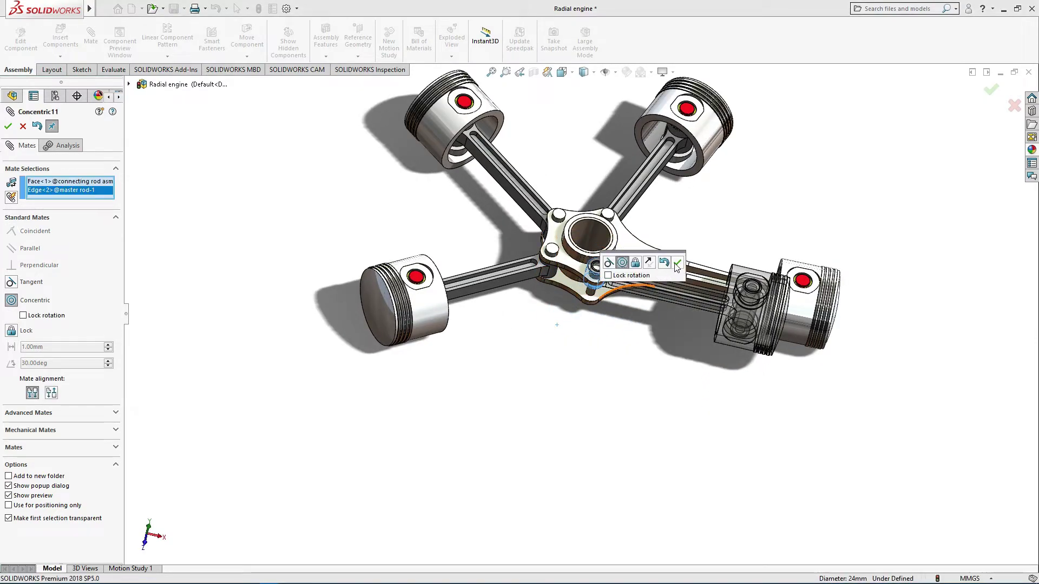
click(677, 264)
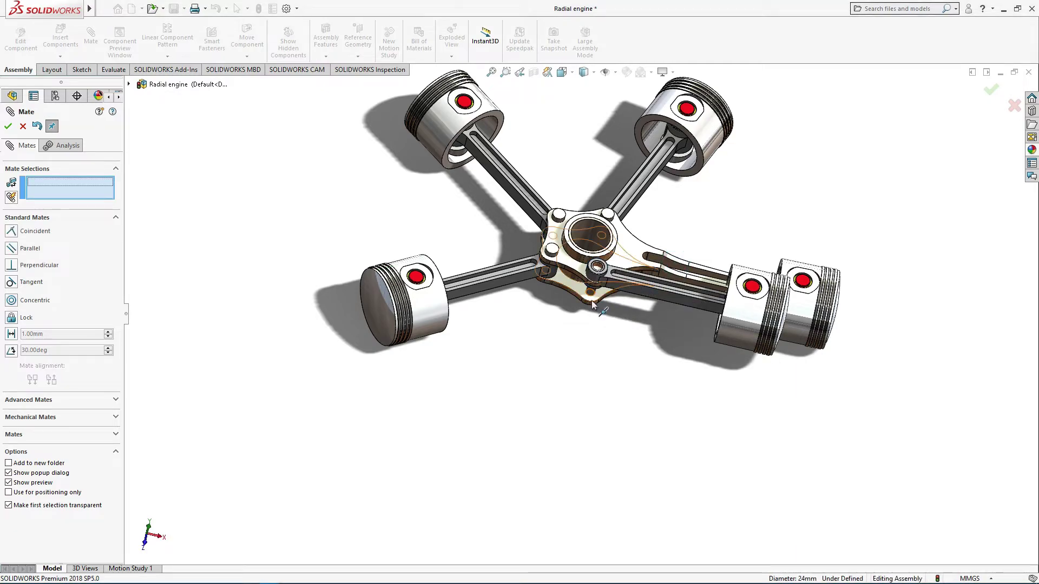
Step: Mate the master rod face coincident with the connecting rod face
scroll(593, 299, down, 2)
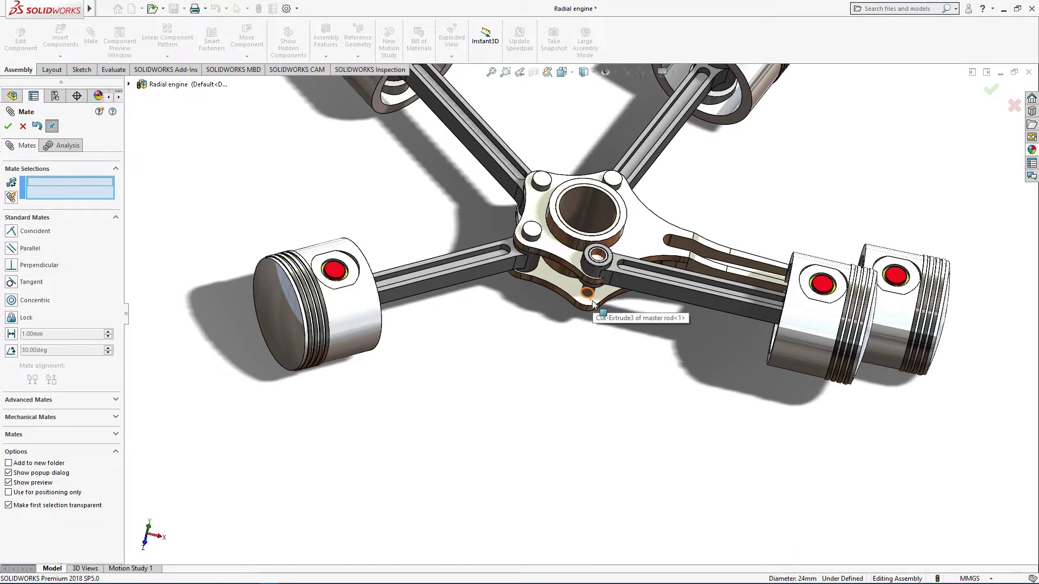
click(593, 299)
mouse_move(593, 299)
middle_down()
mouse_move(624, 166)
mouse_move(605, 315)
middle_up()
scroll(605, 315, down, 5)
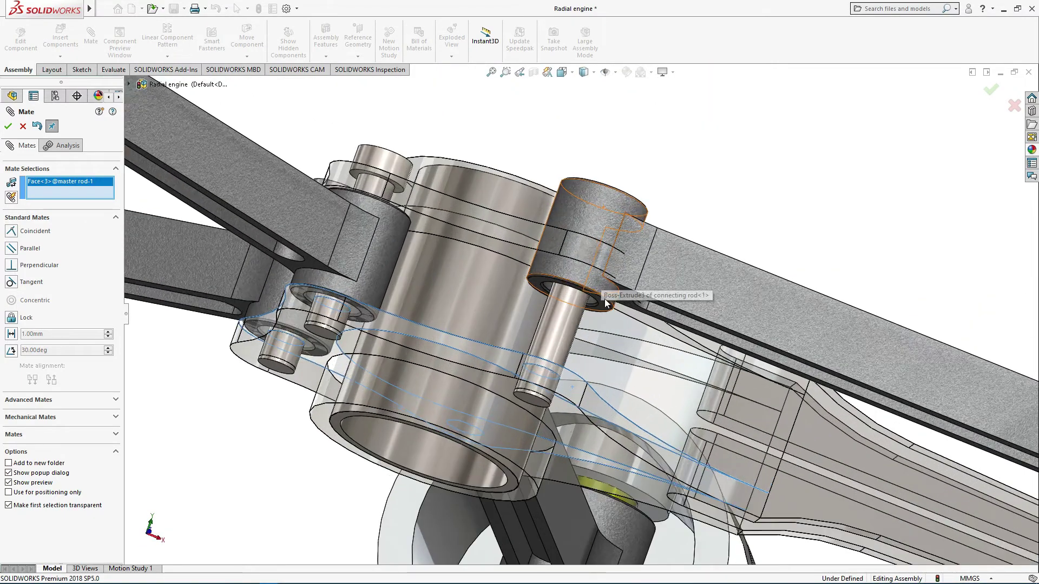
click(605, 315)
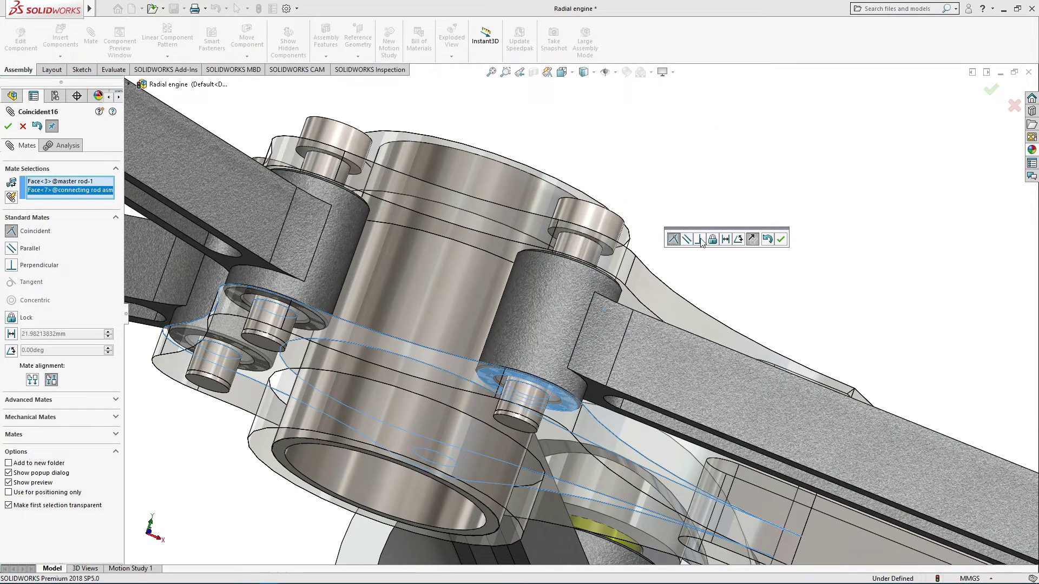
click(779, 243)
scroll(650, 211, up, 5)
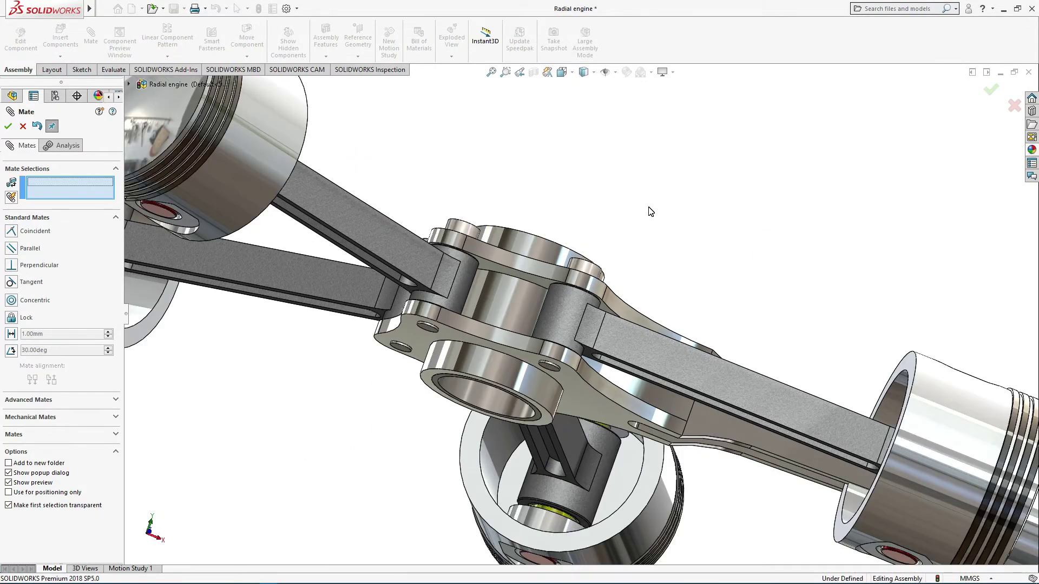
Step: Angle-mate the newly seated rod to the left rod at 75.00deg, flipped, as Angle5
middle_drag(639, 228, 648, 349)
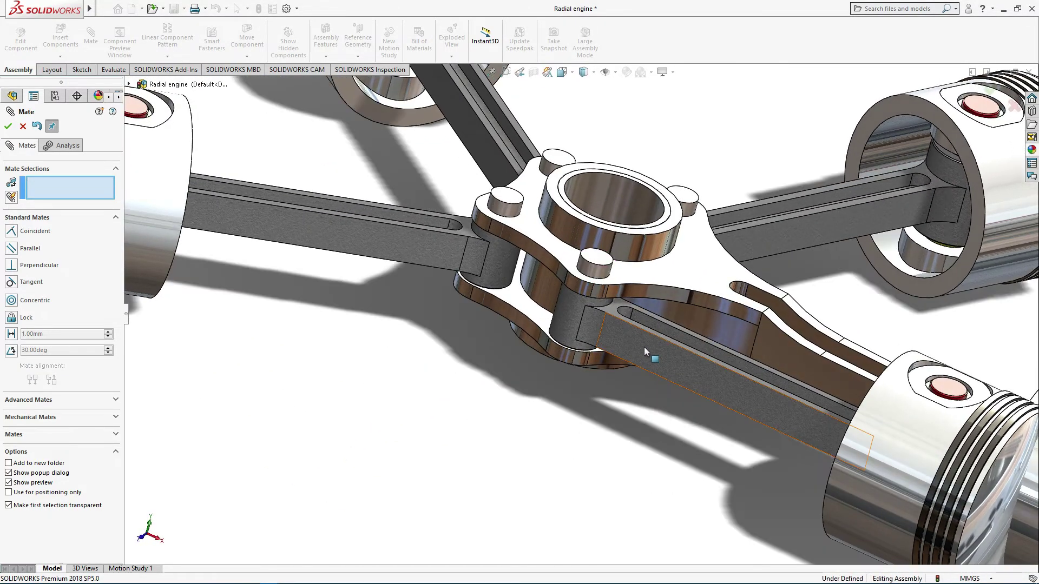
click(649, 349)
click(430, 253)
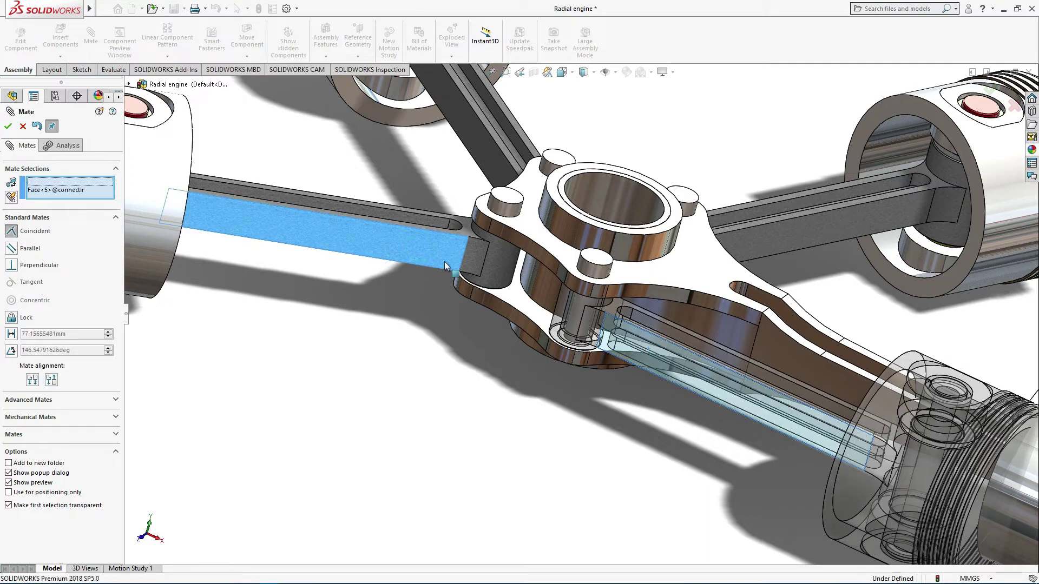
scroll(595, 314, up, 2)
scroll(596, 314, up, 2)
scroll(595, 314, up, 1)
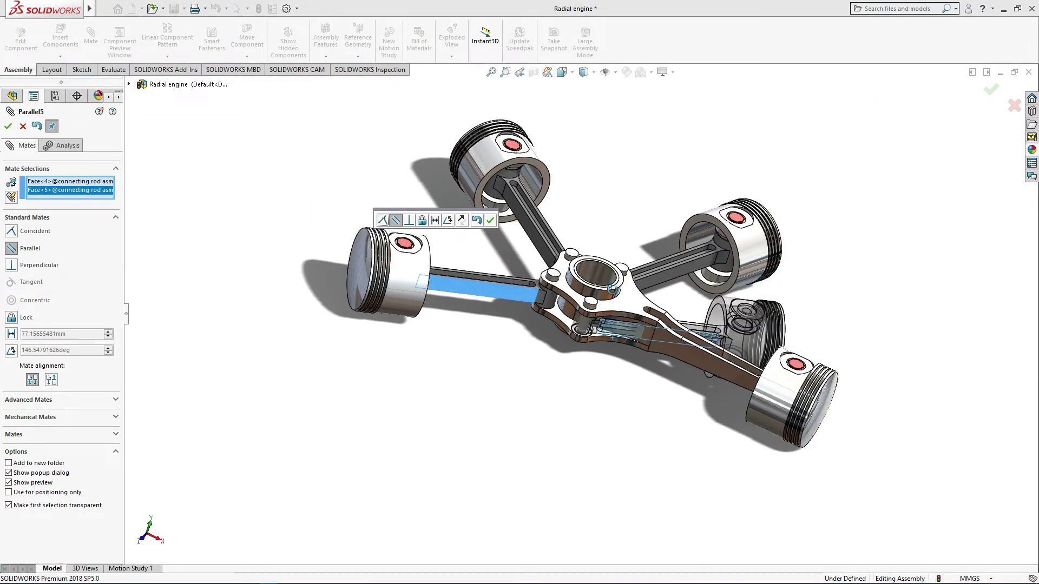
scroll(595, 314, up, 2)
click(448, 220)
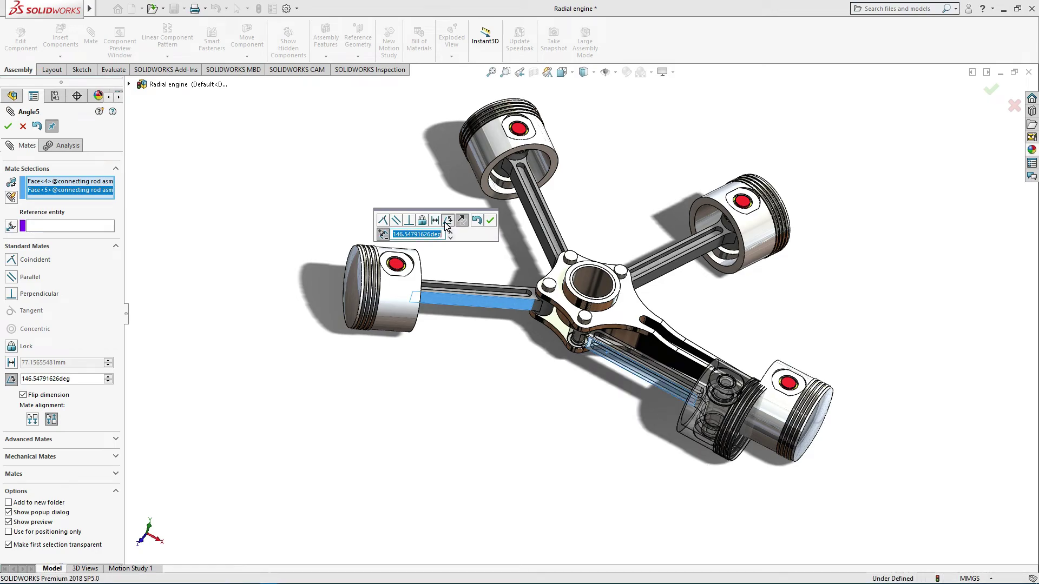
text(75)
key(Return)
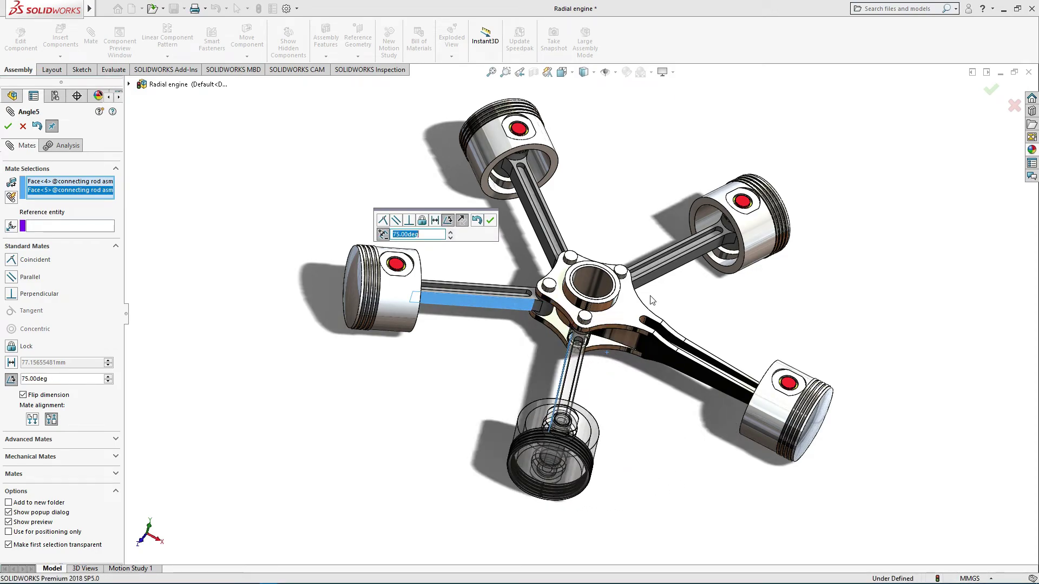
key(ctrl+1)
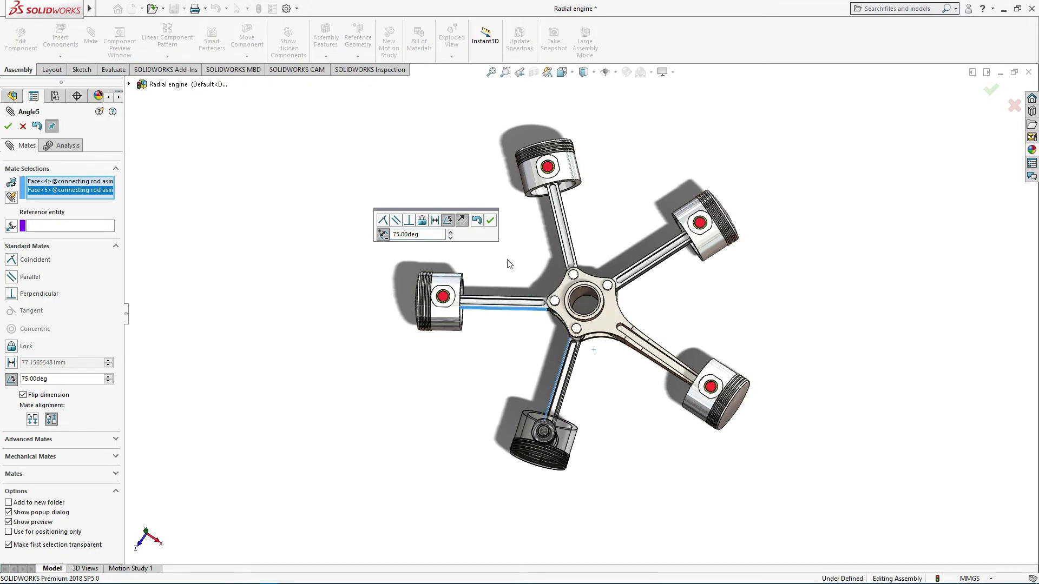
click(492, 223)
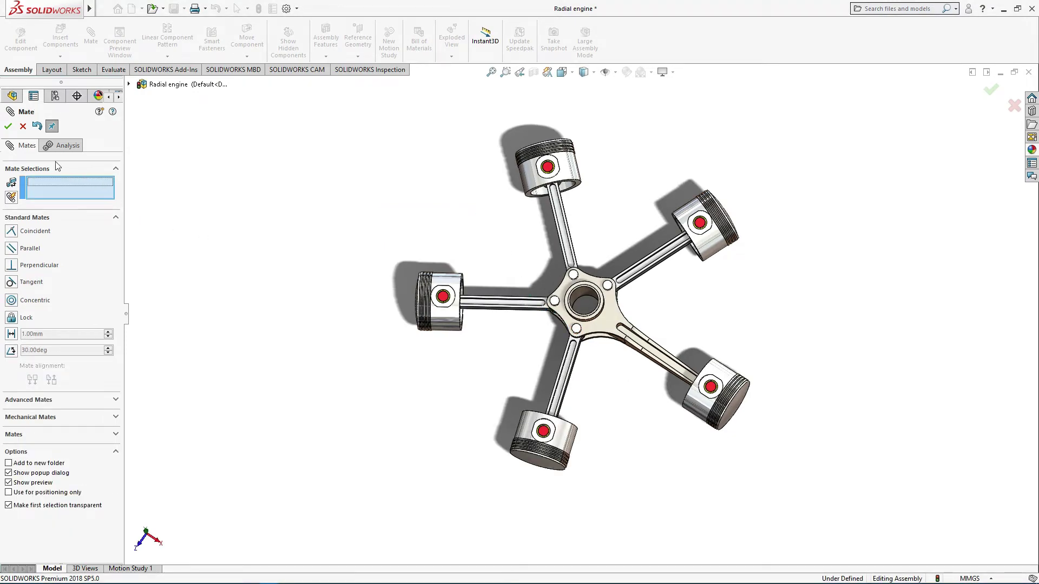
Step: Close the Mate PropertyManager and orbit the engine into a tilted view
click(9, 126)
scroll(455, 265, up, 3)
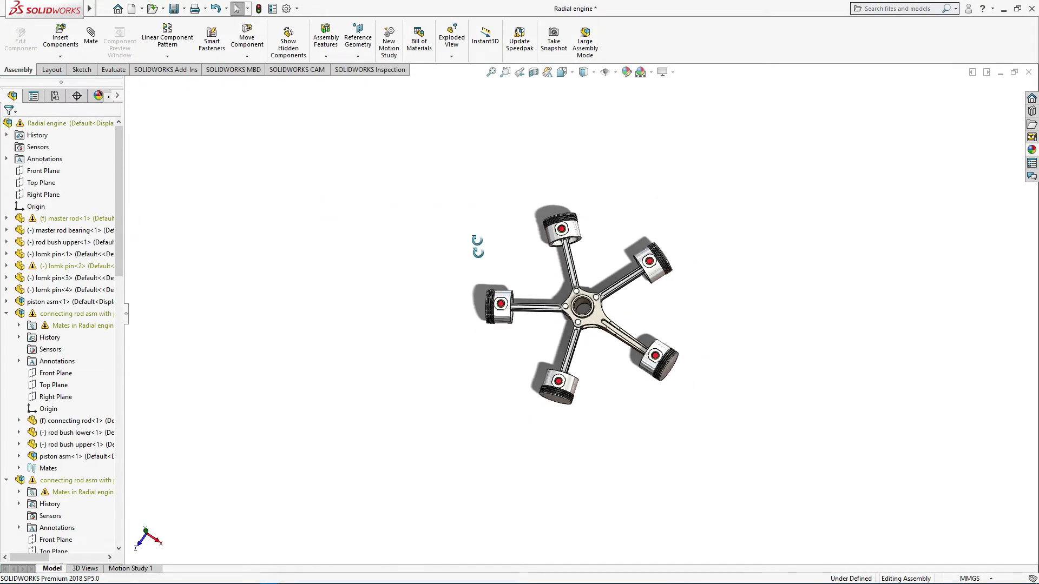
middle_drag(472, 241, 501, 195)
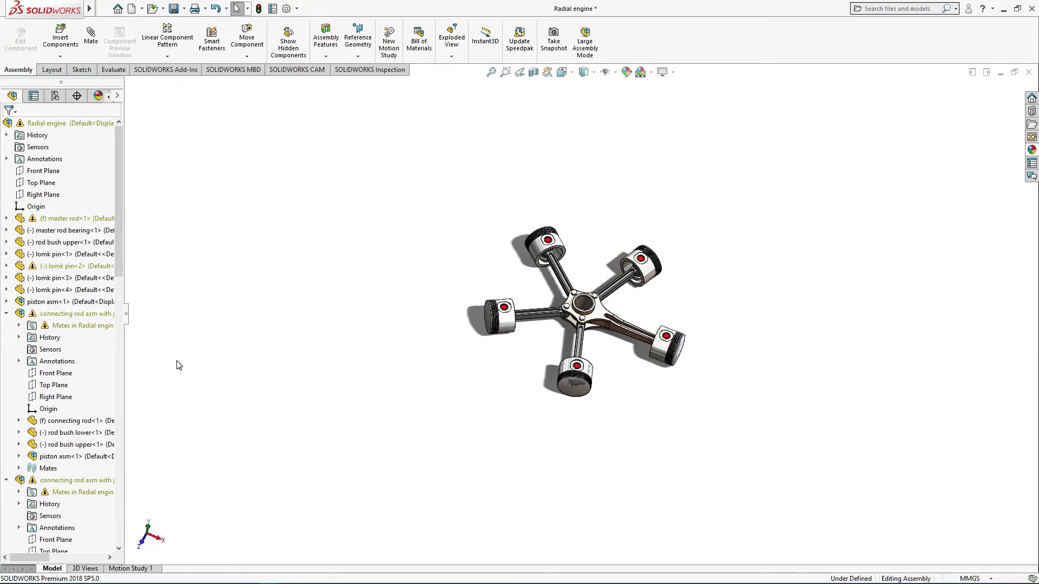
scroll(117, 324, down, 5)
scroll(111, 378, down, 3)
scroll(108, 386, down, 5)
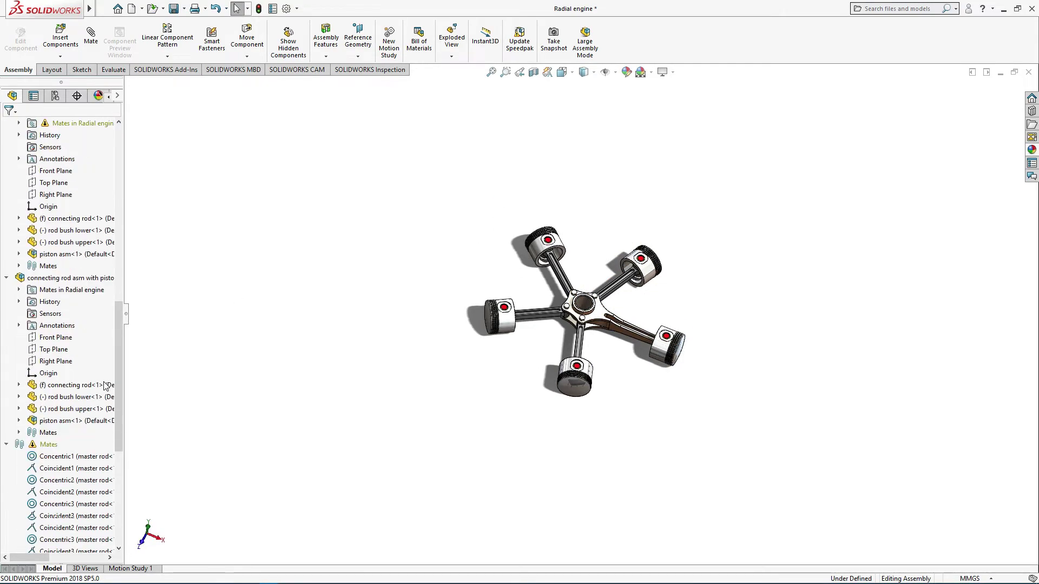
scroll(106, 384, down, 5)
scroll(105, 385, down, 1)
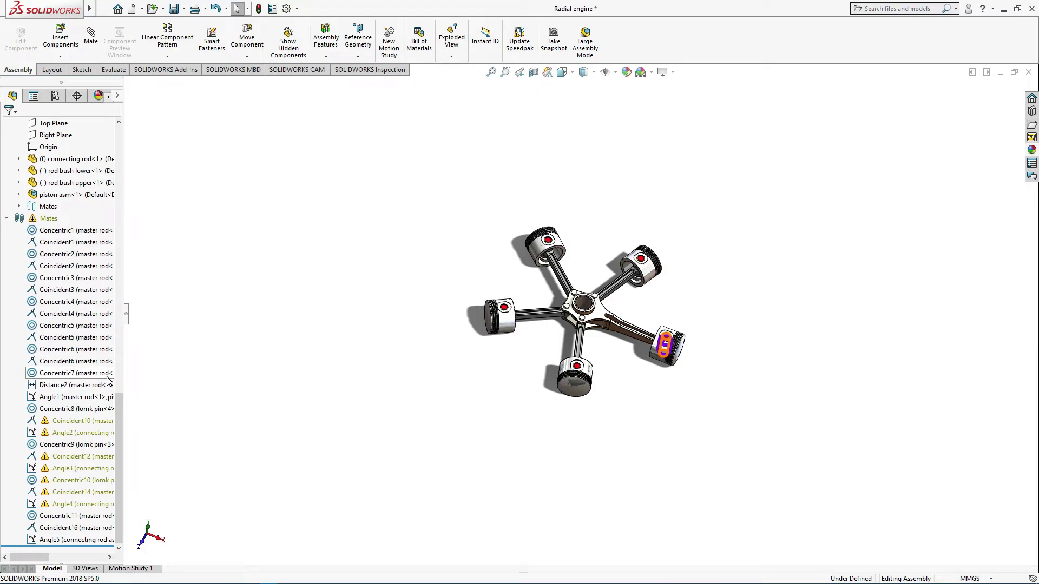
scroll(87, 360, up, 5)
scroll(81, 347, up, 5)
scroll(70, 324, up, 5)
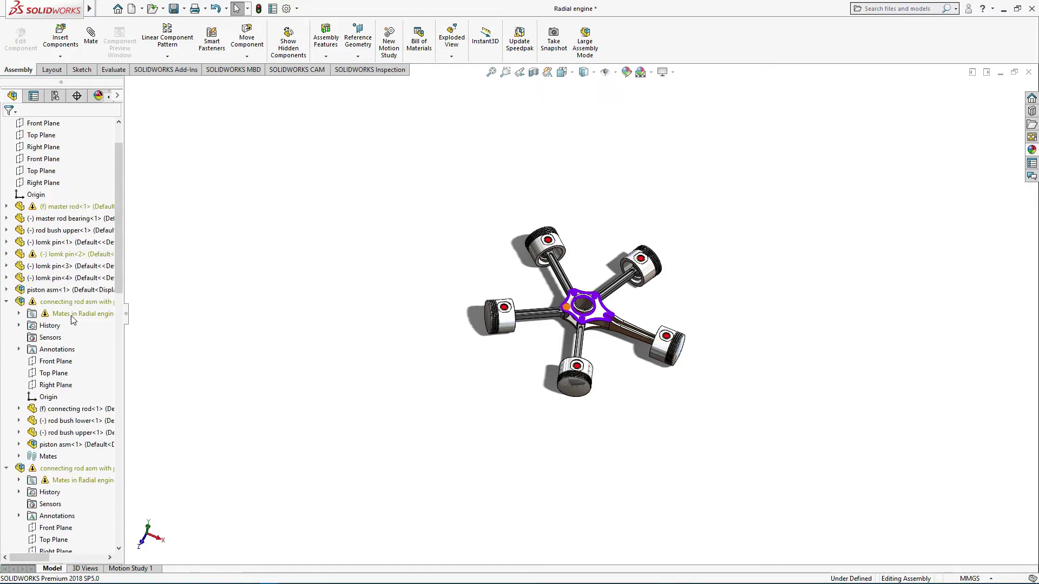
scroll(54, 335, up, 3)
Step: Collapse the four connecting rod sub-assemblies in the feature tree
click(7, 315)
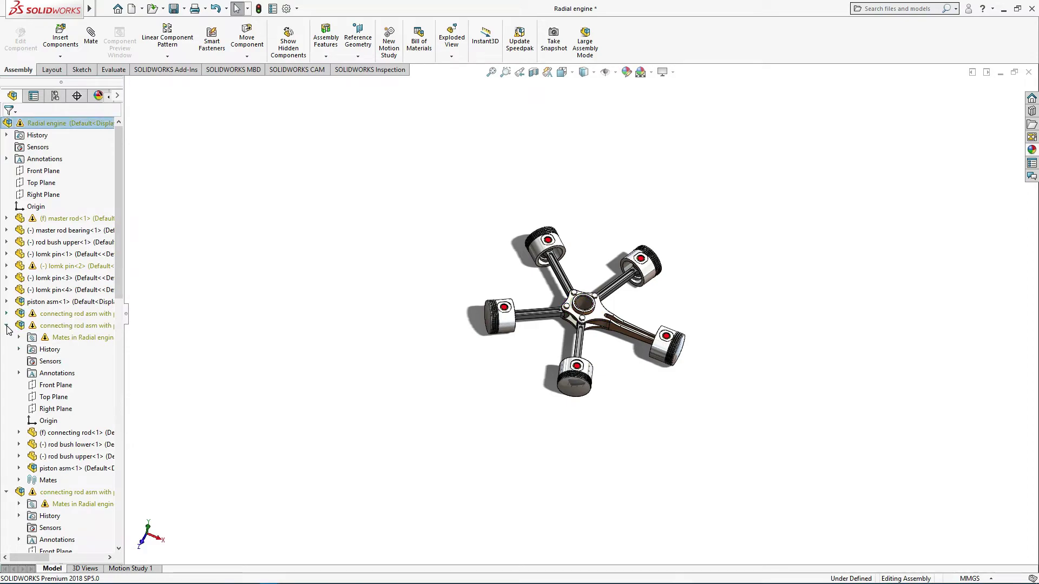
click(6, 326)
click(6, 338)
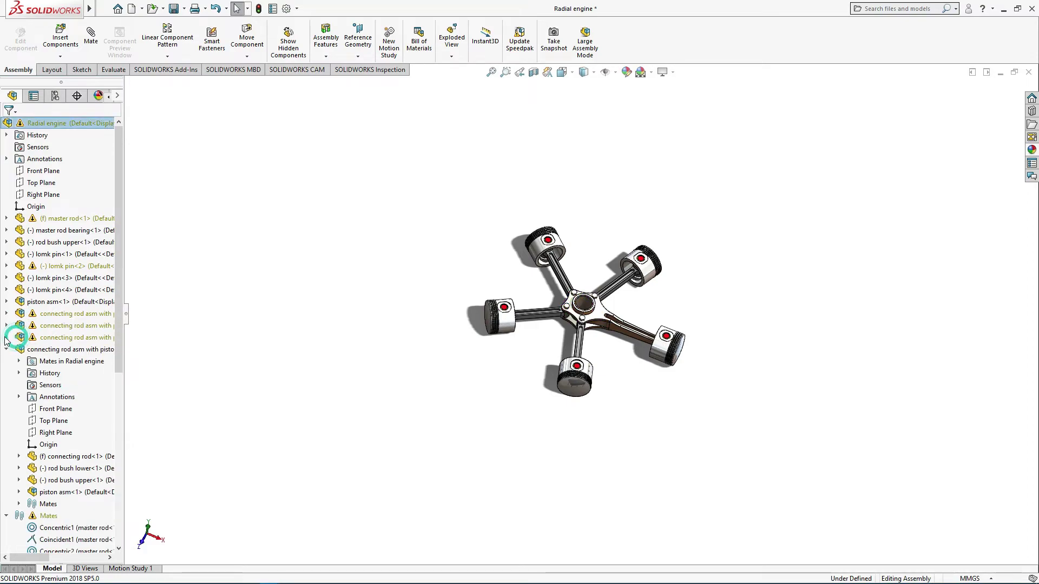
click(6, 350)
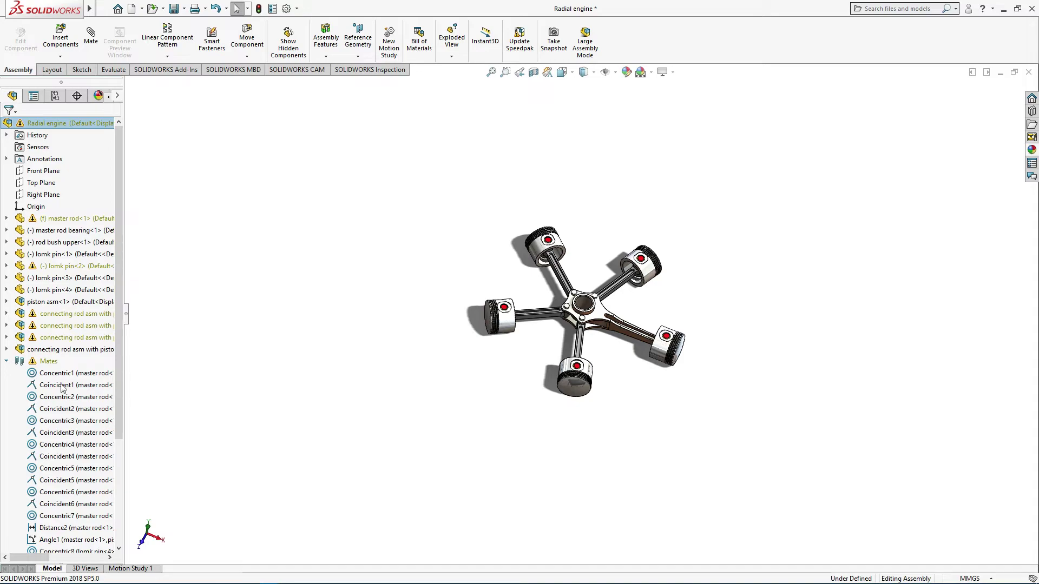
Step: Edit the over-defining Coincident10 mate and re-accept it
scroll(62, 388, down, 4)
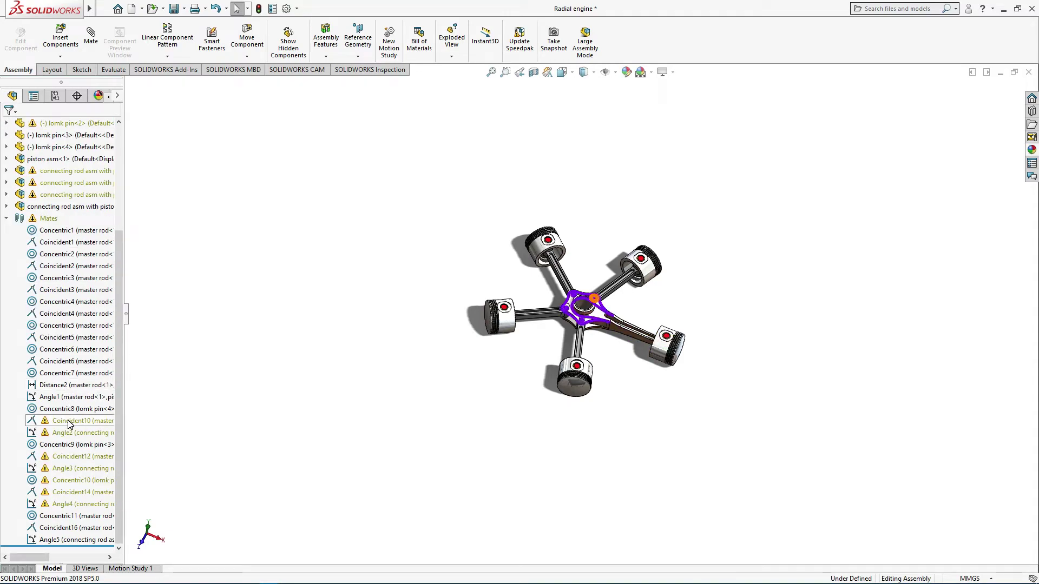
click(68, 423)
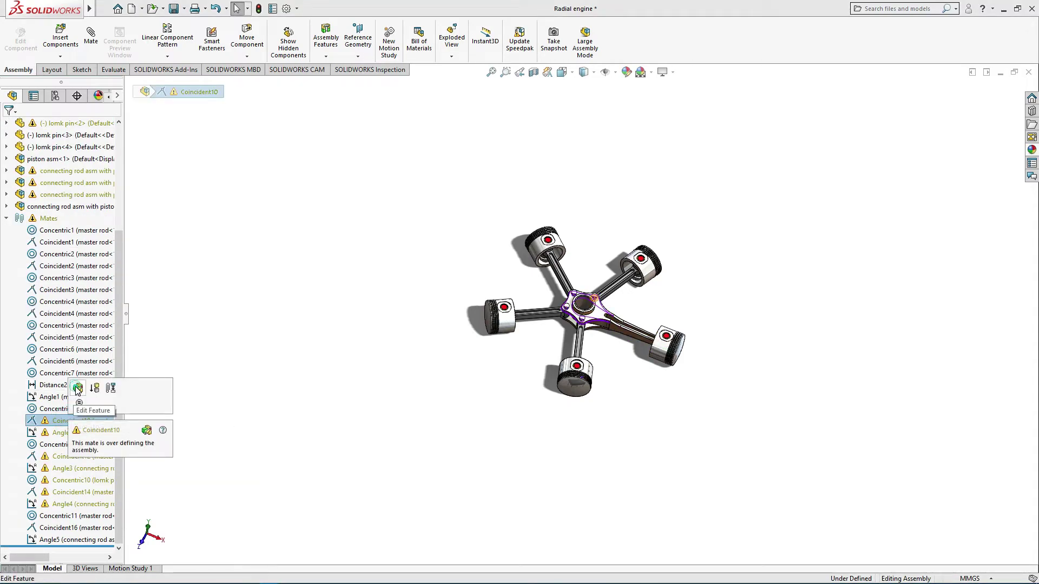
click(76, 403)
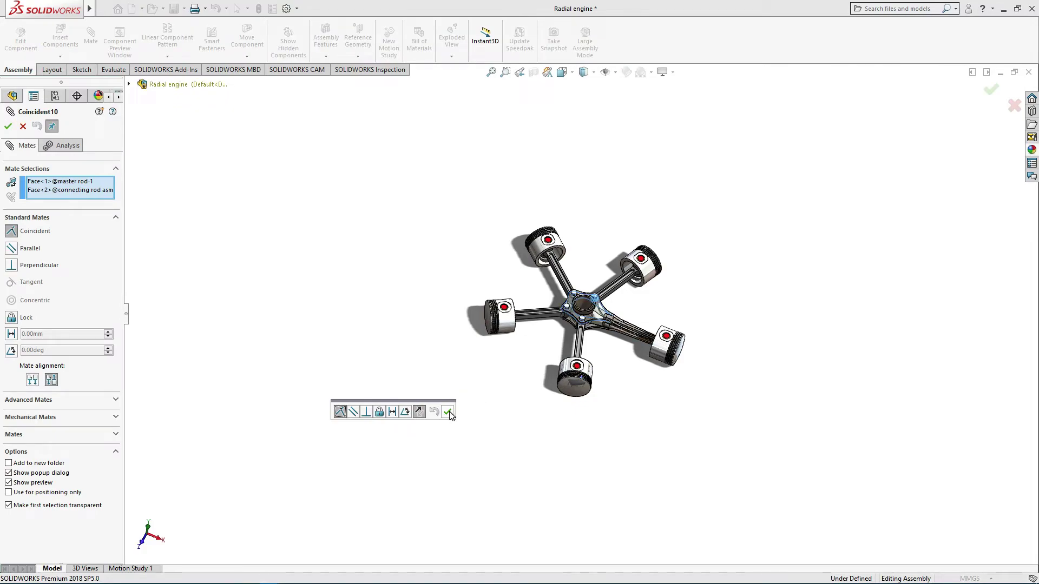
click(447, 411)
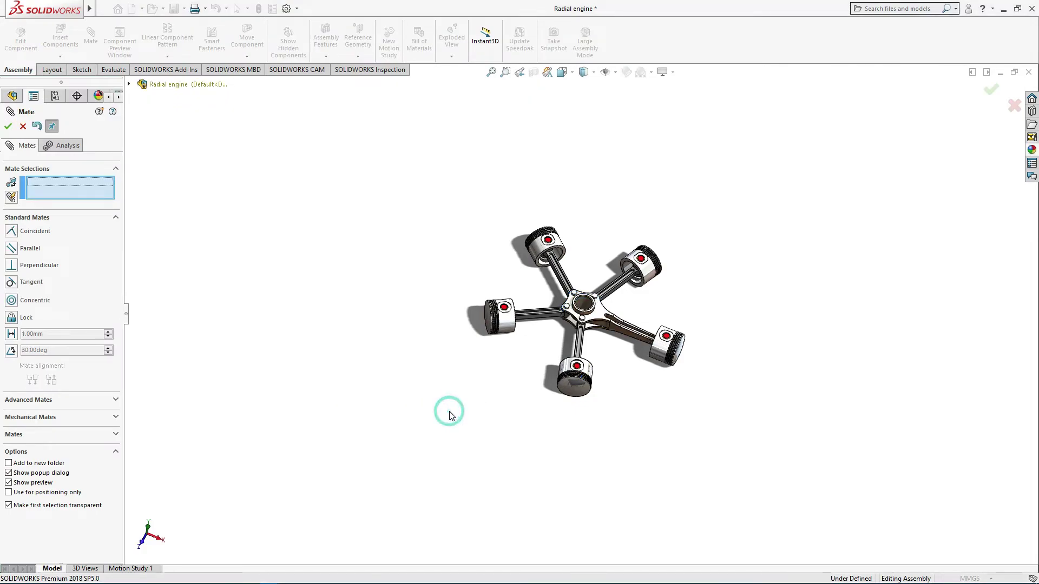
click(8, 126)
Step: Collapse the Mates folder and orbit around the engine to inspect the pistons
scroll(120, 320, up, 2)
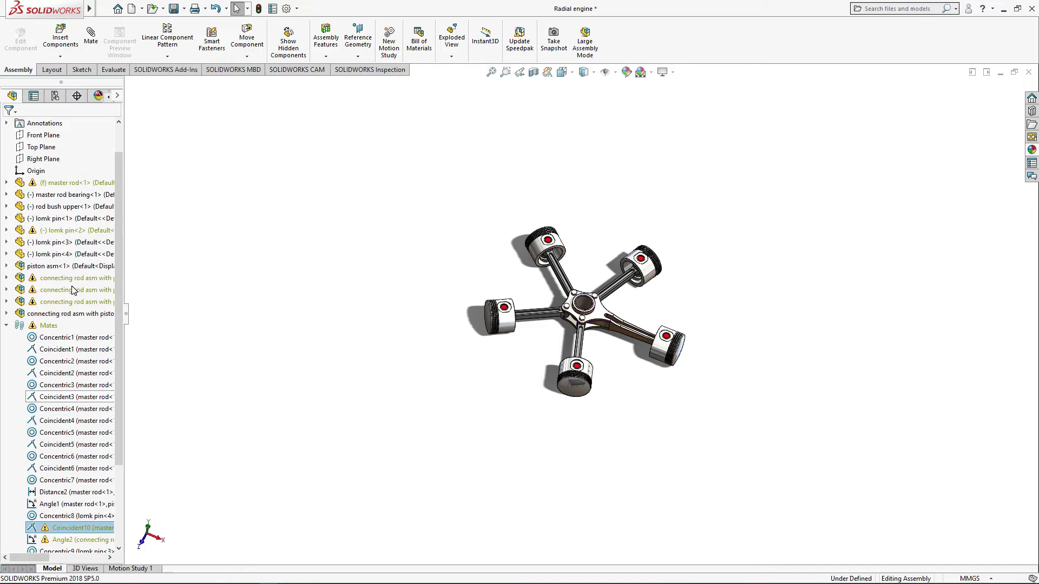
scroll(97, 303, up, 2)
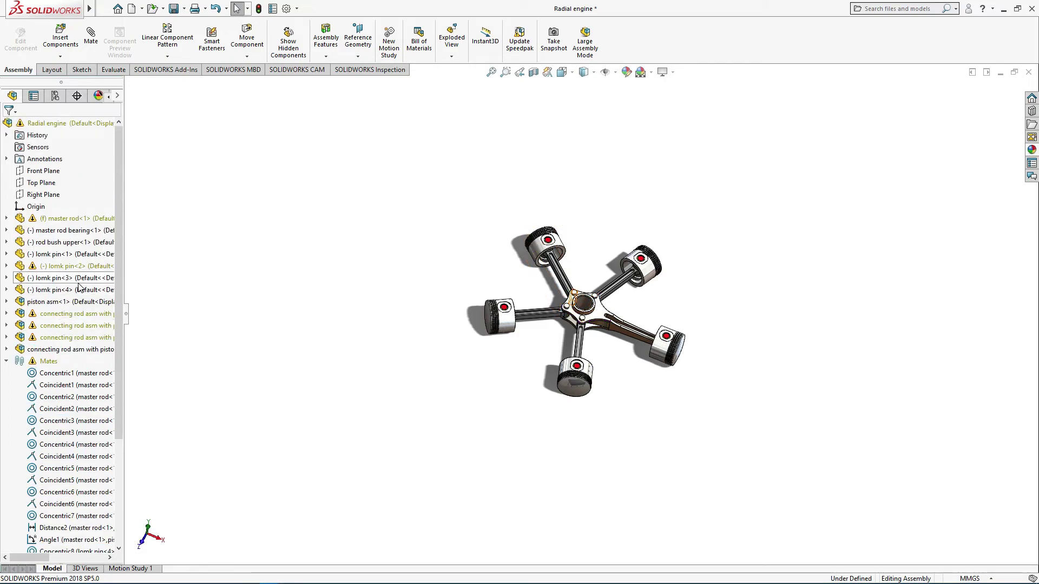
click(6, 361)
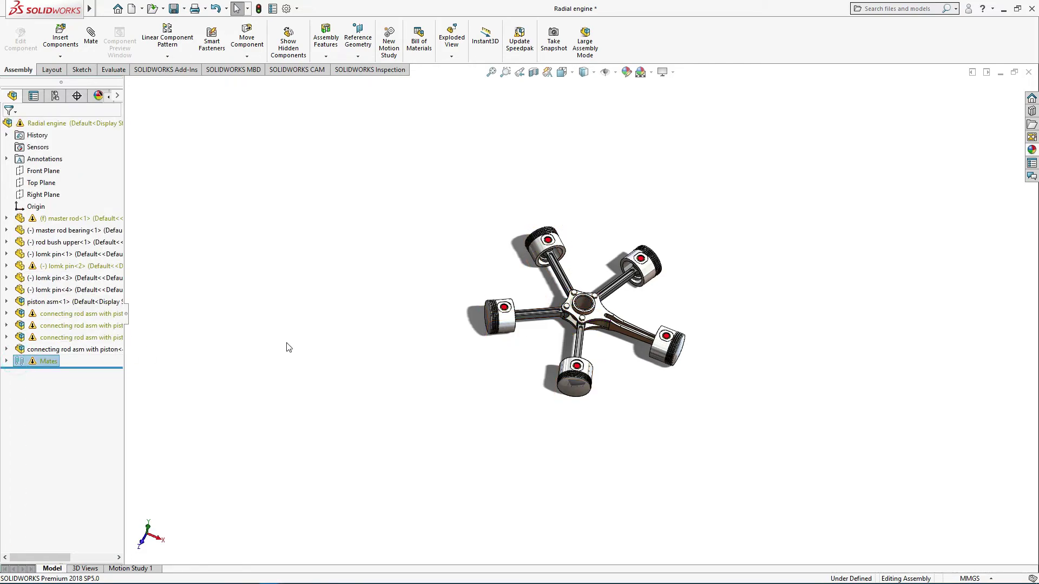
middle_drag(371, 315, 400, 187)
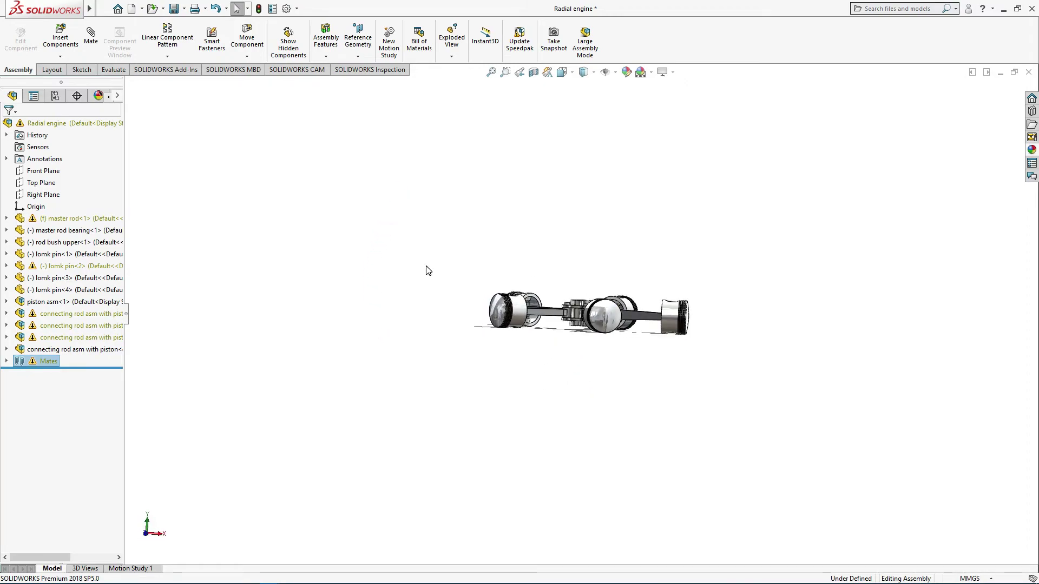
scroll(593, 333, down, 2)
scroll(593, 327, down, 3)
mouse_move(593, 327)
middle_down()
mouse_move(562, 438)
mouse_move(590, 375)
middle_up()
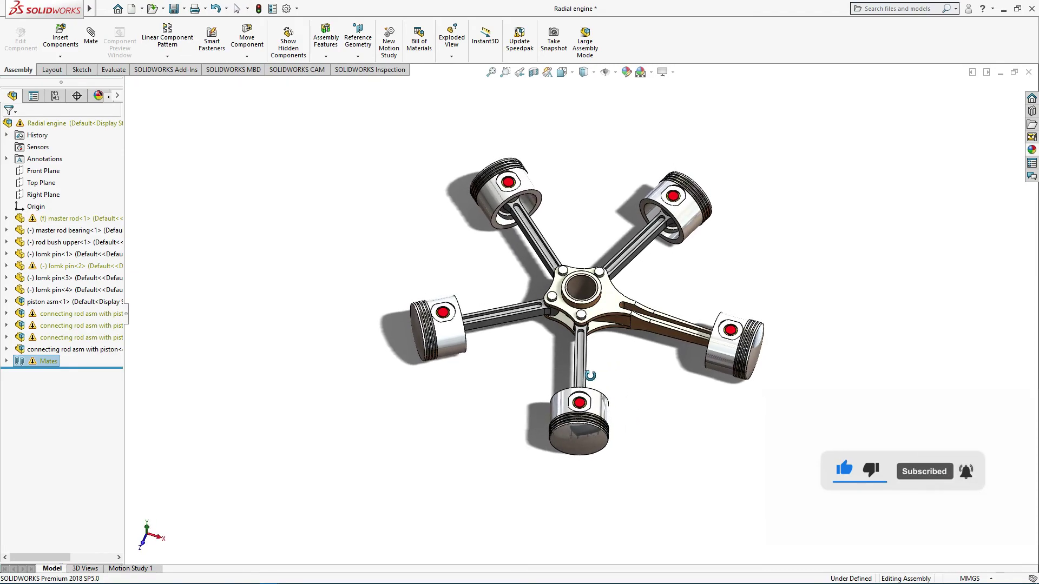
middle_drag(590, 375, 620, 362)
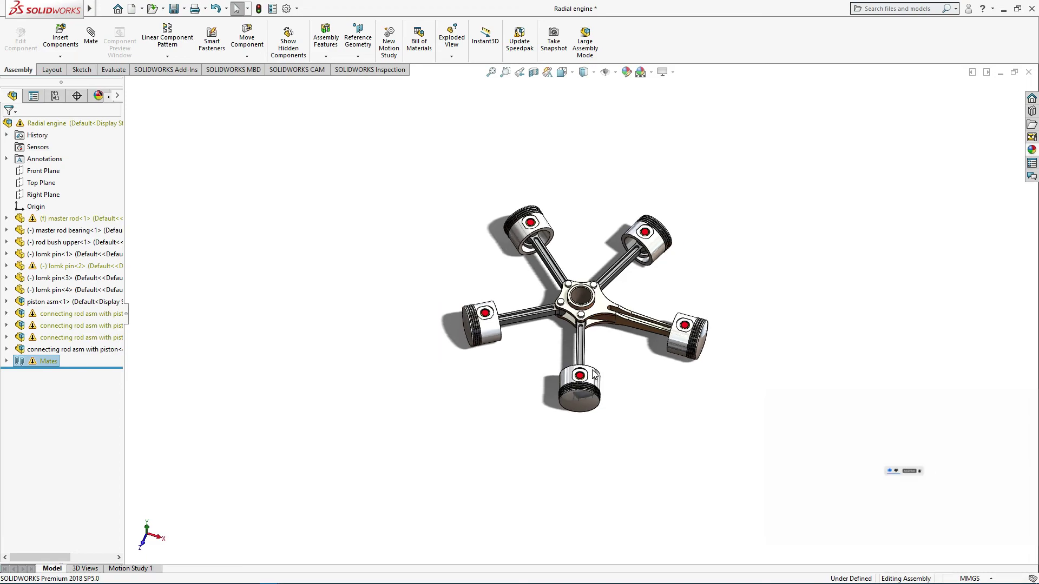
Step: Save the Radial engine assembly with Ctrl+S and rebuild it
click(619, 358)
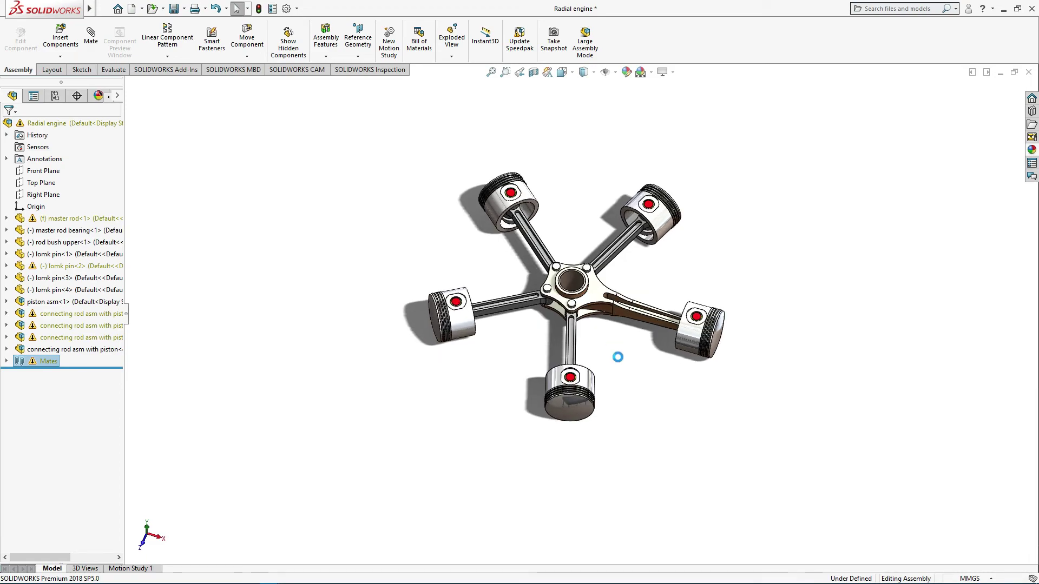
key(ctrl+s)
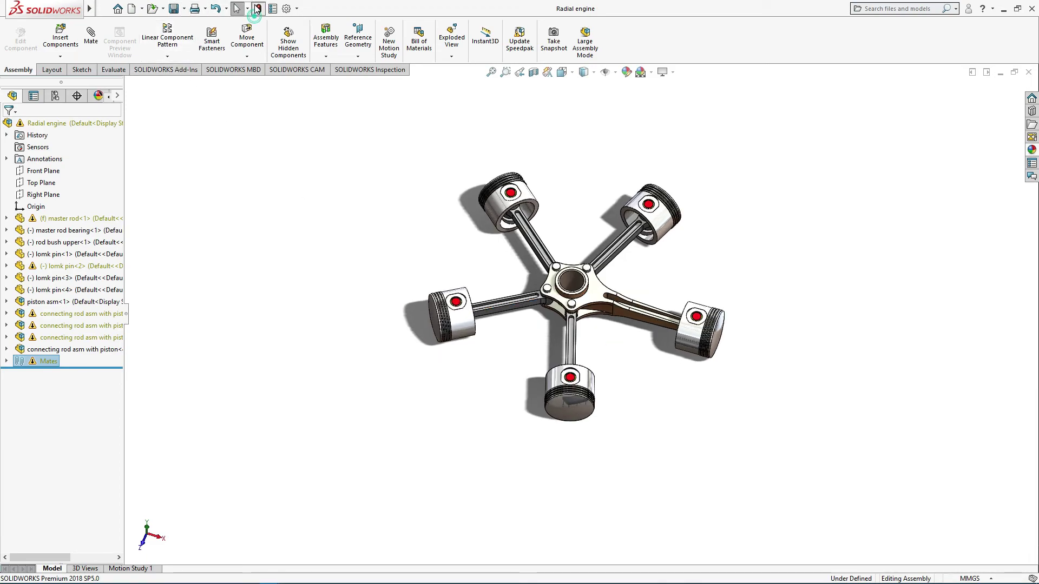
click(259, 8)
click(312, 111)
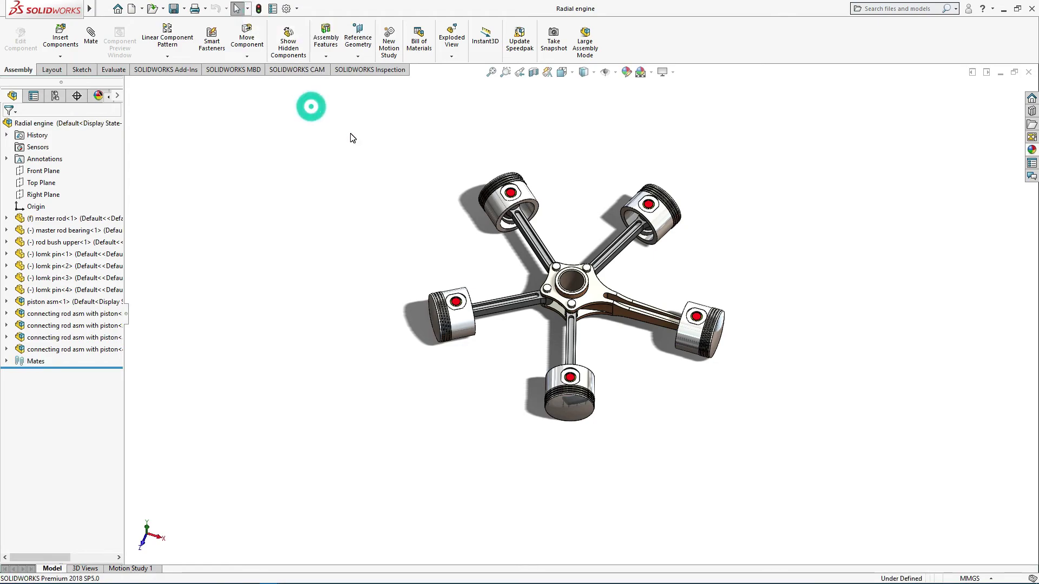
mouse_move(417, 241)
middle_down()
mouse_move(568, 198)
mouse_move(570, 173)
middle_up()
scroll(571, 201, down, 2)
scroll(570, 199, up, 2)
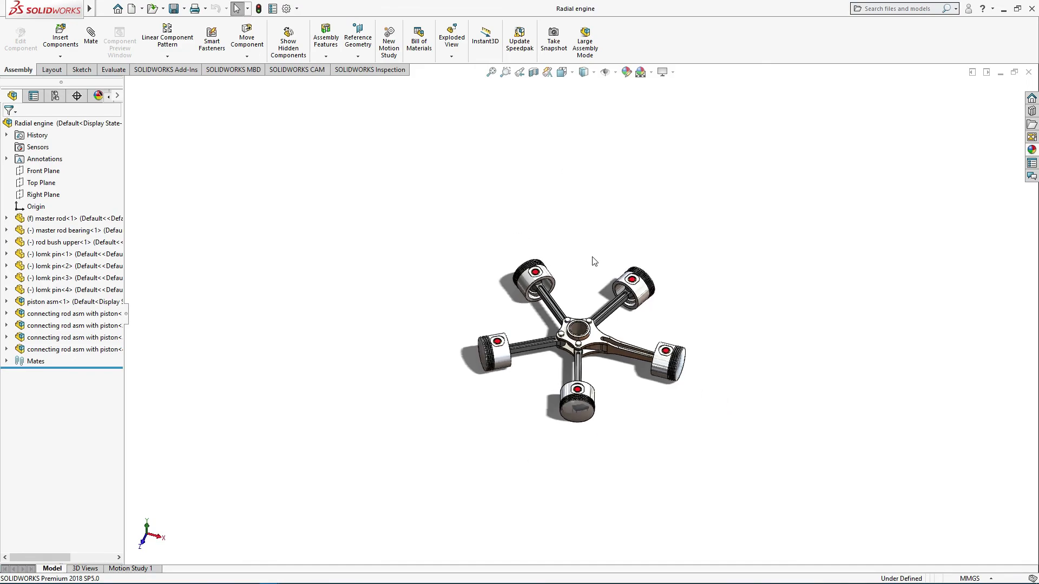
scroll(563, 274, up, 1)
scroll(583, 368, up, 1)
scroll(601, 357, down, 1)
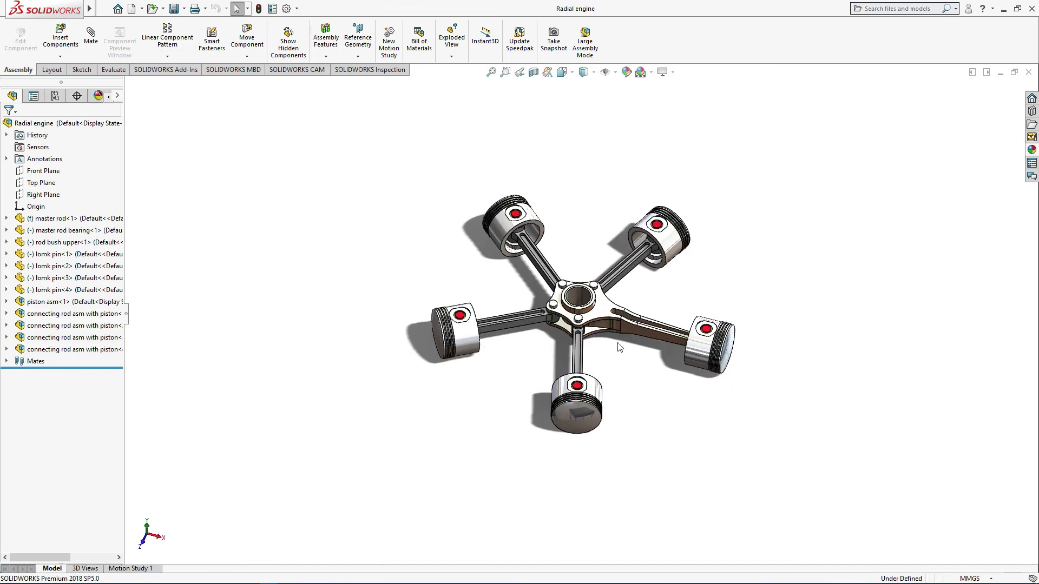
scroll(648, 304, down, 1)
scroll(648, 303, down, 1)
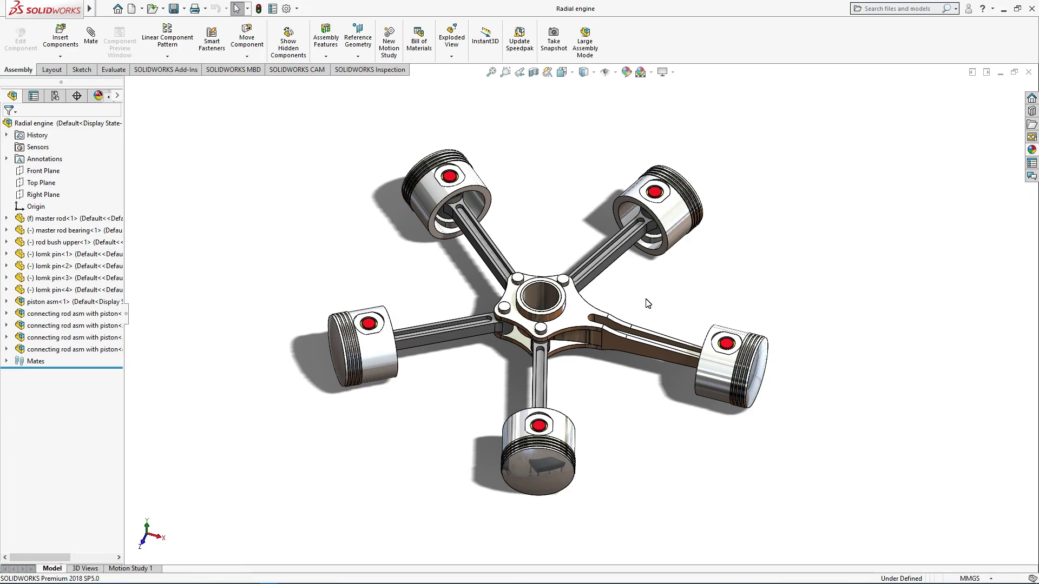
click(662, 72)
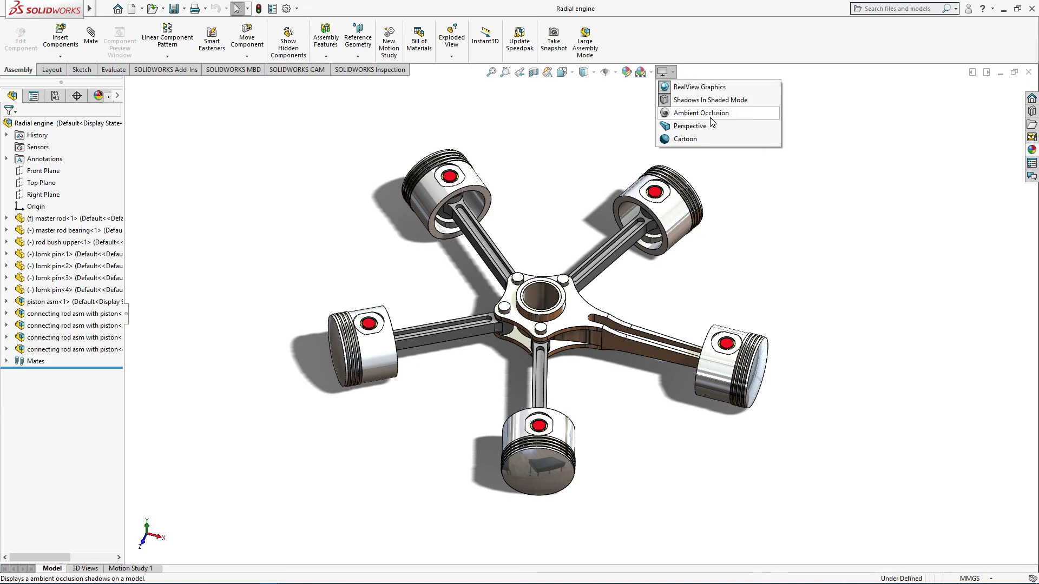
click(710, 114)
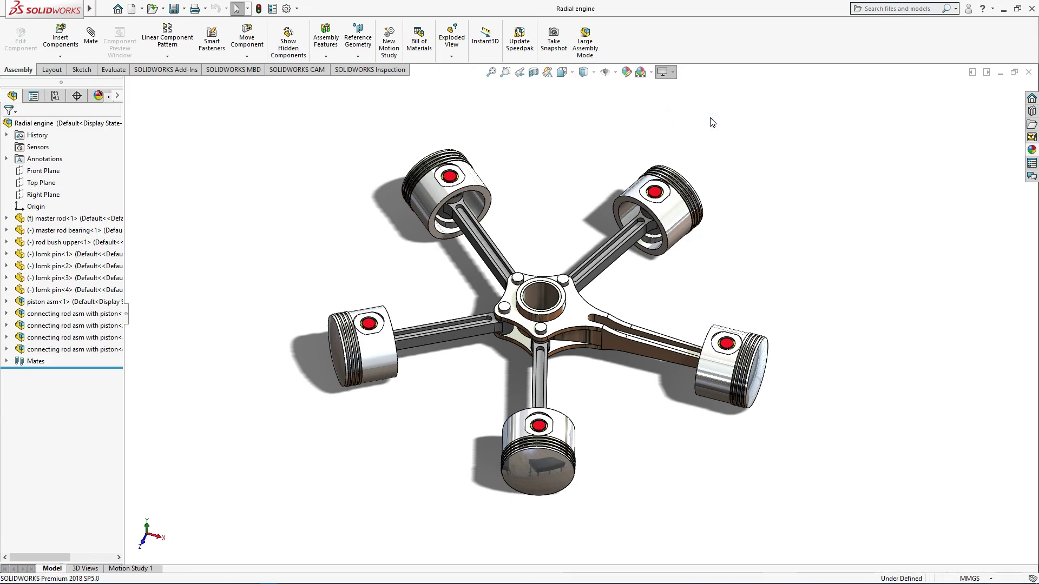